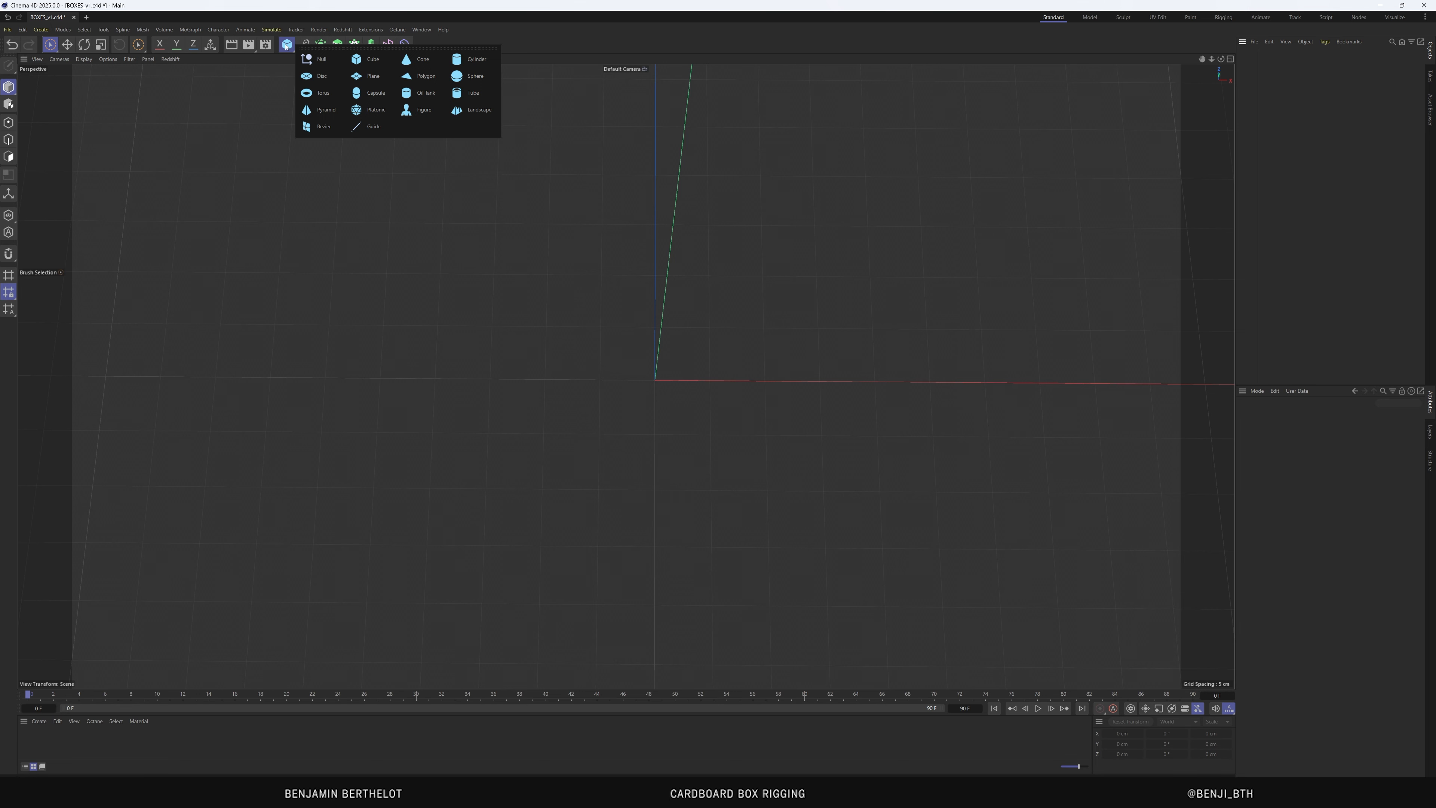
Add a plane primitive and set its width to 30 cm and its height to 20 cm
click(368, 73)
scroll(656, 433, down, 10)
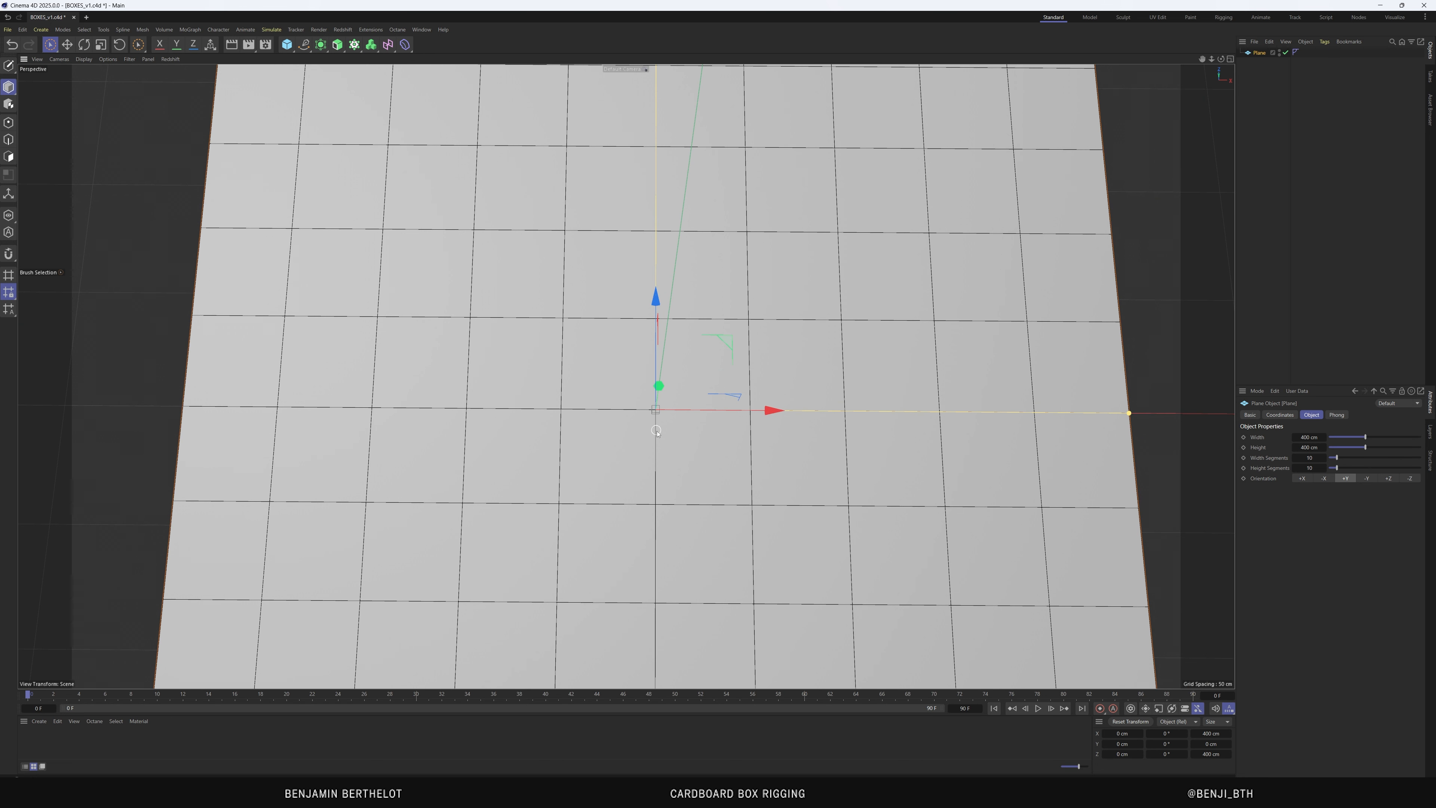
scroll(656, 433, down, 5)
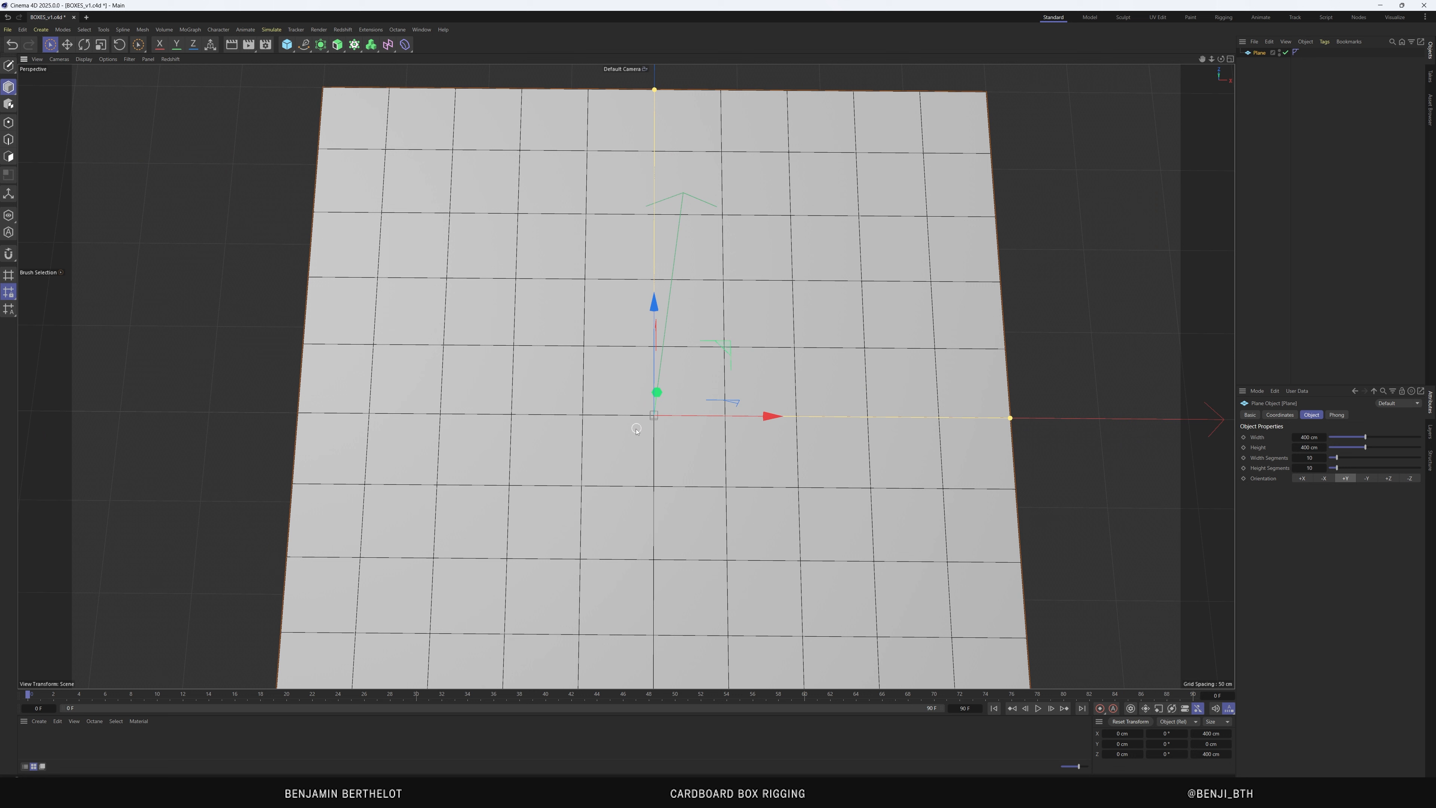
click(1304, 439)
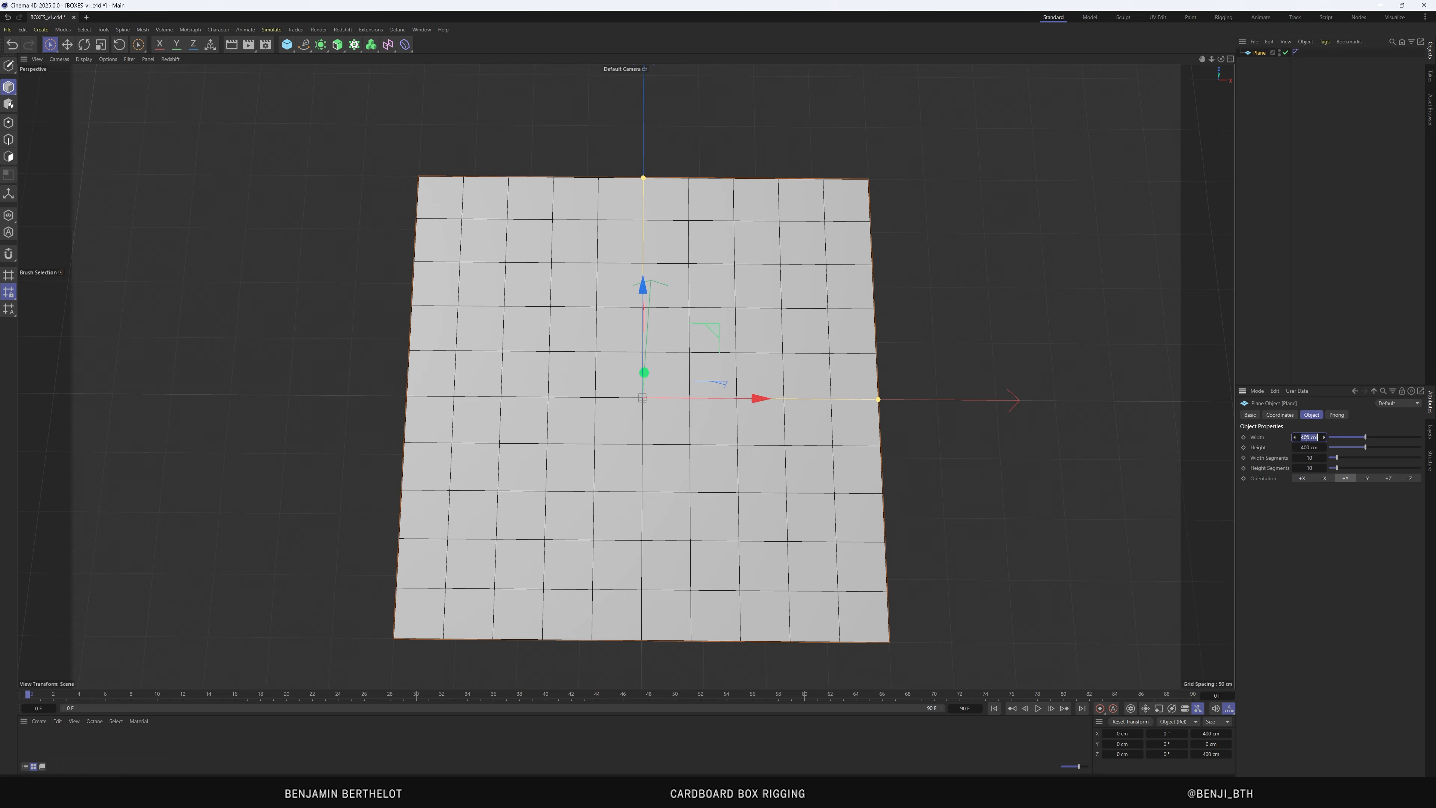
text(30)
key(Tab)
text(20)
key(Return)
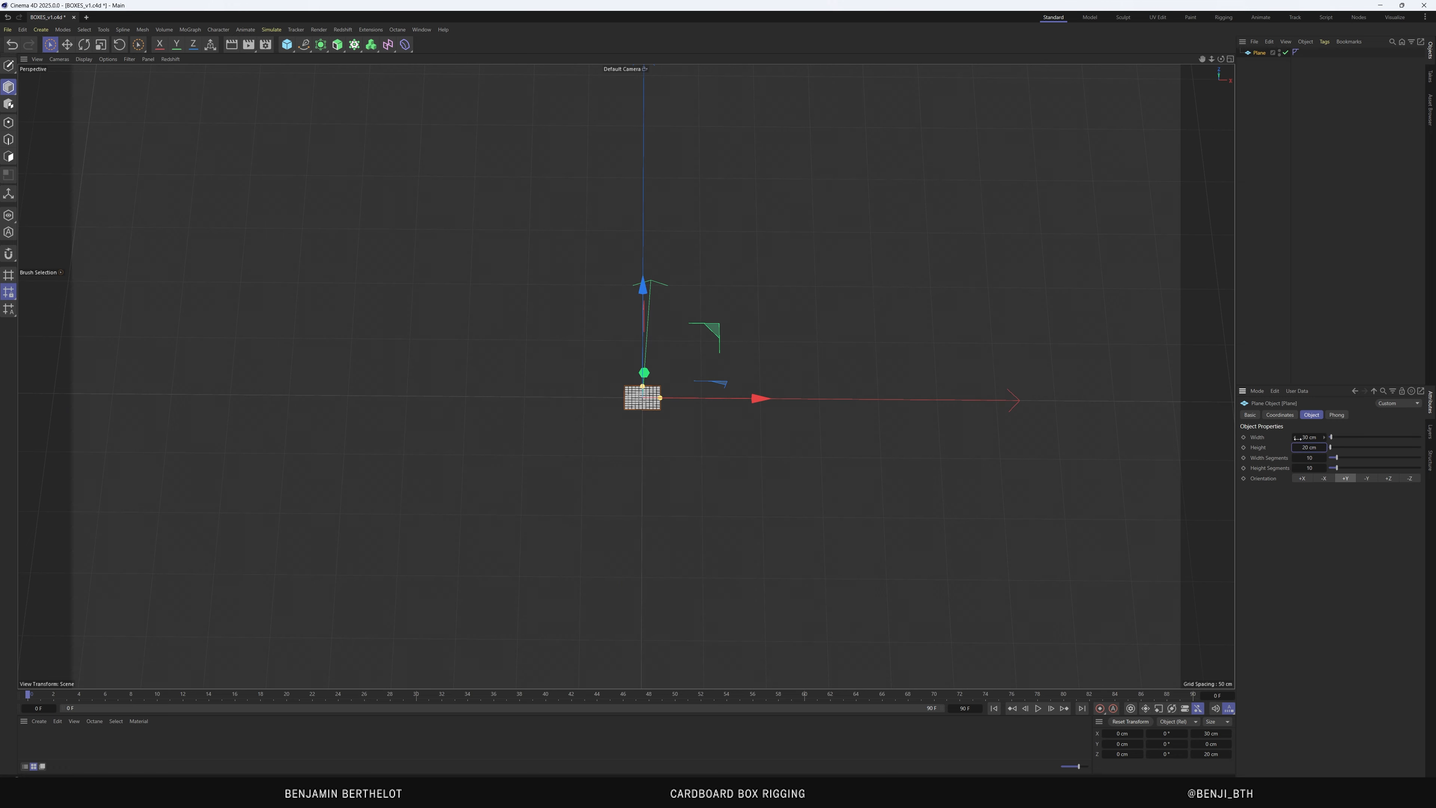
Set the plane's width segments and height segments to 2 each
scroll(650, 422, up, 5)
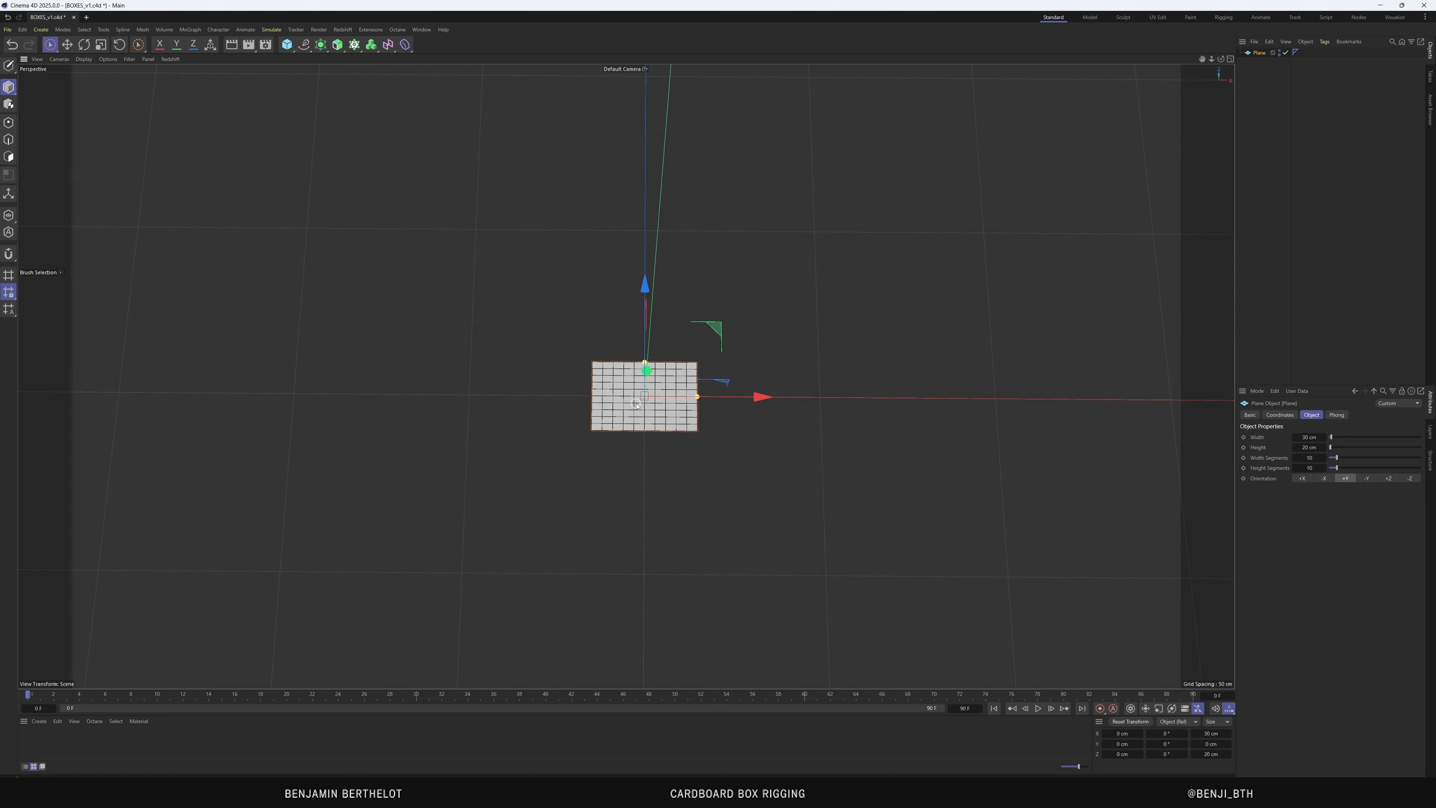
click(1315, 458)
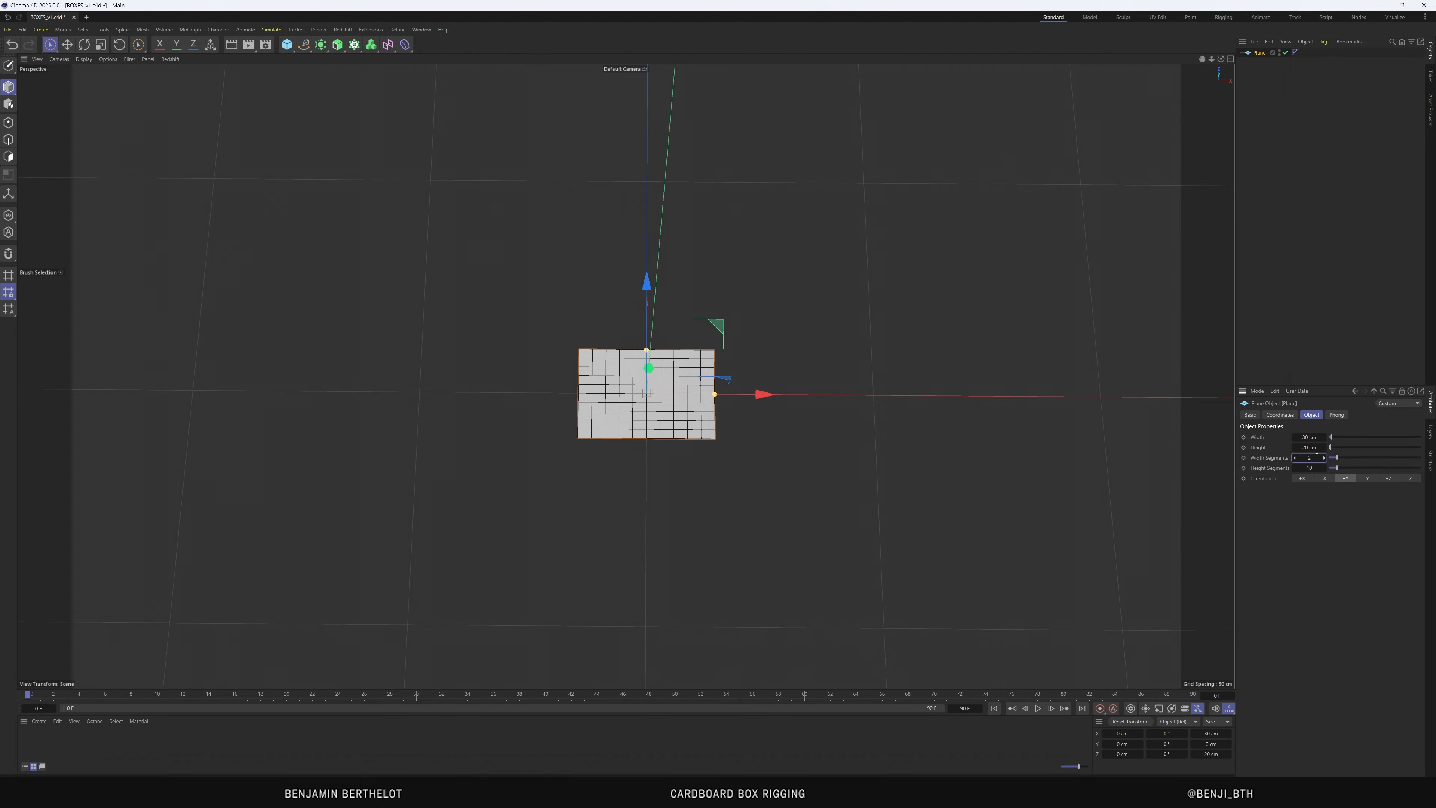
click(1316, 466)
text(2)
key(Return)
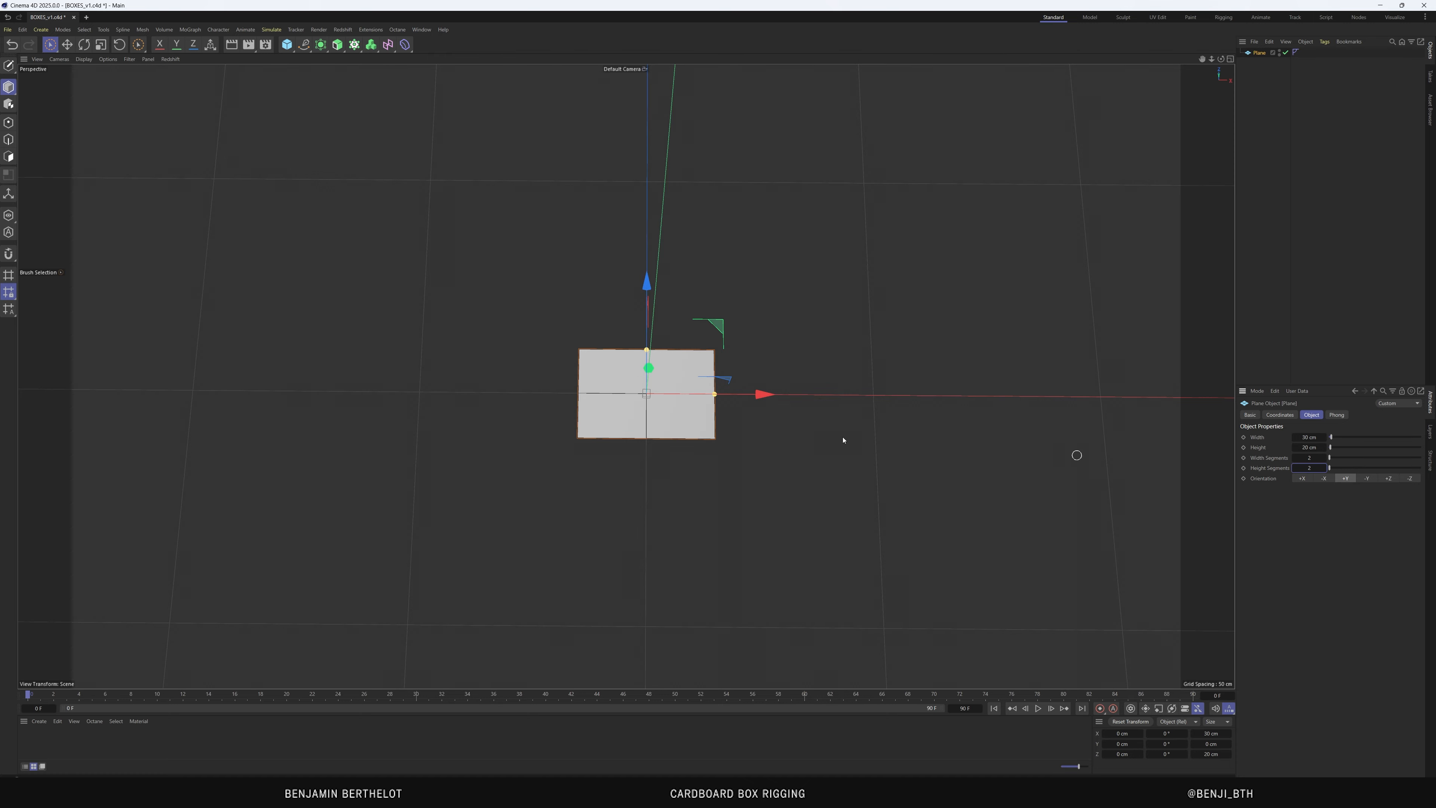
scroll(667, 388, up, 3)
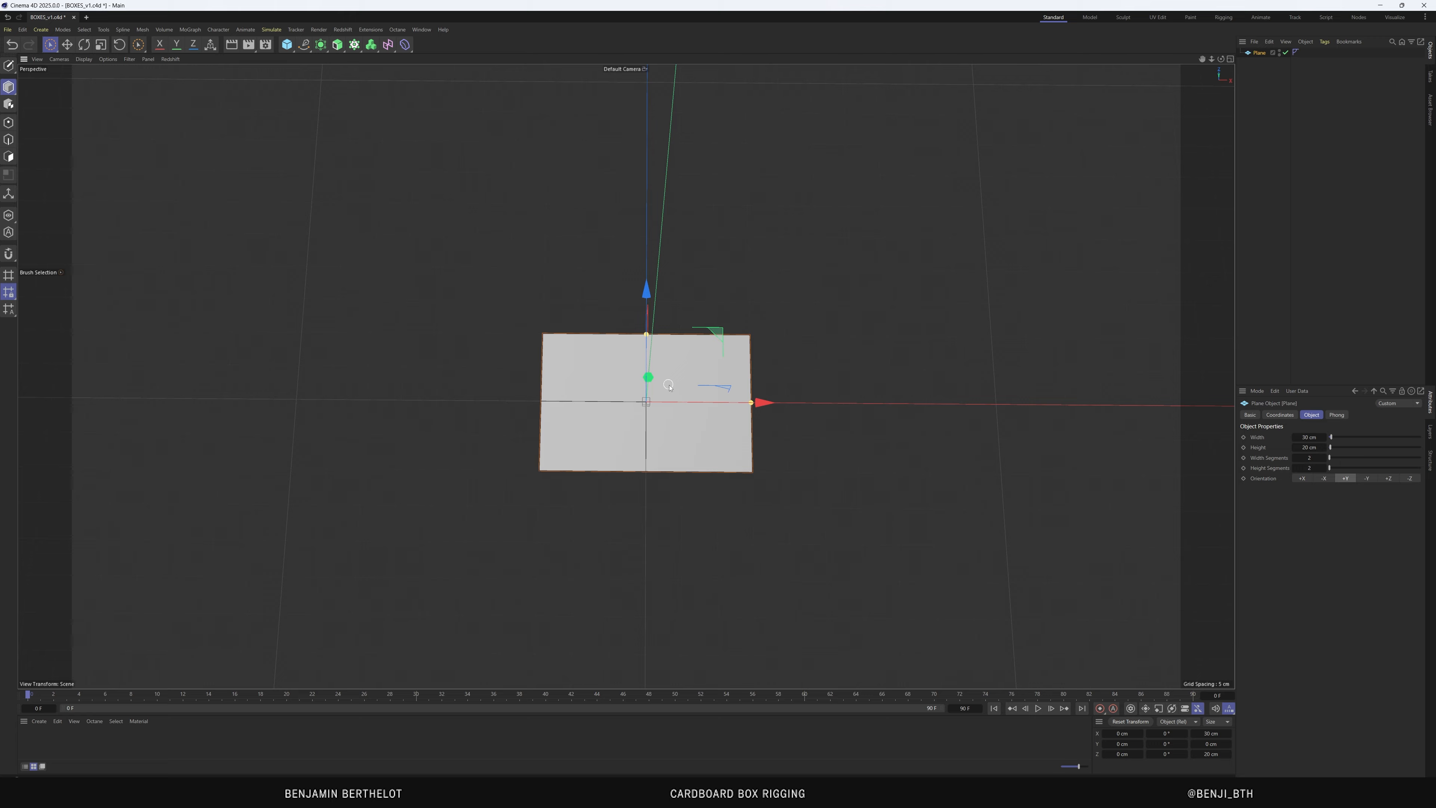
Show the plane in the top view with Gouraud Shading (Lines) display
key(F2)
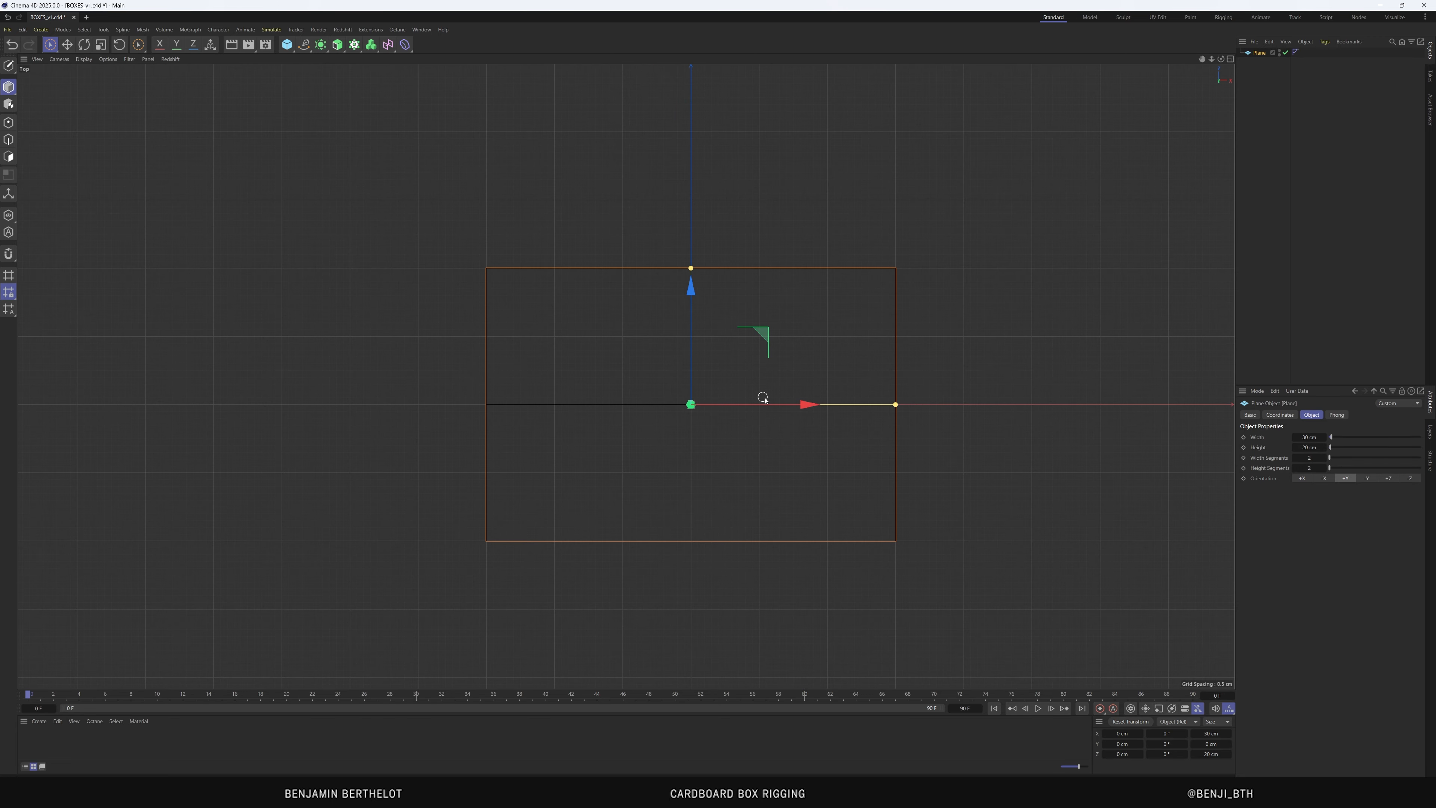
scroll(760, 394, up, 1)
click(84, 60)
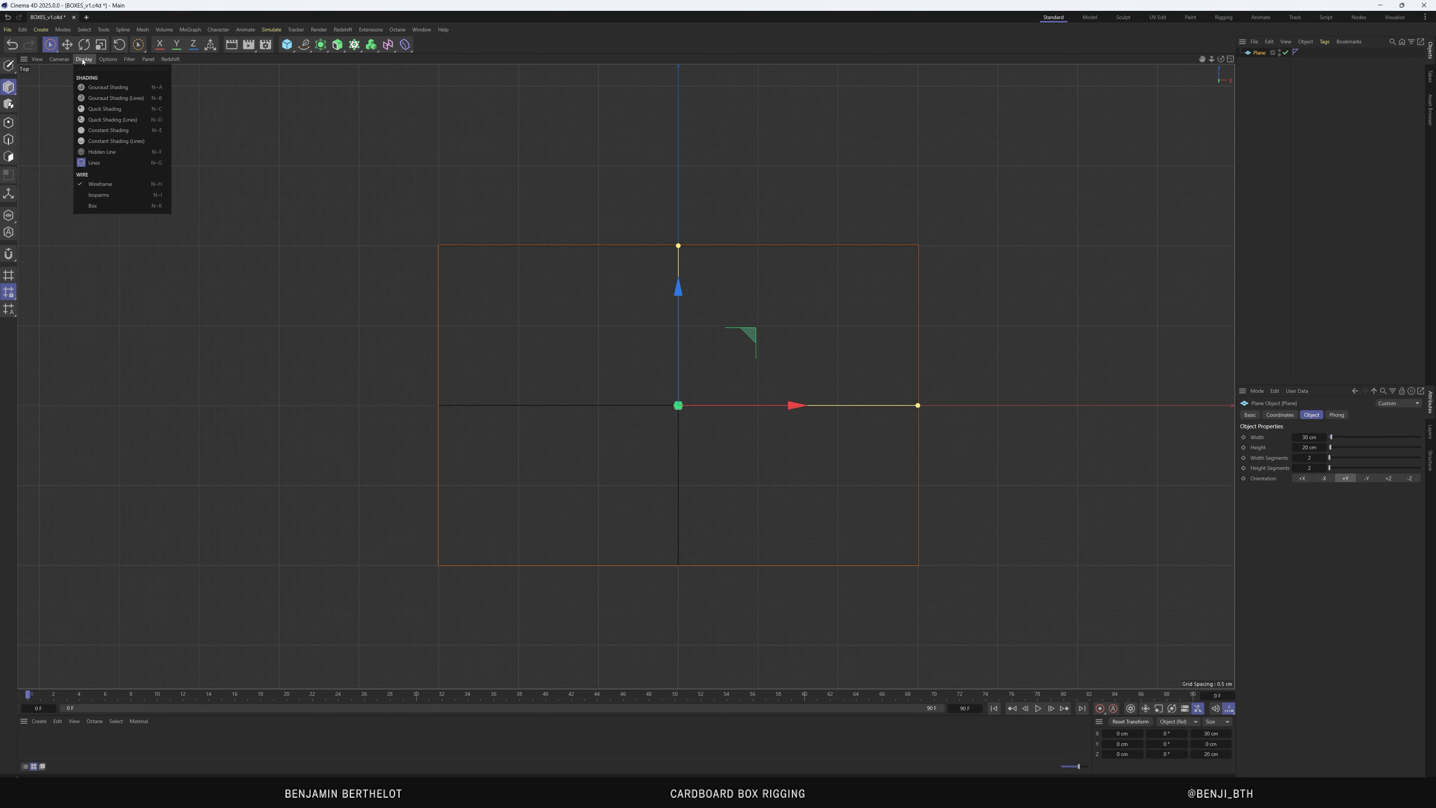
click(108, 98)
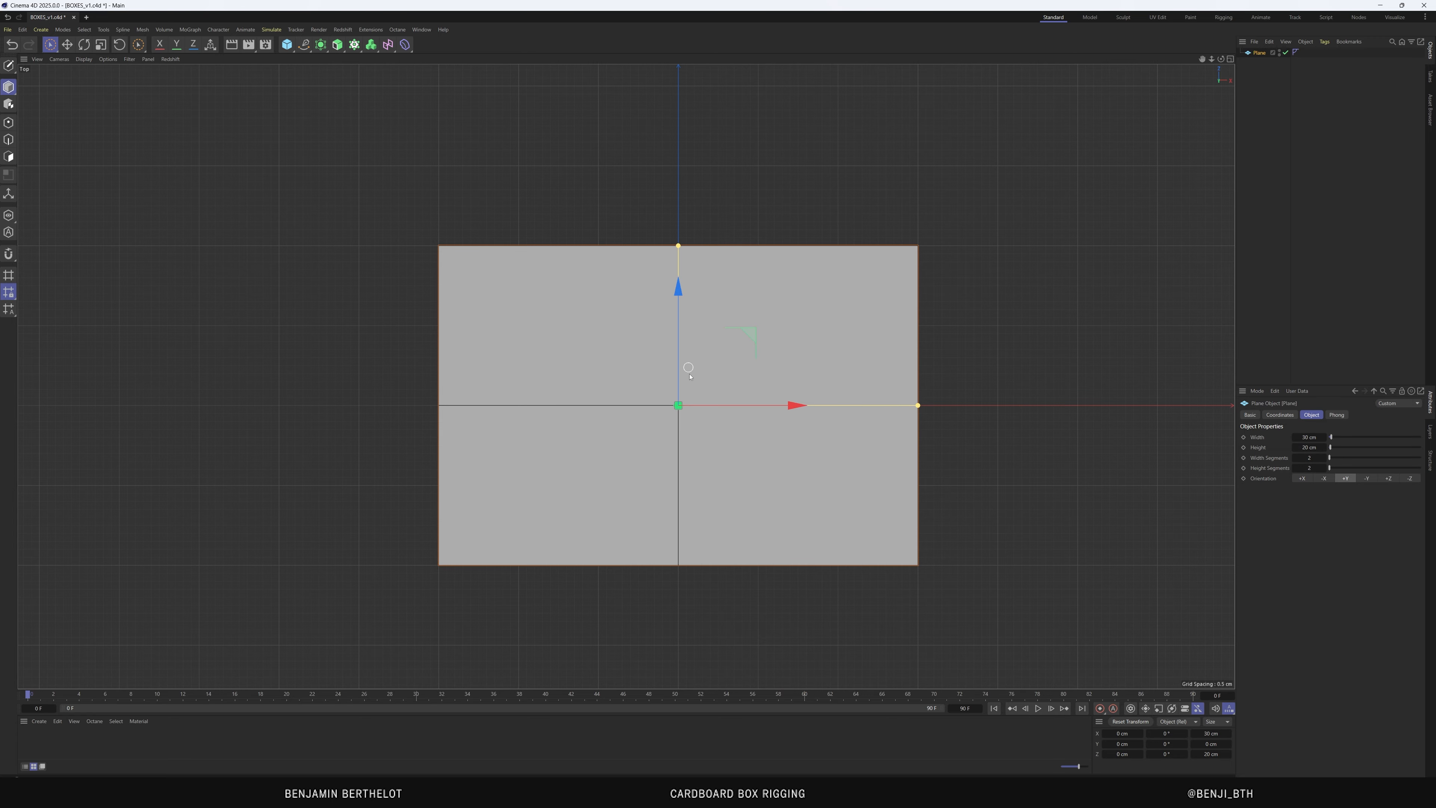
scroll(737, 399, up, 1)
scroll(609, 371, down, 2)
scroll(599, 365, up, 2)
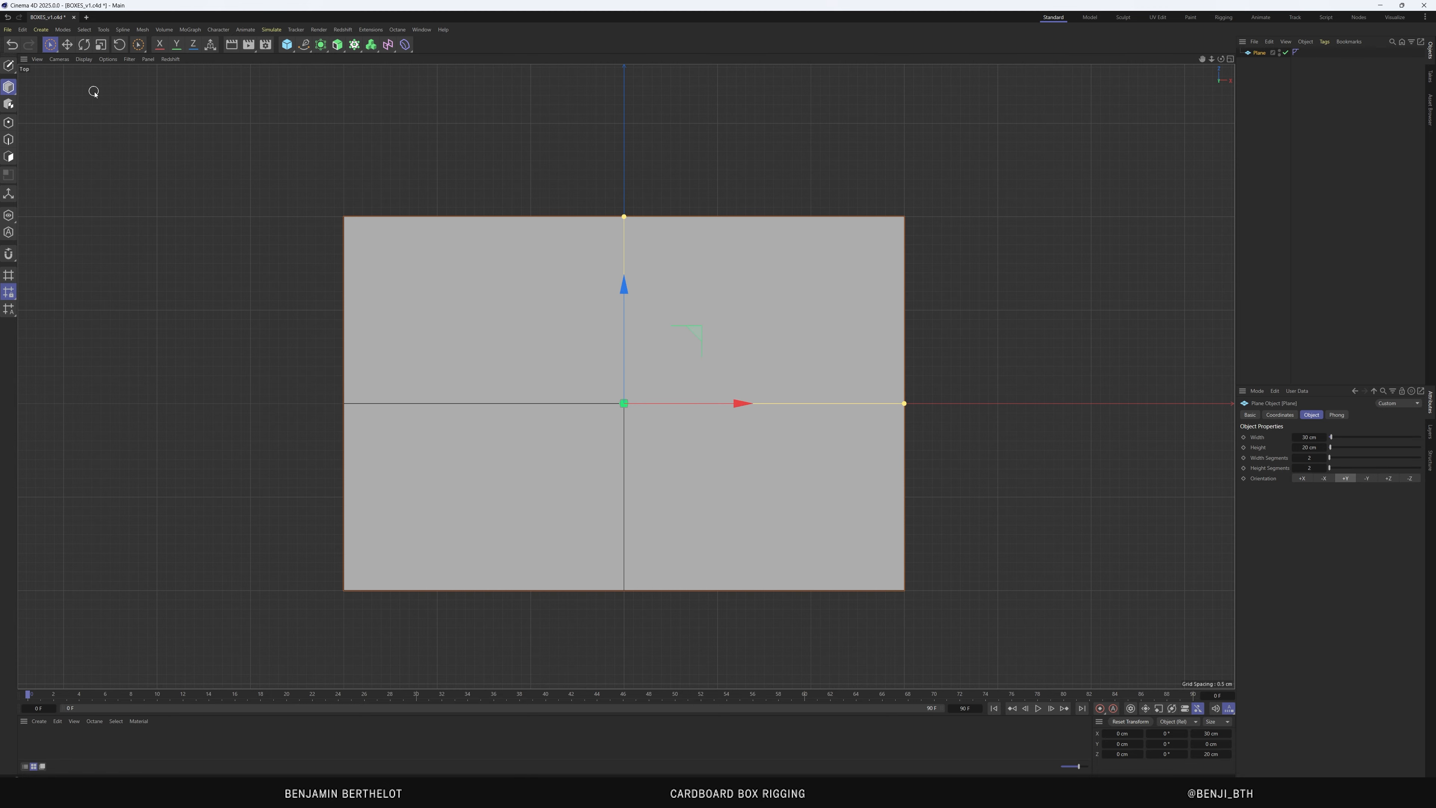
Make the plane editable and set up Brush Selection in edge mode
click(9, 65)
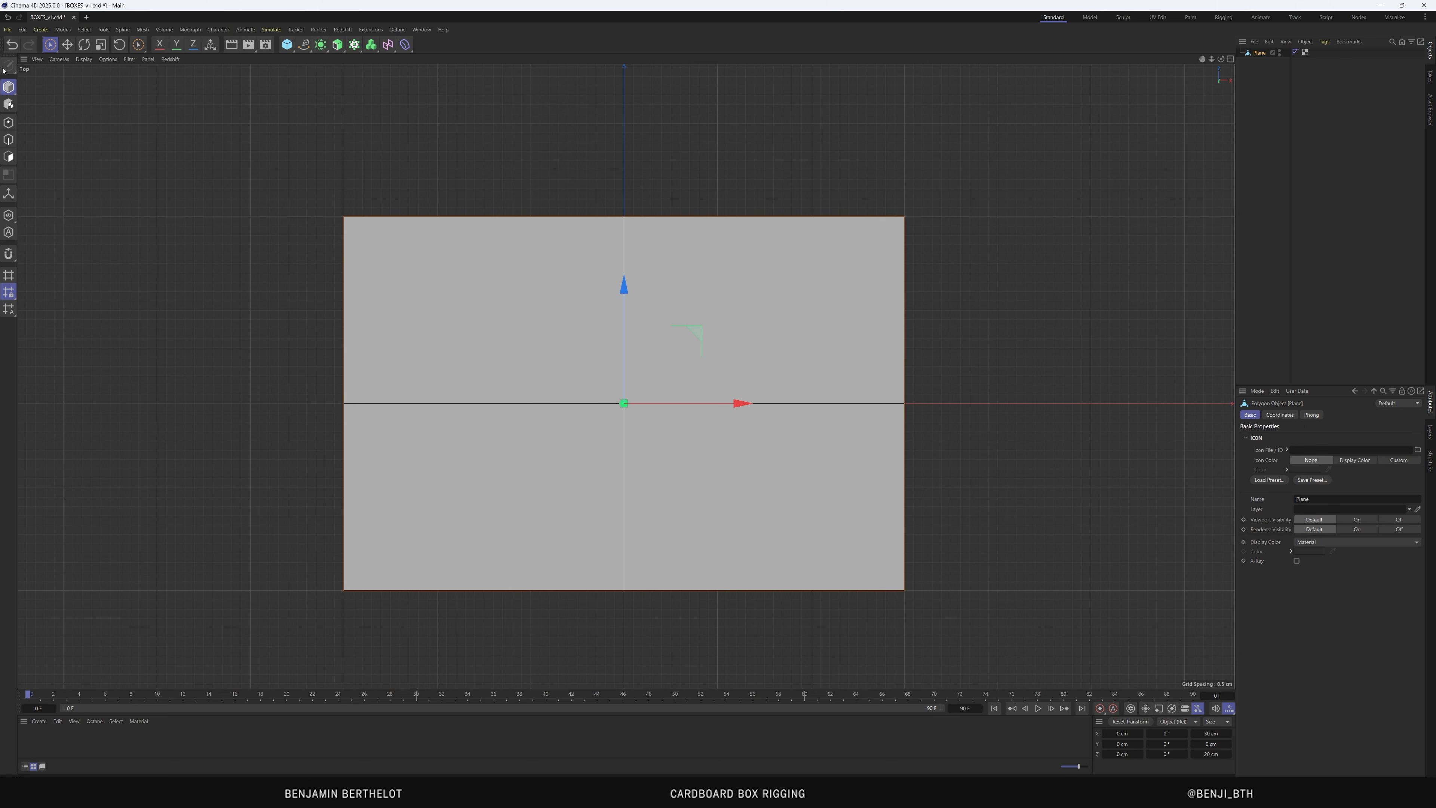
click(51, 45)
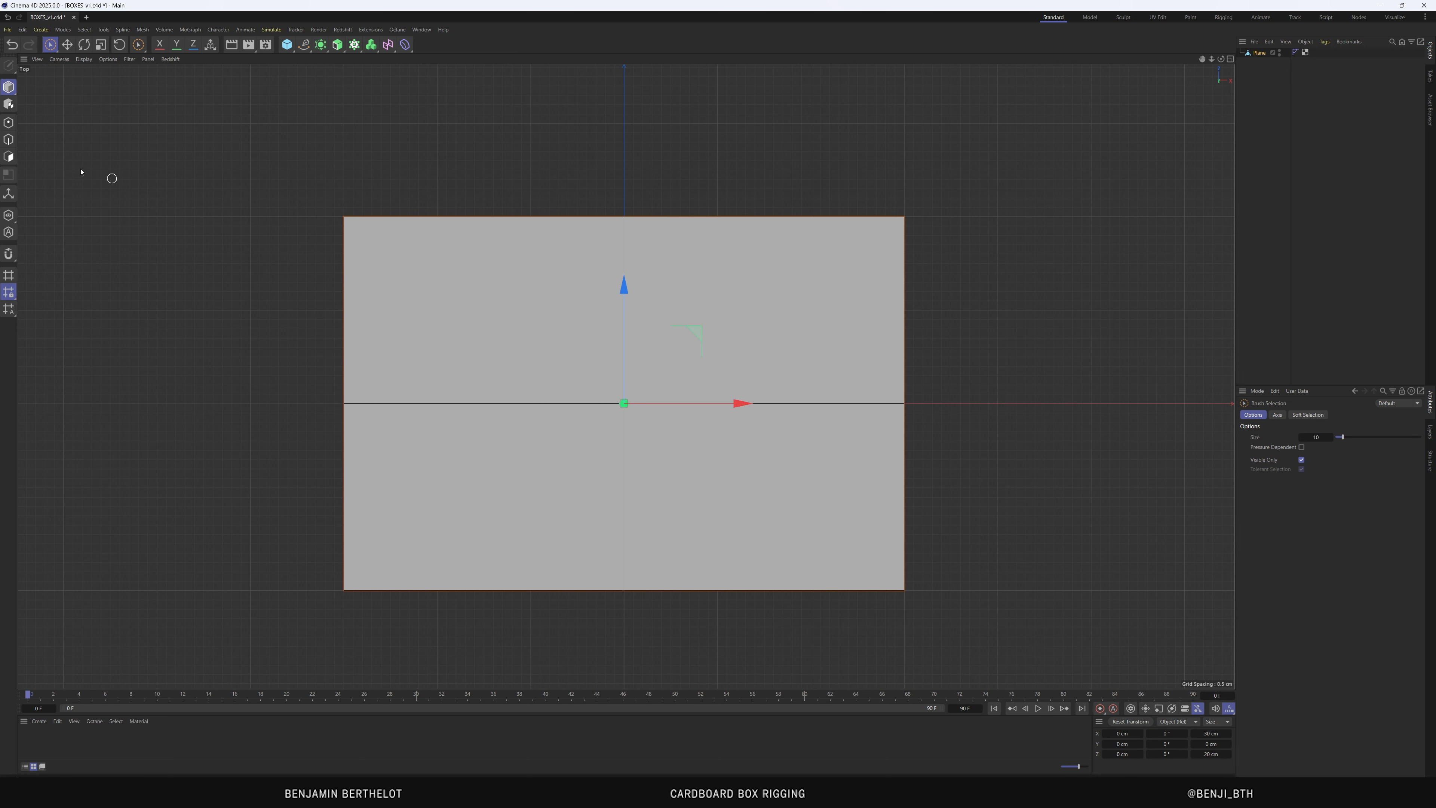
click(9, 140)
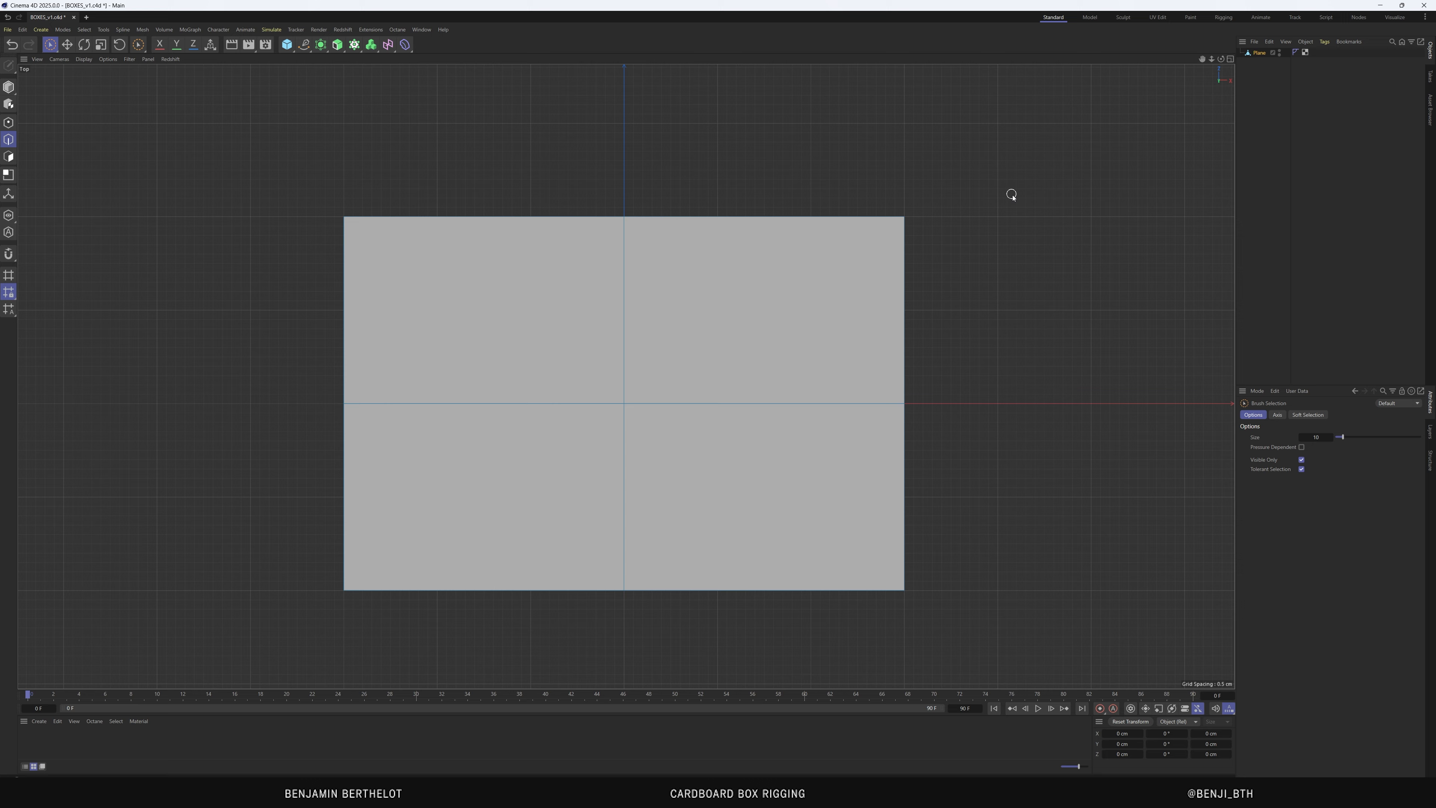
Extrude the two edges on the plane's right side outward by 0.25 cm
click(907, 320)
shift+click(908, 487)
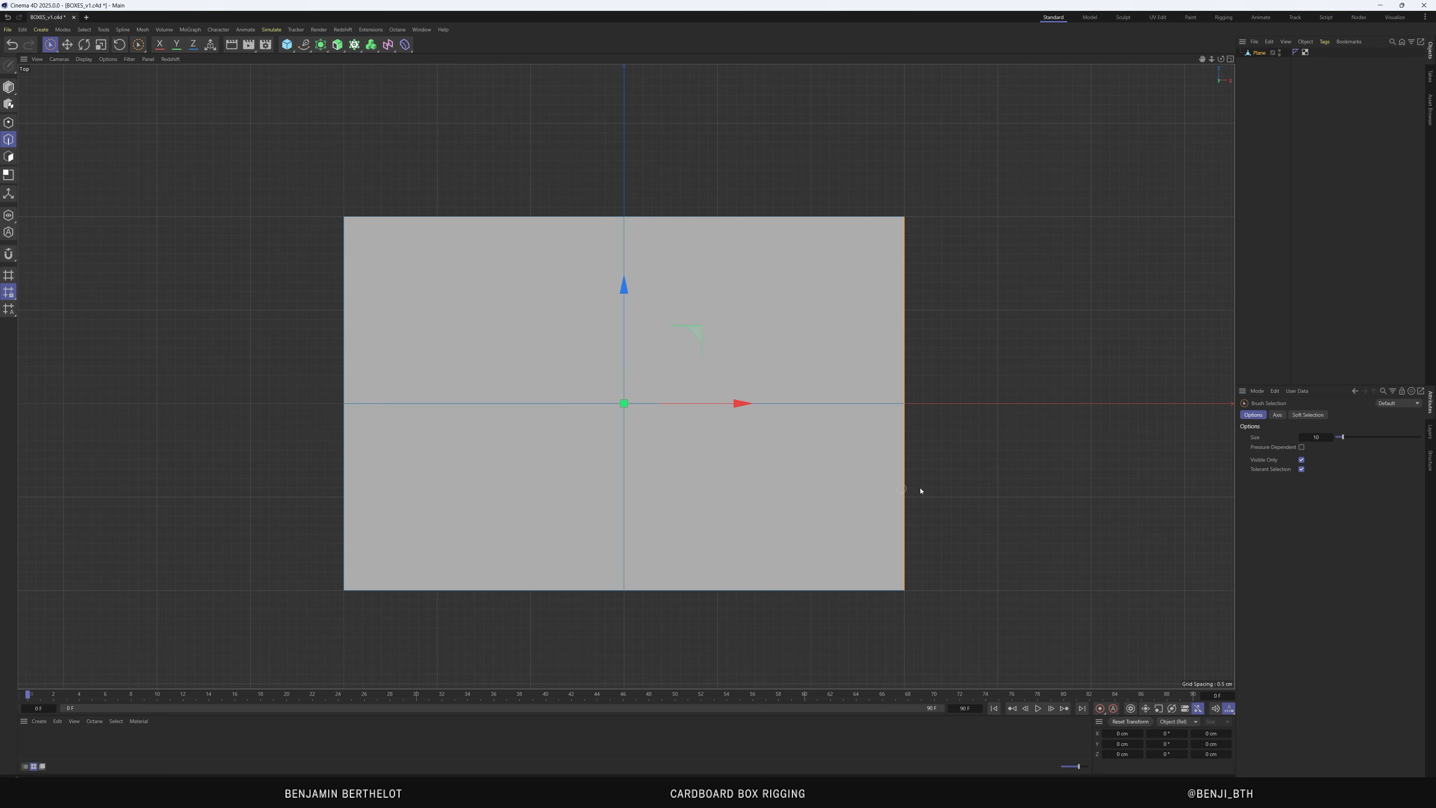
drag(939, 319, 946, 487)
key(m)
key(t)
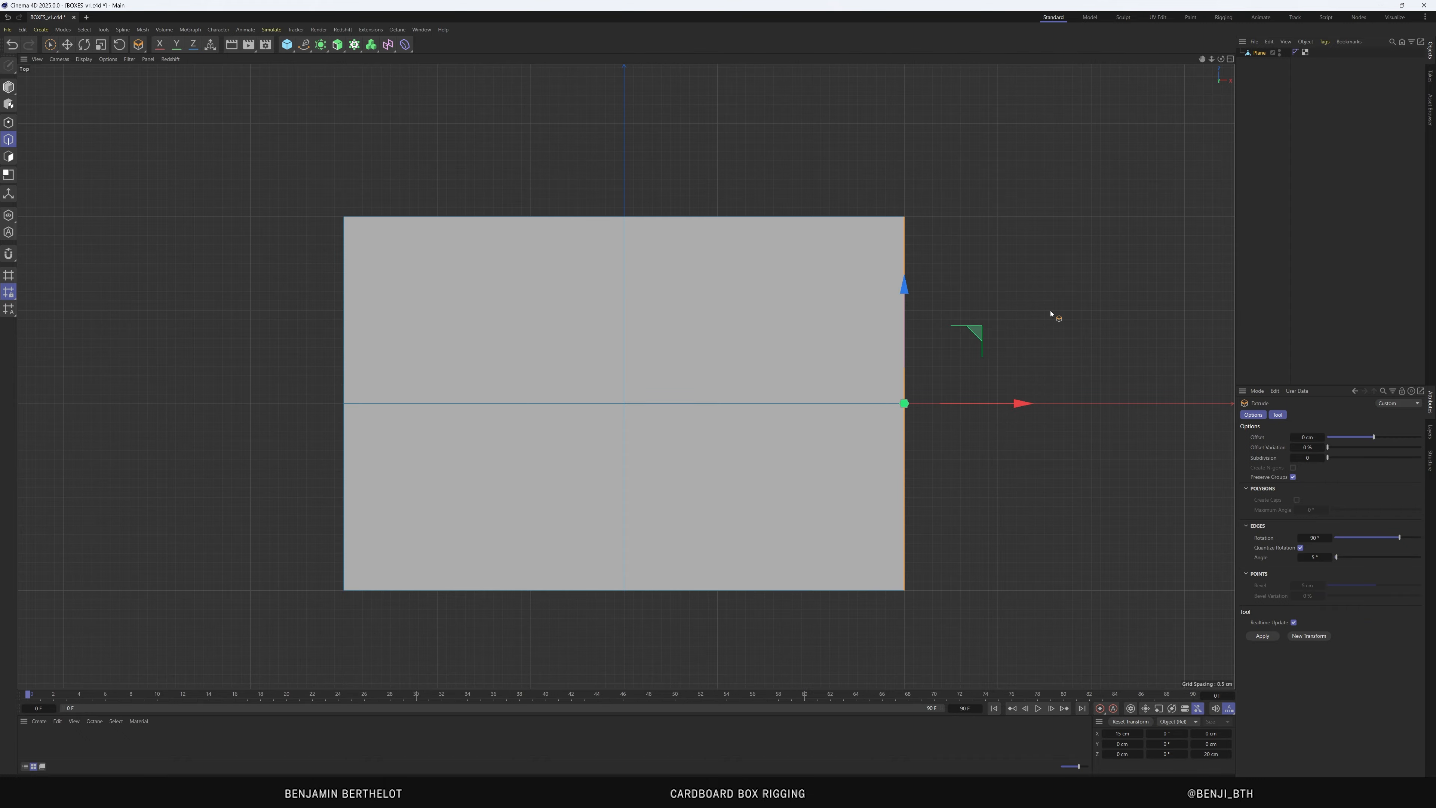
click(1306, 437)
text(0.25)
key(Return)
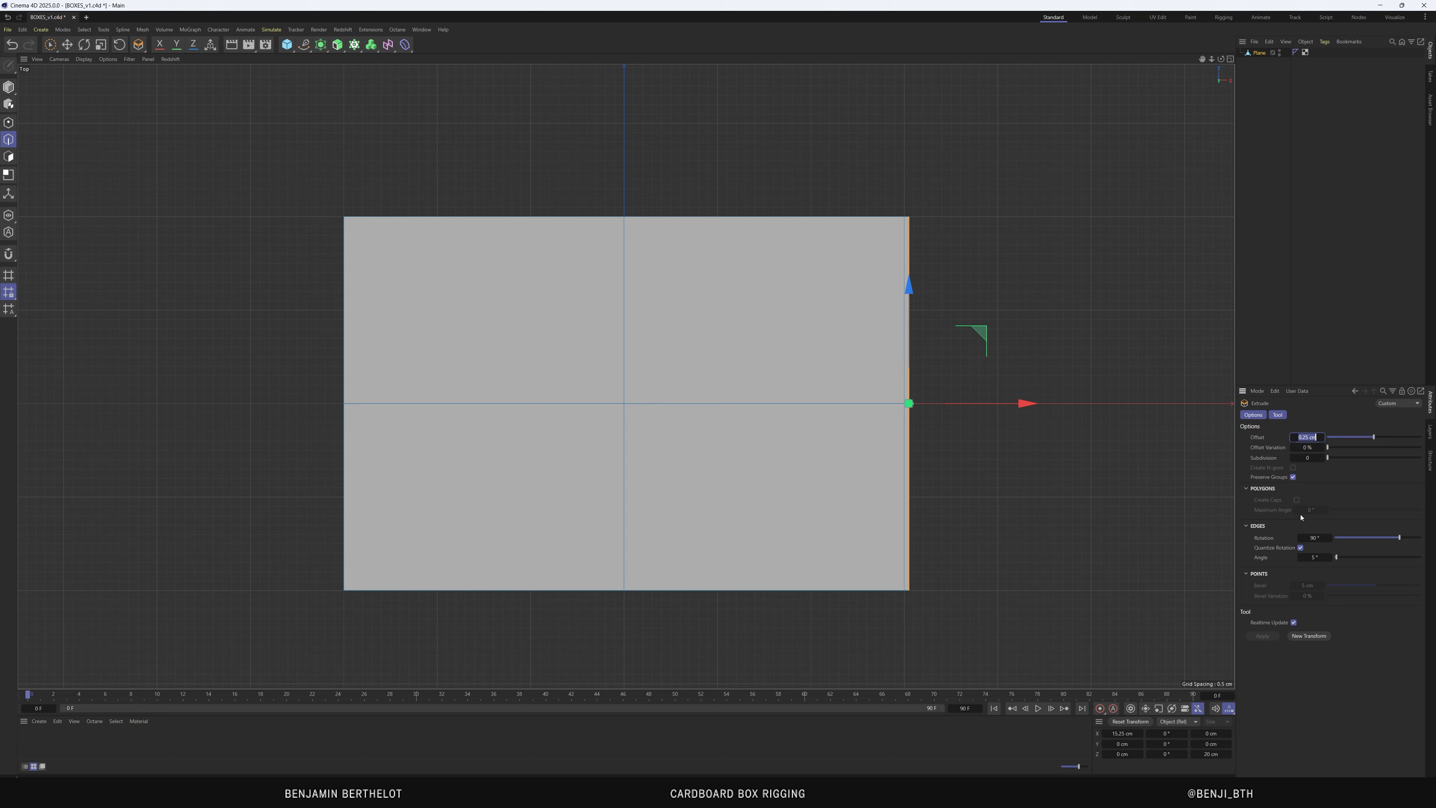
Try an edge rotation of 0° on the right side's extrusion and set it back to 90°
click(1316, 537)
text(0)
key(Return)
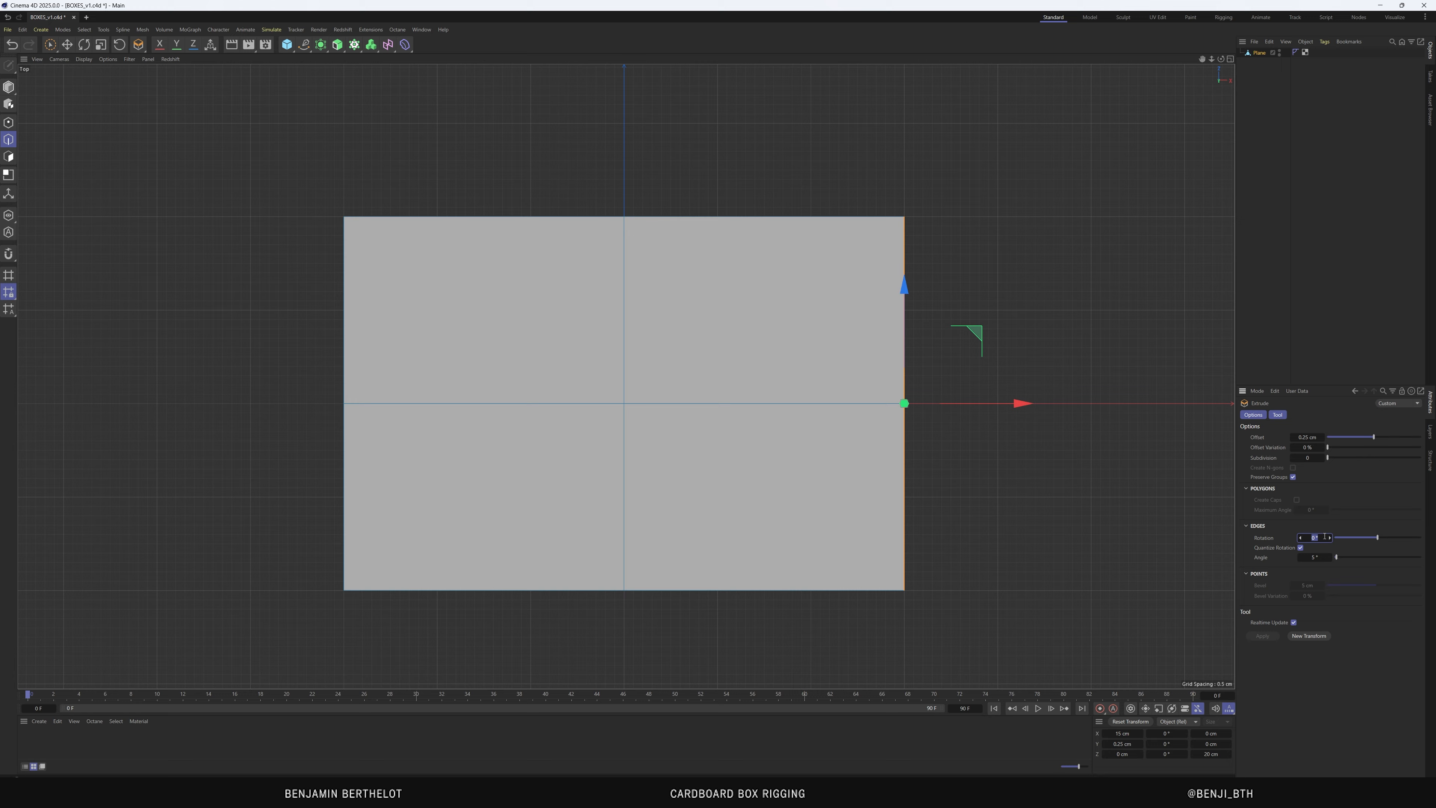
key(Return)
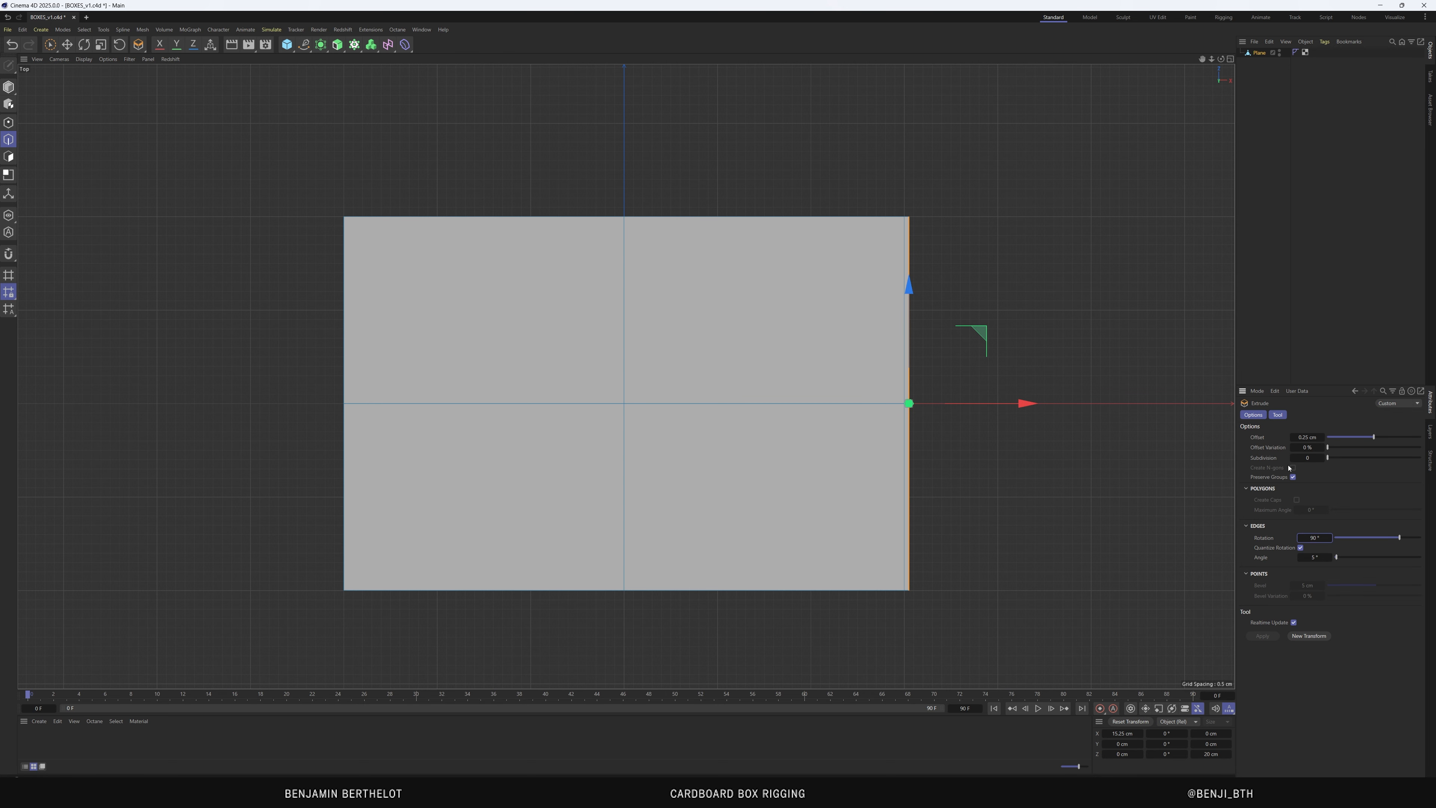
Extrude the edges on the plane's upper, left and lower sides outward by 0.25 cm, one side at a time
click(951, 192)
click(814, 217)
shift+click(542, 227)
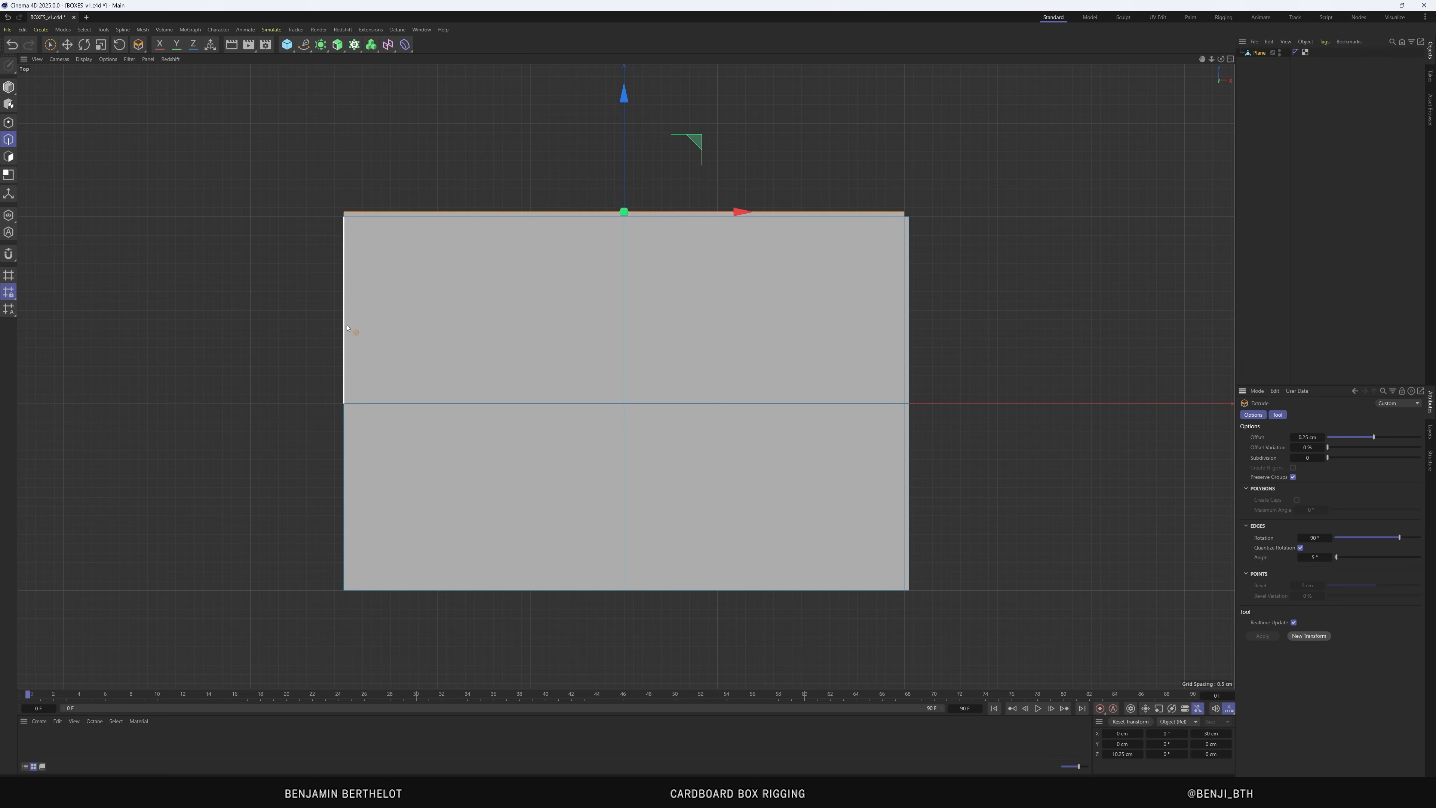
click(346, 351)
shift+click(347, 481)
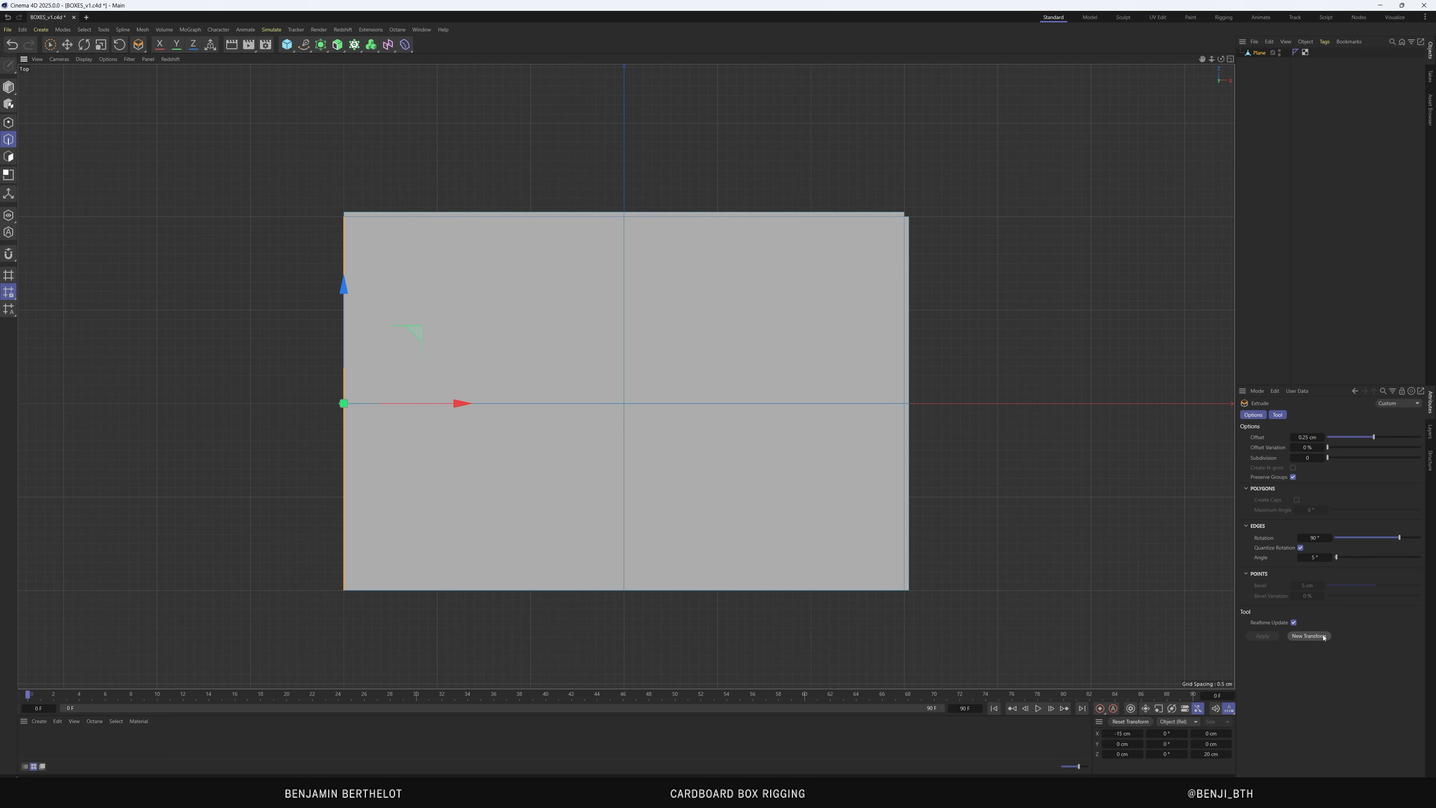
click(1309, 635)
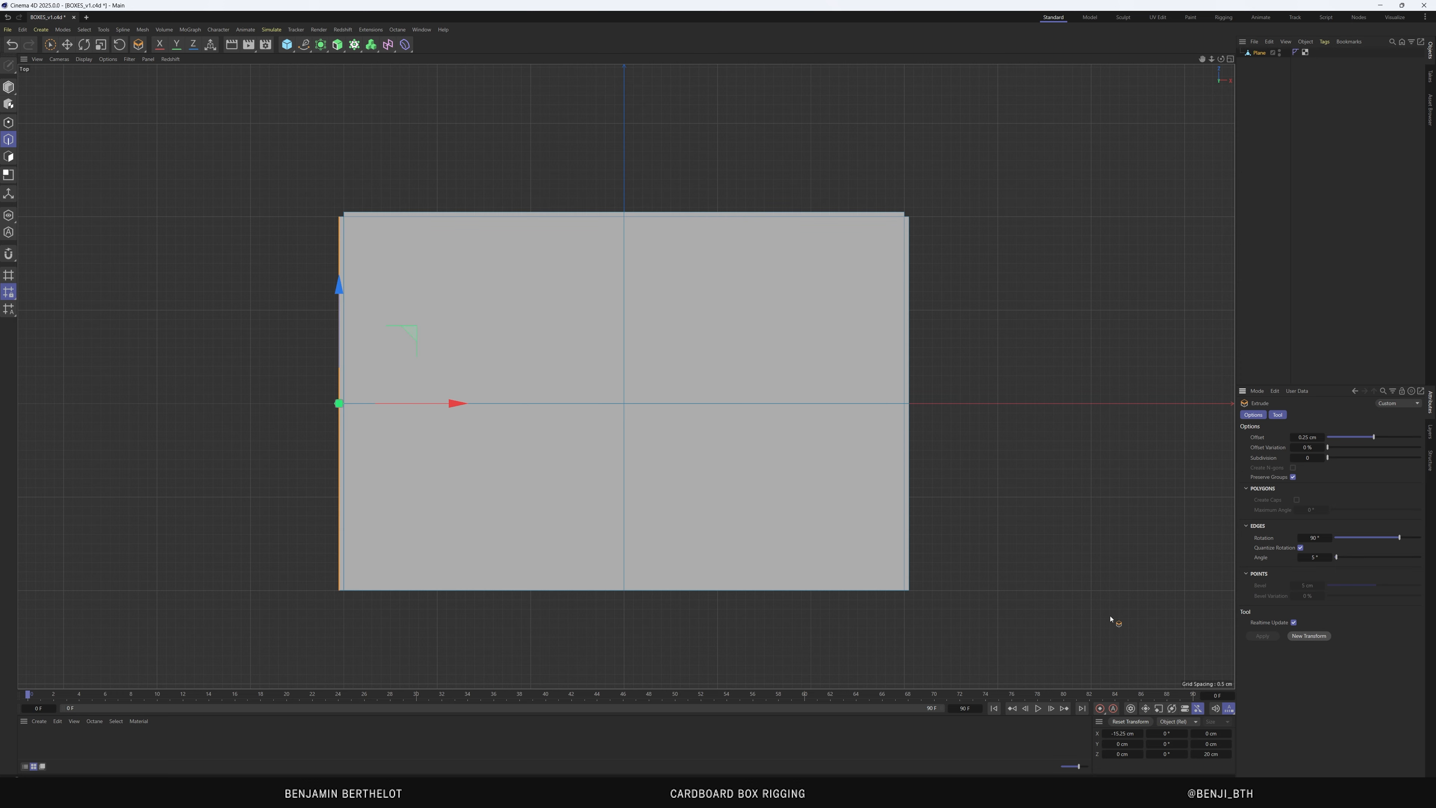
click(485, 592)
shift+click(744, 594)
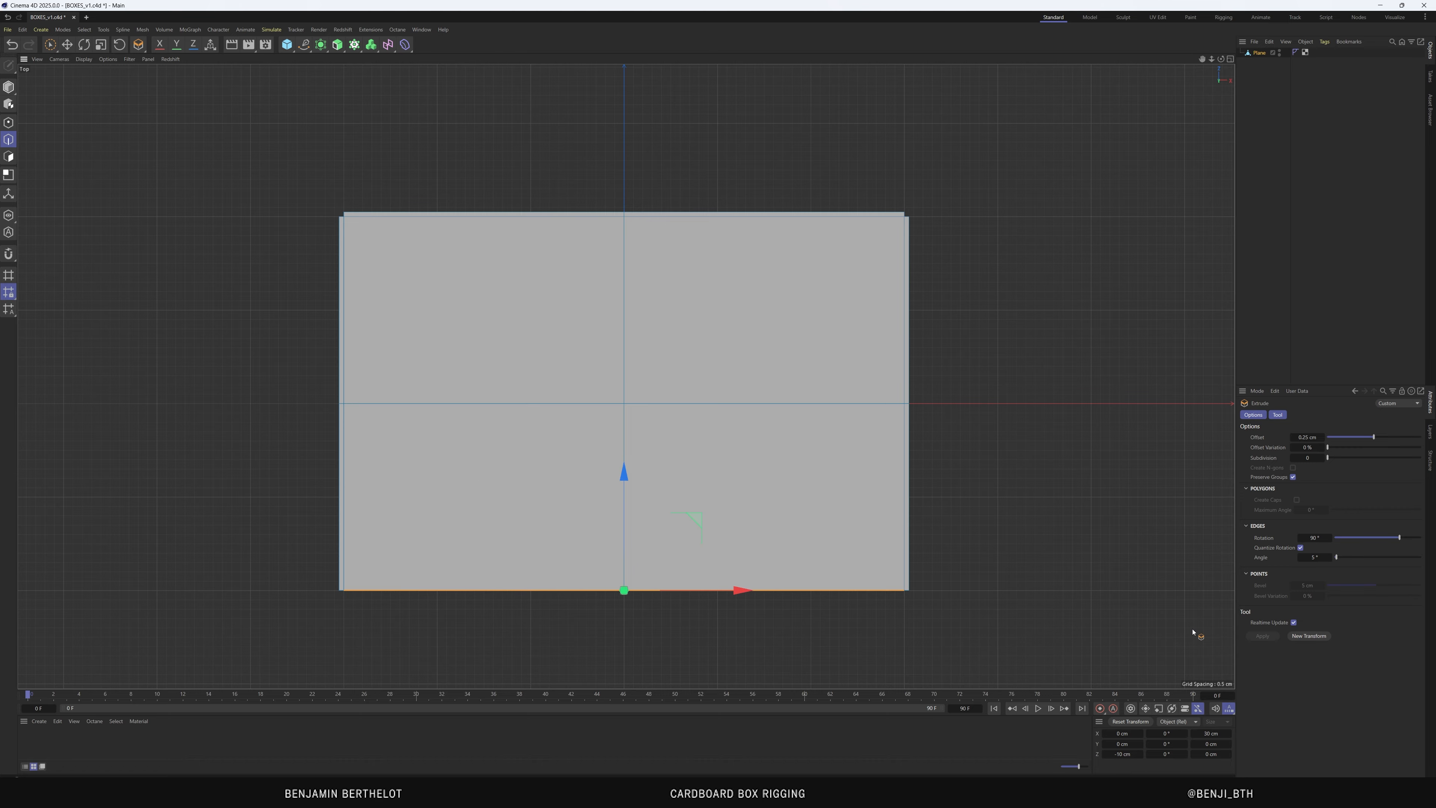
click(1308, 636)
Examine the narrow extruded strips around the plane's border, including the gap at the upper-right corner
scroll(758, 458, down, 4)
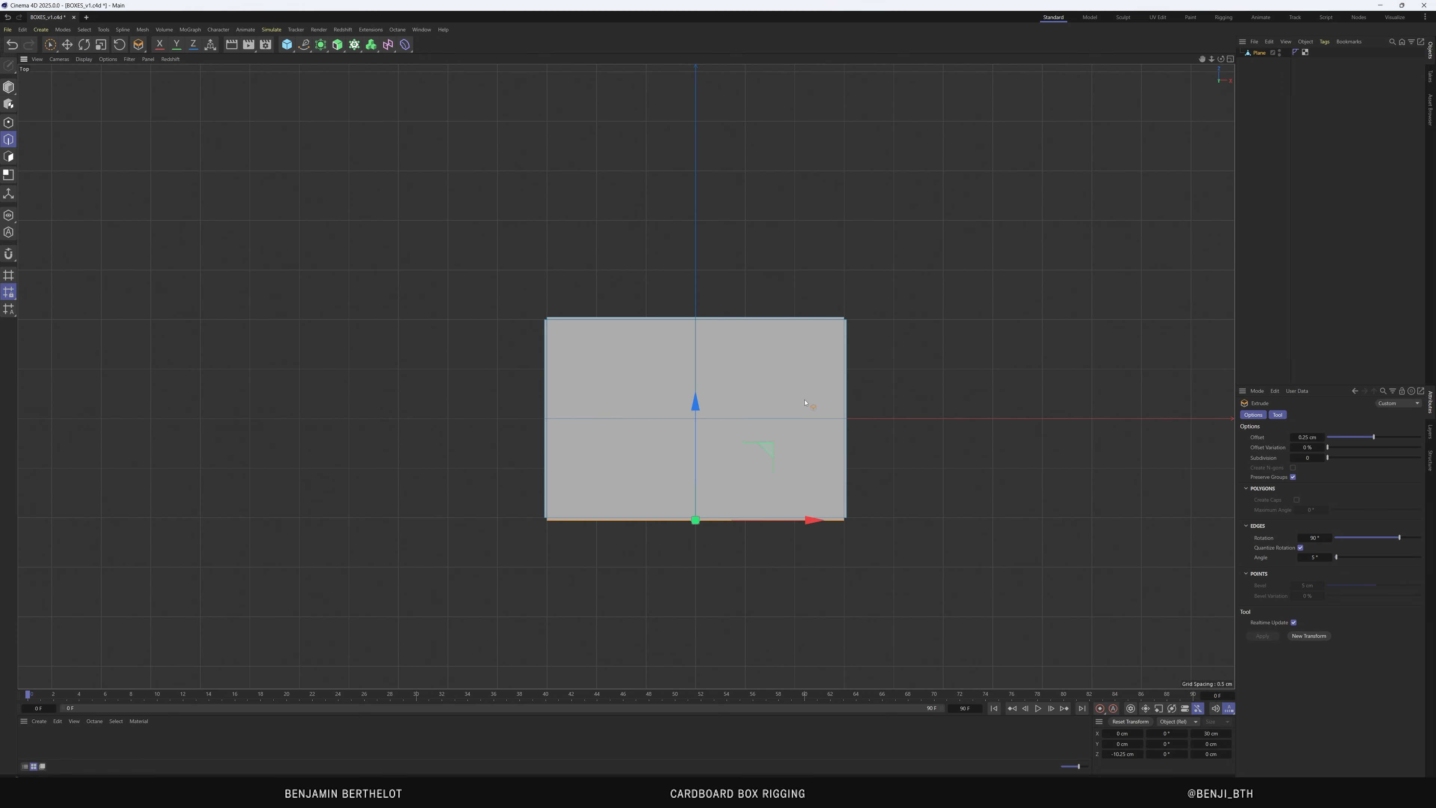
scroll(848, 391, up, 2)
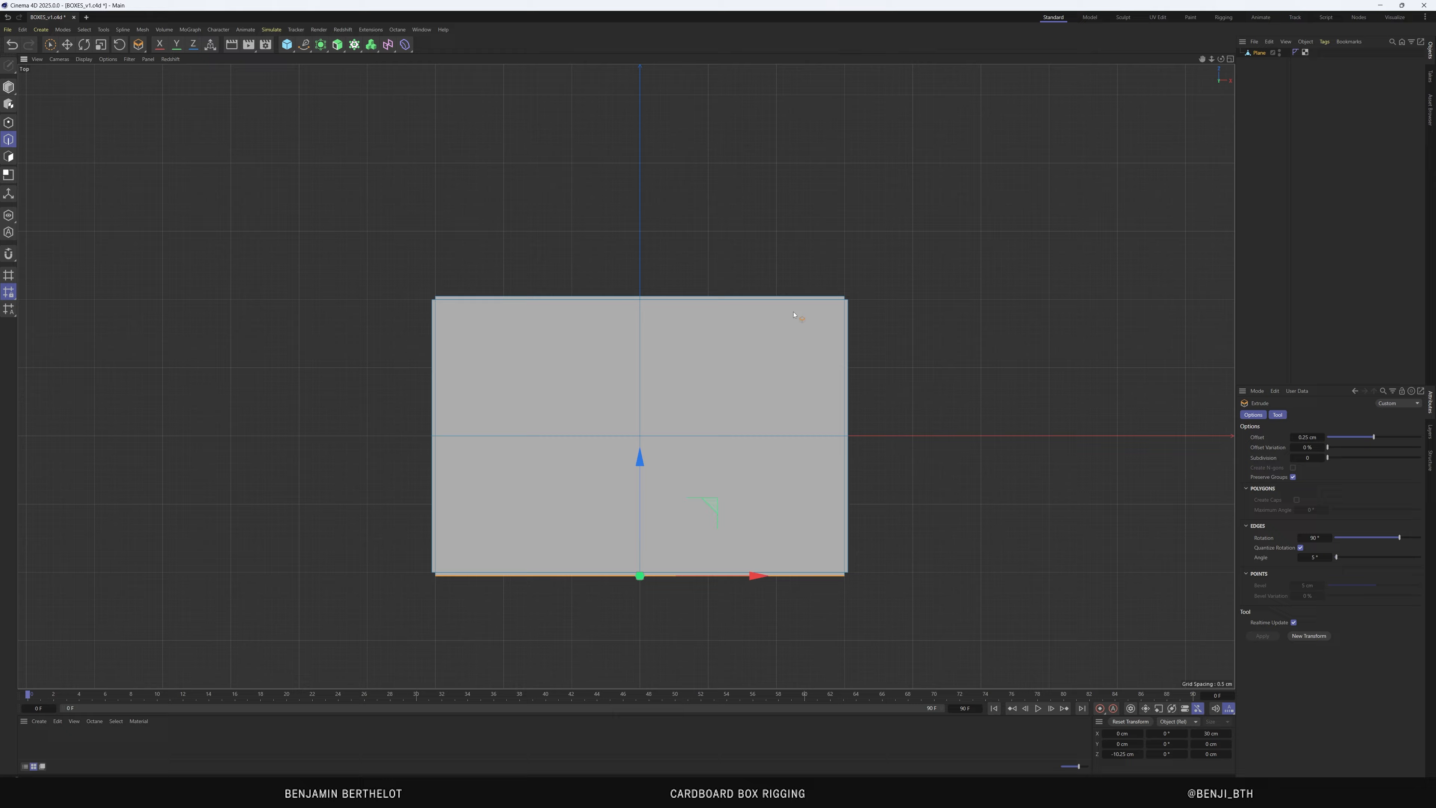
scroll(848, 384, up, 5)
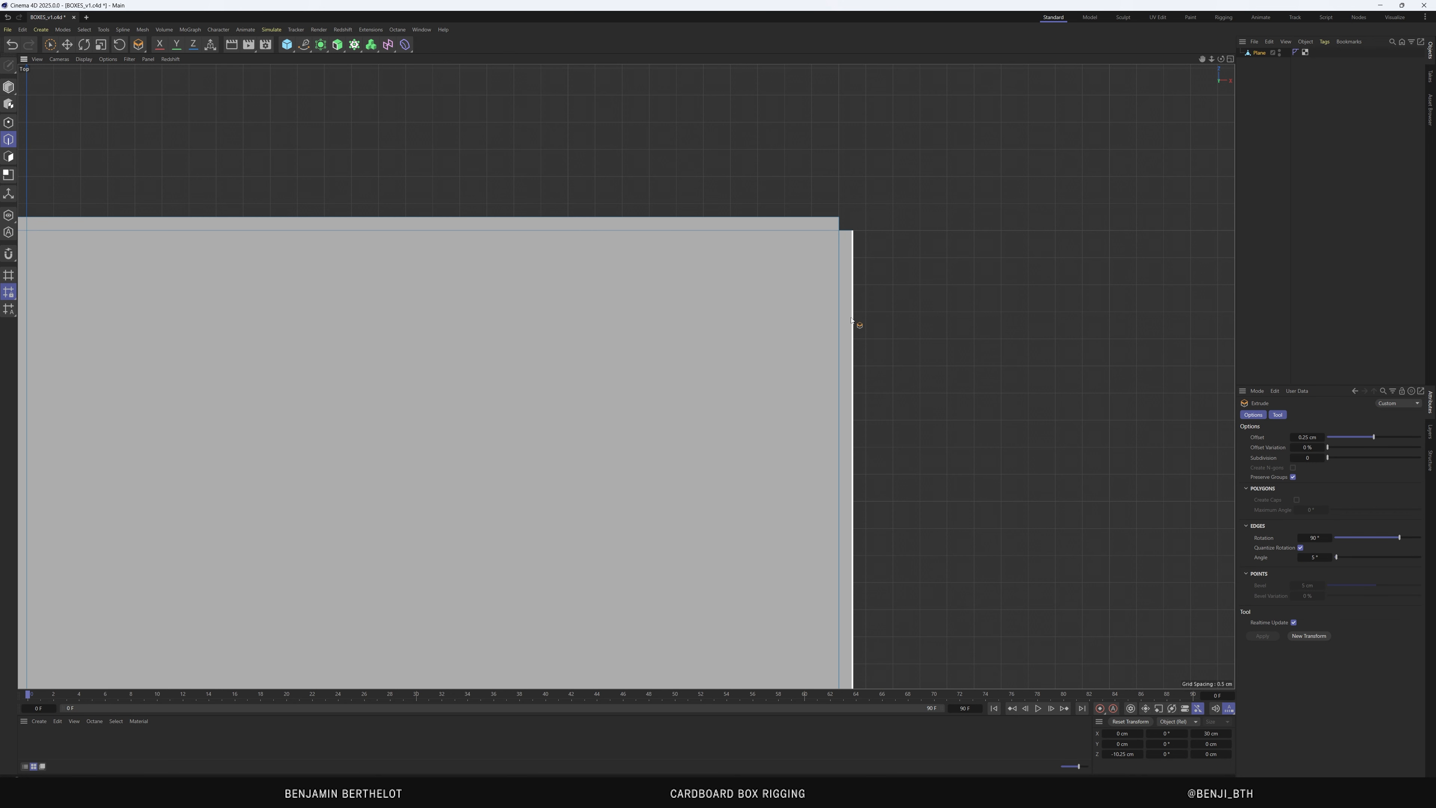
scroll(845, 298, down, 3)
scroll(846, 187, down, 4)
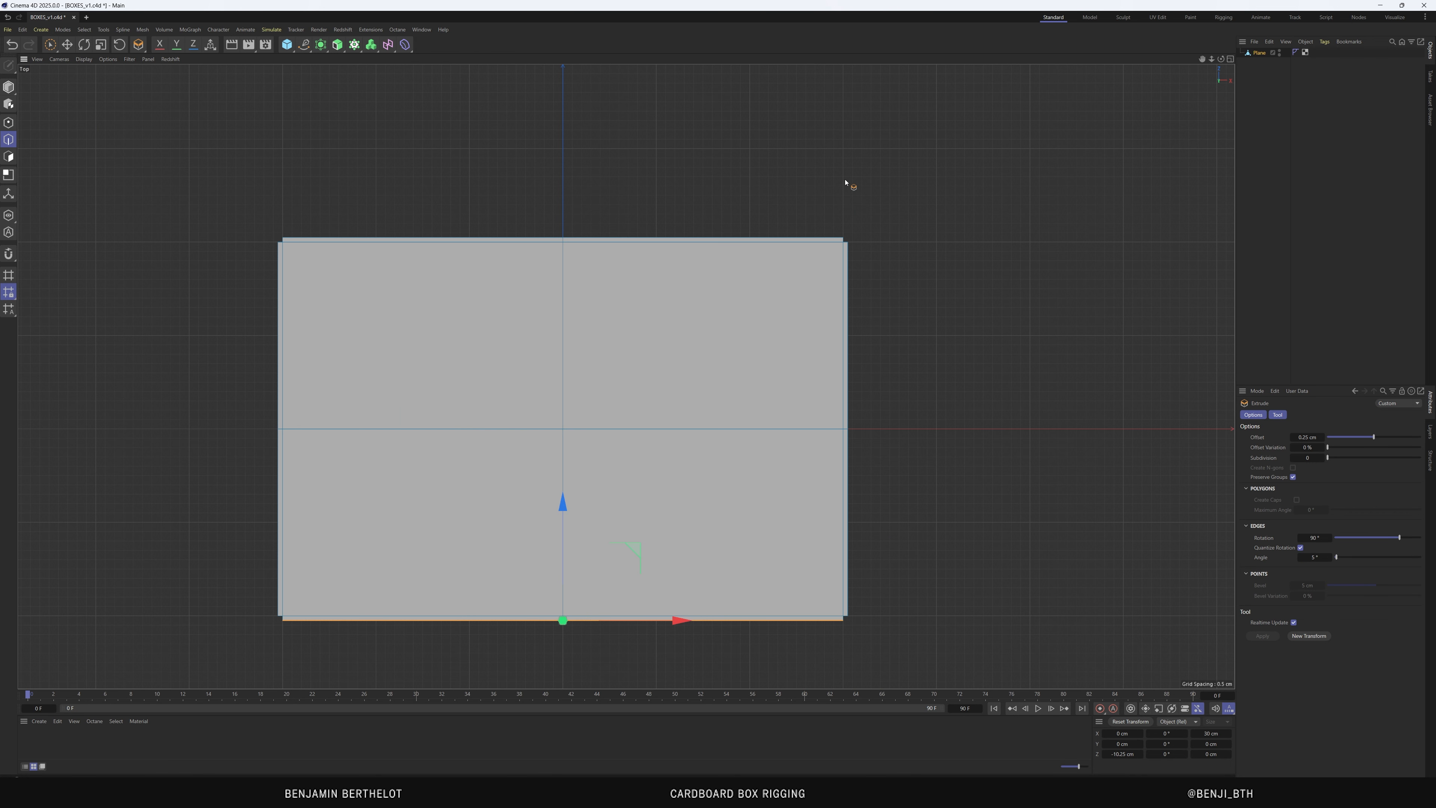
scroll(809, 363, up, 2)
scroll(791, 377, down, 1)
scroll(792, 377, up, 2)
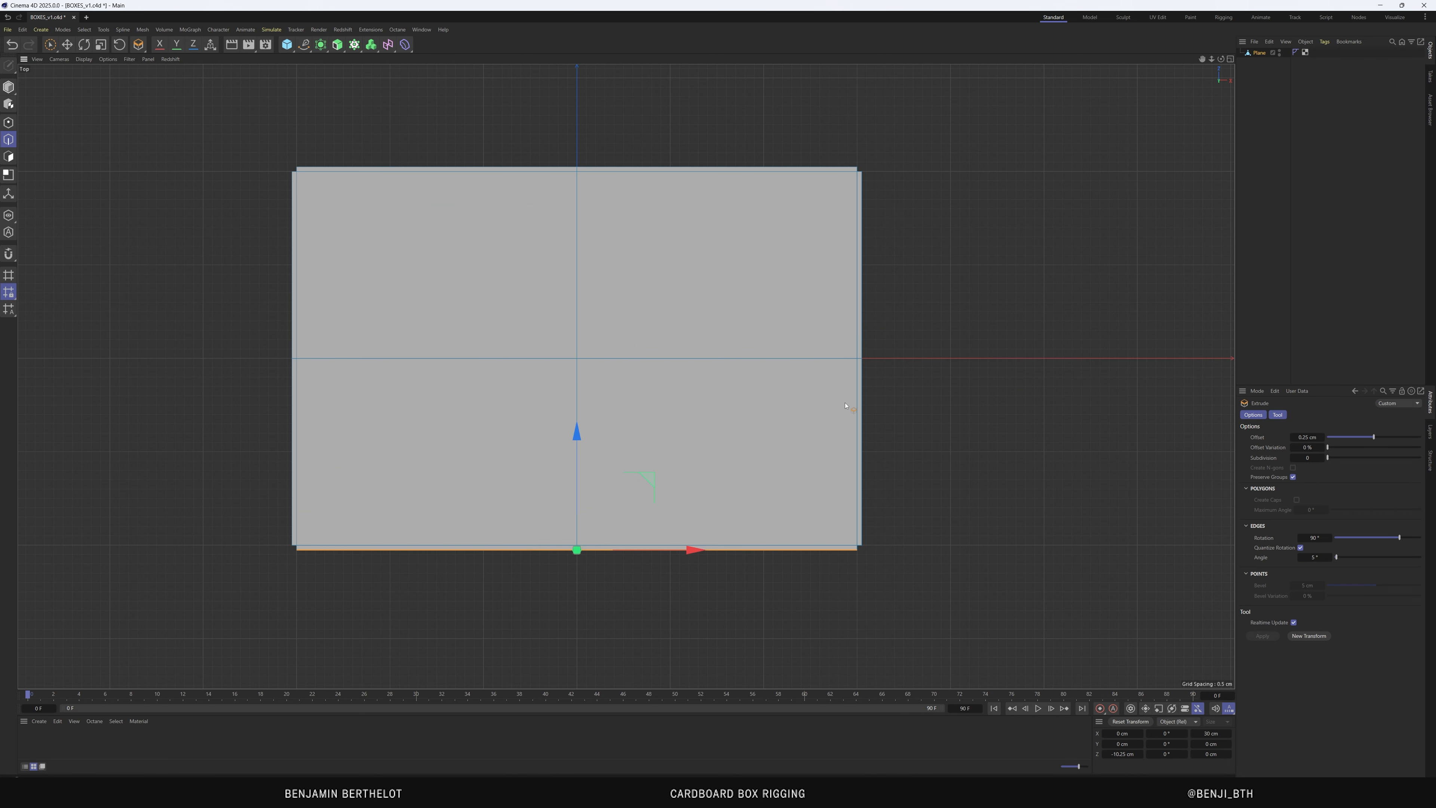
Extrude the outer edges of the left and right strips outward by 20 cm to form two side panels
click(860, 410)
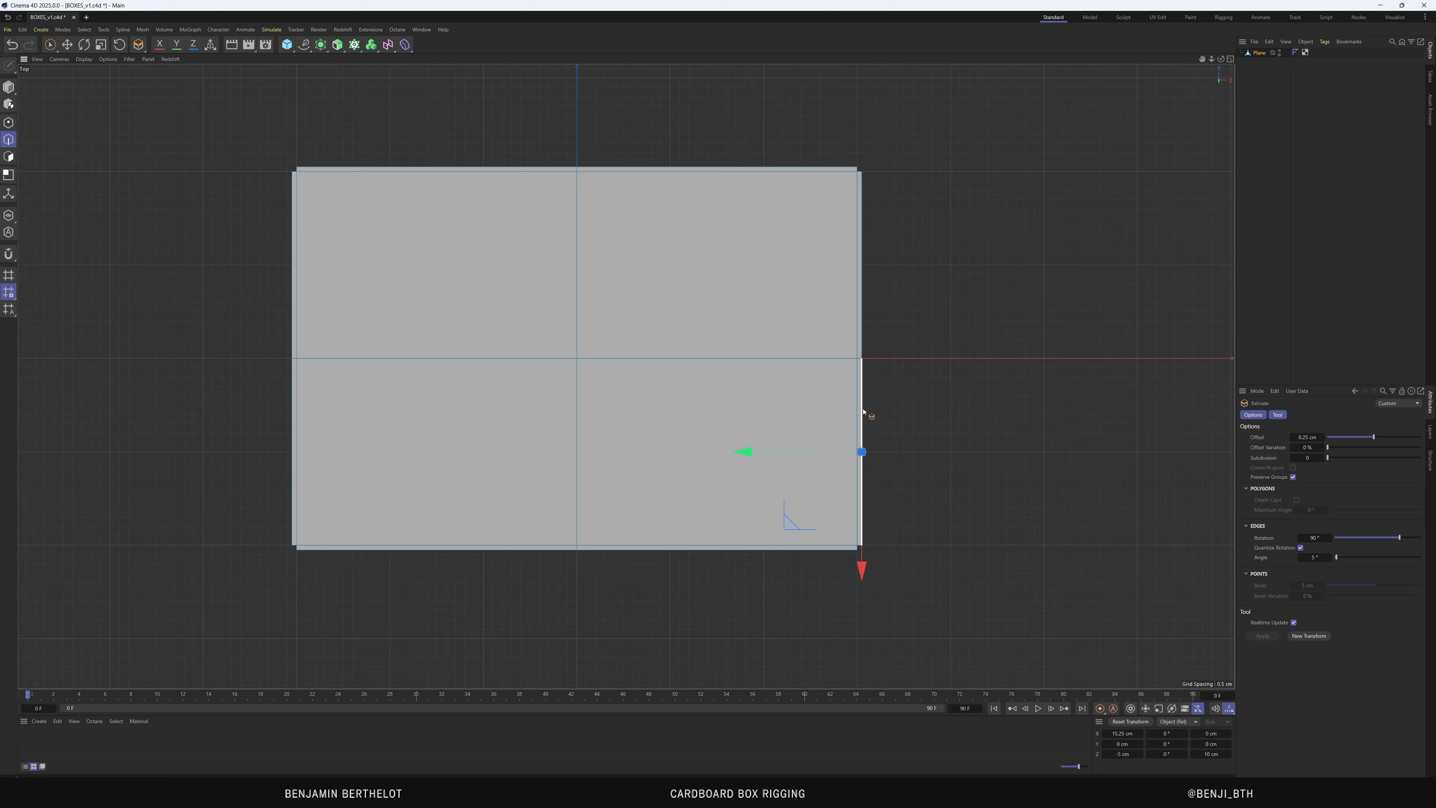
shift+click(858, 279)
shift+click(290, 299)
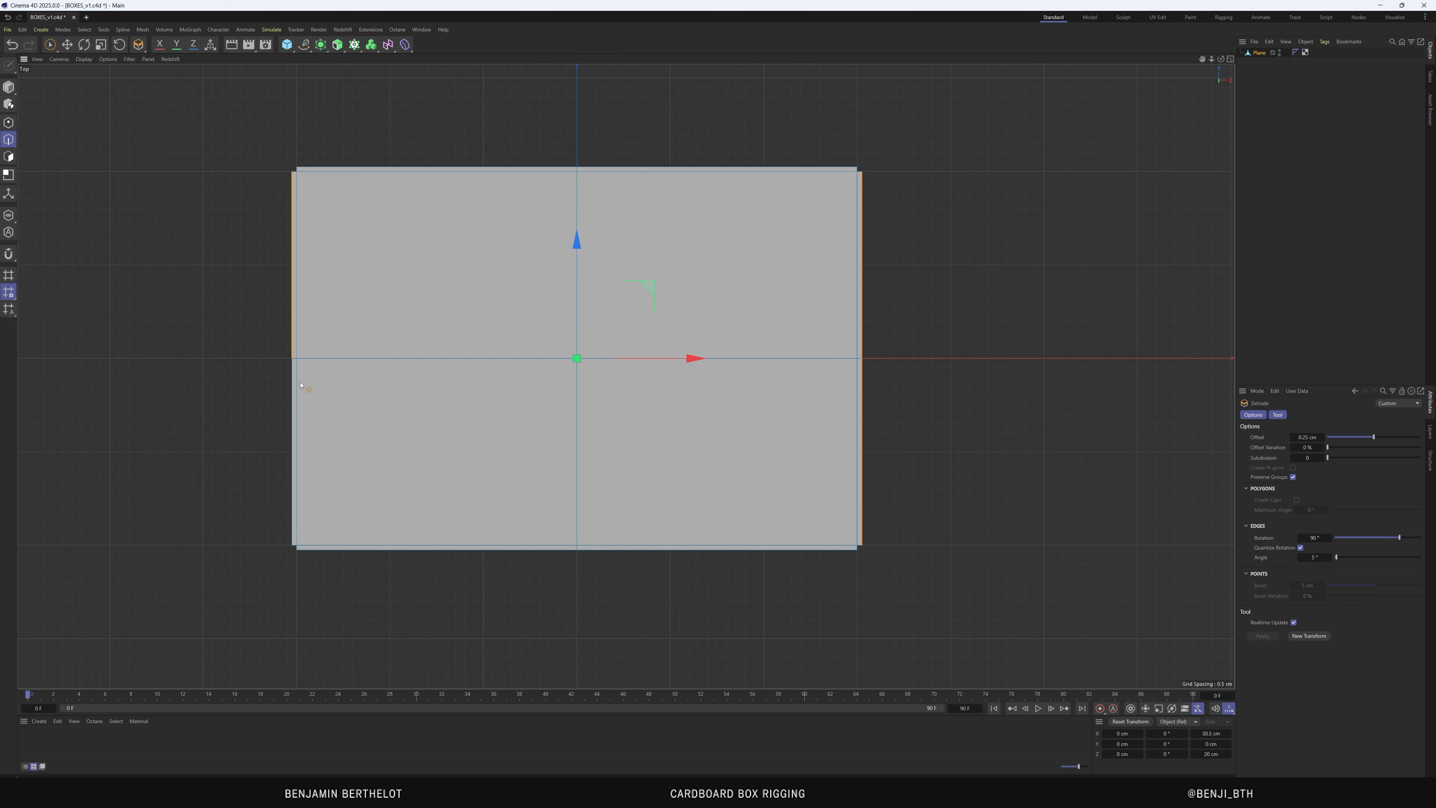
shift+click(292, 452)
click(1309, 635)
double_click(1307, 437)
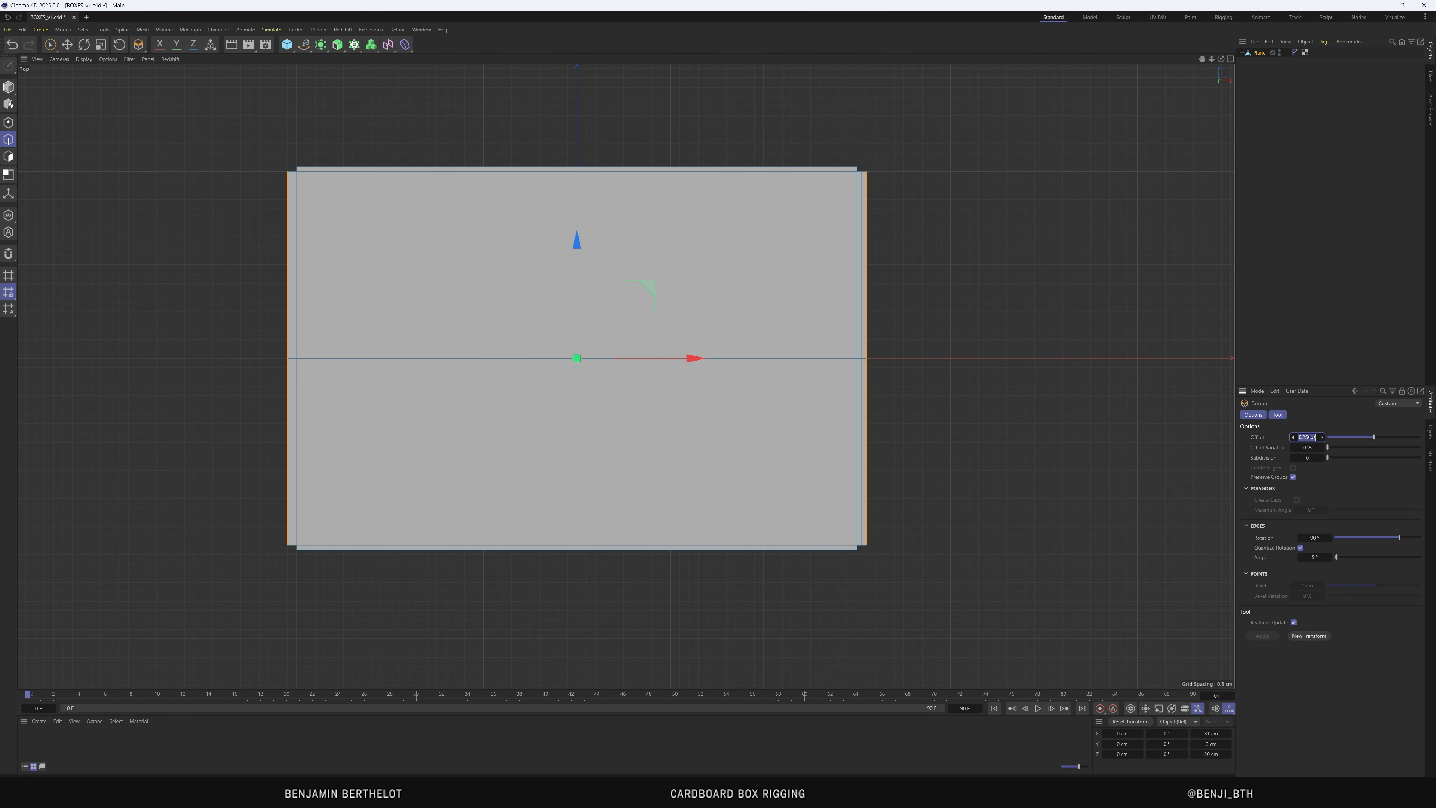
text(20)
key(Return)
Extrude the outer edges of both 20 cm side panels outward by 0.25 cm to form fold strips
scroll(926, 404, down, 5)
scroll(1036, 420, up, 1)
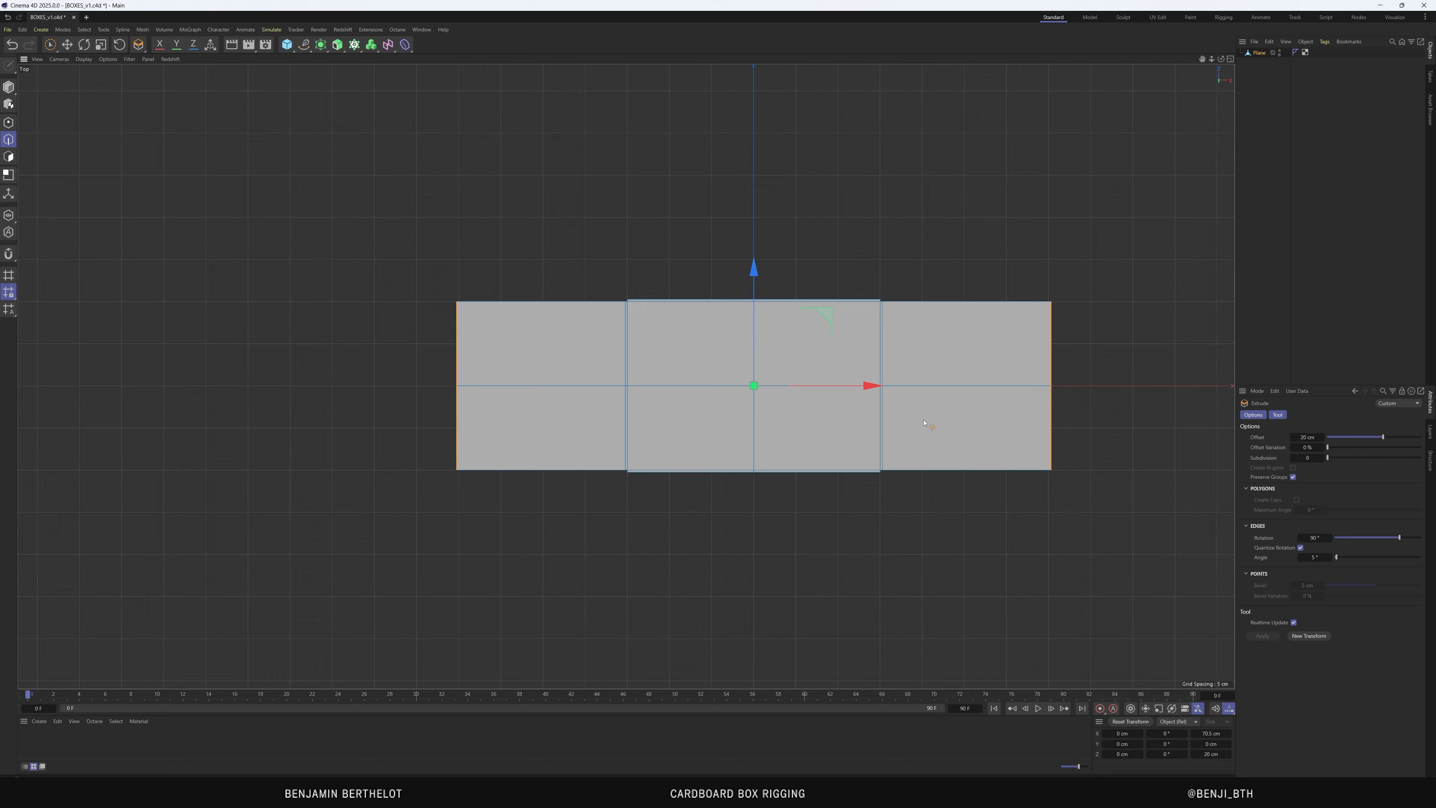
click(457, 362)
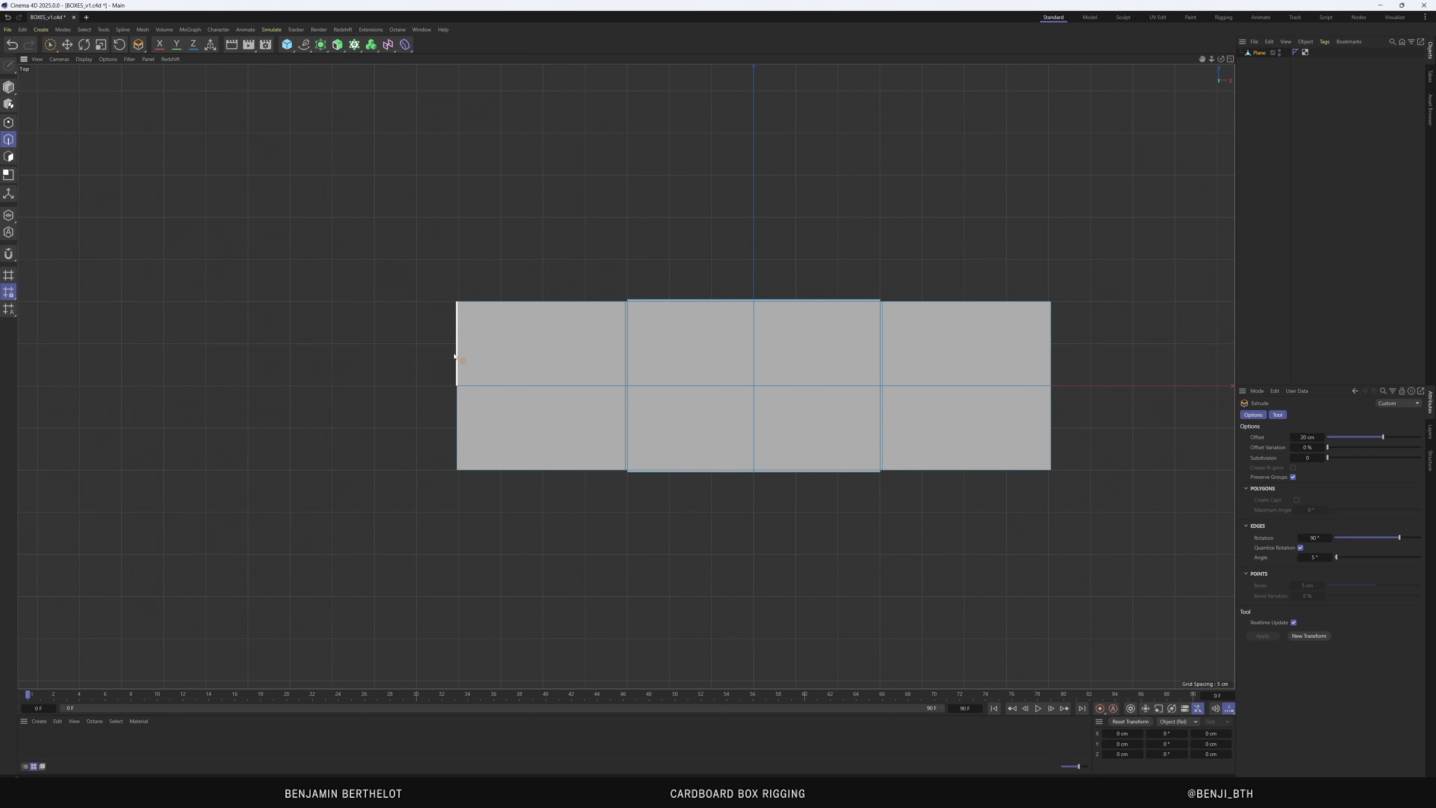
shift+click(456, 413)
shift+click(1050, 351)
shift+click(1051, 406)
click(1312, 436)
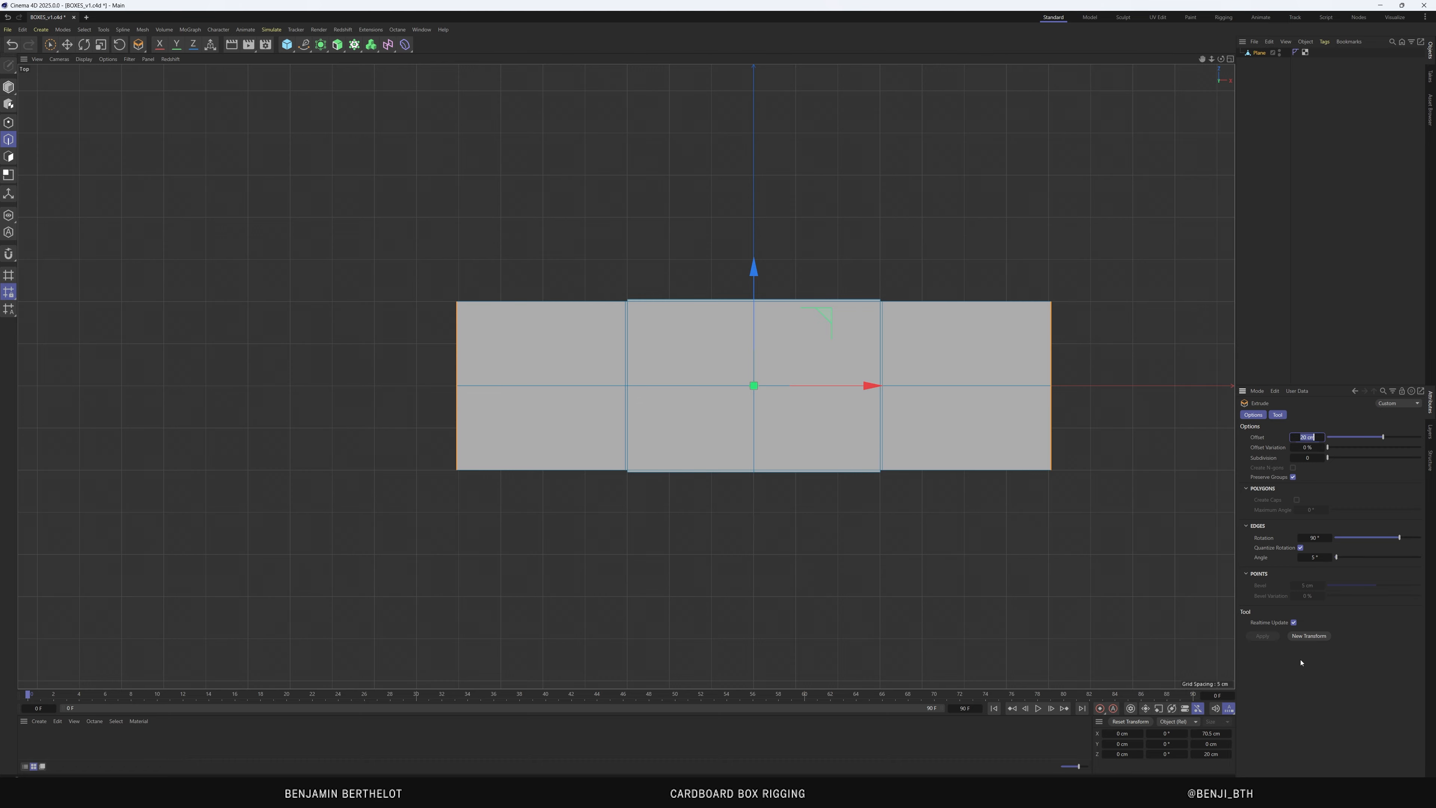
key(Return)
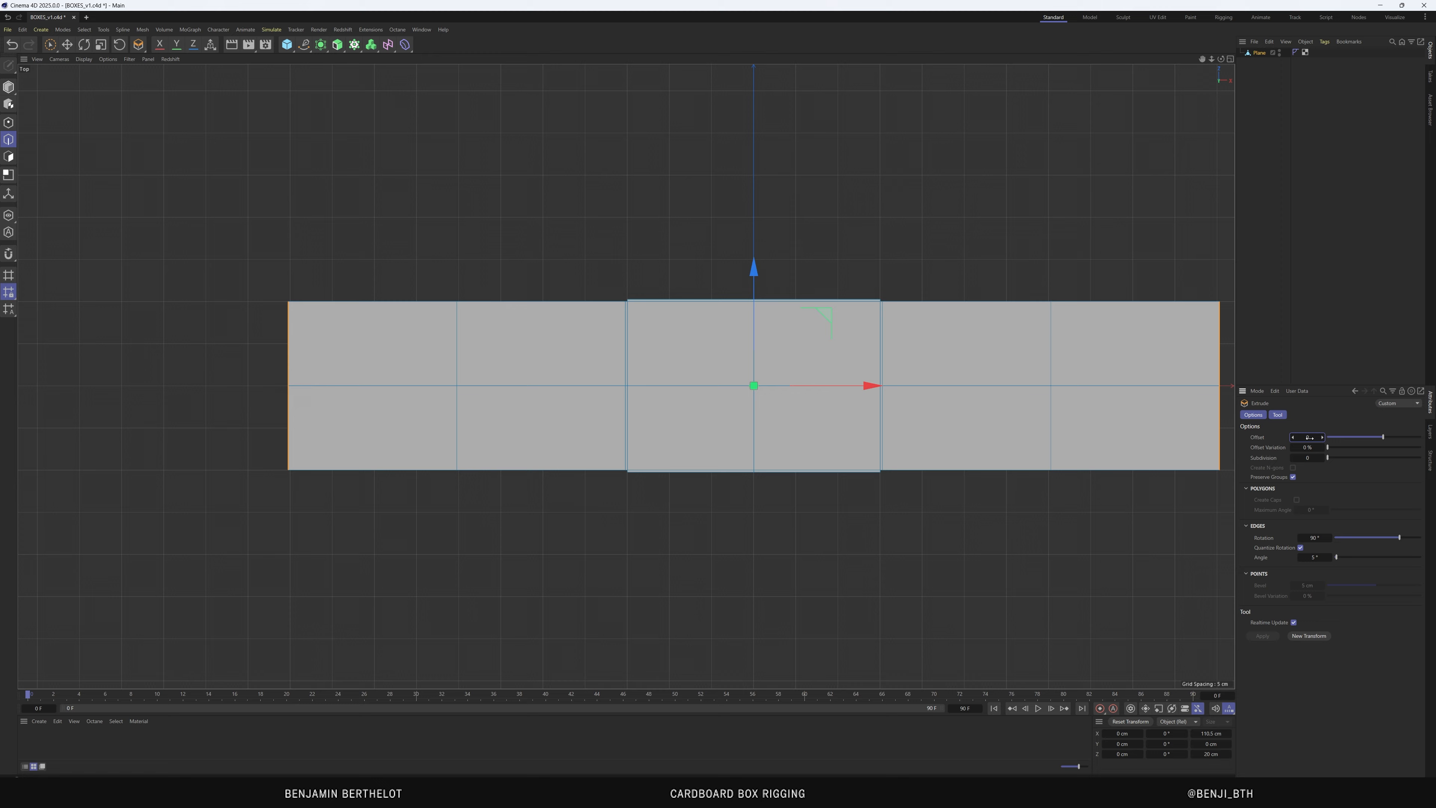
key(Return)
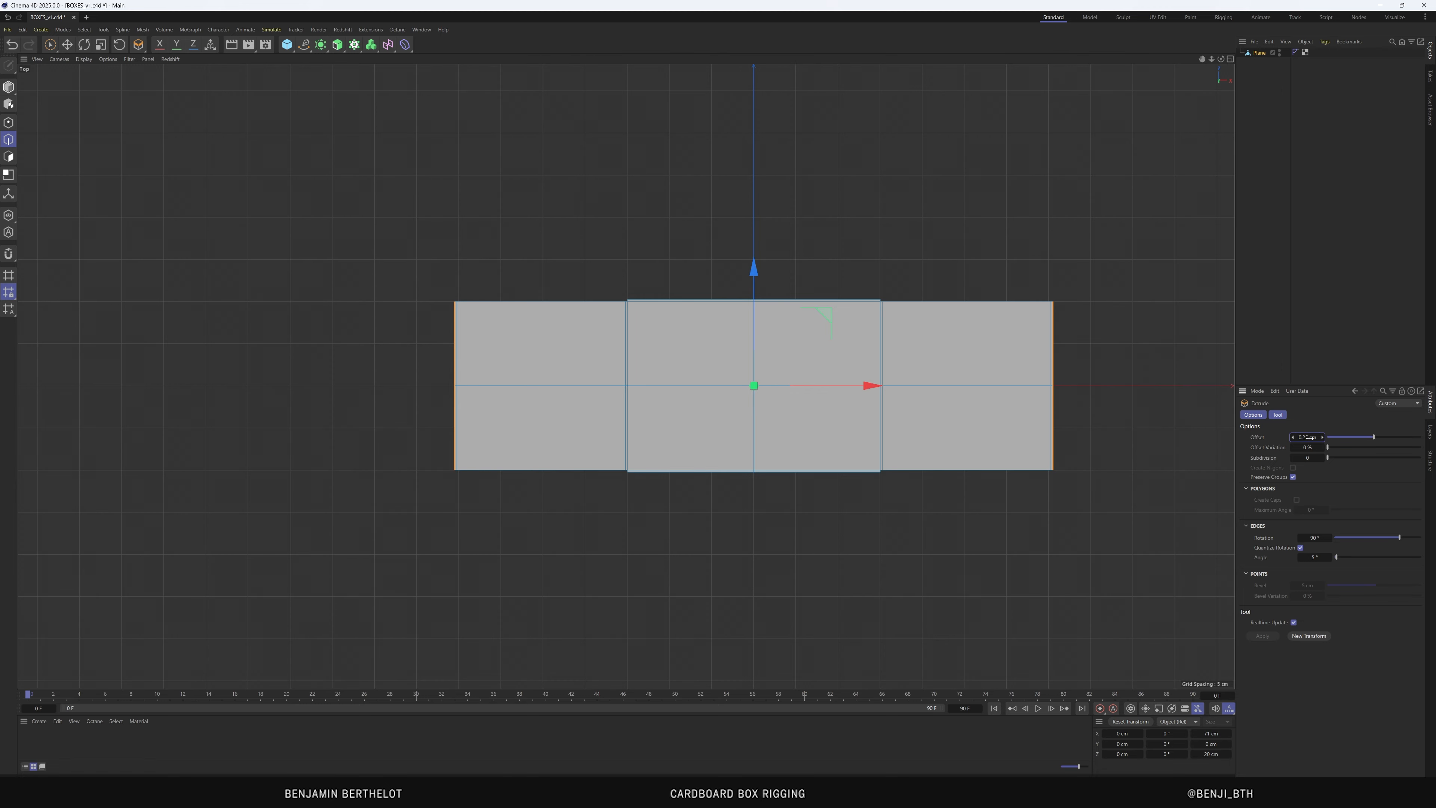
Extrude the outermost left strip's edges outward by 30 cm as a new extrusion, forming the fourth box panel
click(454, 344)
shift+click(454, 420)
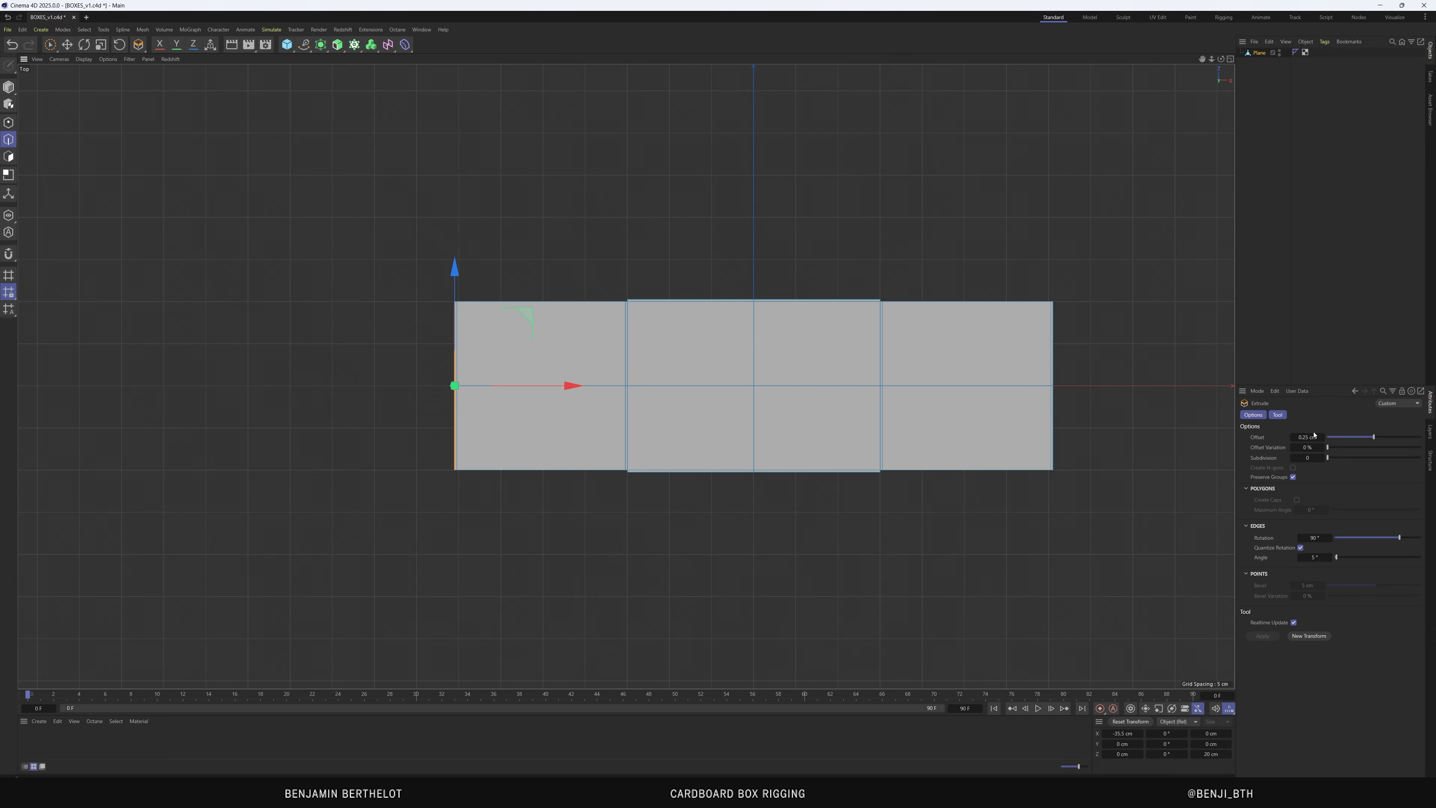
click(1307, 635)
click(1310, 437)
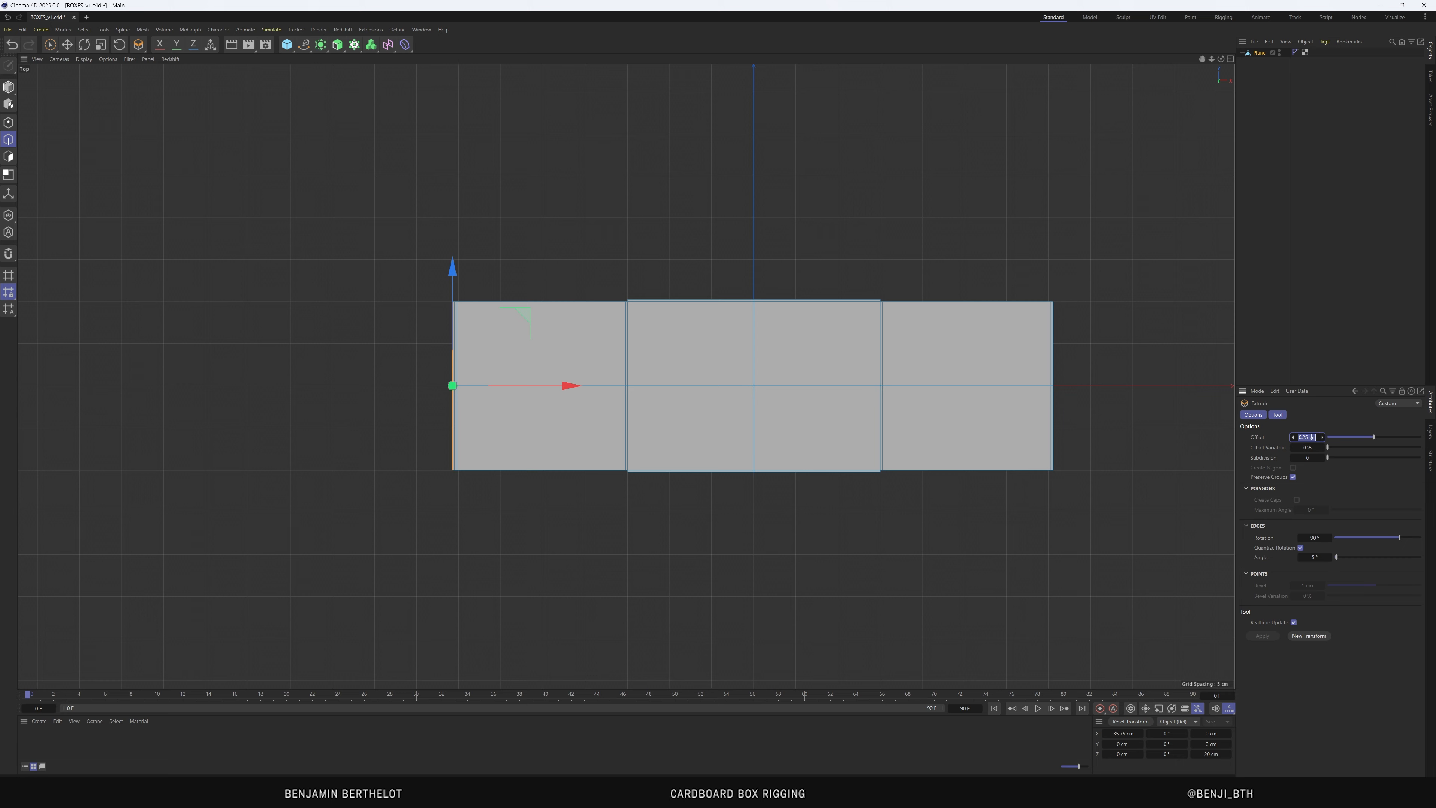
text(30)
key(Return)
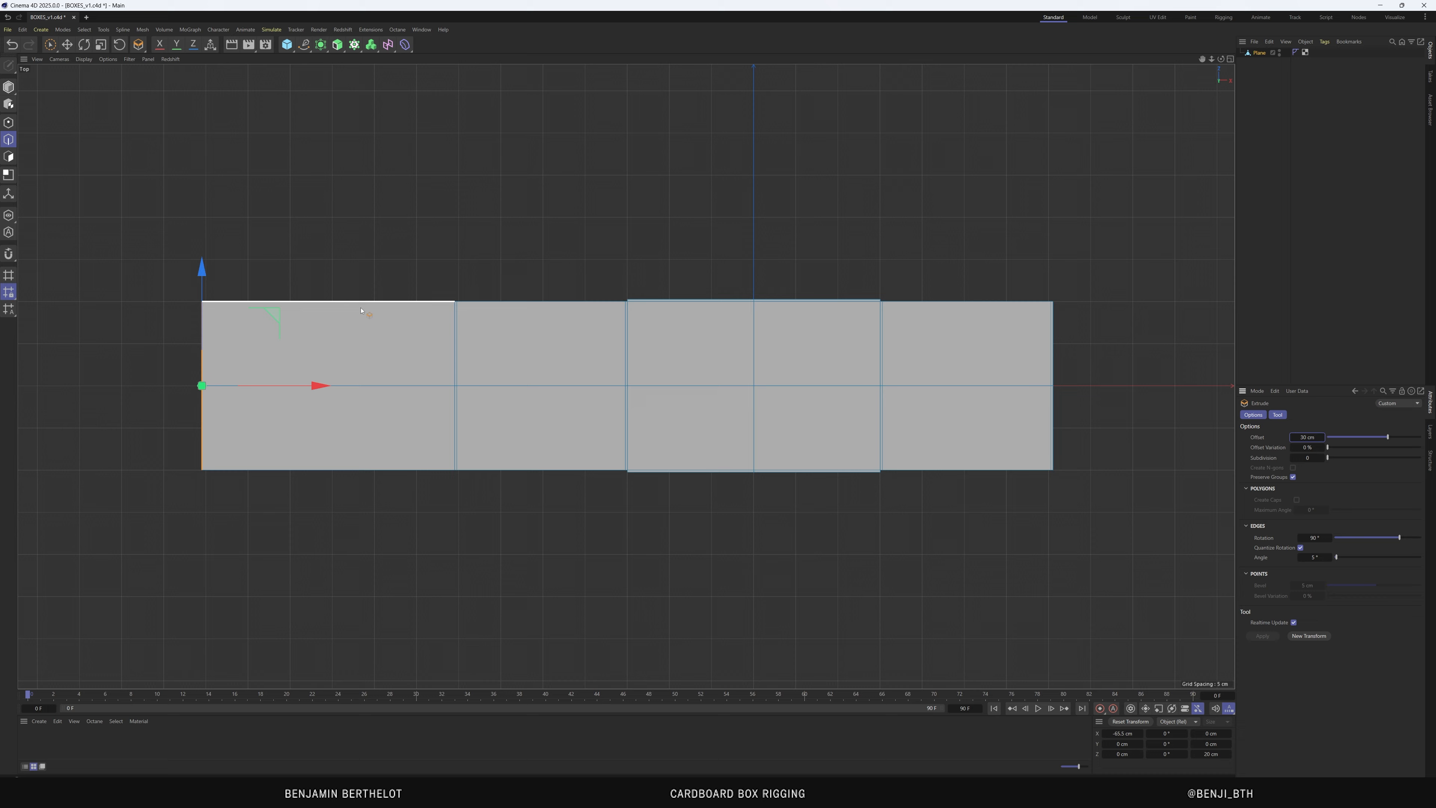
click(363, 281)
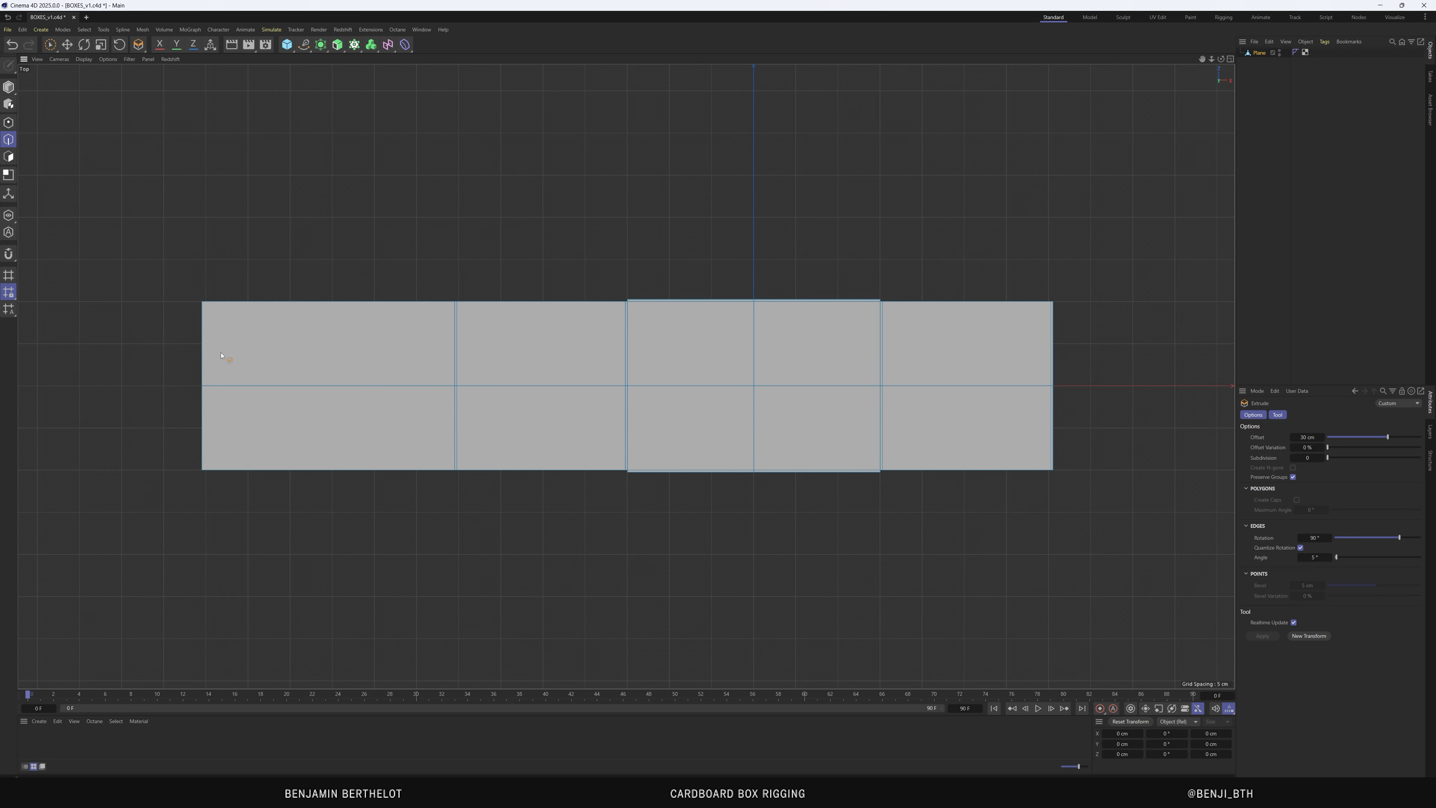
Extrude the upper and lower edges of the two left panels and the right panel outward by 0.25 cm
click(334, 302)
shift+click(575, 302)
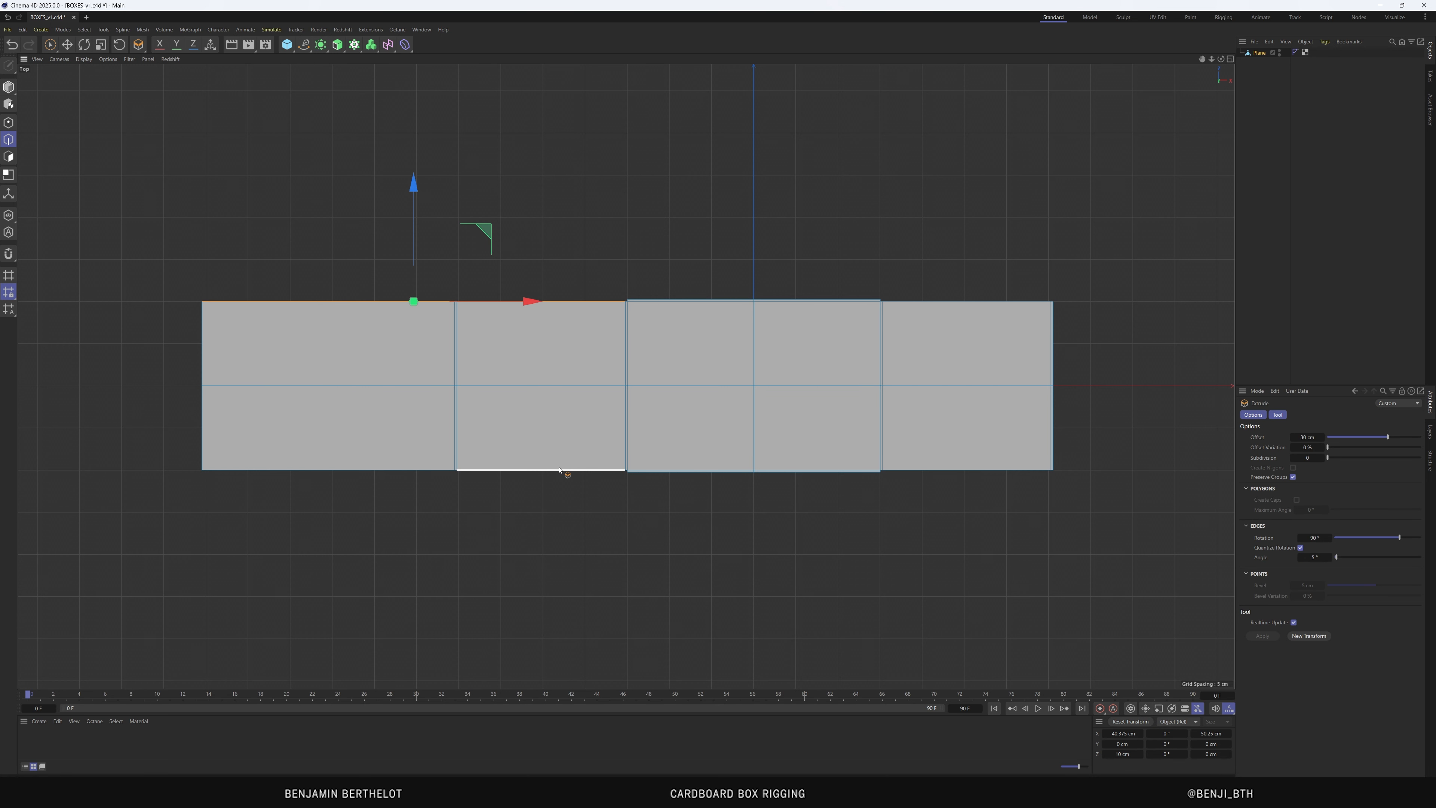
shift+click(566, 470)
shift+click(370, 470)
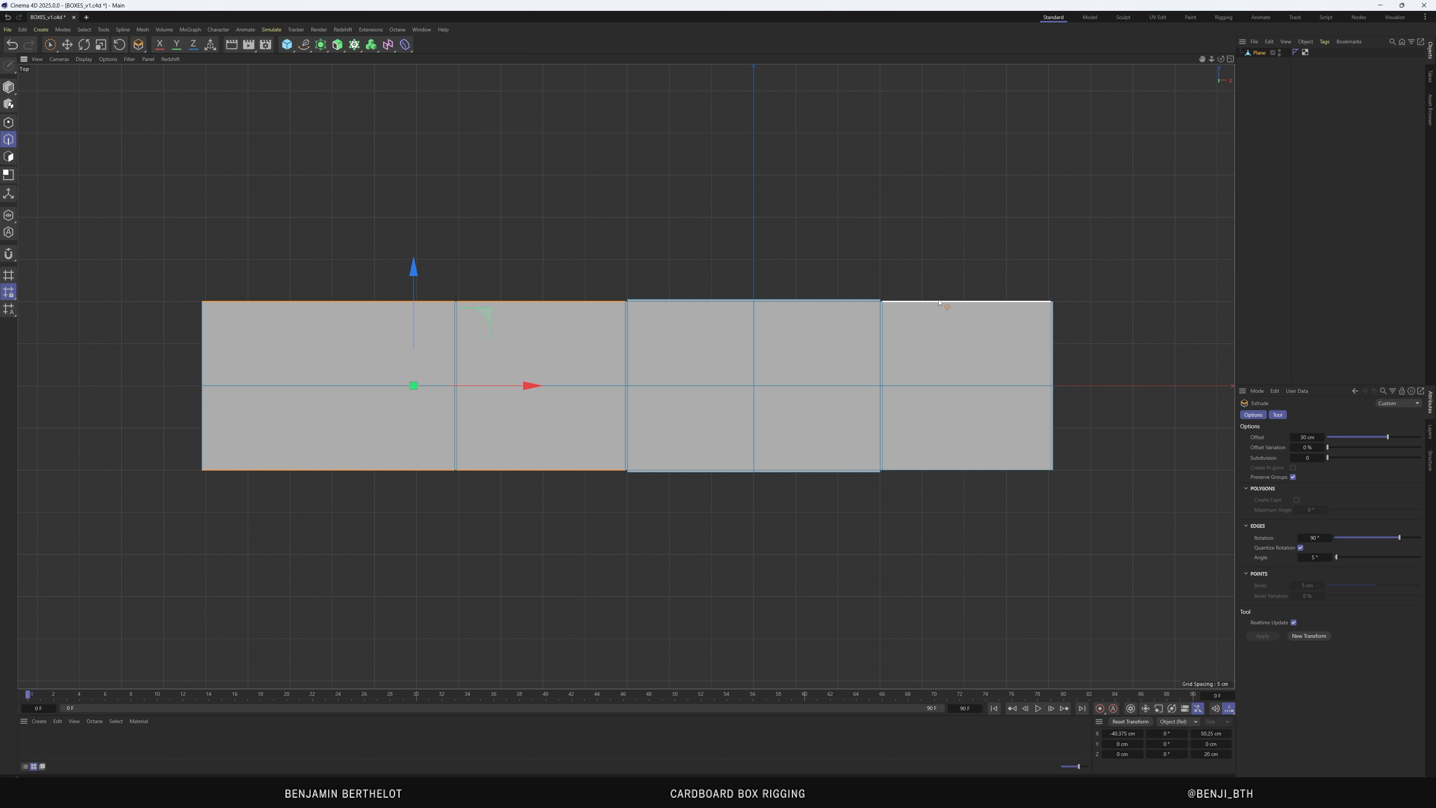
shift+click(943, 302)
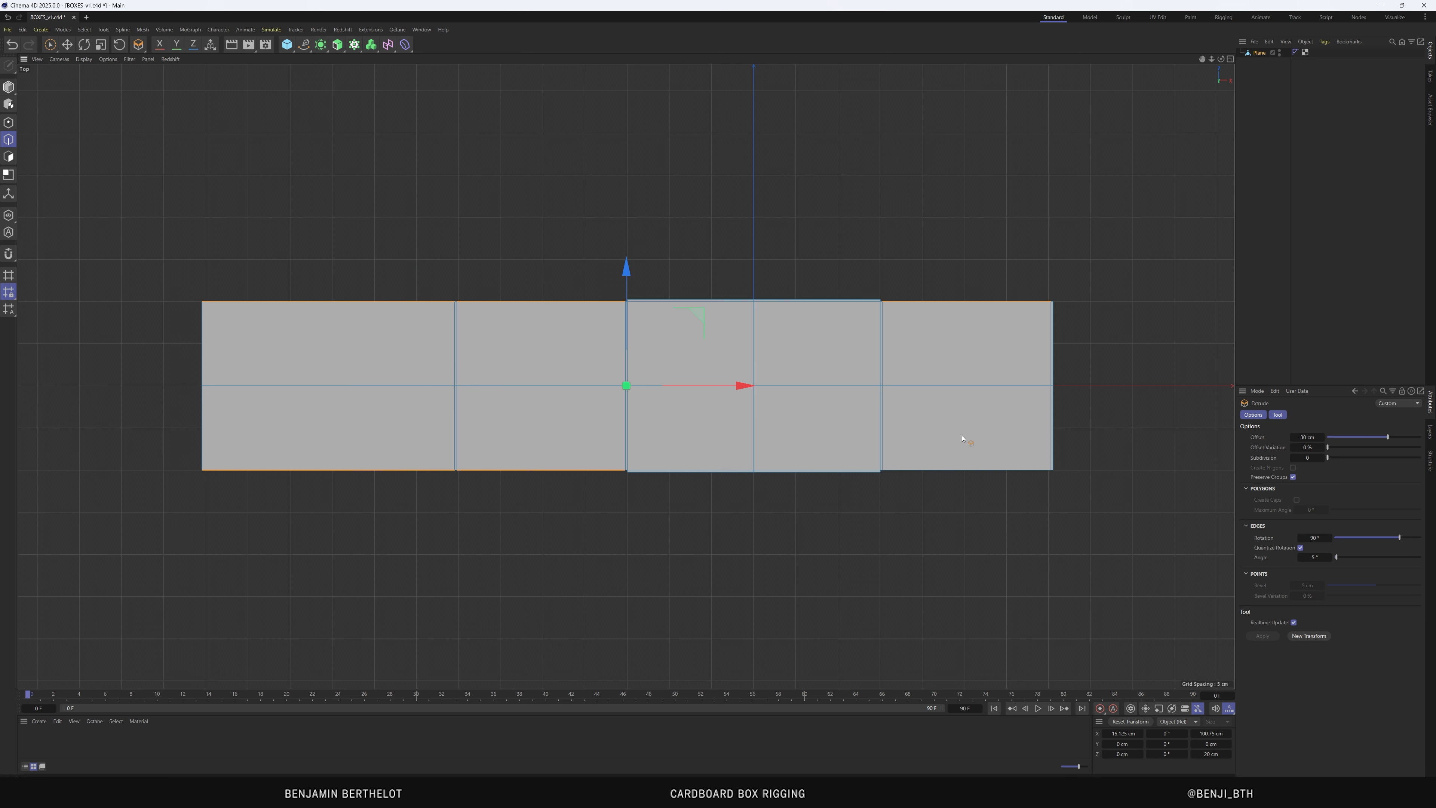
shift+click(963, 470)
click(1307, 436)
text(0.25)
key(Return)
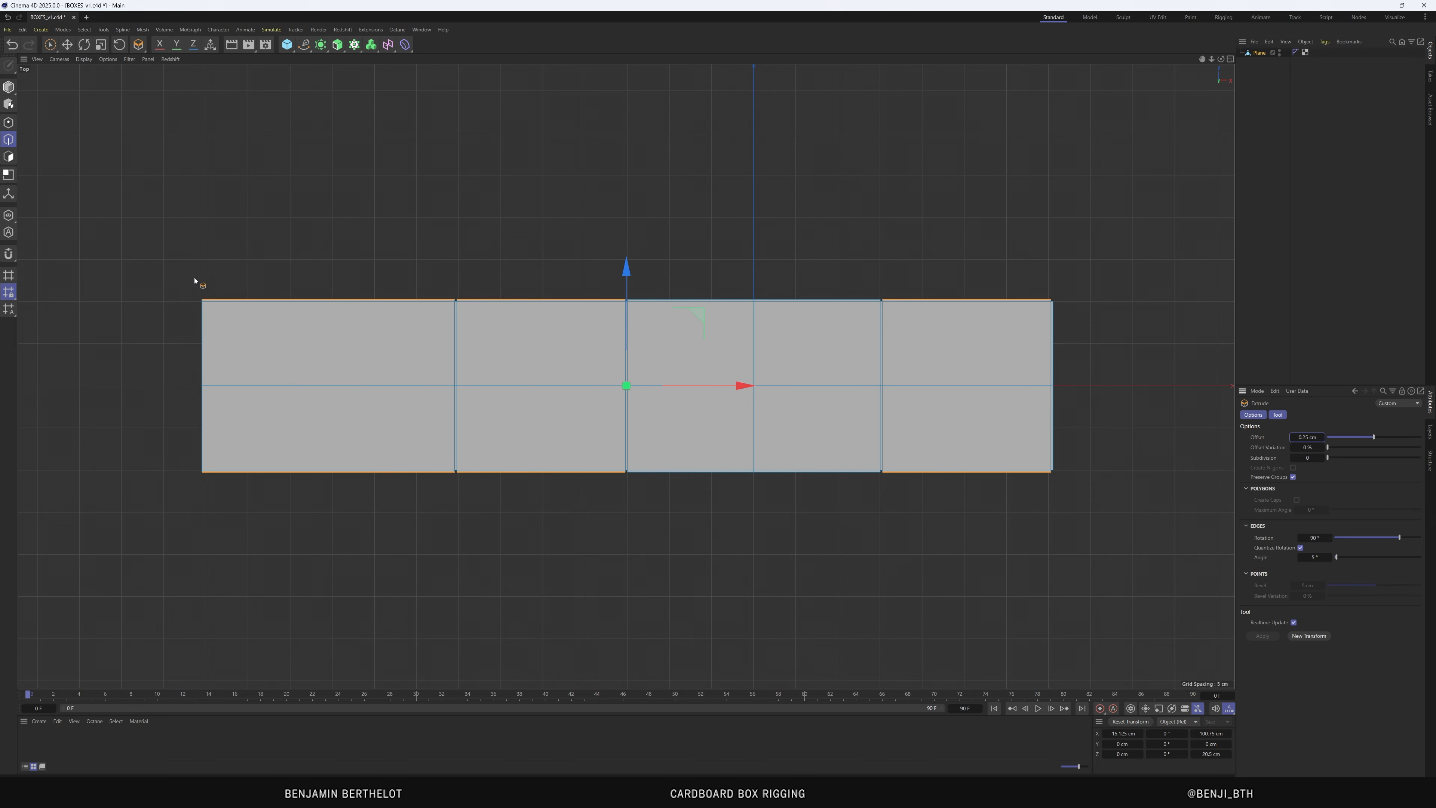
Extrude the outer upper and lower edges of all four panels' fold strips by 10 cm to form the closing flaps
click(509, 241)
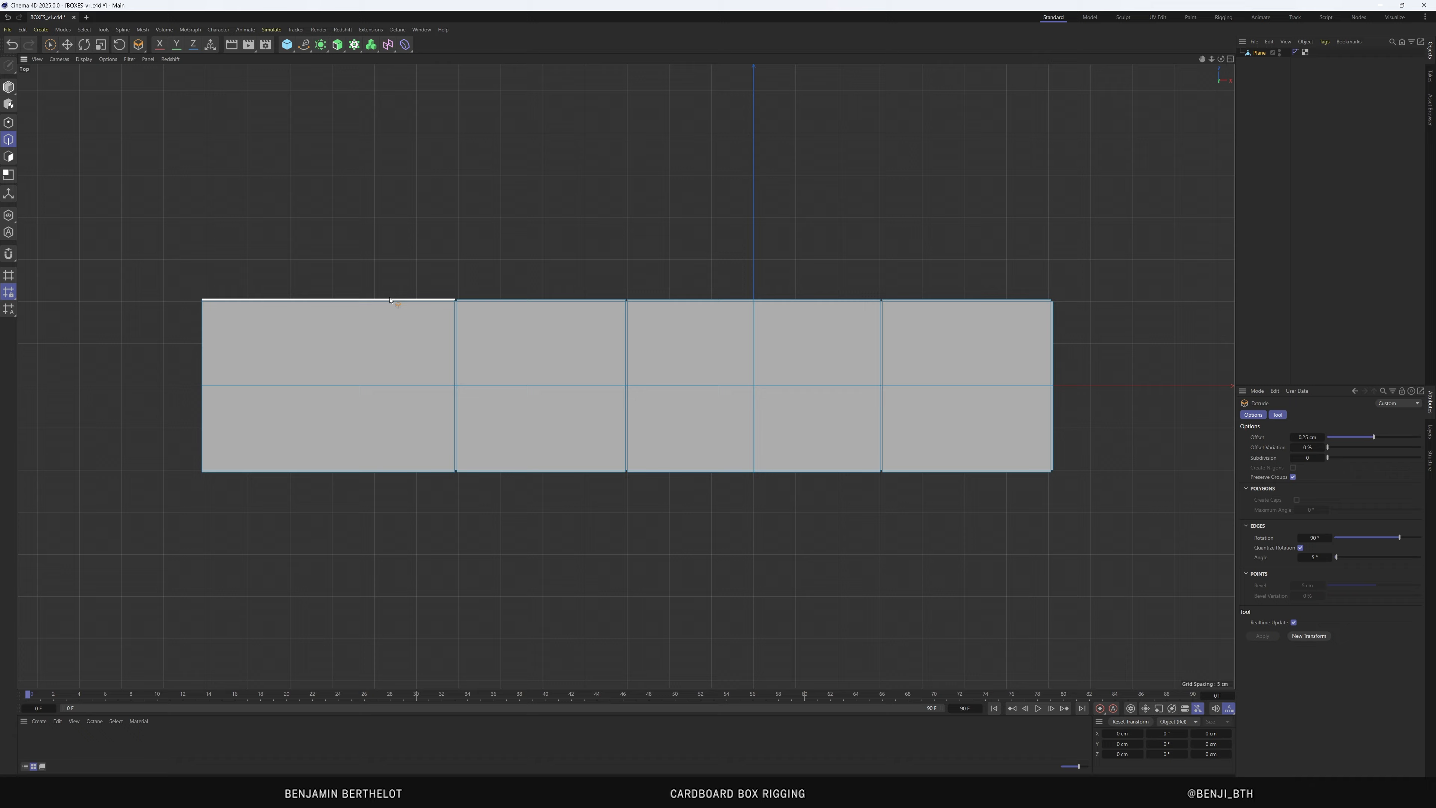
click(390, 300)
shift+click(571, 300)
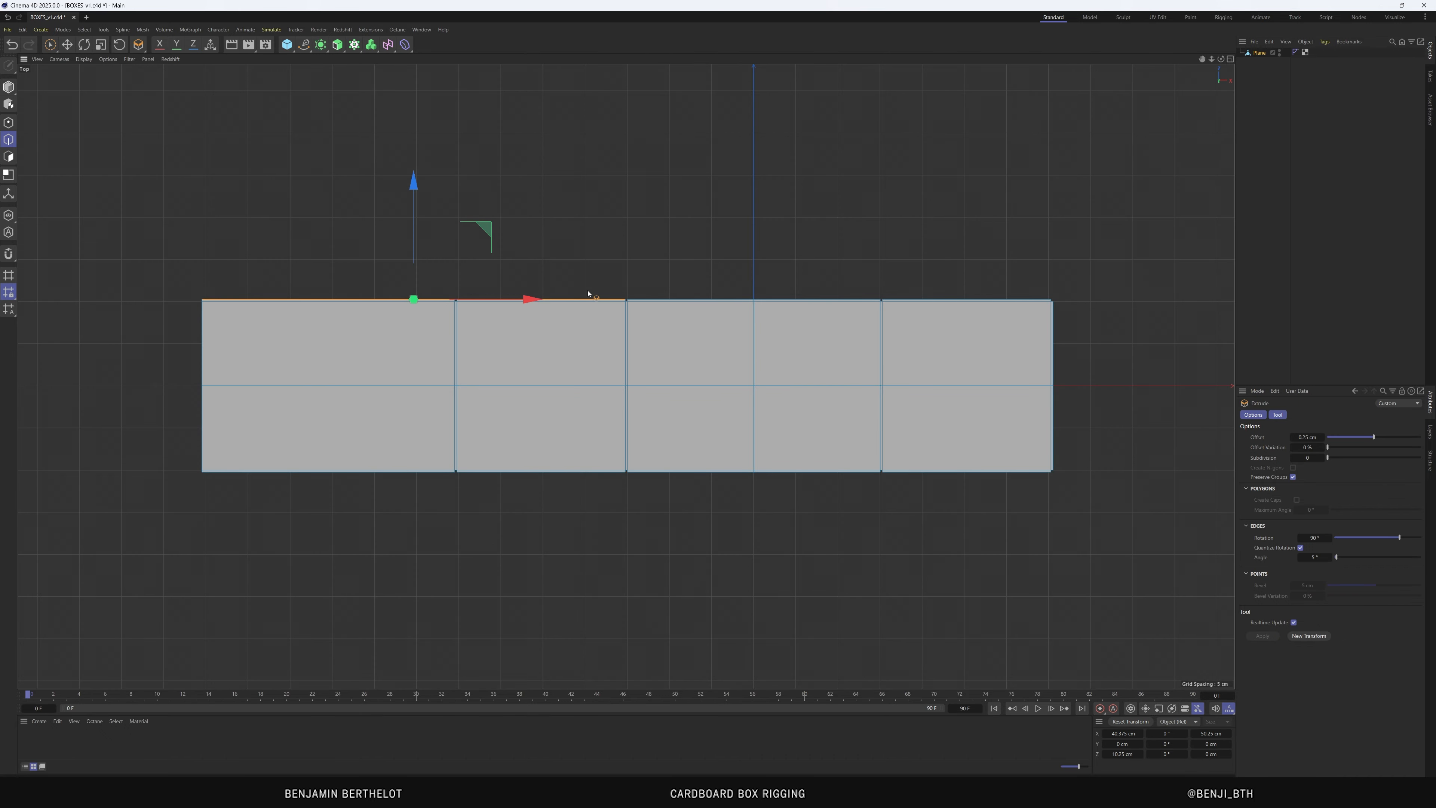
shift+click(745, 300)
shift+click(817, 300)
shift+click(952, 301)
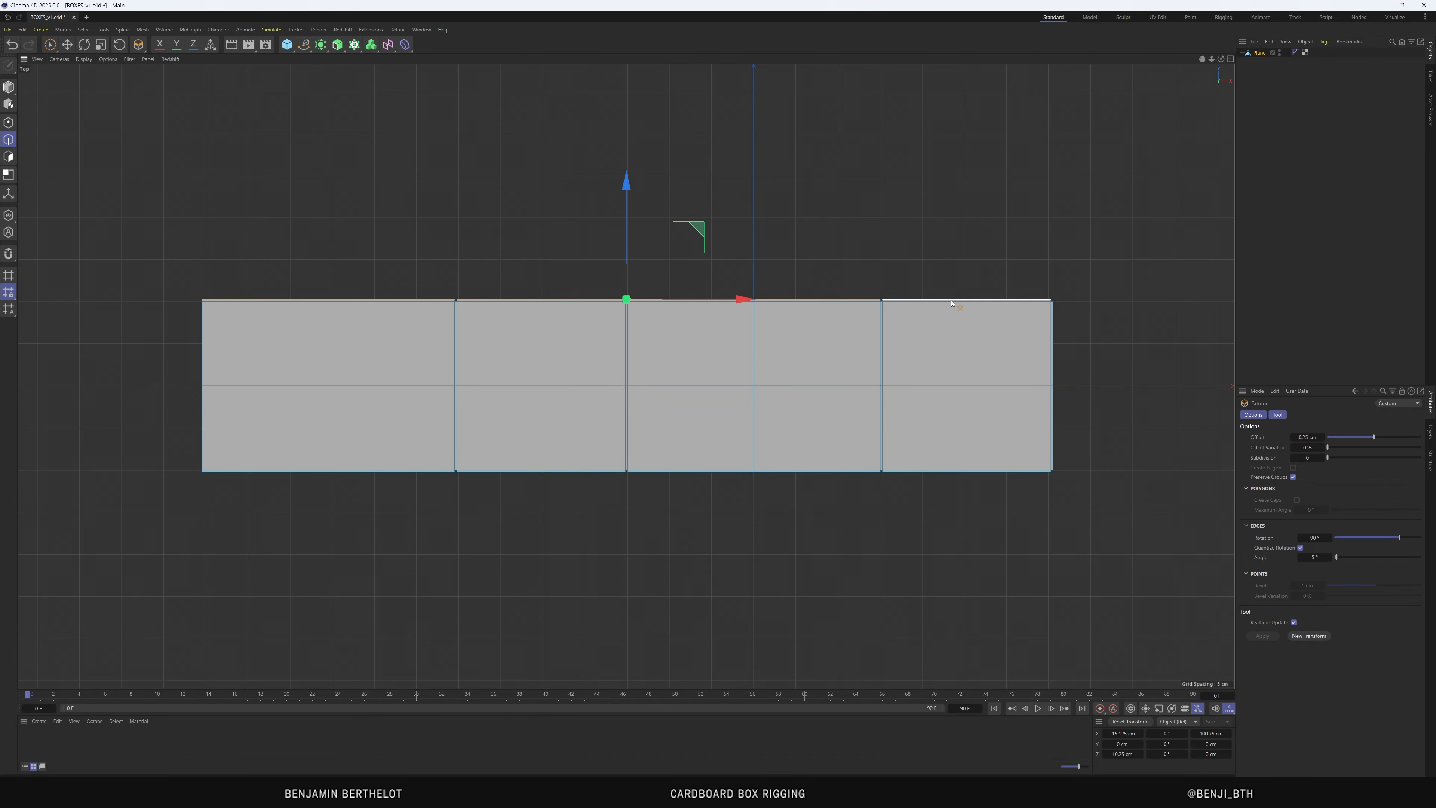
shift+click(978, 473)
shift+click(818, 473)
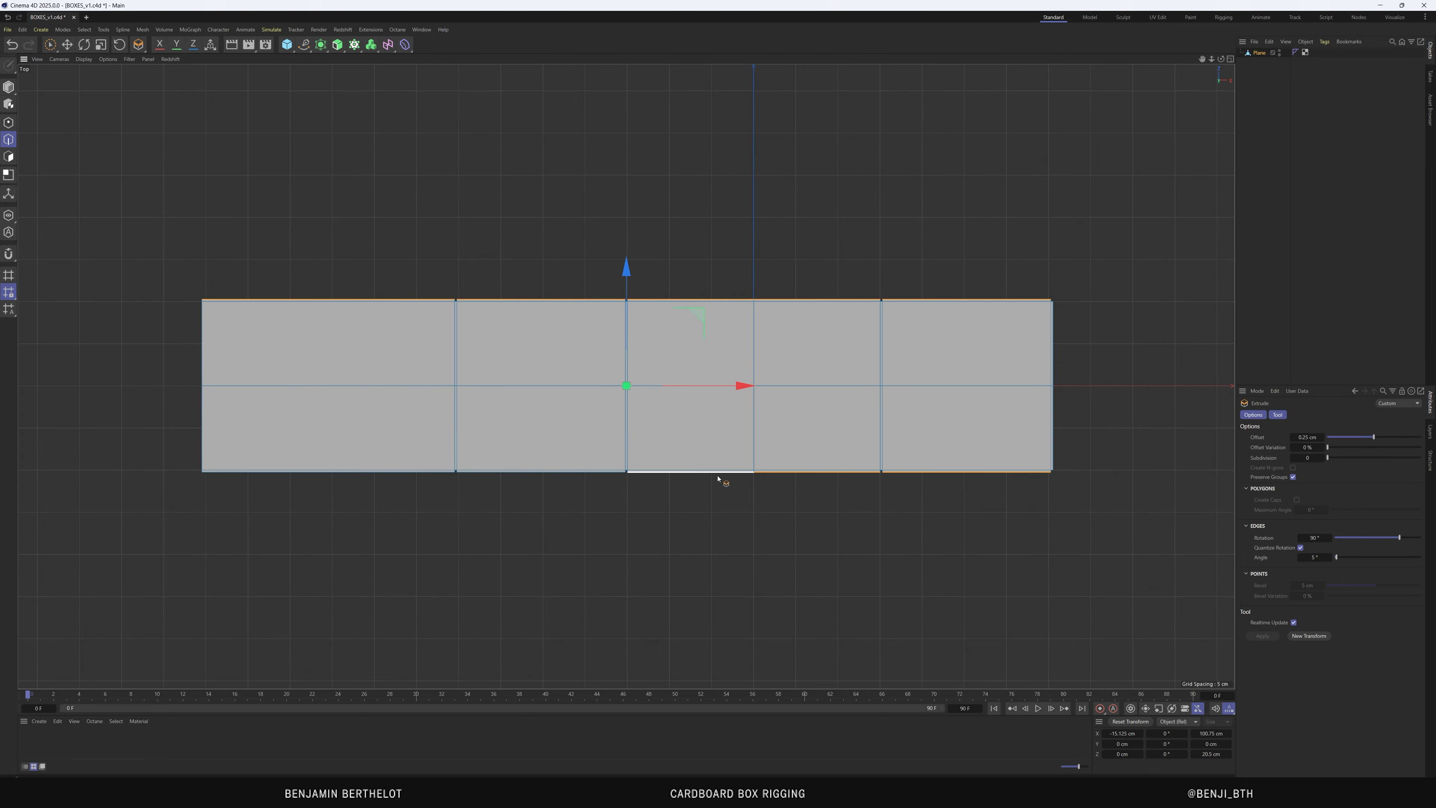
shift+click(711, 472)
shift+click(561, 472)
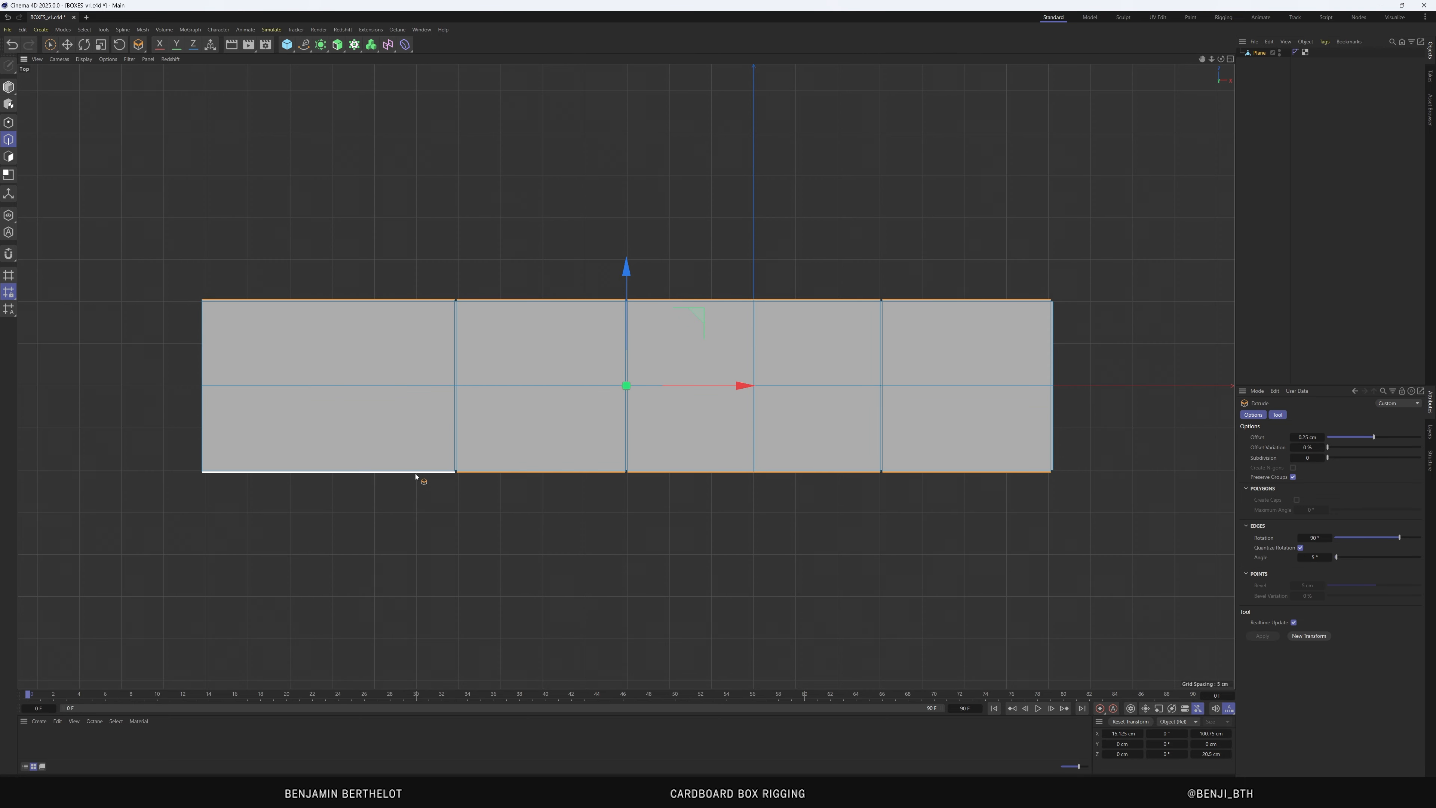
shift+click(418, 473)
click(1309, 635)
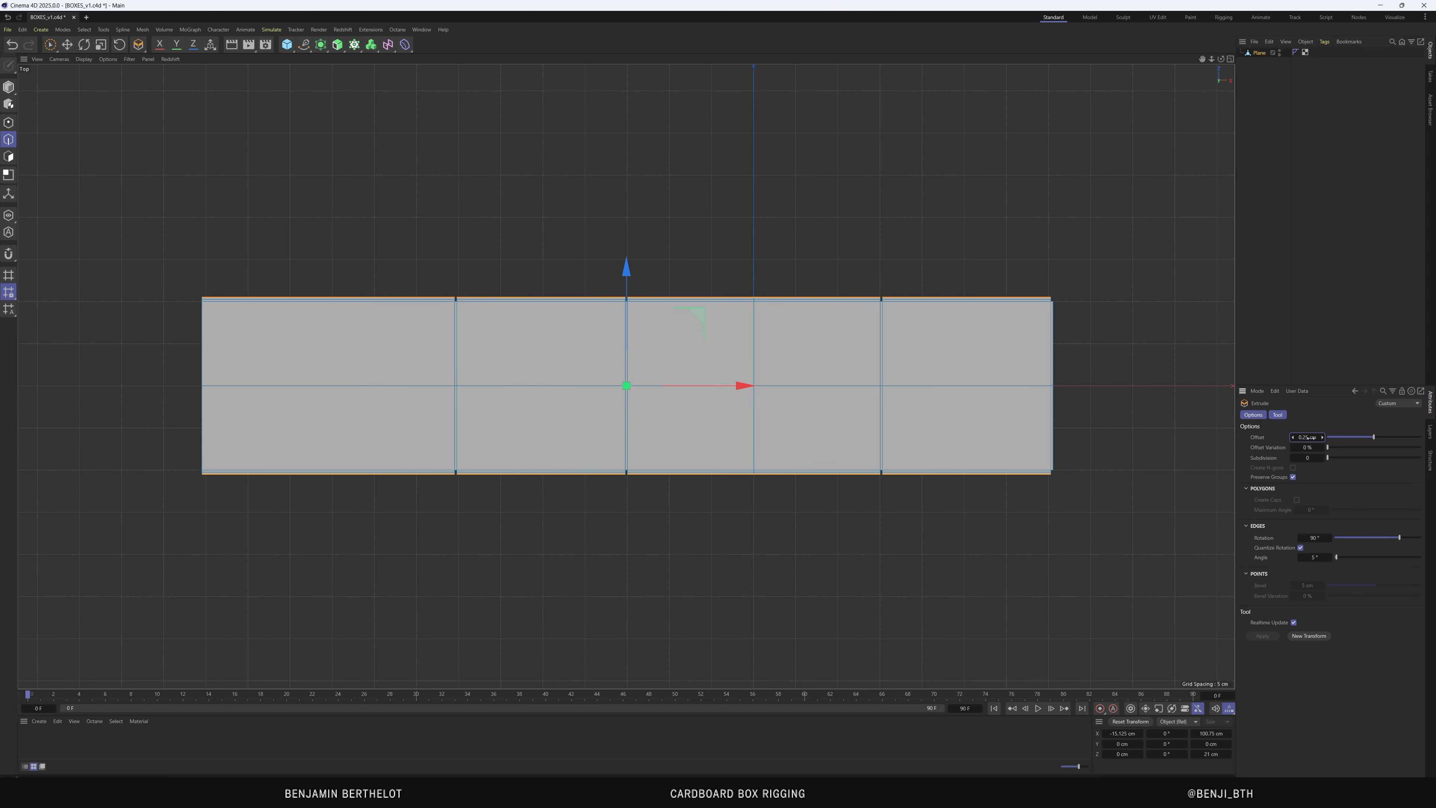
click(1310, 437)
text(10)
key(Return)
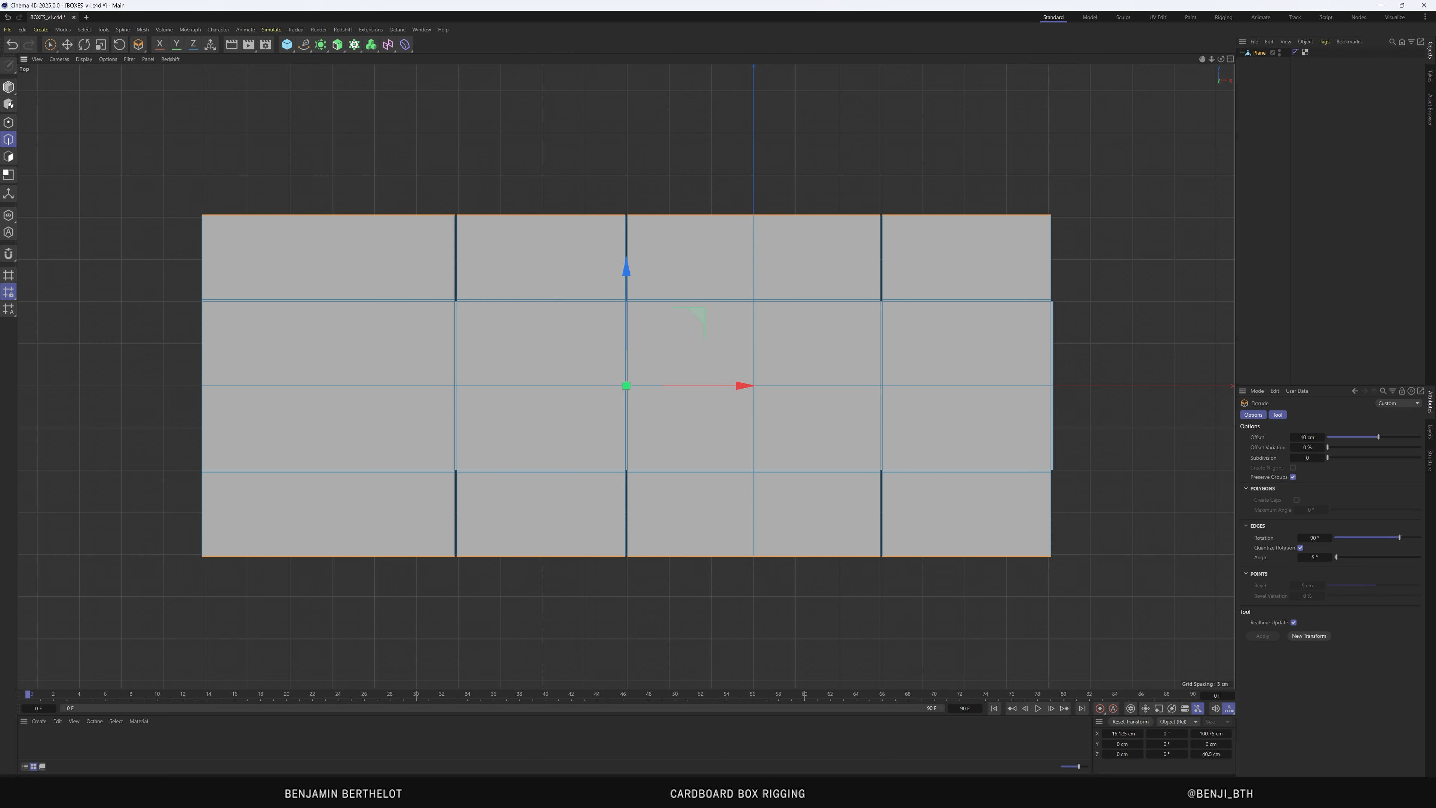
Extrude the outer edges of the rightmost strip outward by 1 cm to form a glue tab
click(1052, 417)
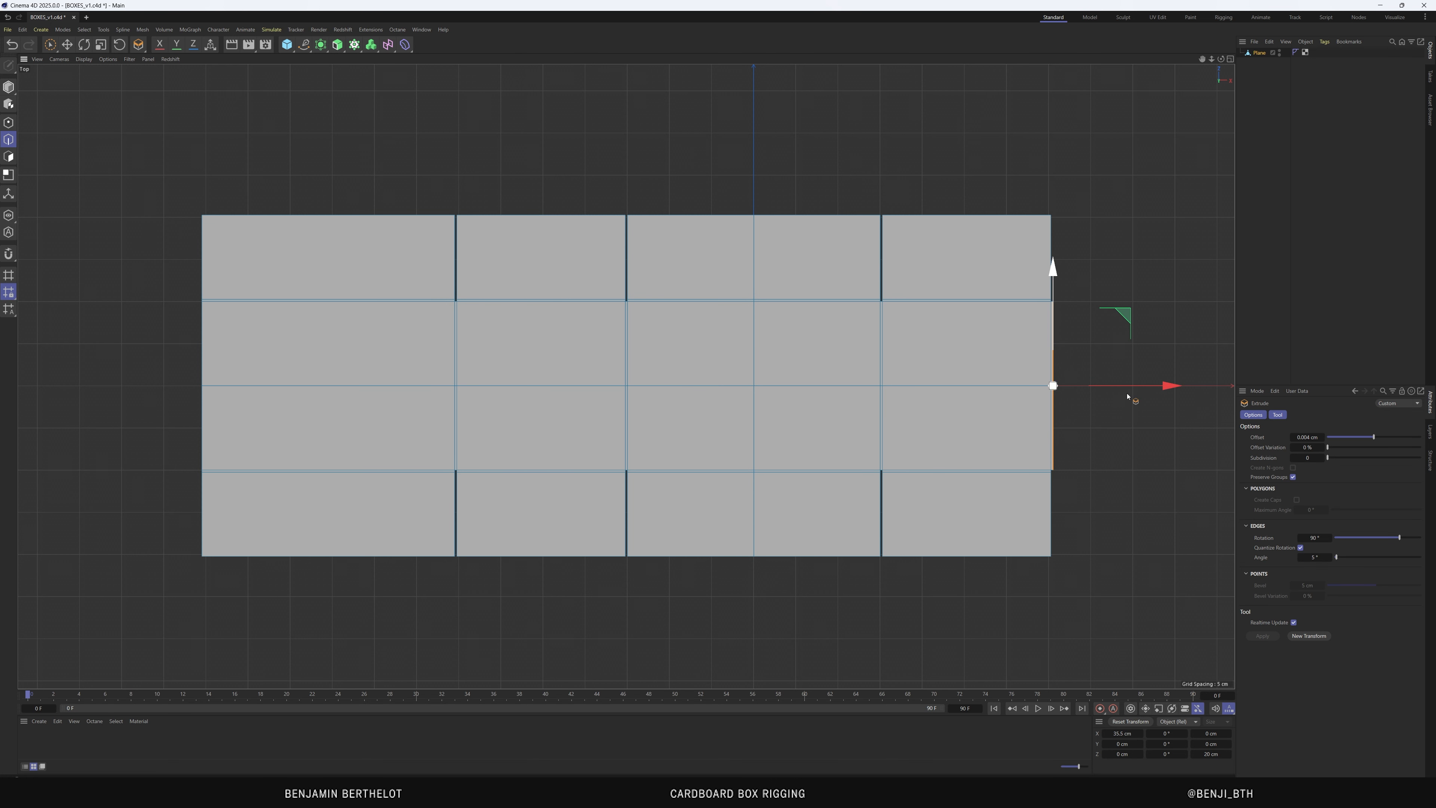
click(1305, 438)
text(0)
key(Return)
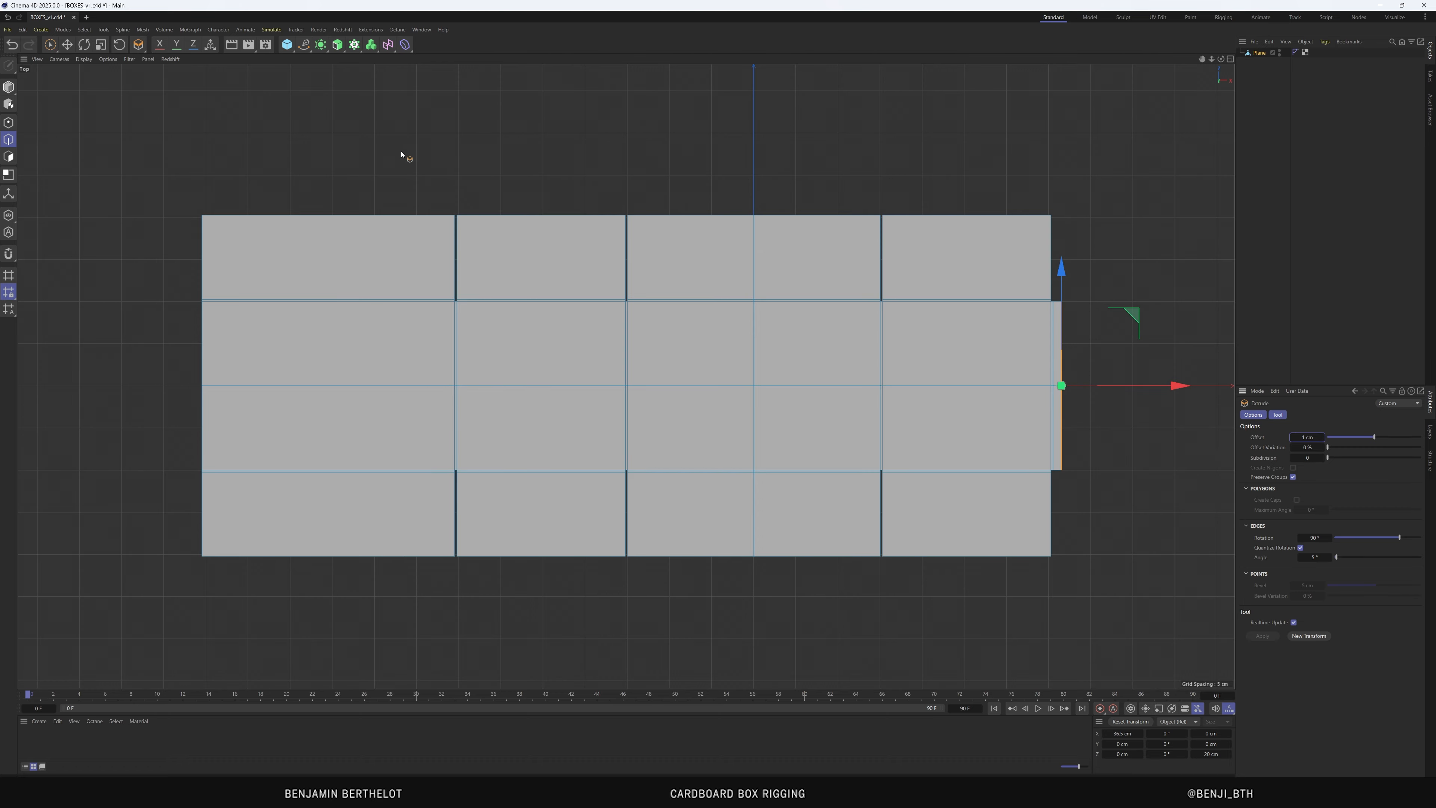
click(56, 49)
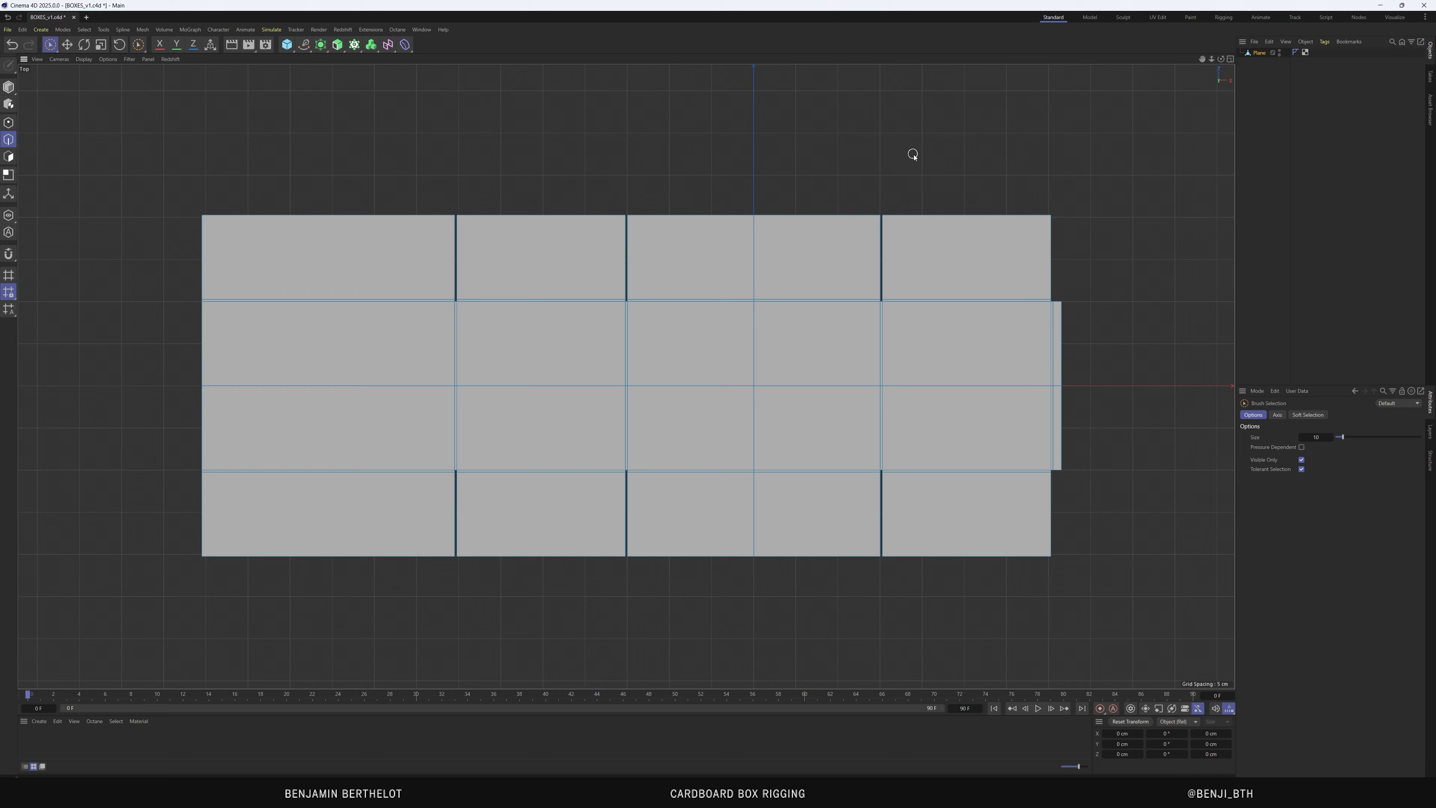
Scale the points of both 20 cm panels, their flaps and the glue tab inward along Z to about 39.5 cm overall
scroll(792, 442, down, 3)
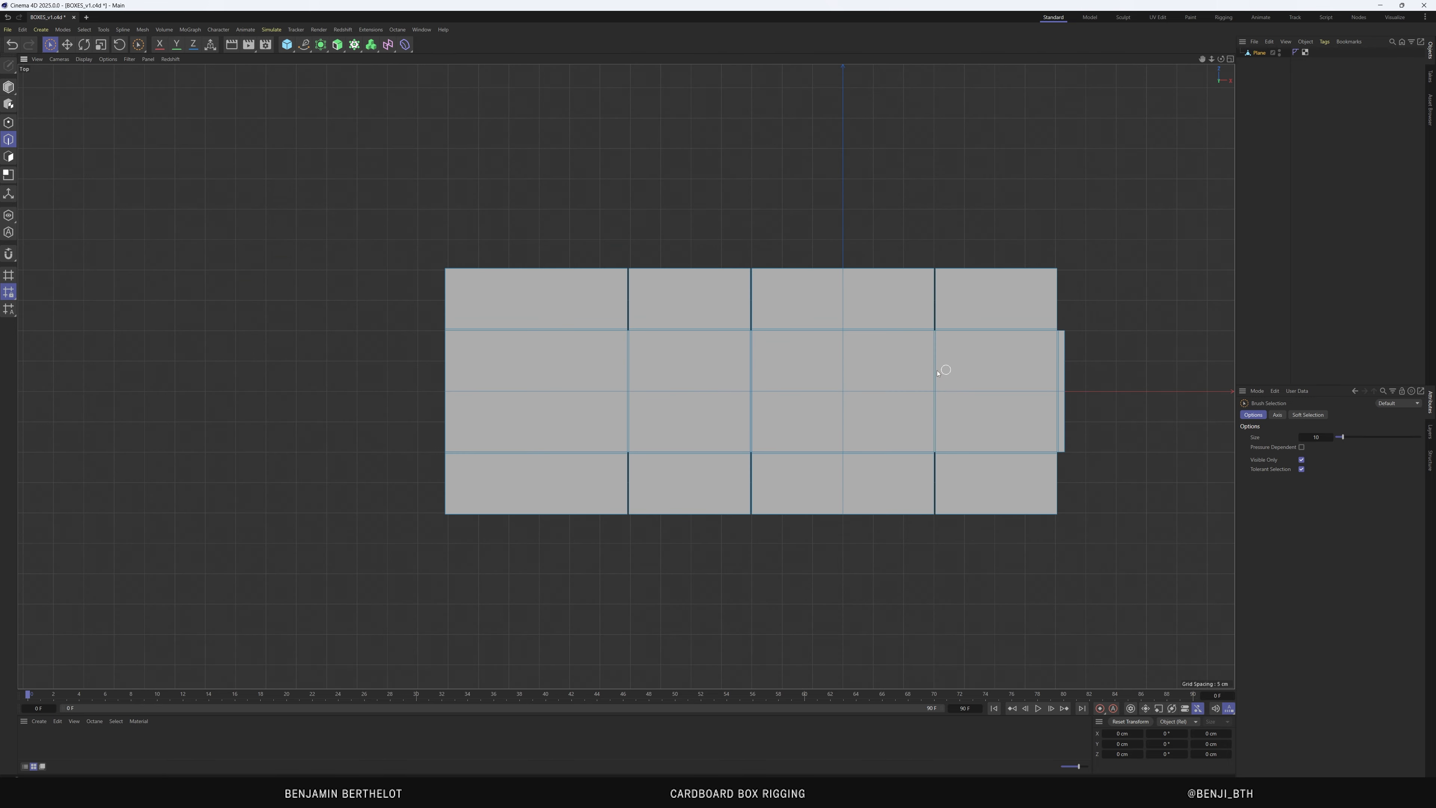
scroll(904, 368, up, 3)
scroll(489, 352, down, 1)
scroll(482, 356, up, 1)
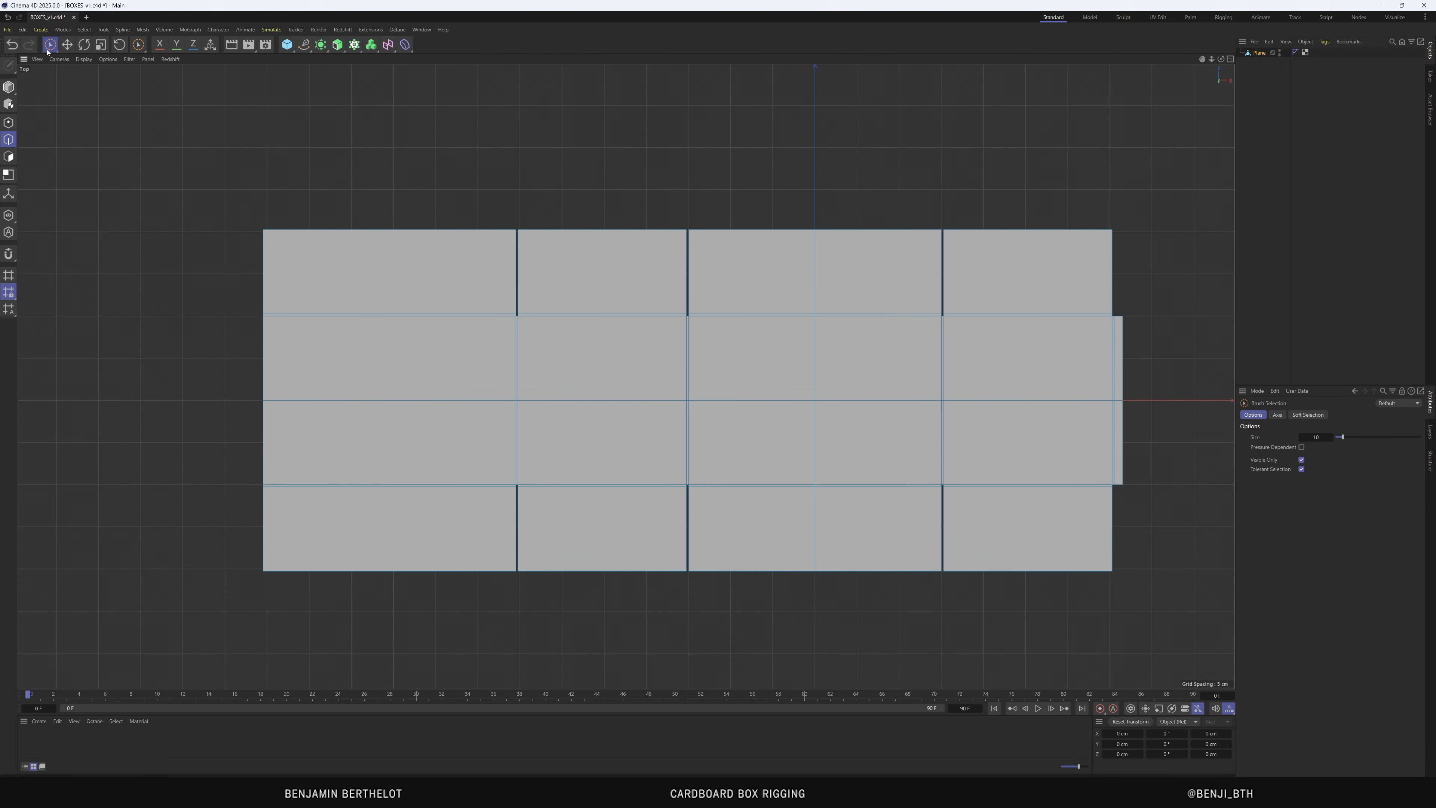
click(6, 127)
click(52, 46)
click(96, 67)
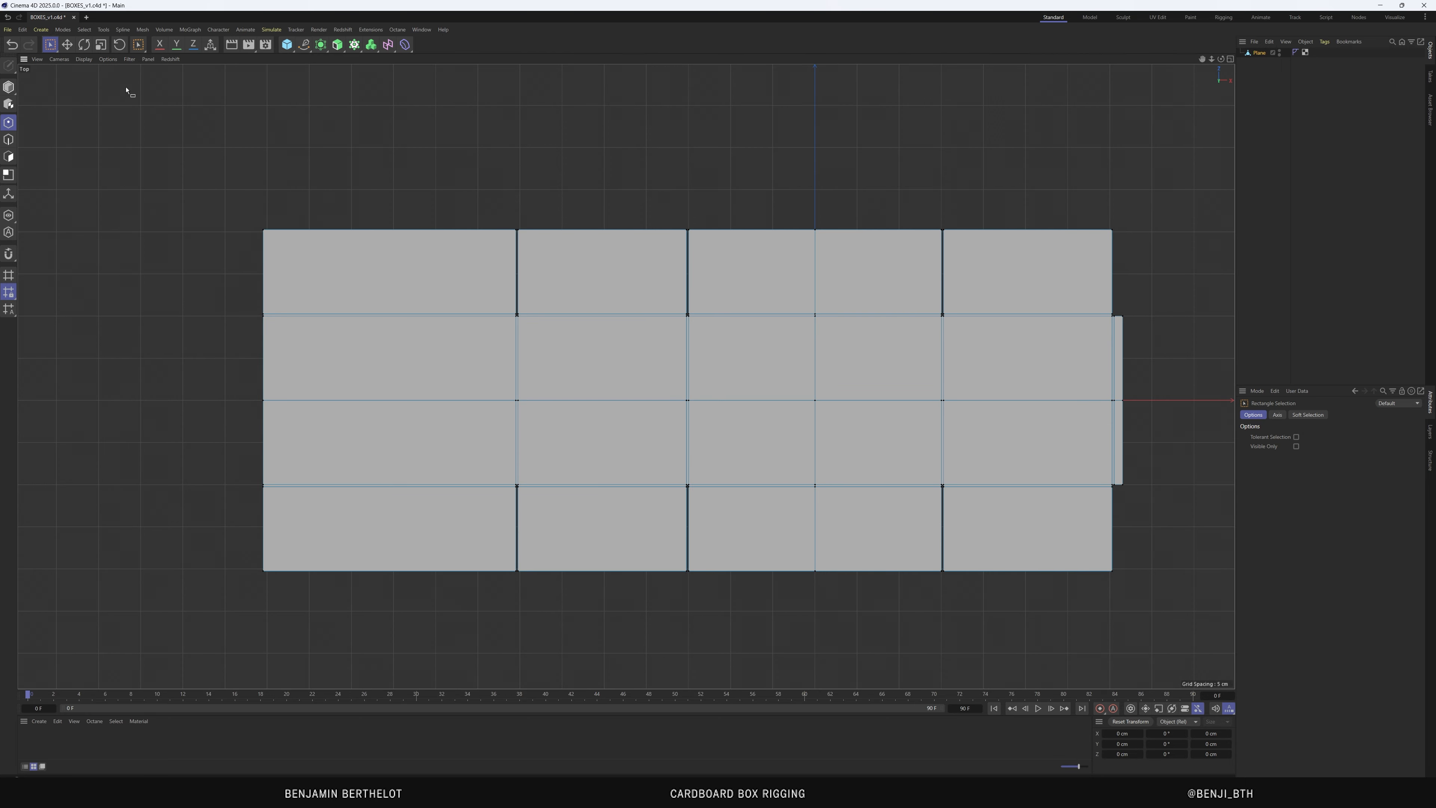
drag(518, 221, 613, 432)
drag(689, 576, 518, 210)
shift+drag(951, 233, 1163, 565)
scroll(952, 293, up, 3)
scroll(957, 310, down, 8)
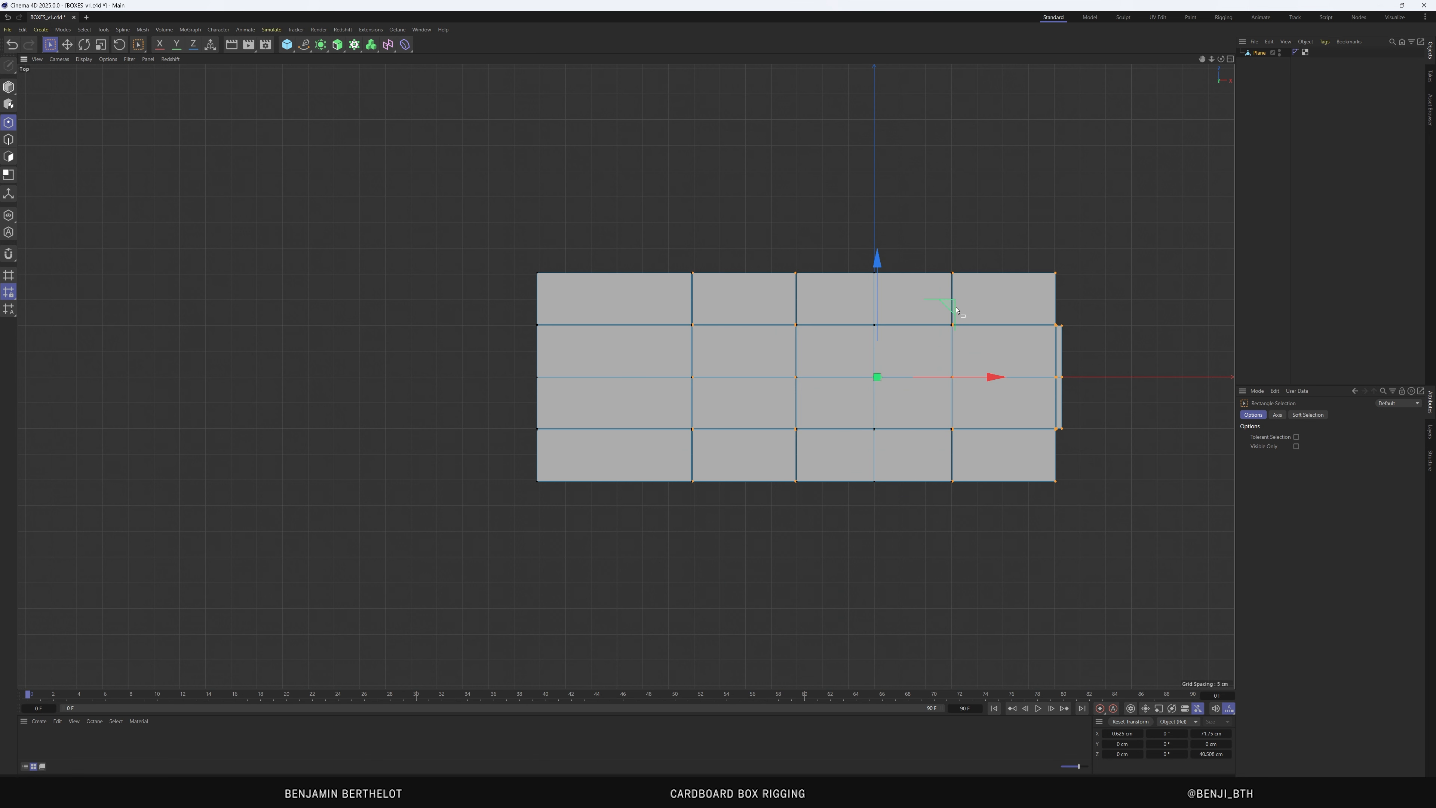
scroll(678, 375, up, 3)
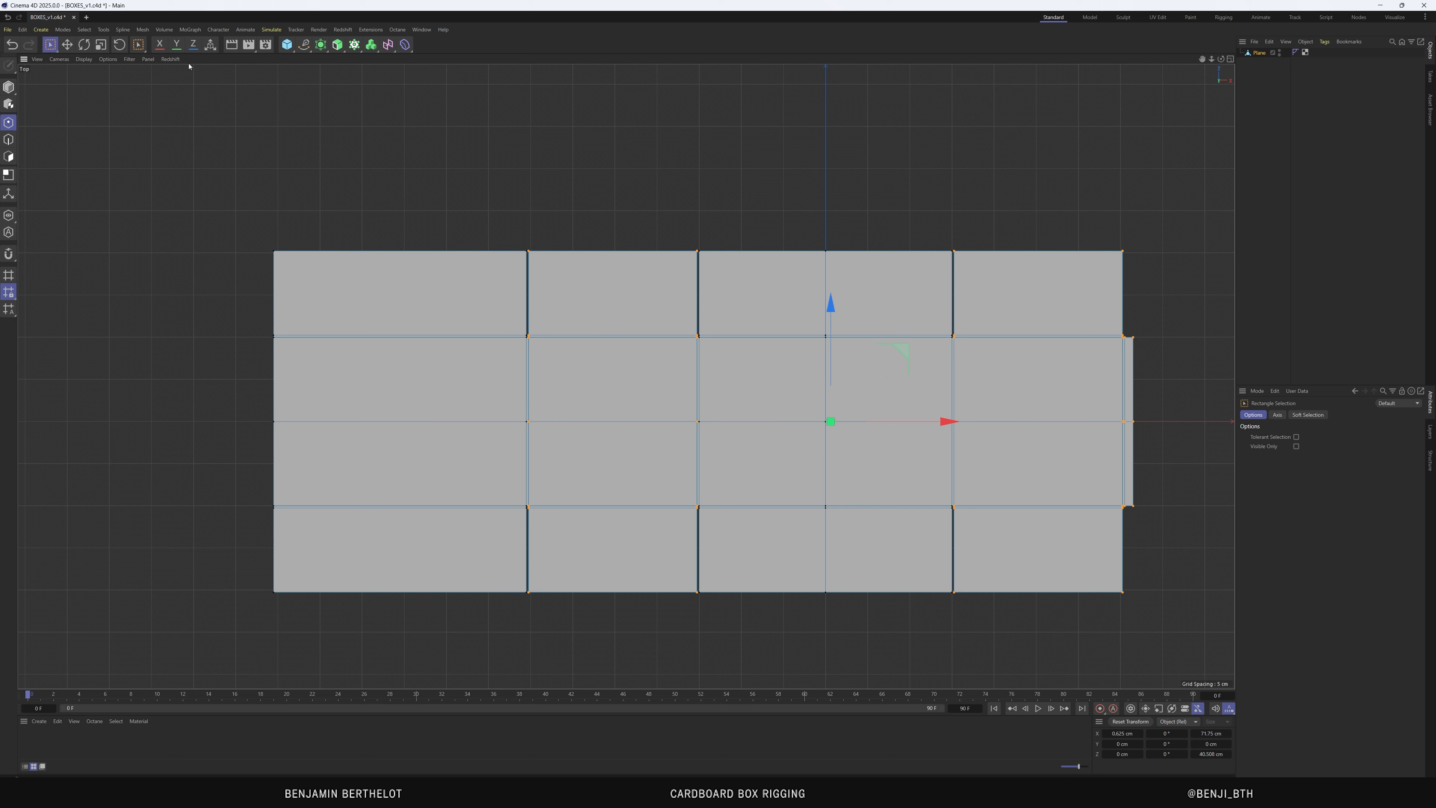
click(101, 45)
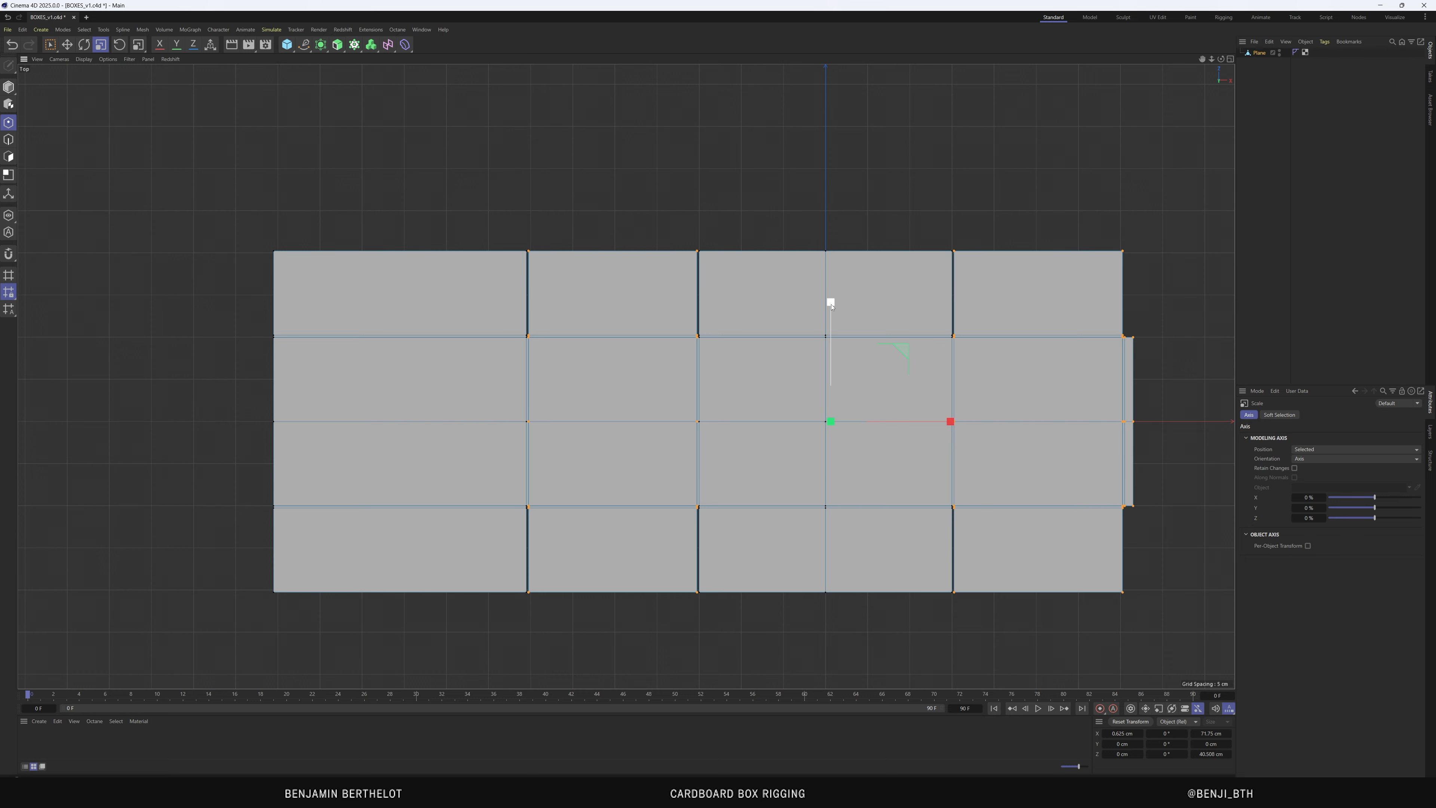
drag(831, 306, 831, 302)
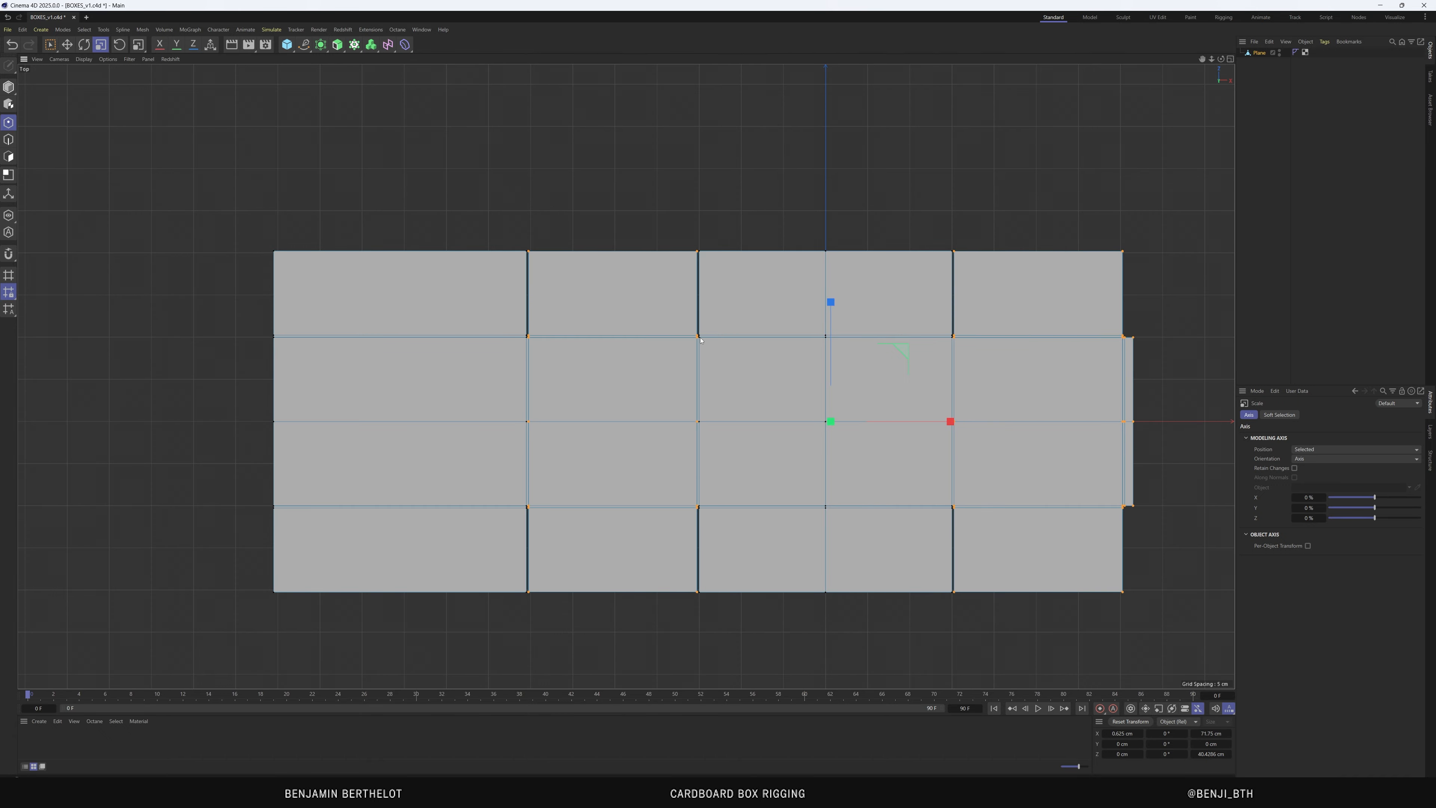
scroll(753, 343, up, 4)
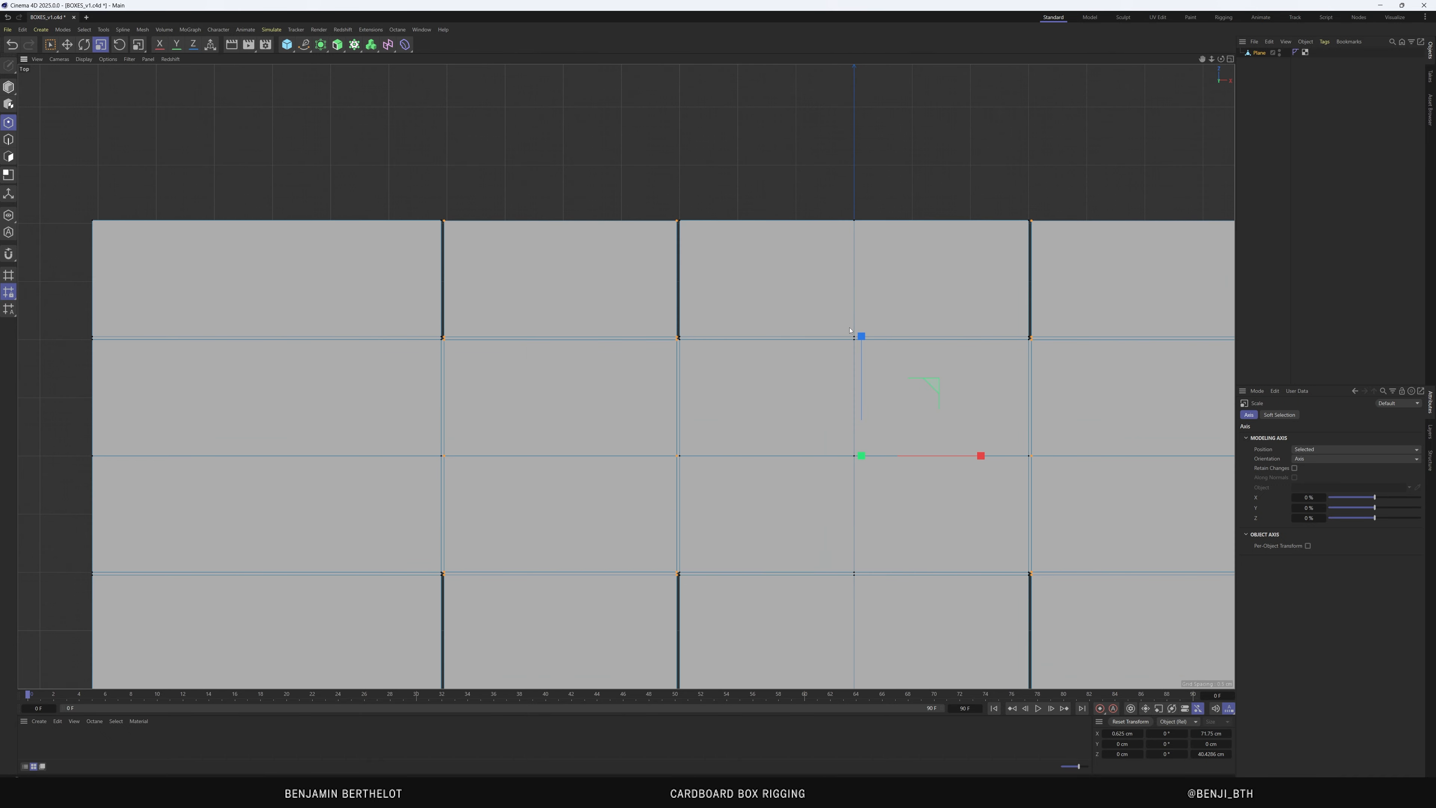
scroll(528, 245, down, 1)
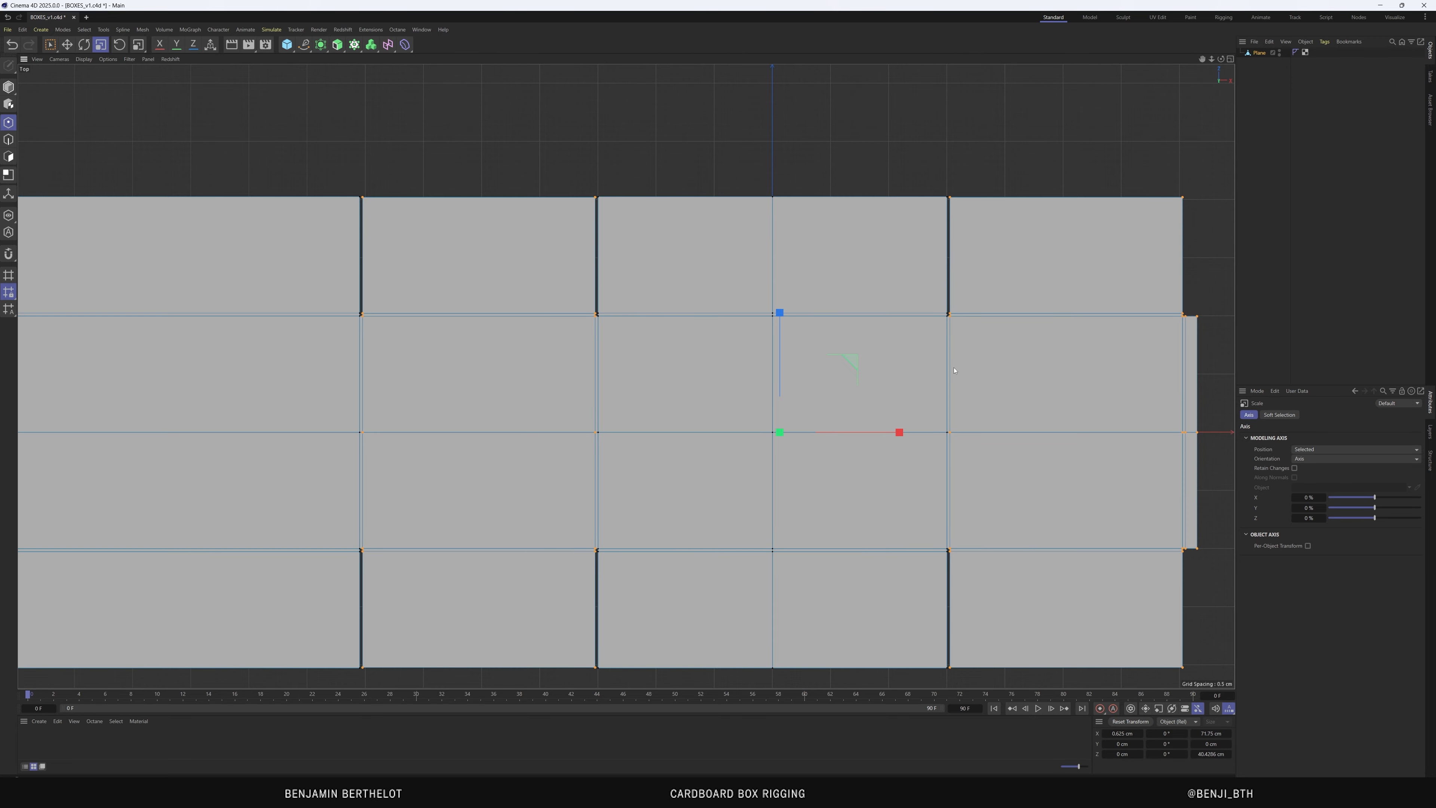
drag(780, 311, 780, 316)
scroll(583, 331, up, 2)
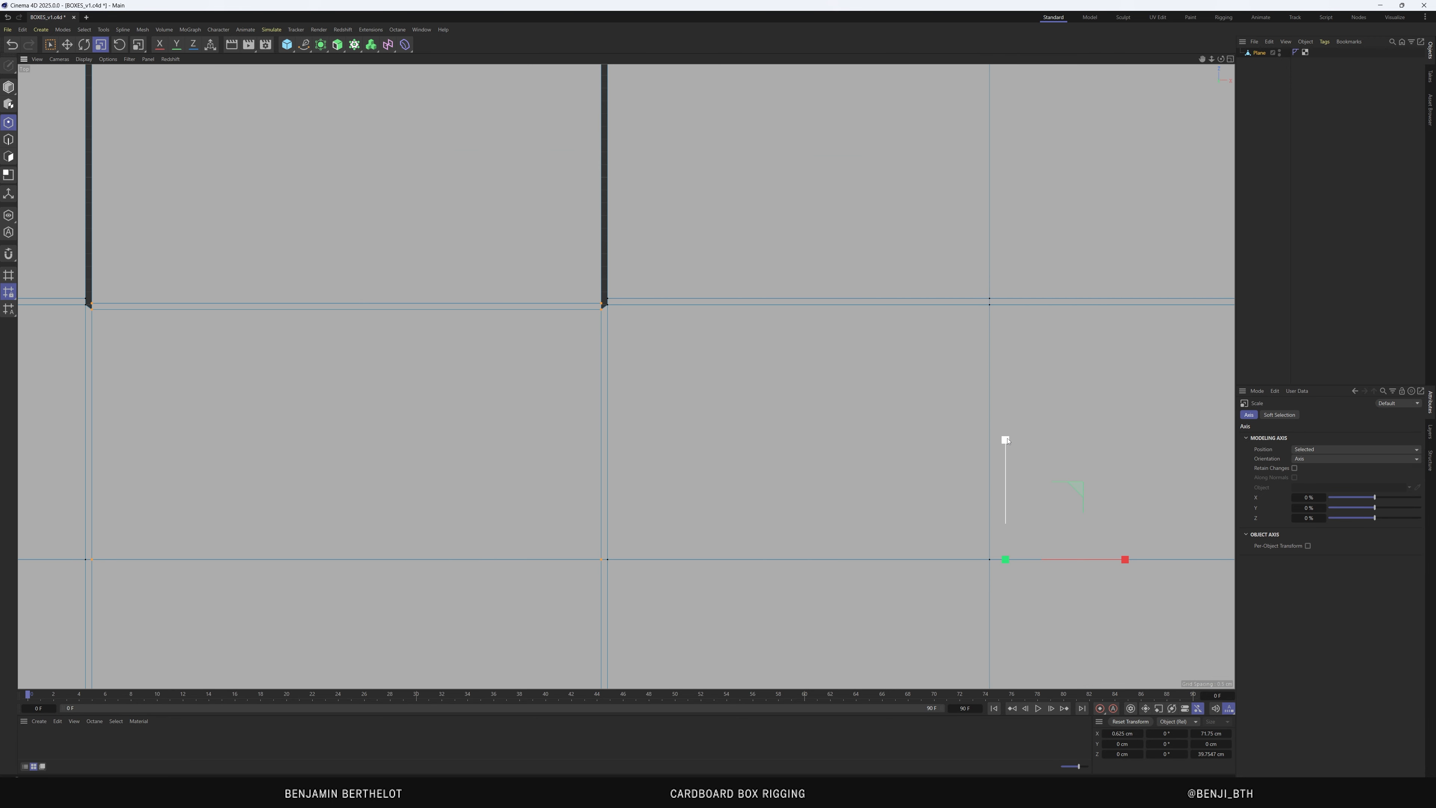
drag(1005, 443, 1005, 440)
scroll(780, 326, down, 5)
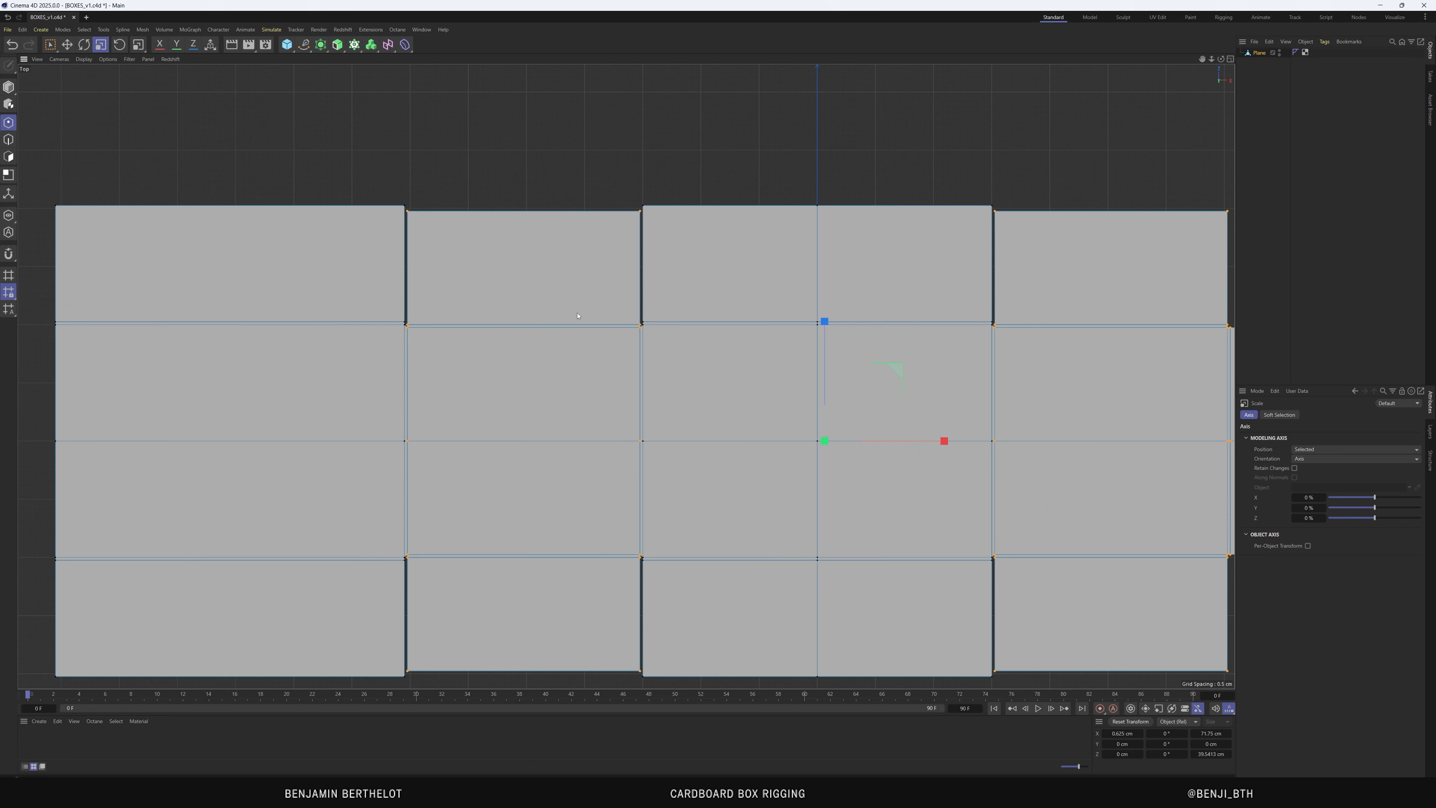
scroll(930, 346, up, 6)
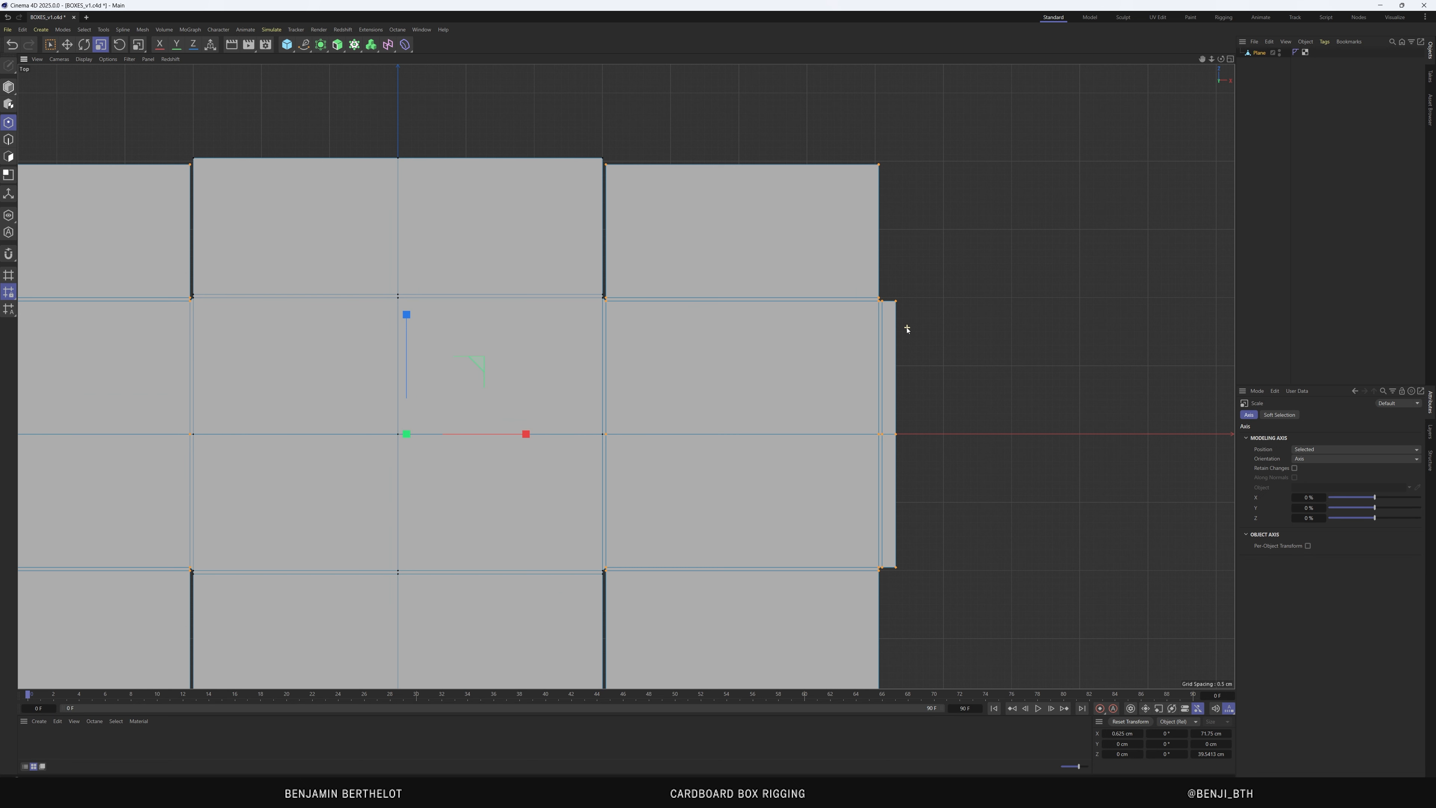
Select the glue tab's outer edge points and scale them slightly inward along Z to taper the tab
click(51, 45)
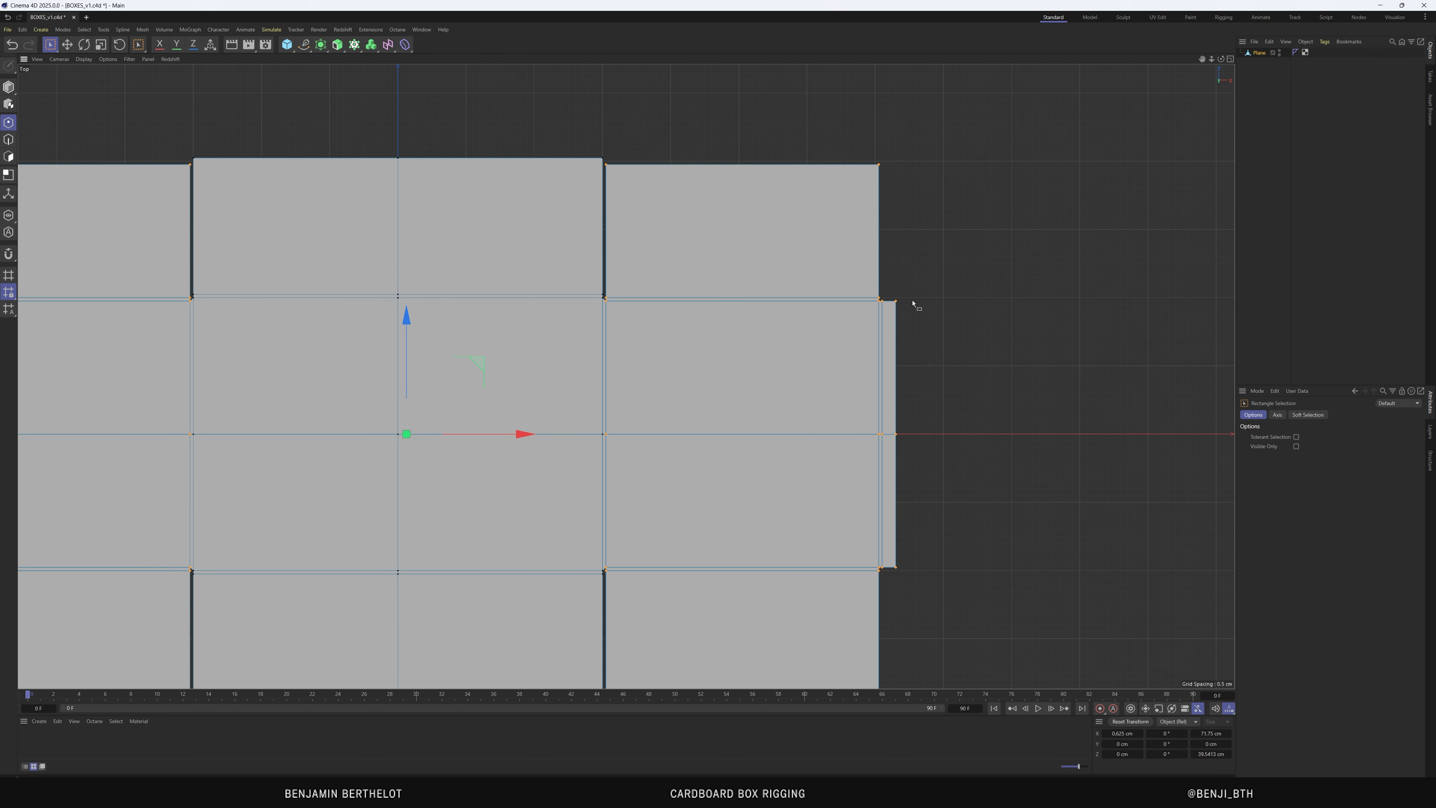
drag(889, 285, 999, 628)
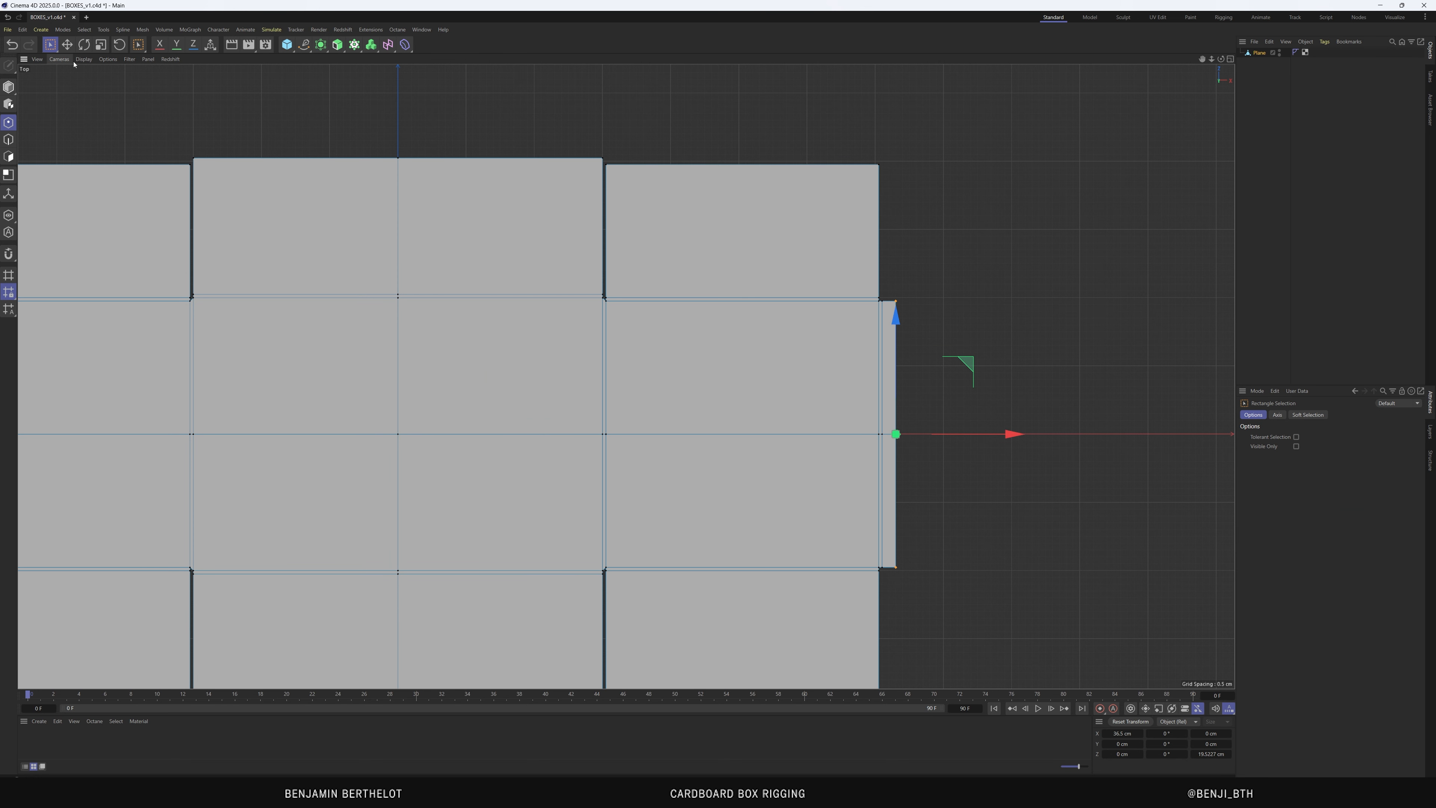
click(101, 45)
drag(896, 314, 895, 325)
click(1009, 319)
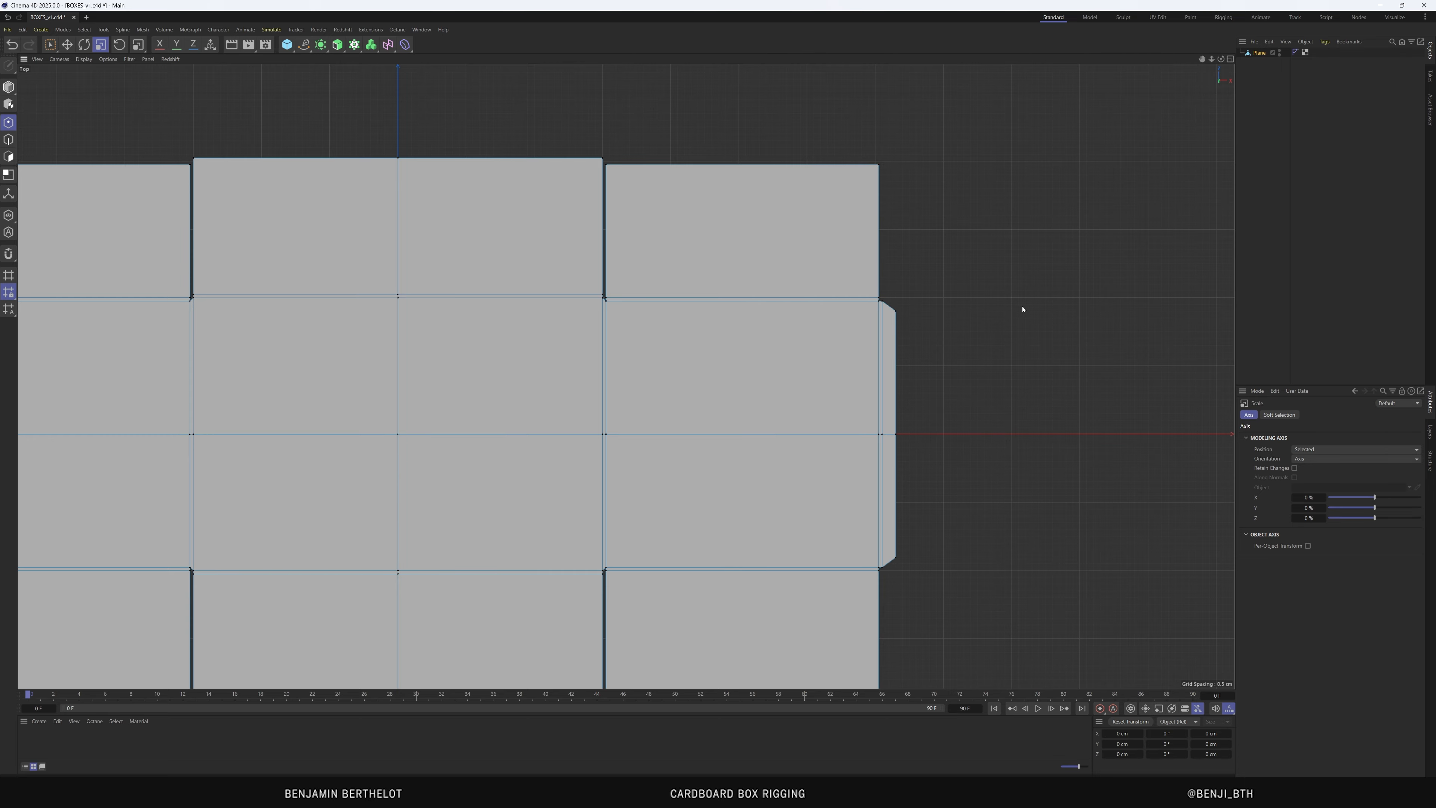
Add lengthwise loop cuts at 50% through the centers of both 20 cm panels and the leftmost panel, including their flaps
scroll(1036, 303, down, 5)
scroll(1055, 305, up, 2)
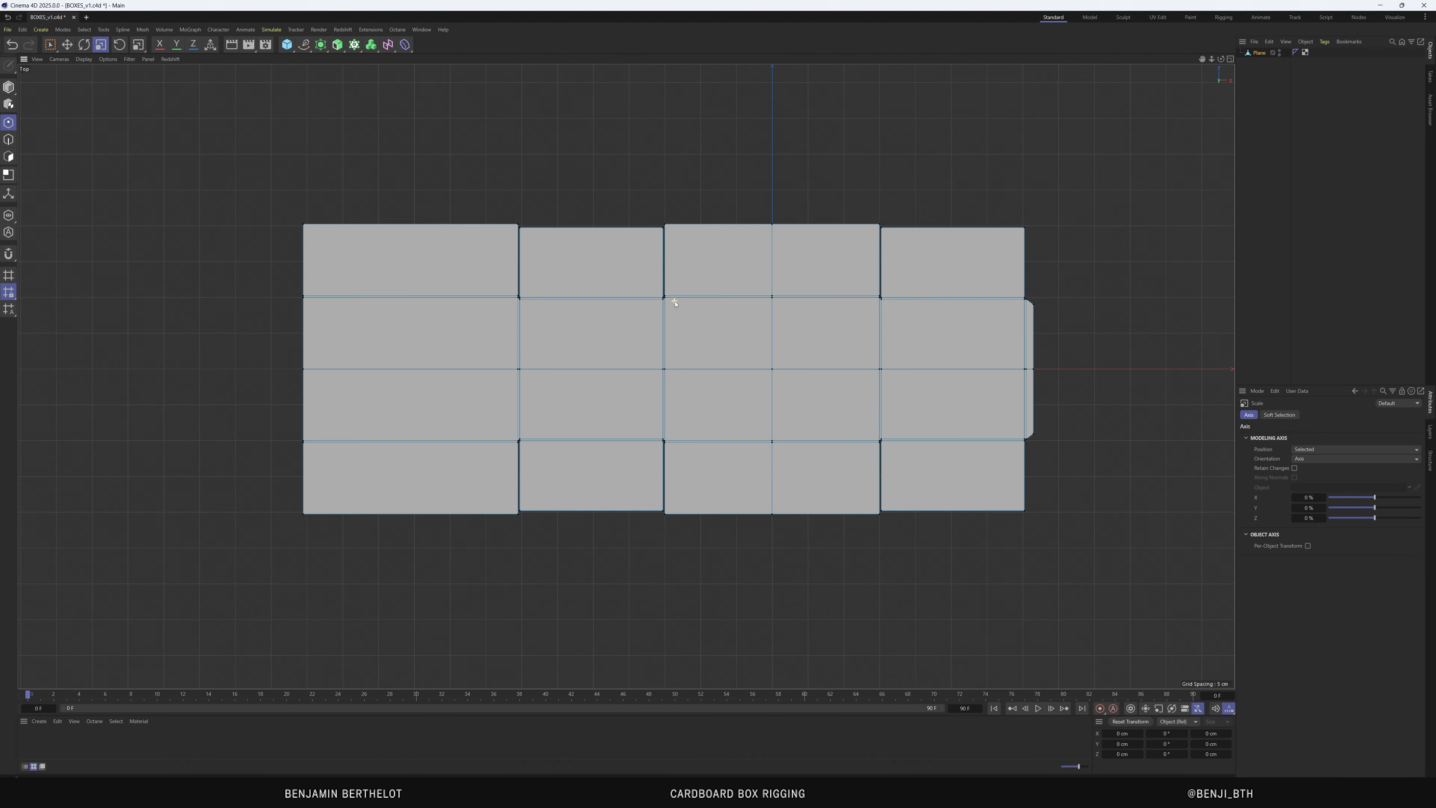
scroll(600, 311, up, 2)
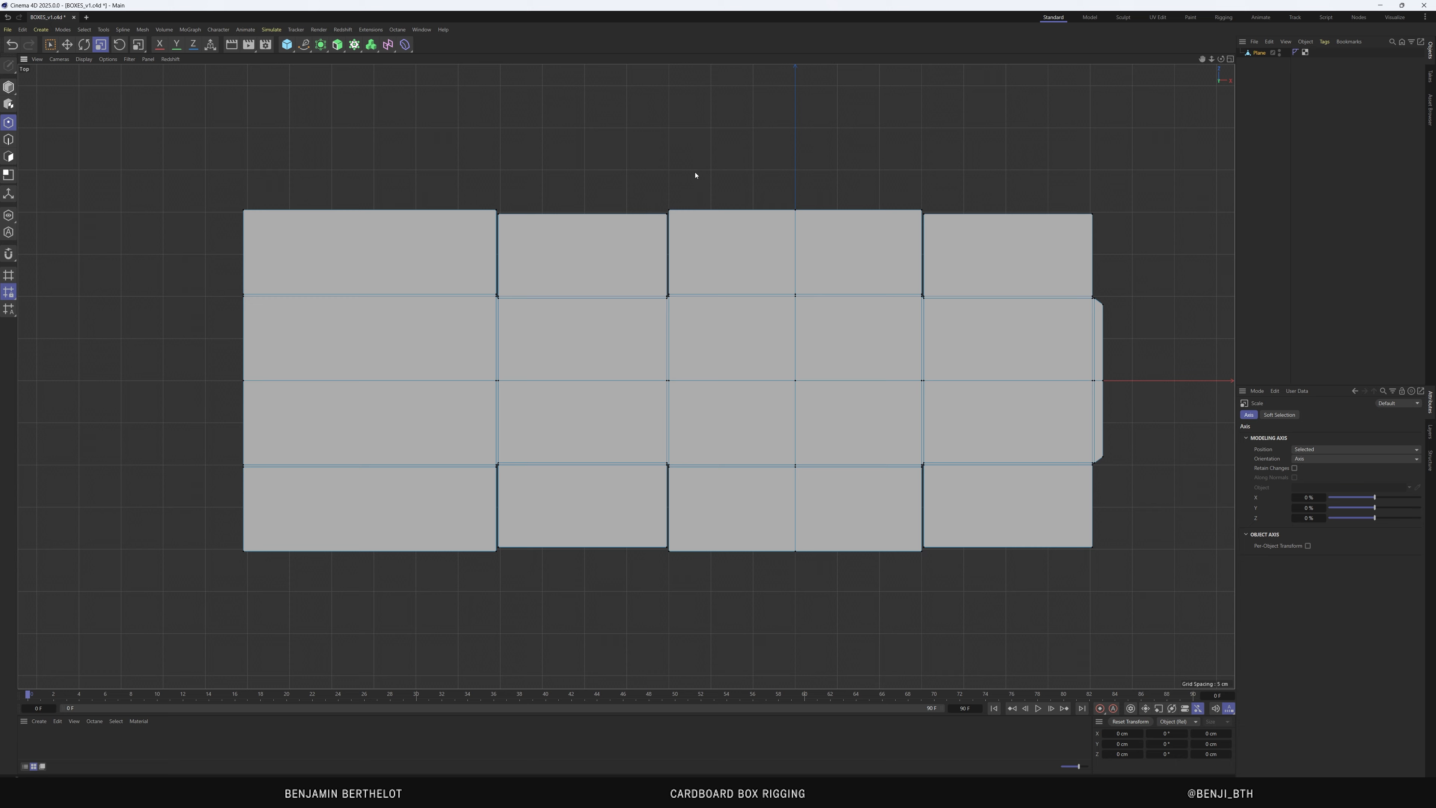
key(k)
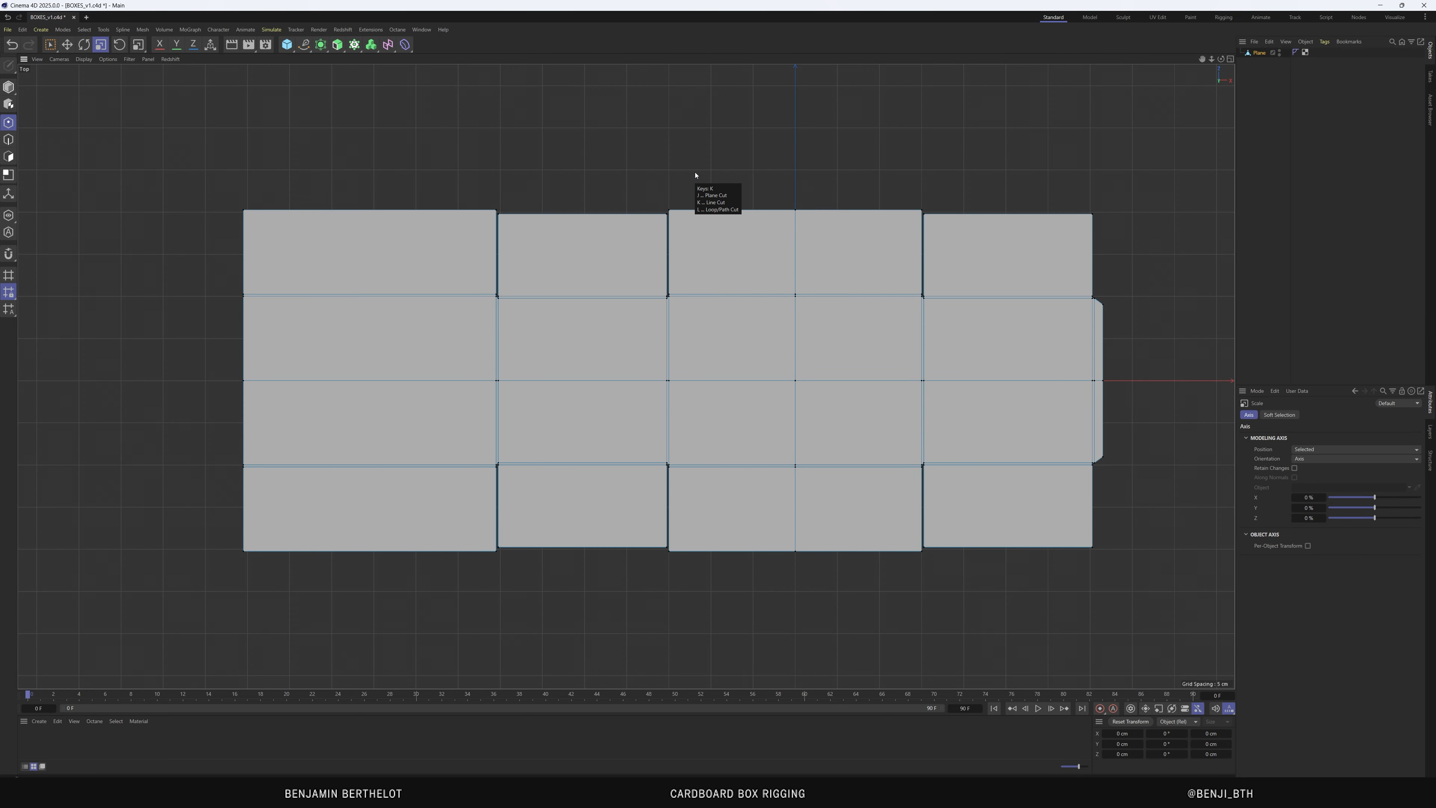
key(l)
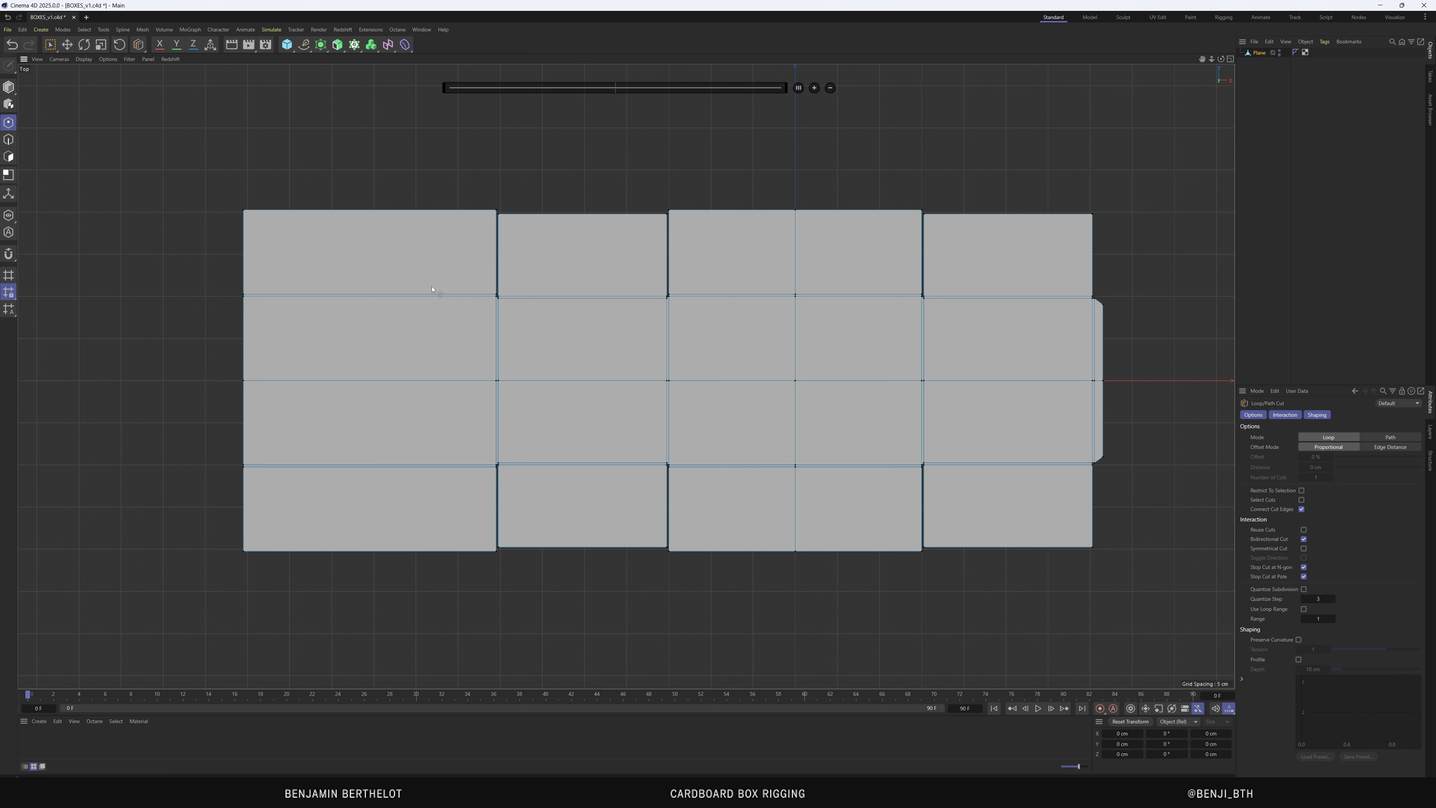
click(1007, 218)
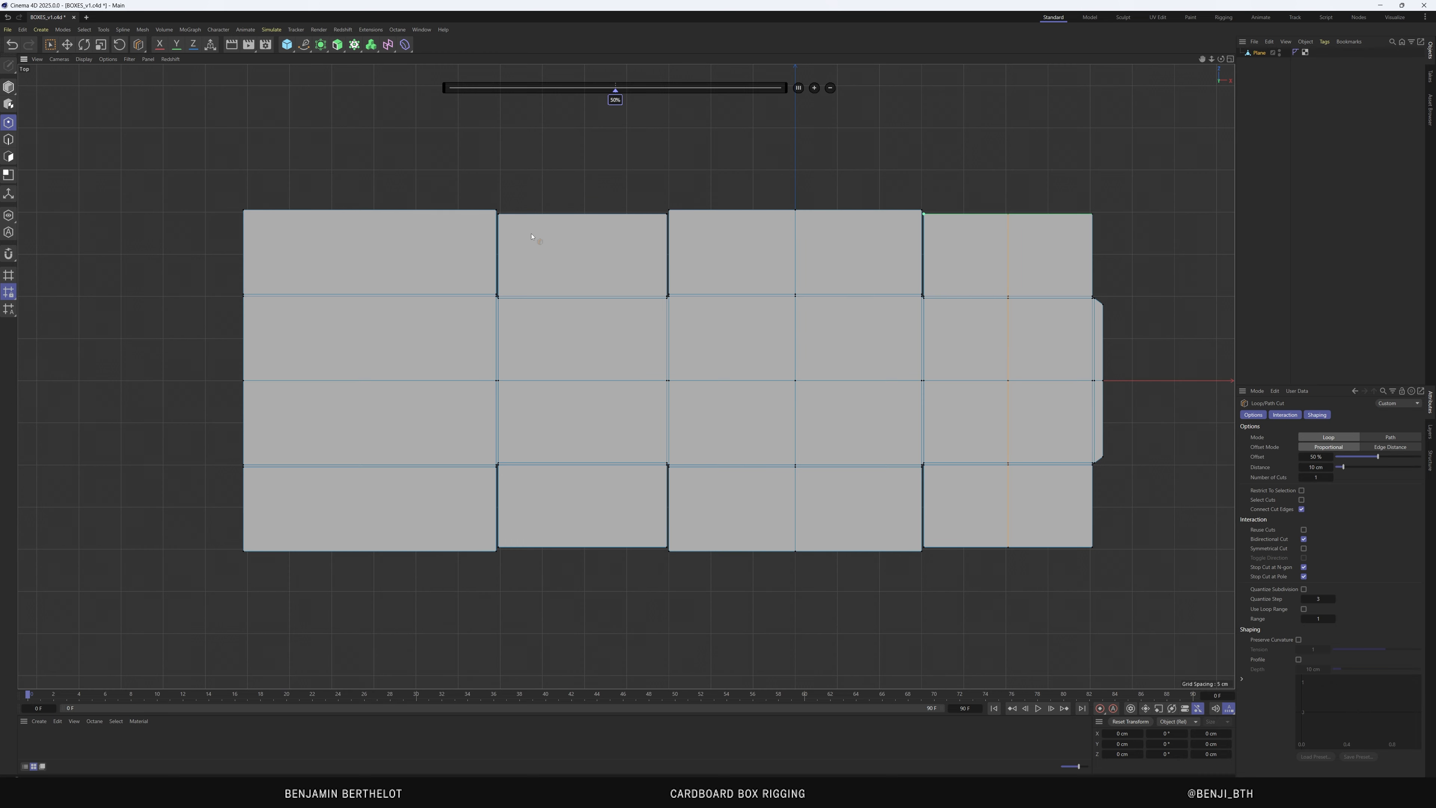
click(583, 216)
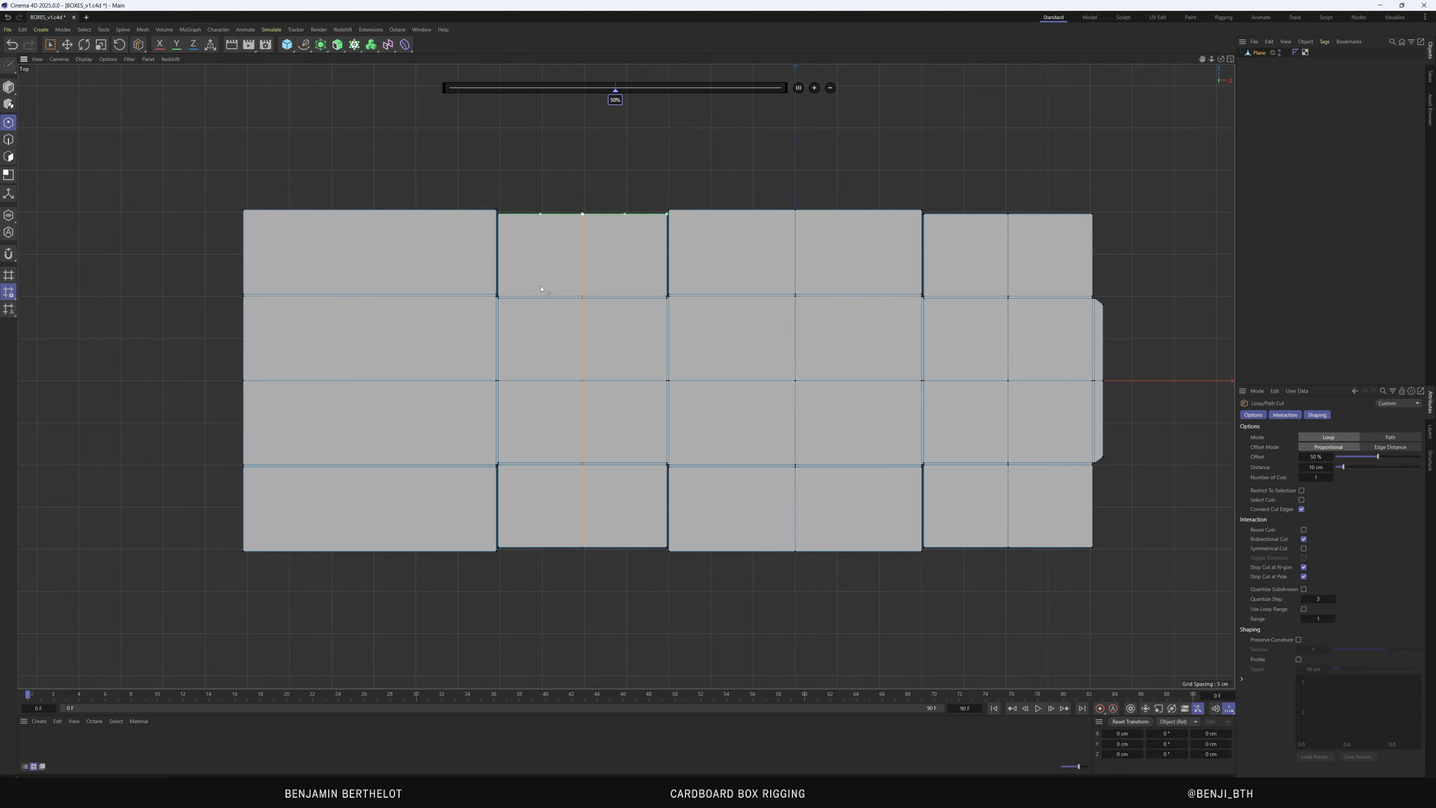
click(370, 212)
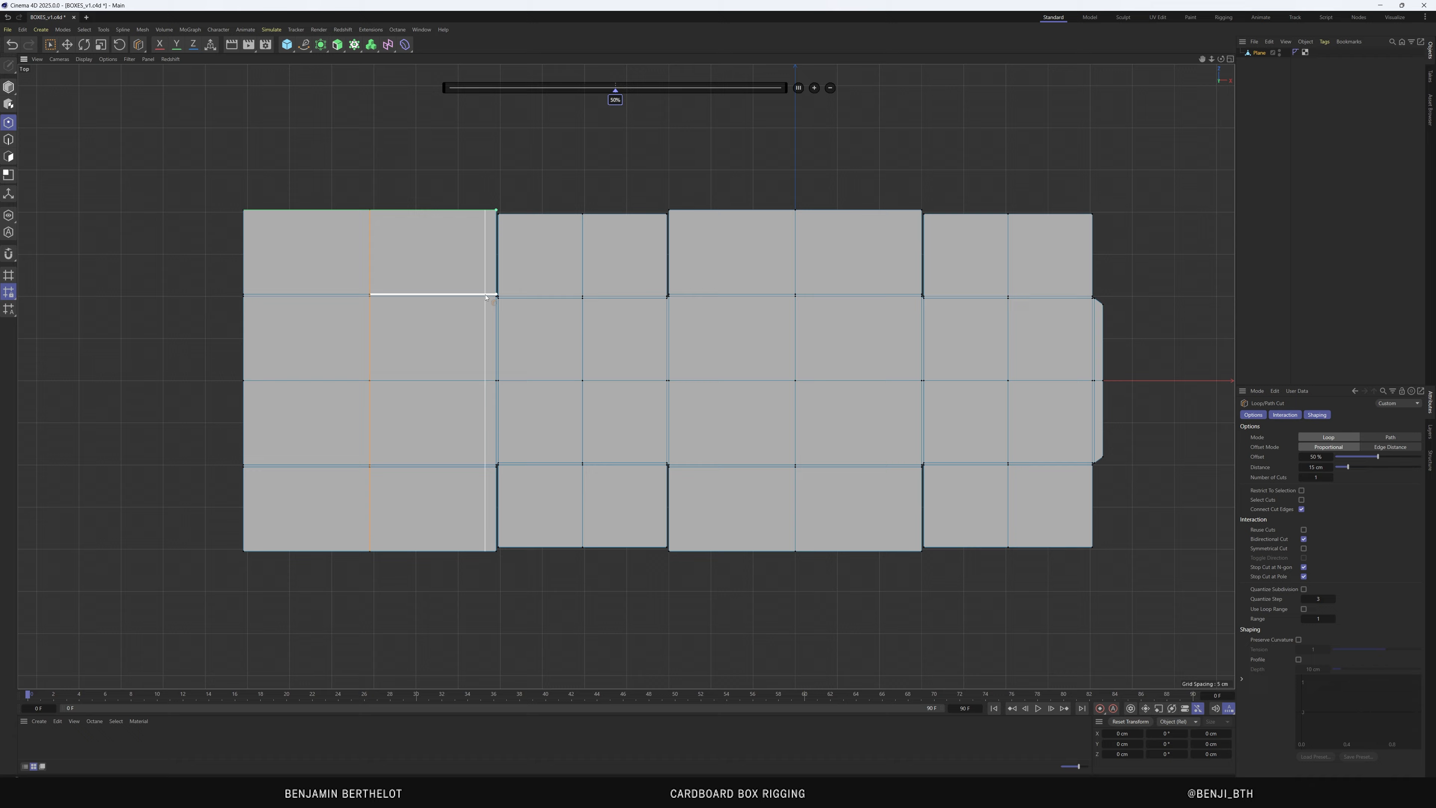
Add 50% loop cuts through the upper fold strips of the two left panels and the fold strip between them
scroll(475, 303, up, 10)
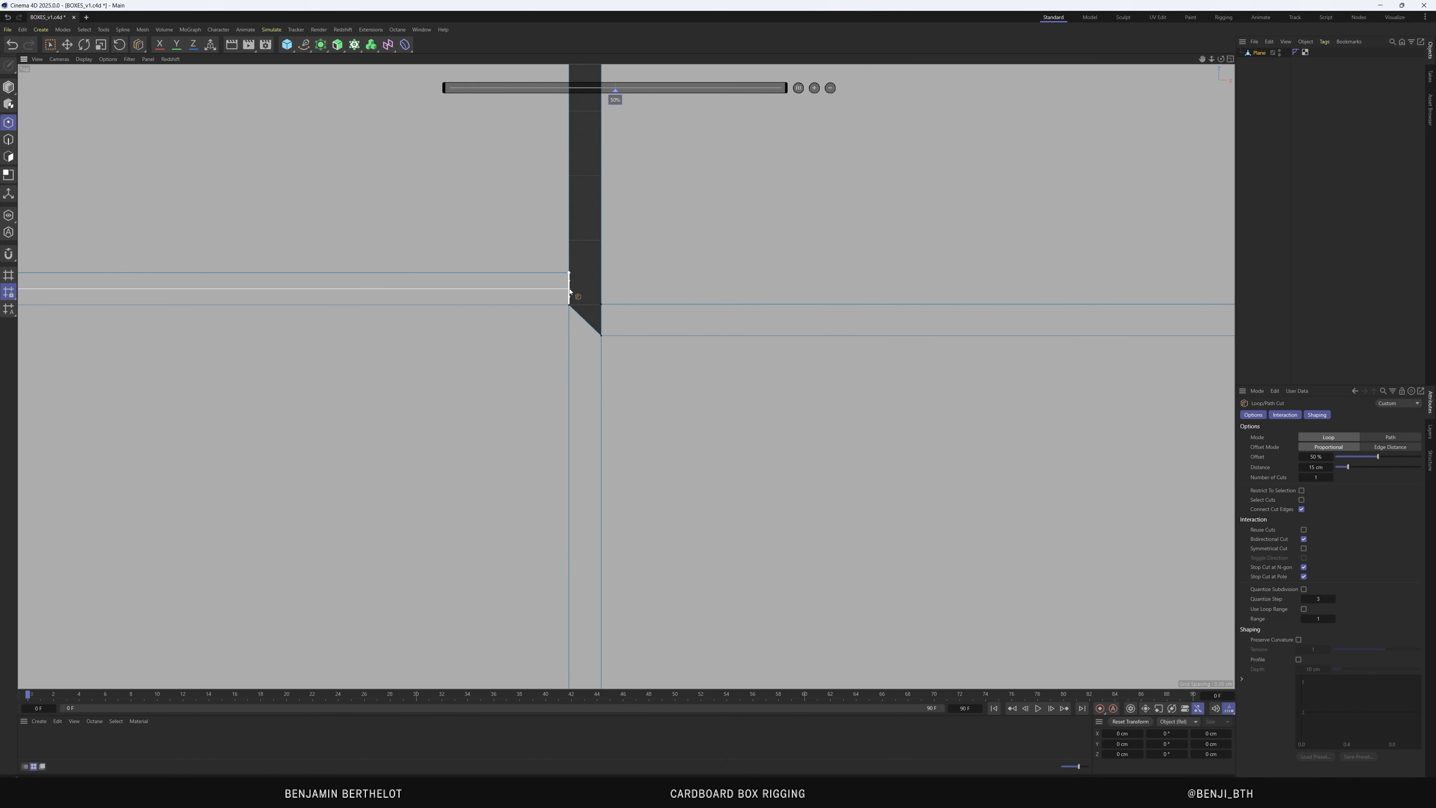
click(585, 320)
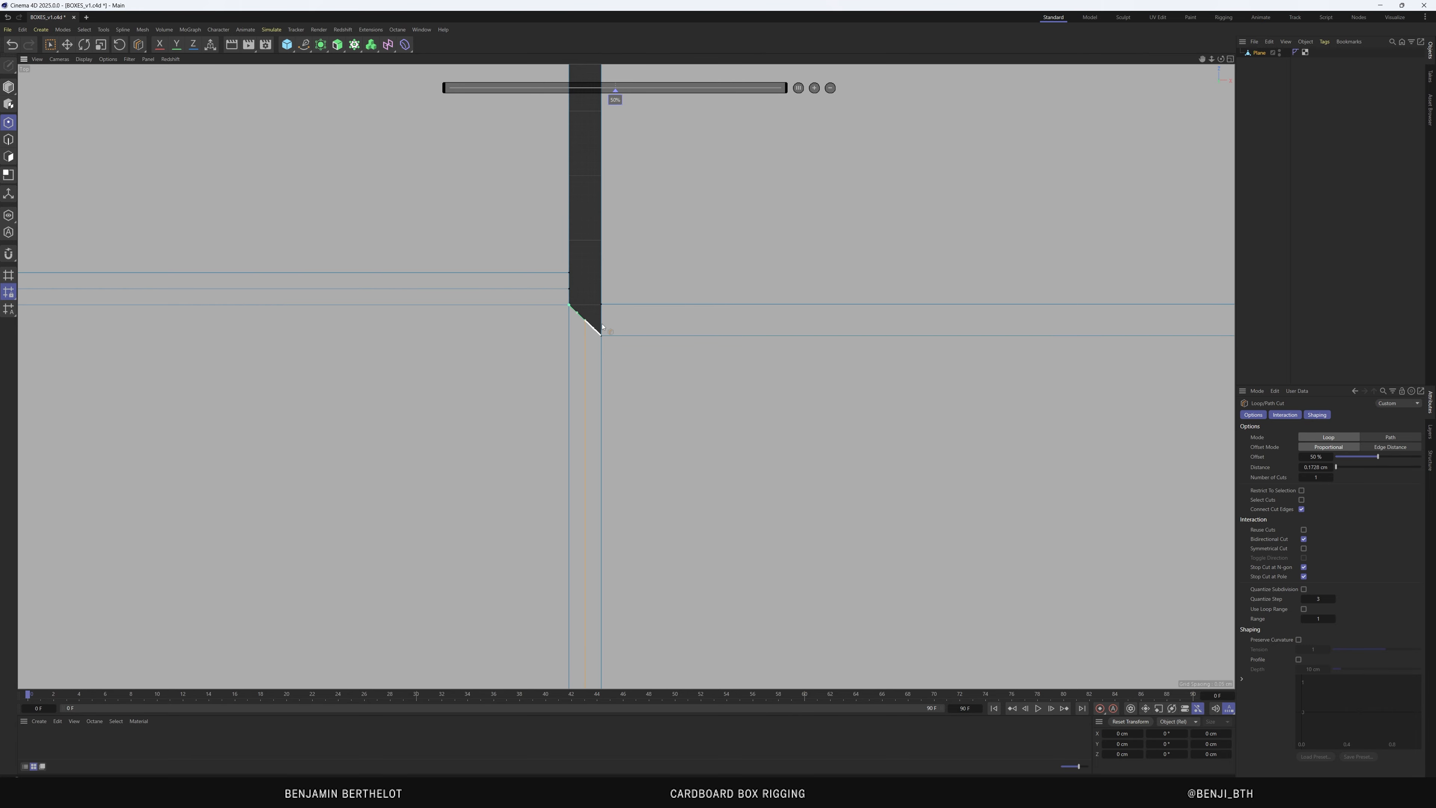
scroll(520, 195, down, 10)
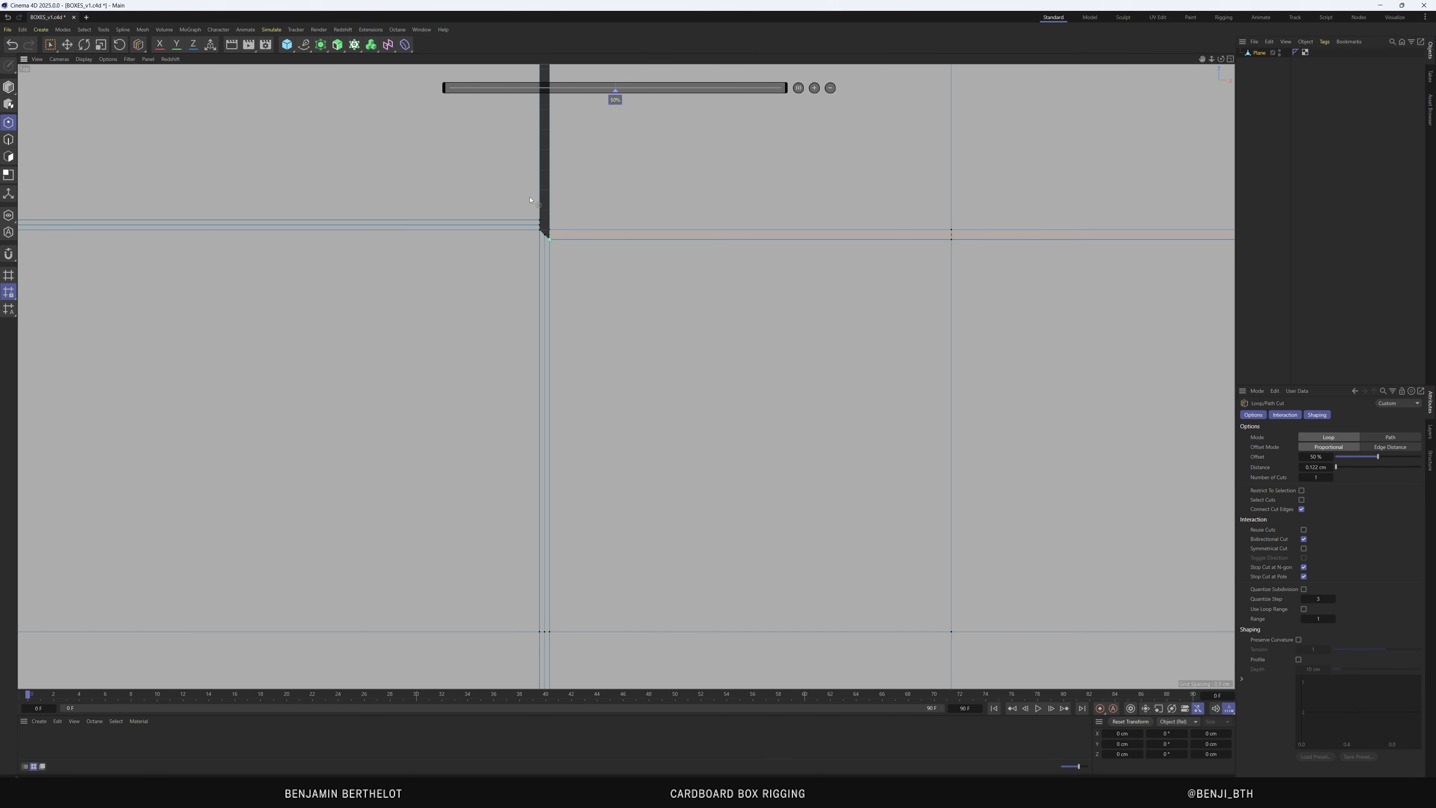
scroll(519, 191, down, 5)
Add 50% loop cuts through the lower fold strips of the two left panels
scroll(504, 396, up, 6)
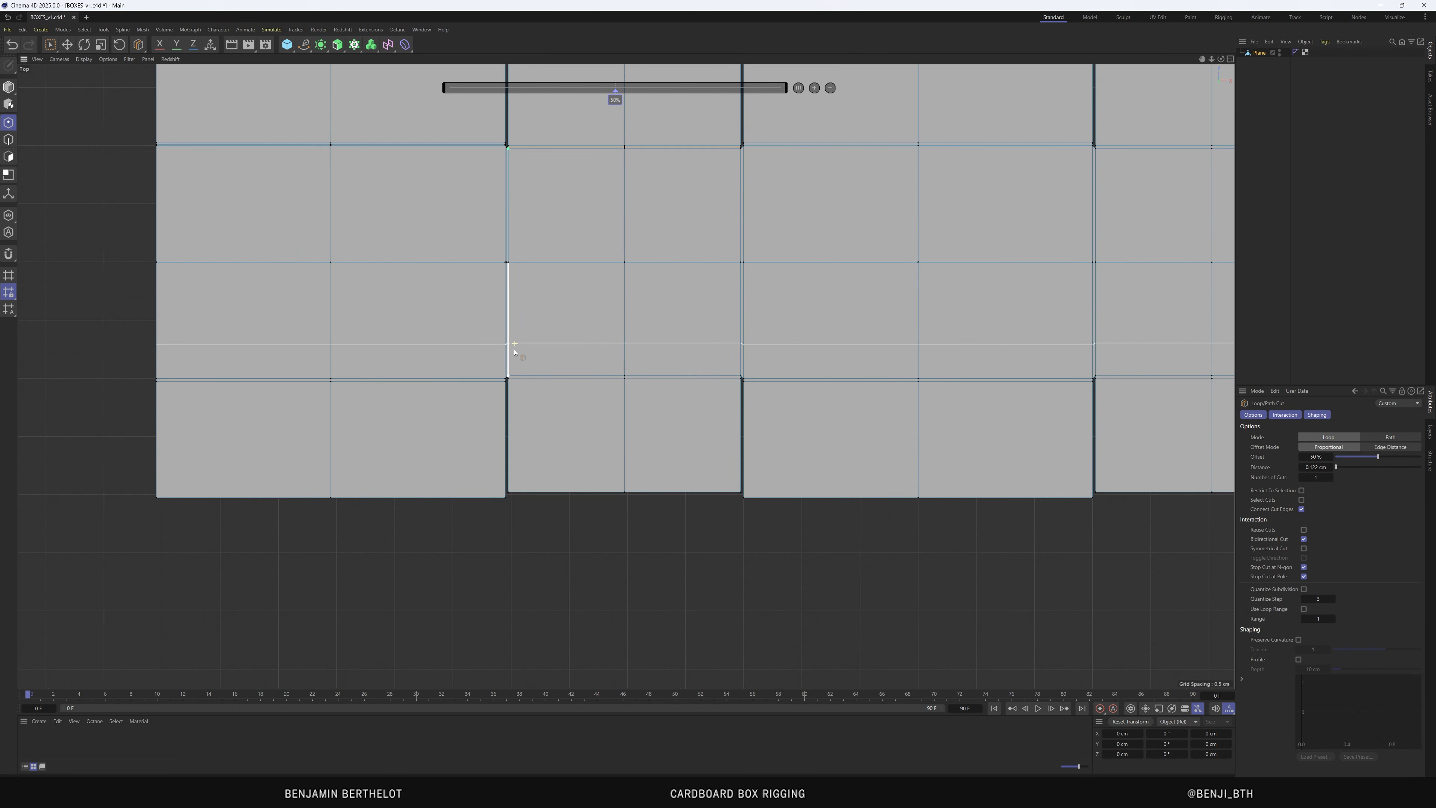
scroll(503, 396, up, 6)
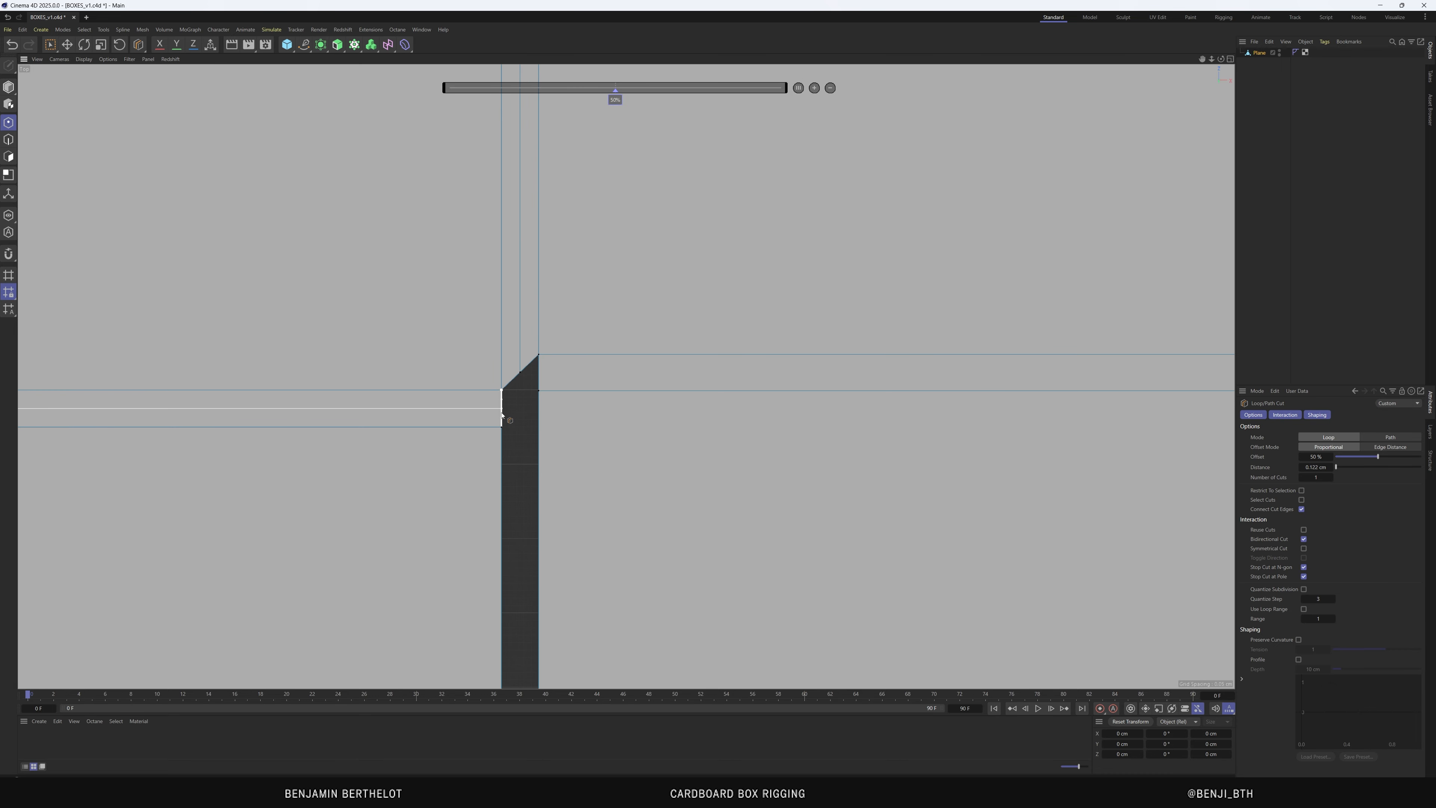
click(502, 414)
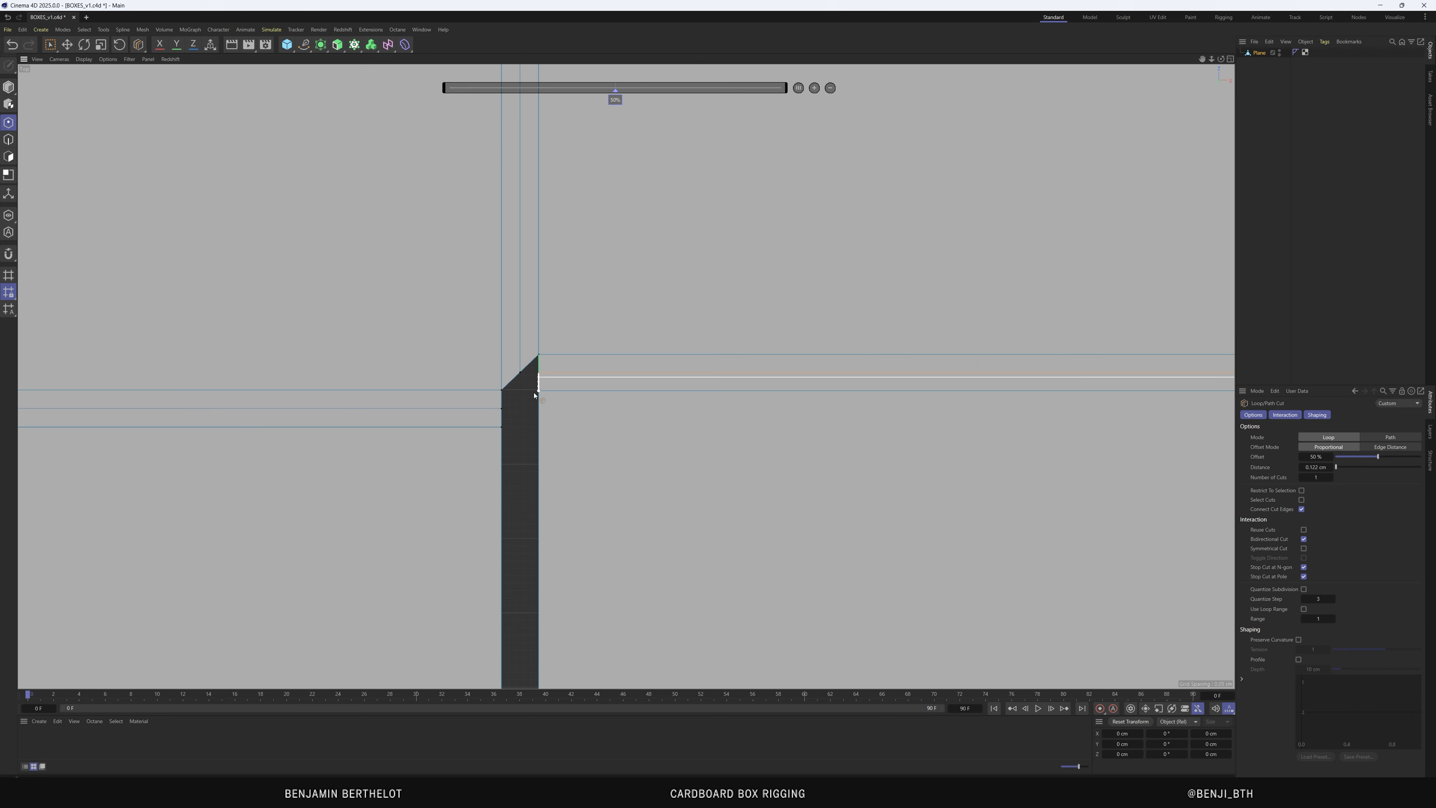
scroll(520, 405, down, 6)
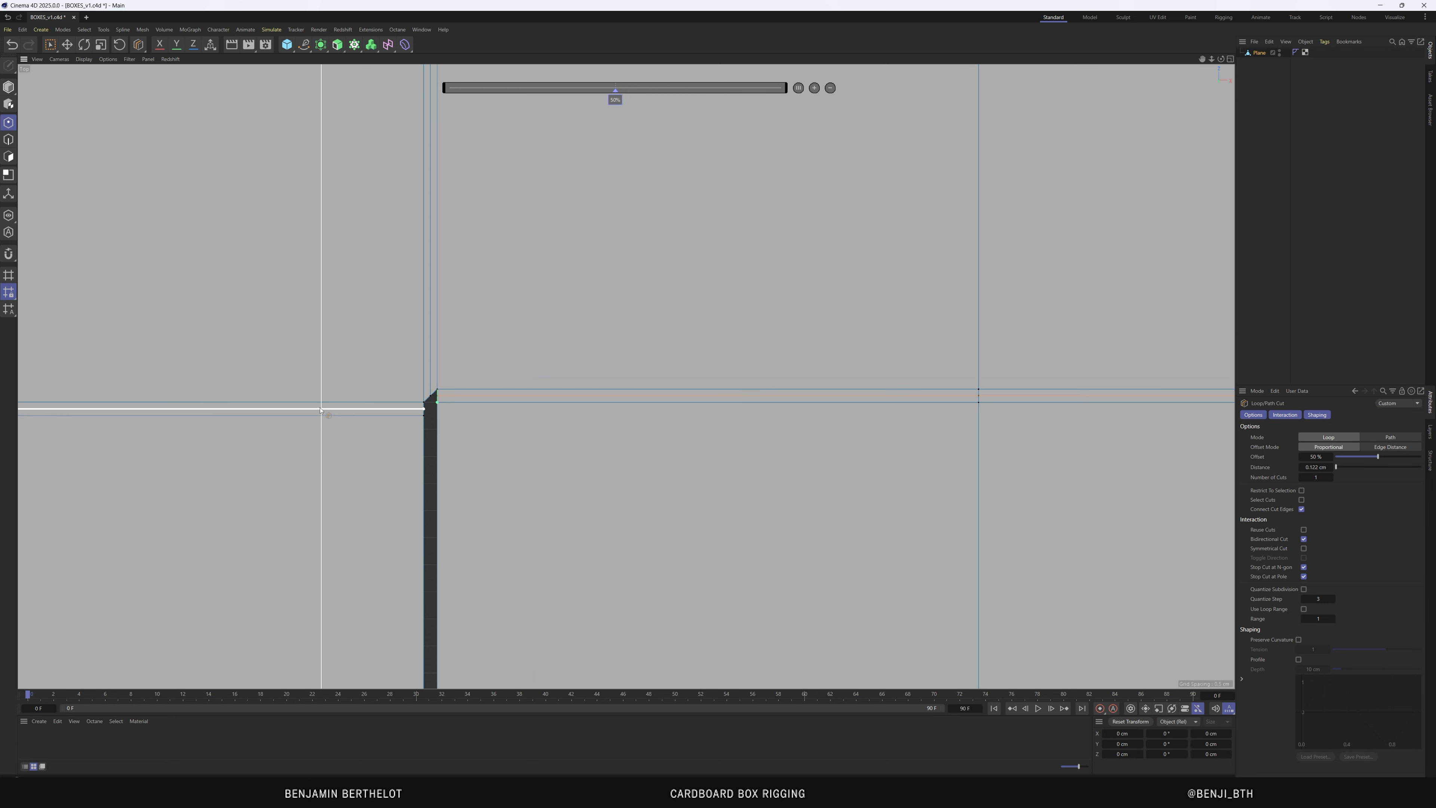
Add 50% loop cuts through the fold strip between the second and third panels and the third panel's lower fold strip
scroll(680, 407, up, 6)
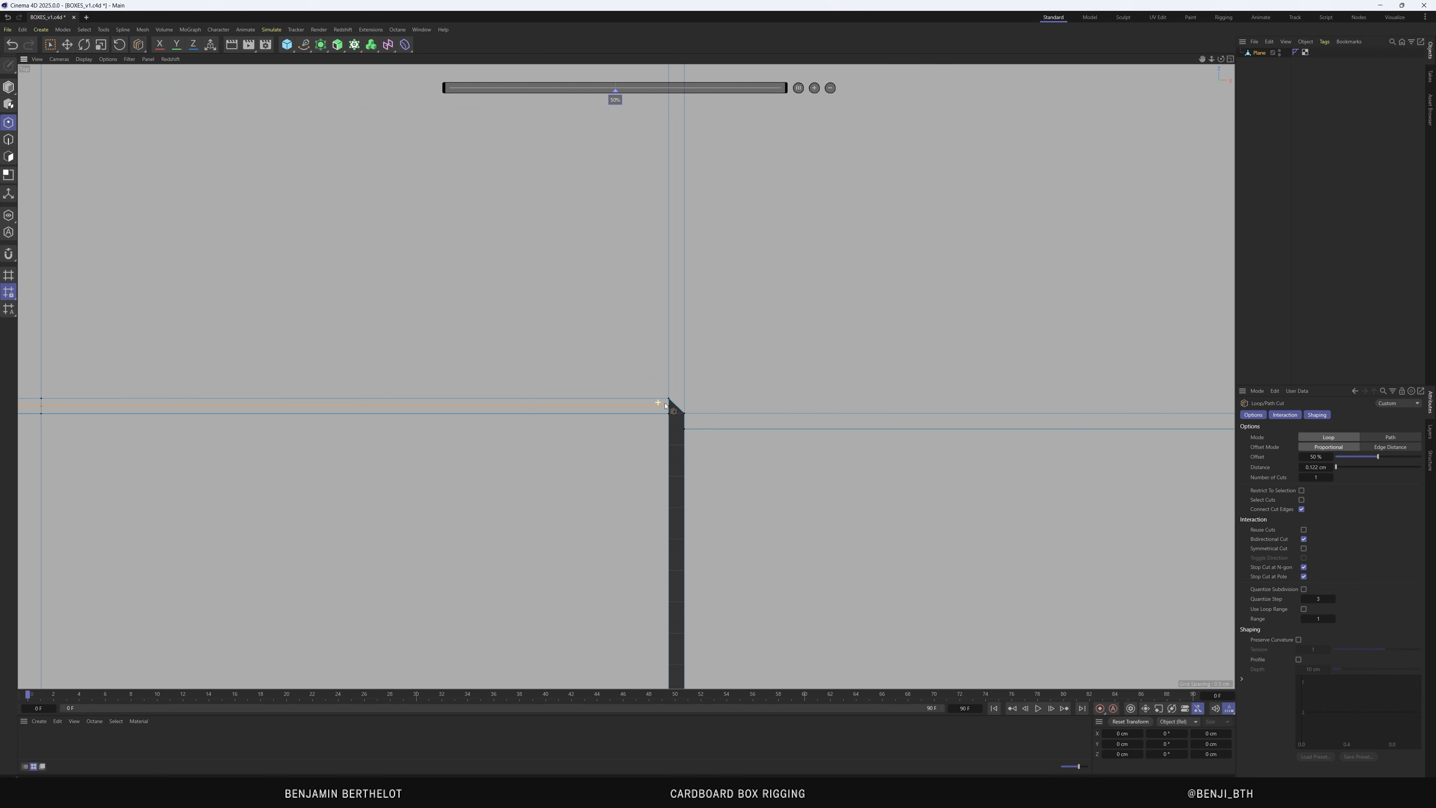
scroll(678, 407, up, 2)
click(671, 417)
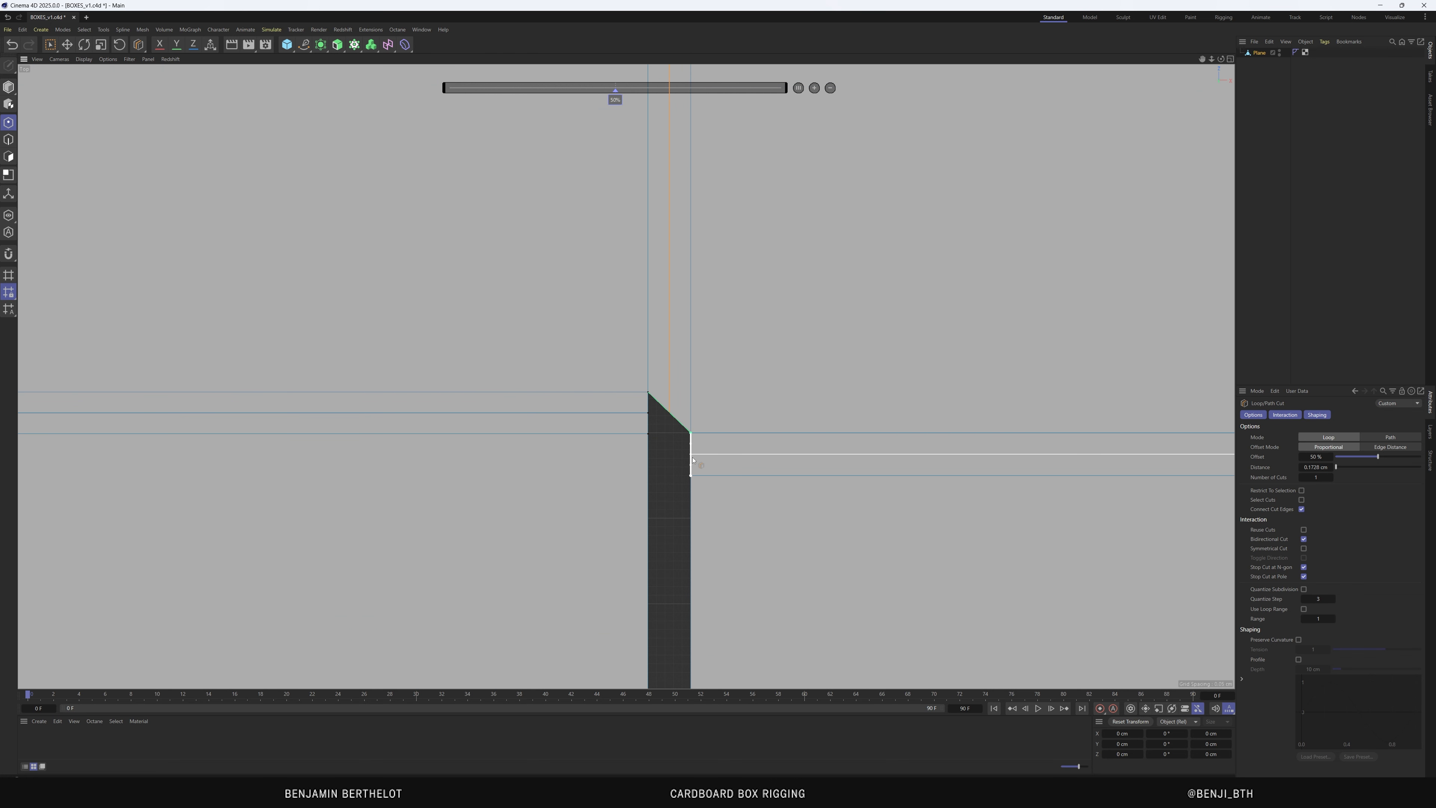
scroll(669, 460, down, 8)
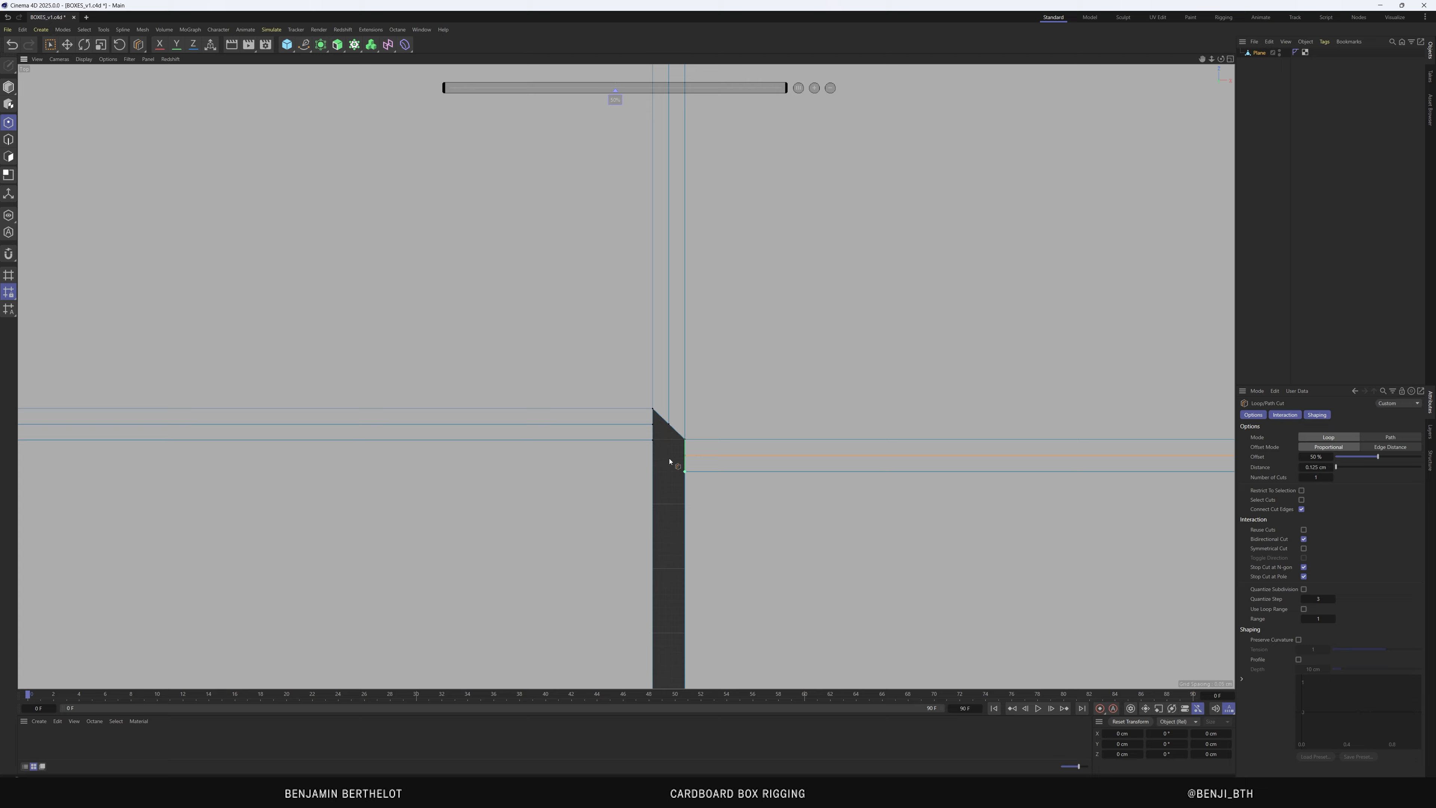
Add 50% loop cuts through the fold strip between the third and fourth panels and the fourth panel's lower fold strip
scroll(607, 455, up, 4)
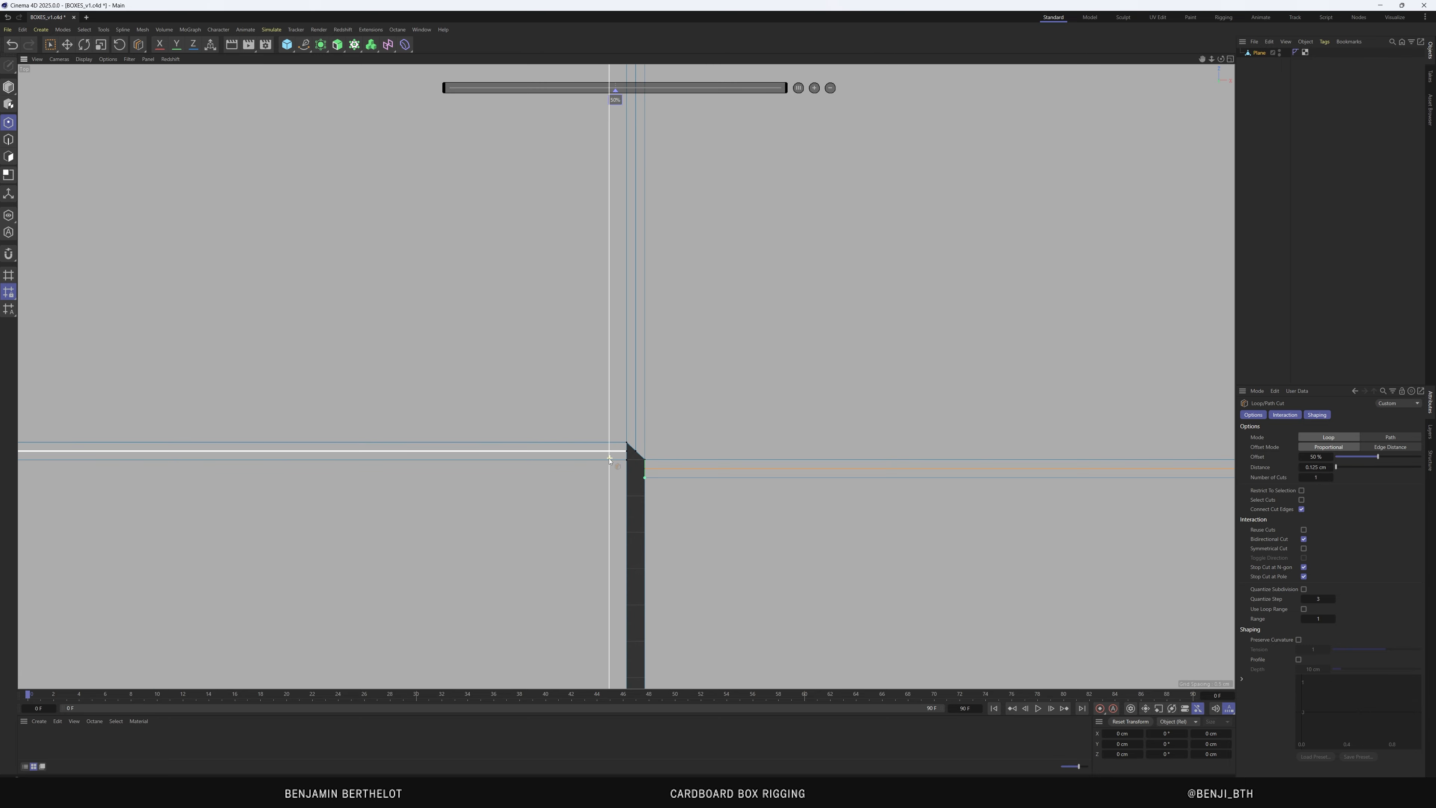
scroll(515, 500, down, 4)
scroll(515, 500, down, 6)
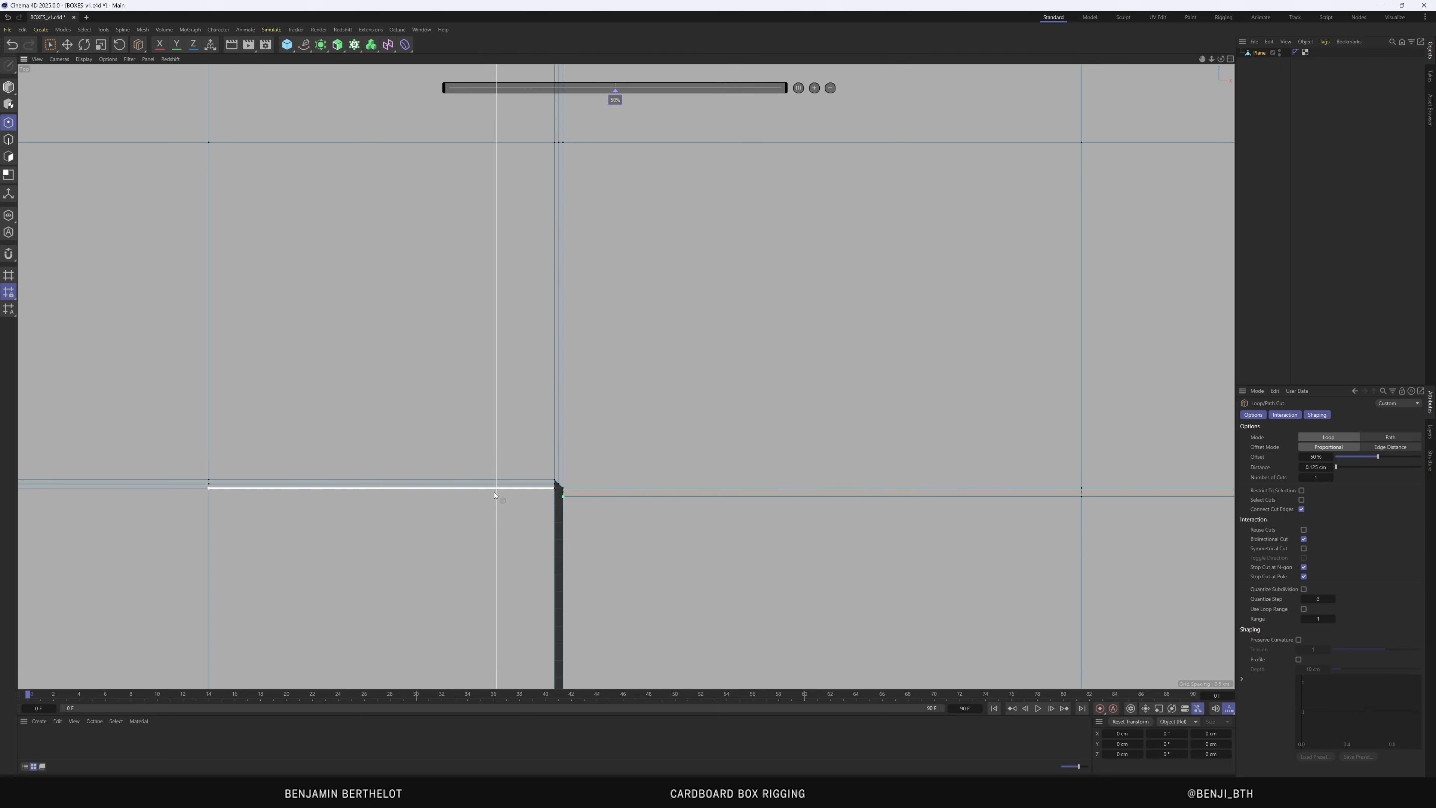
scroll(867, 494, up, 10)
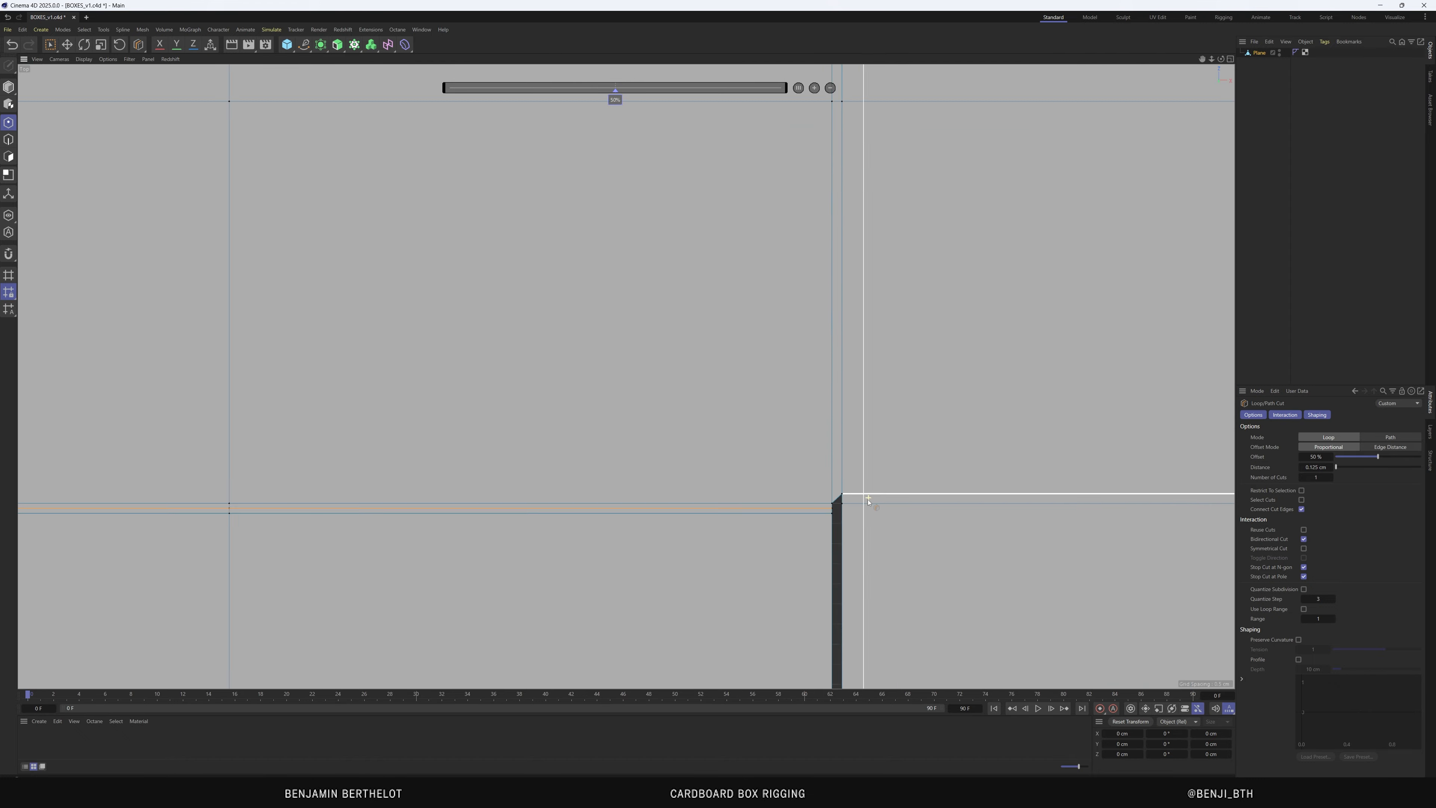
click(818, 506)
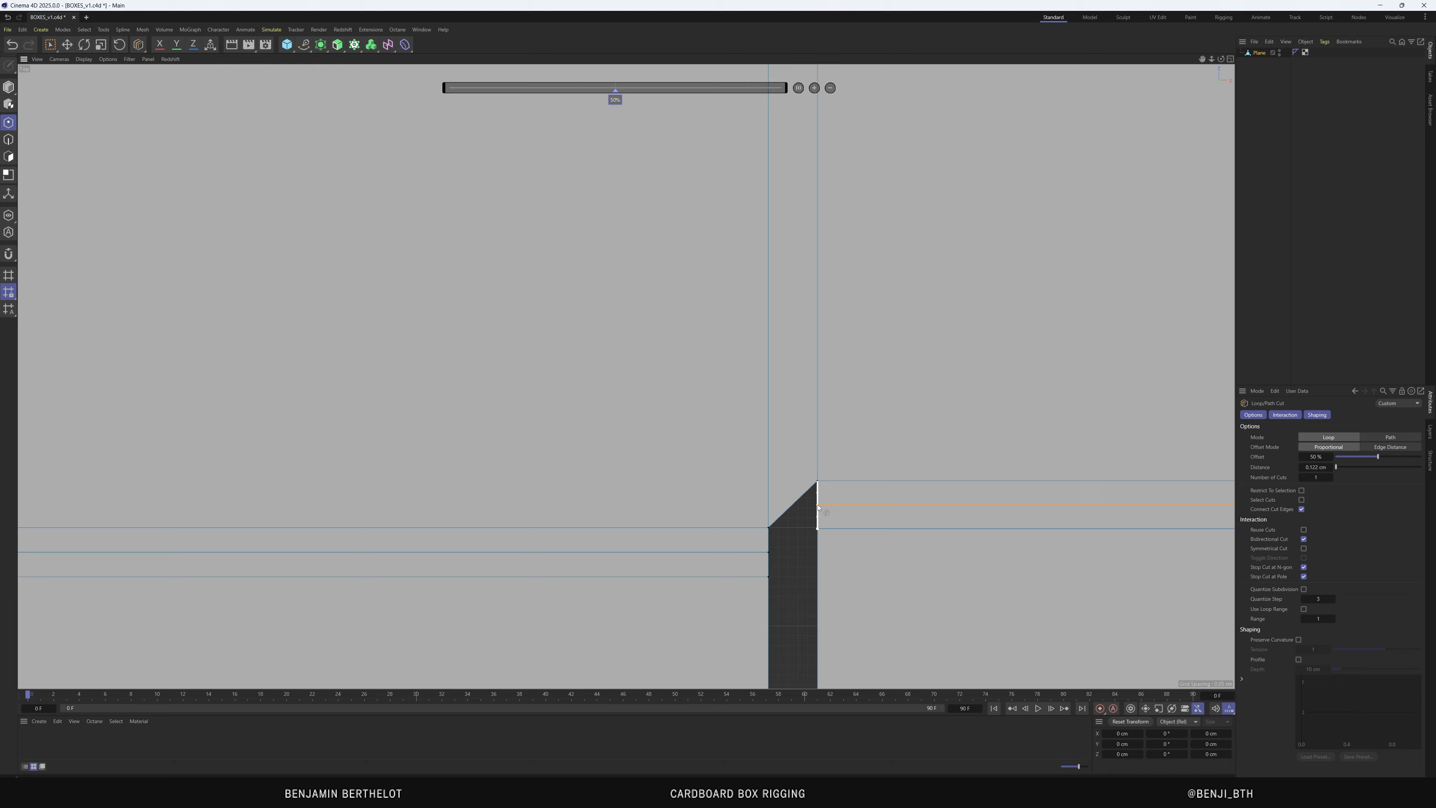
scroll(780, 557, down, 2)
Add 50% loop cuts through the upper fold strips of the third and fourth panels and the glue tab's fold strip
scroll(780, 558, down, 10)
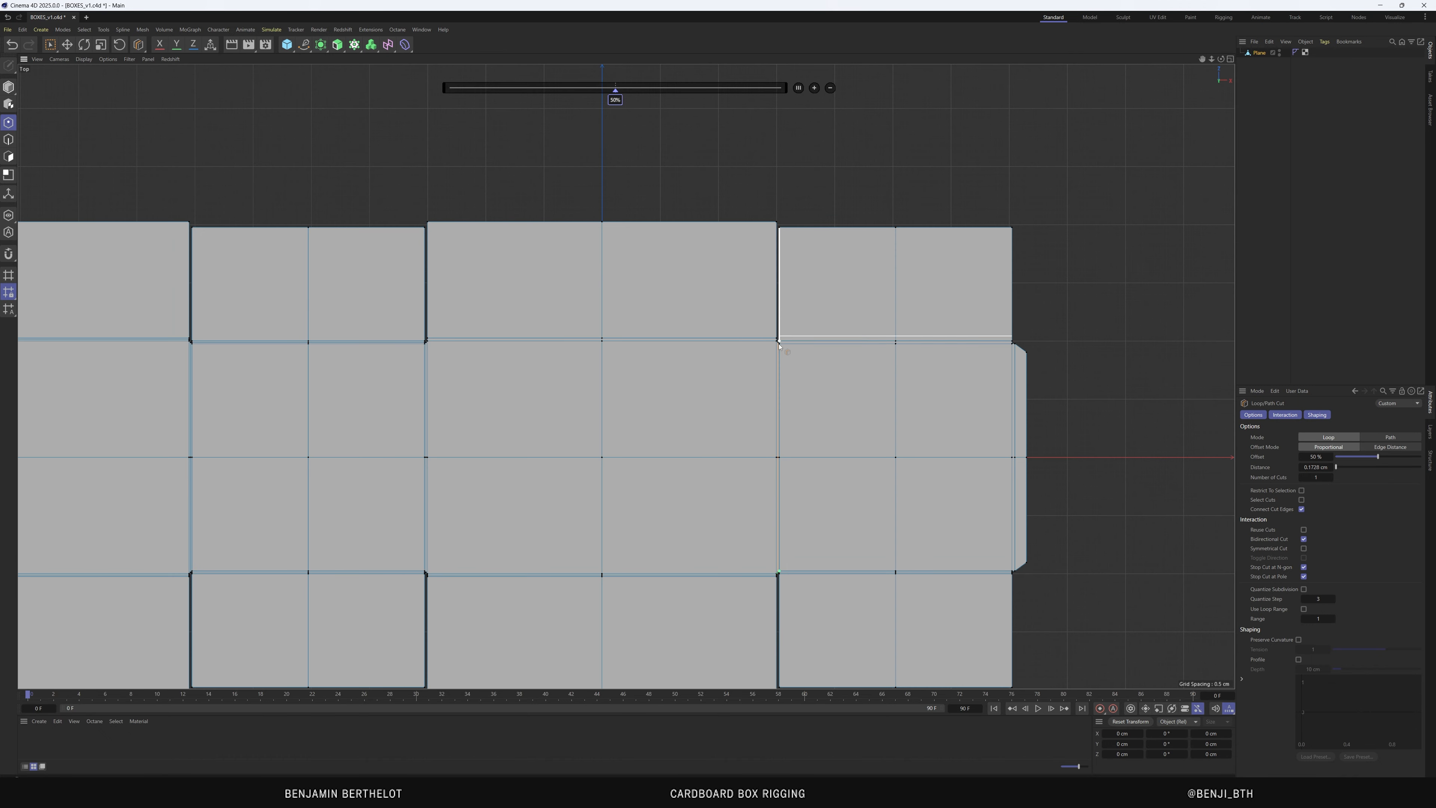
scroll(778, 574, up, 10)
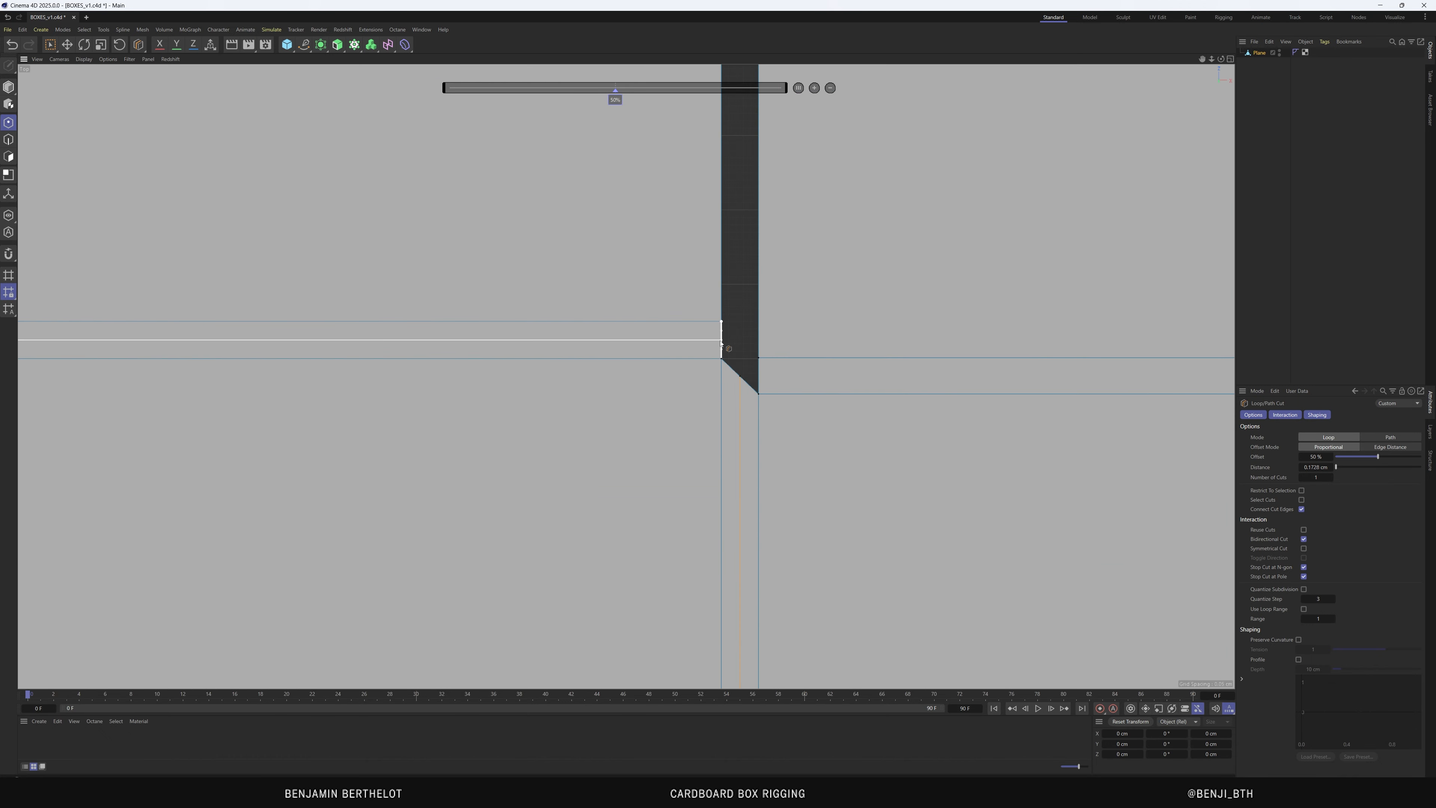
click(724, 343)
scroll(587, 440, down, 10)
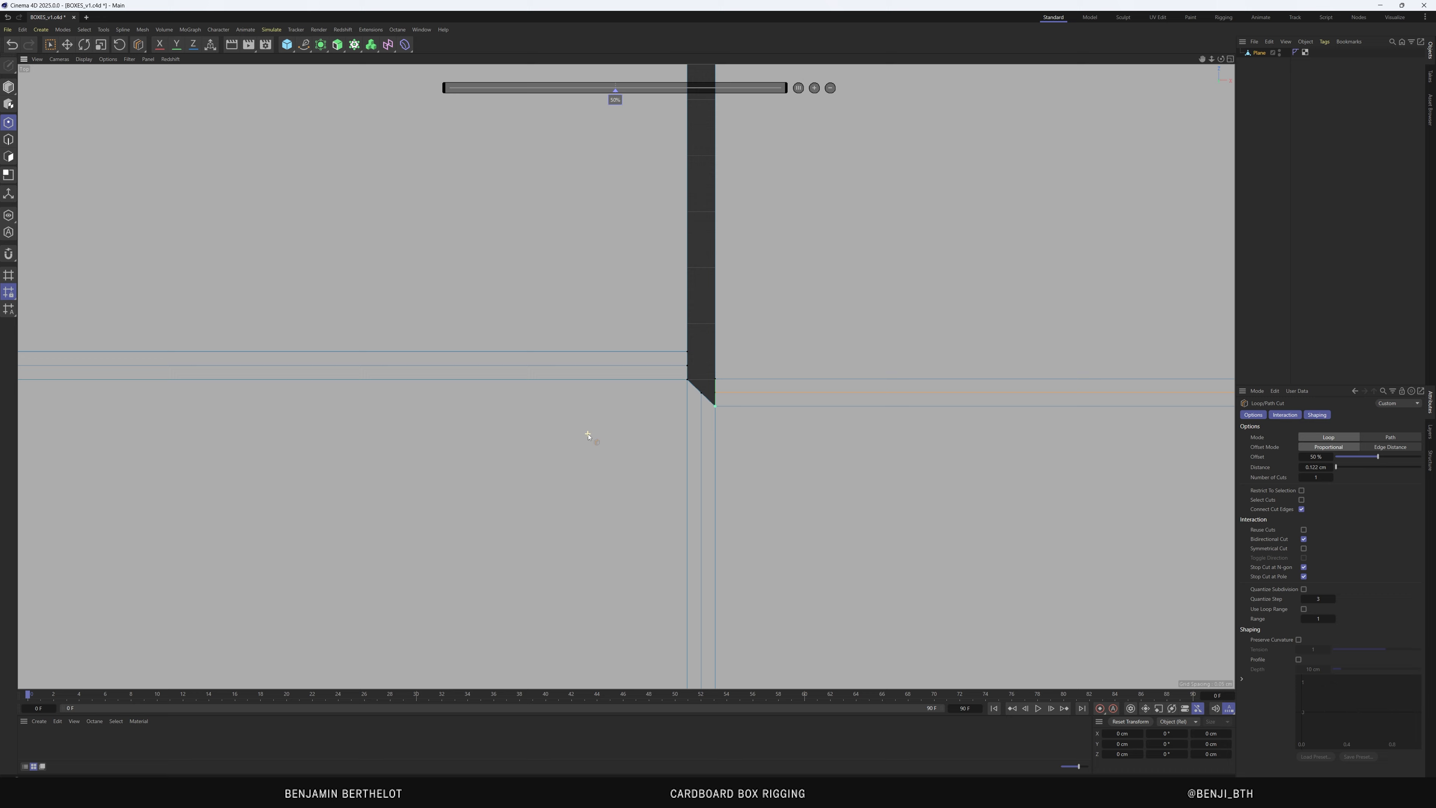
scroll(1025, 442, up, 10)
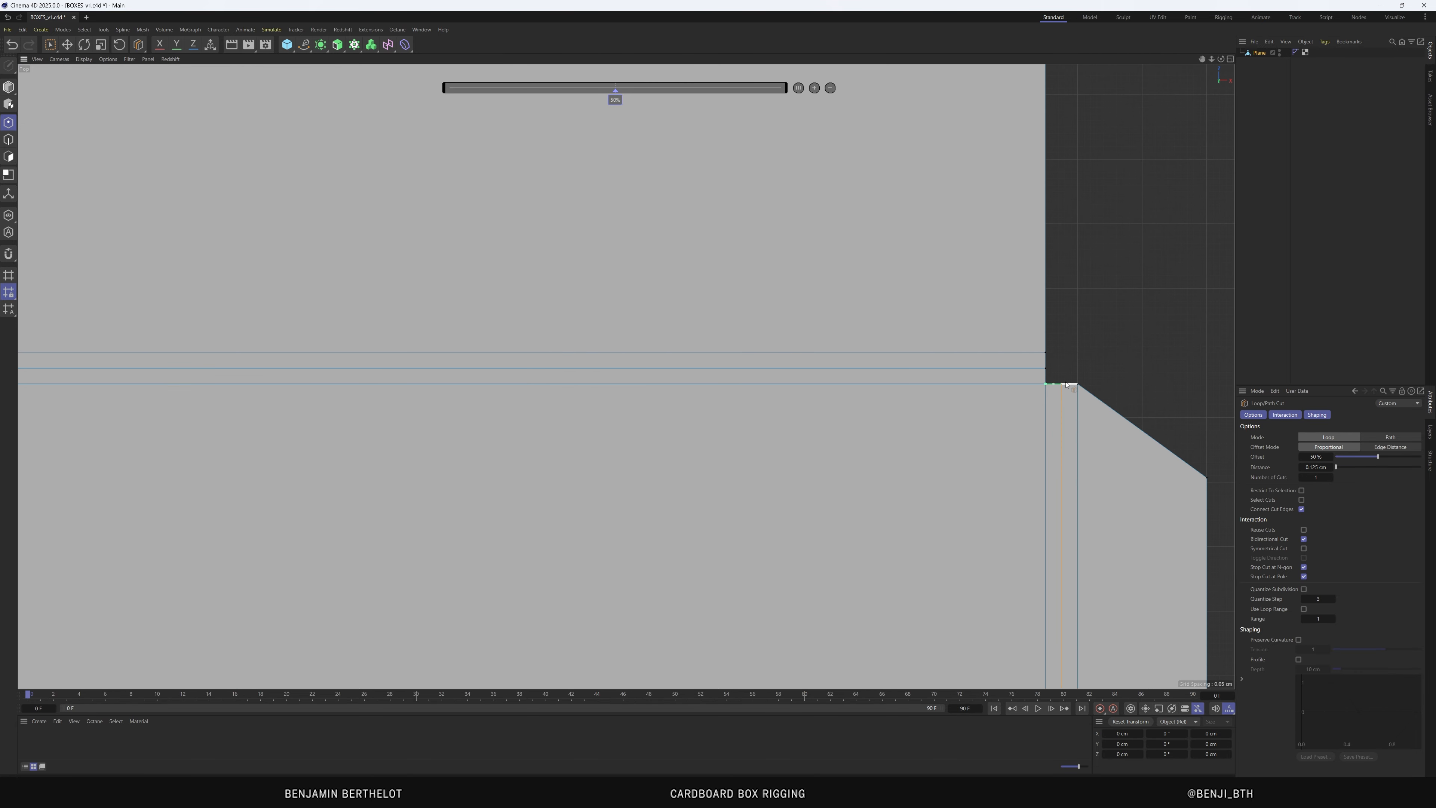
scroll(1063, 387, down, 10)
scroll(1091, 363, down, 5)
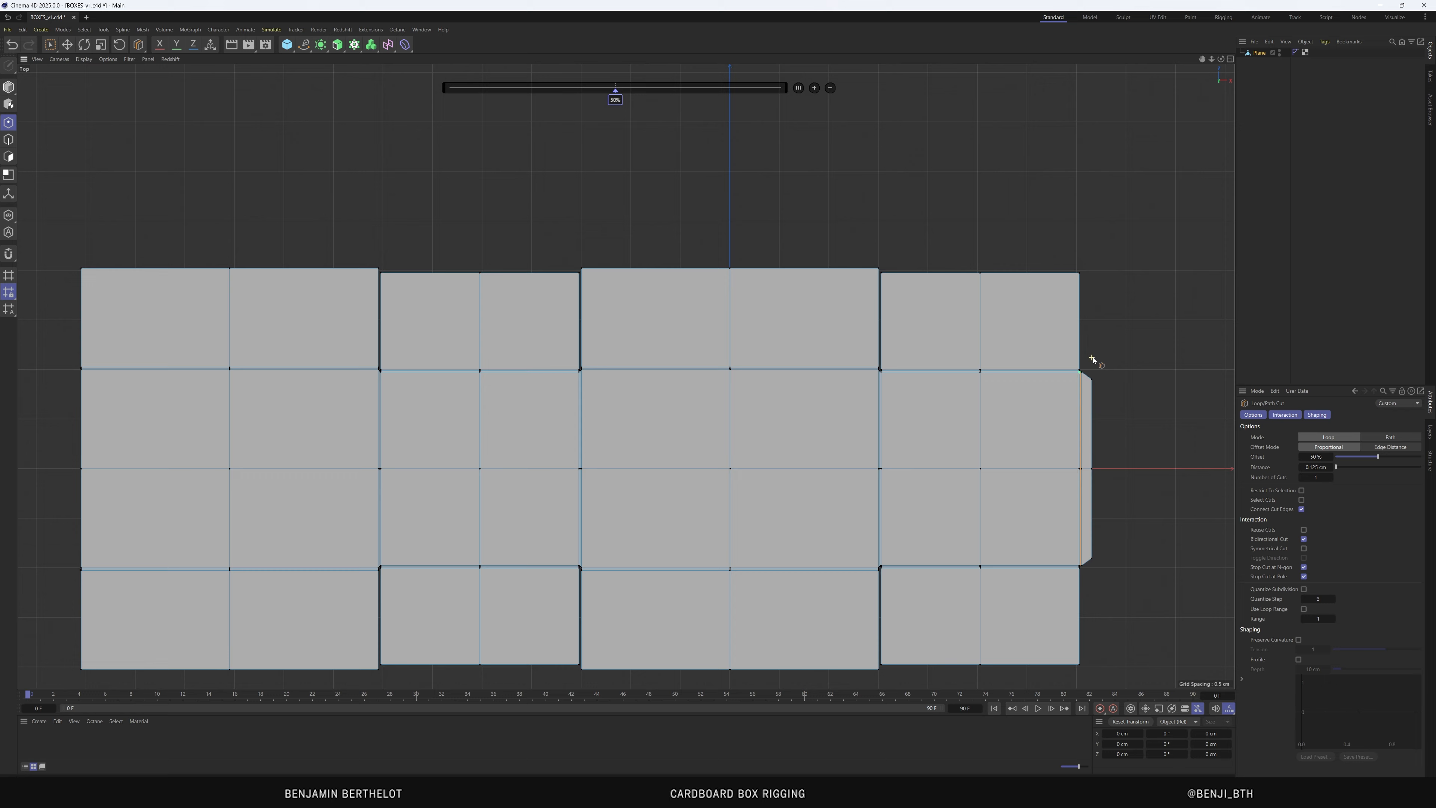
Switch to the perspective view, view the flat box at a low angle, and activate polygon mode with Rectangle Selection
scroll(703, 357, up, 5)
scroll(703, 349, down, 3)
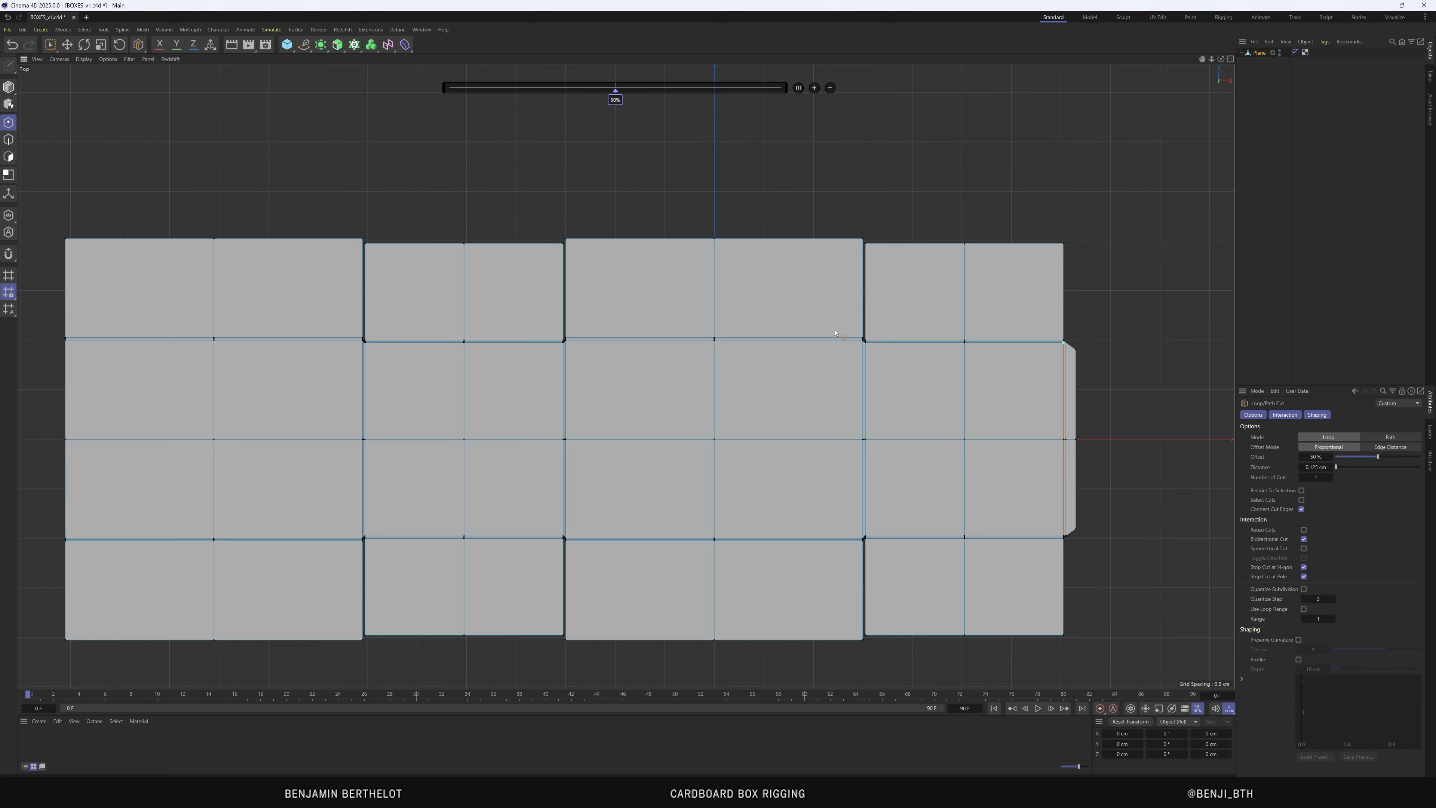
scroll(815, 548, up, 2)
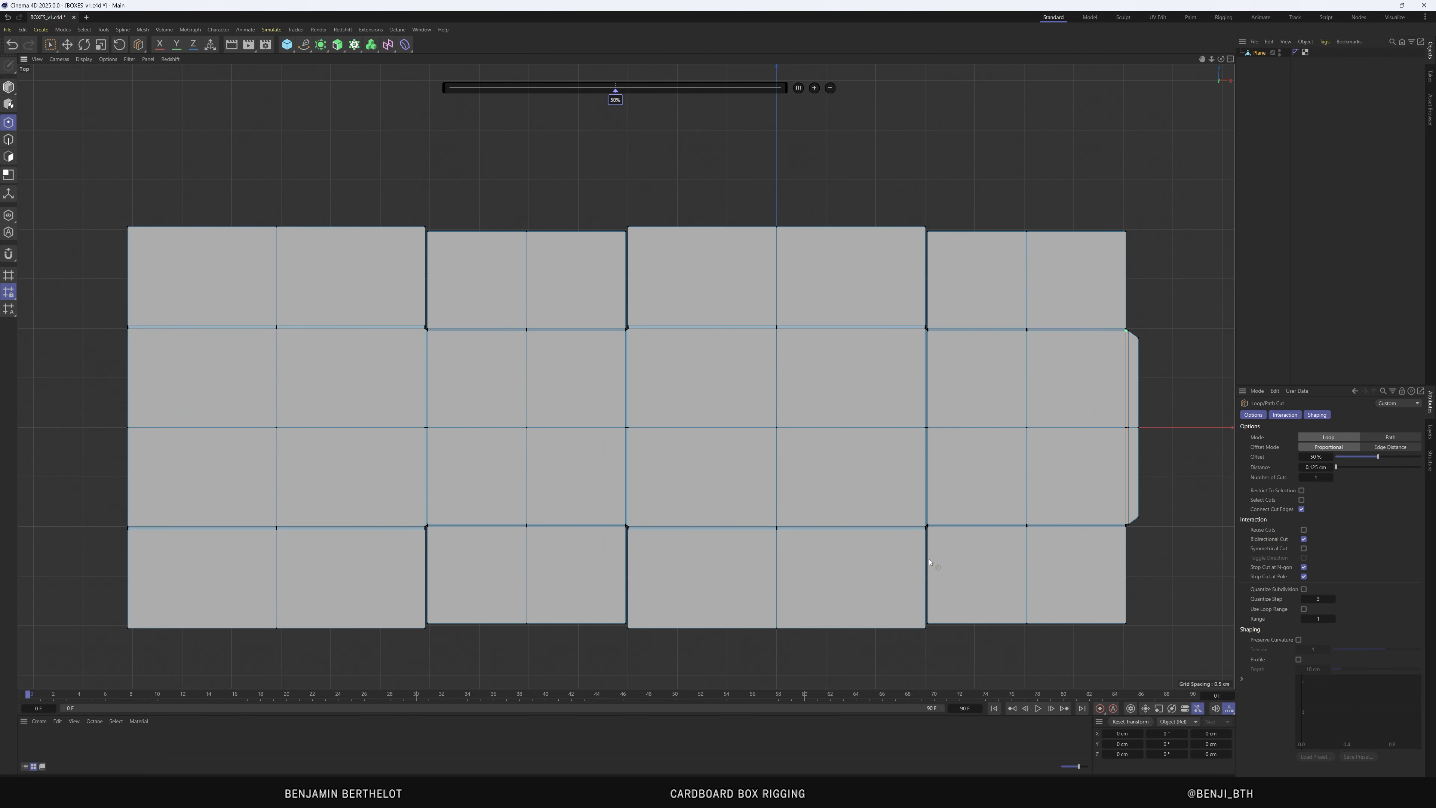
key(F1)
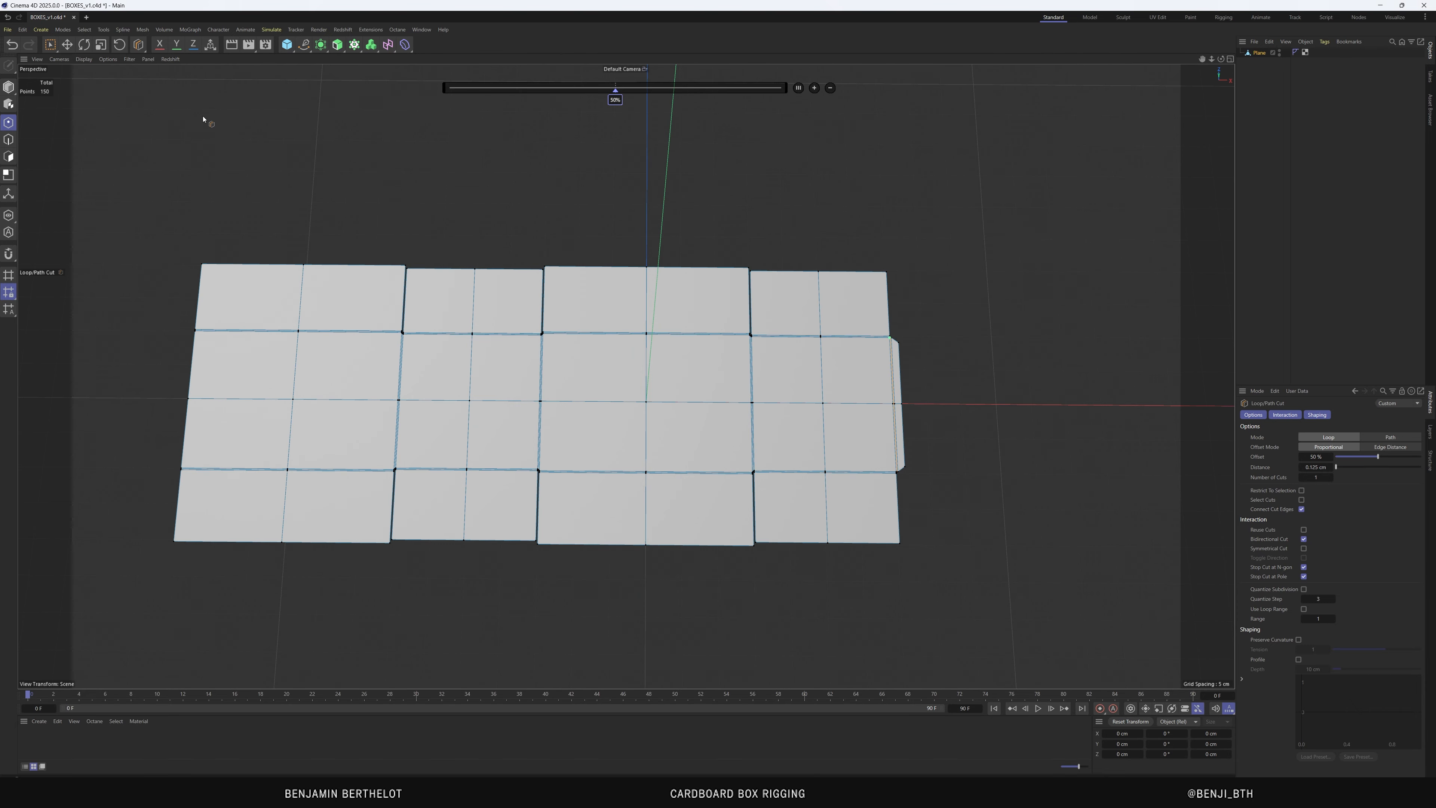
click(50, 45)
click(9, 87)
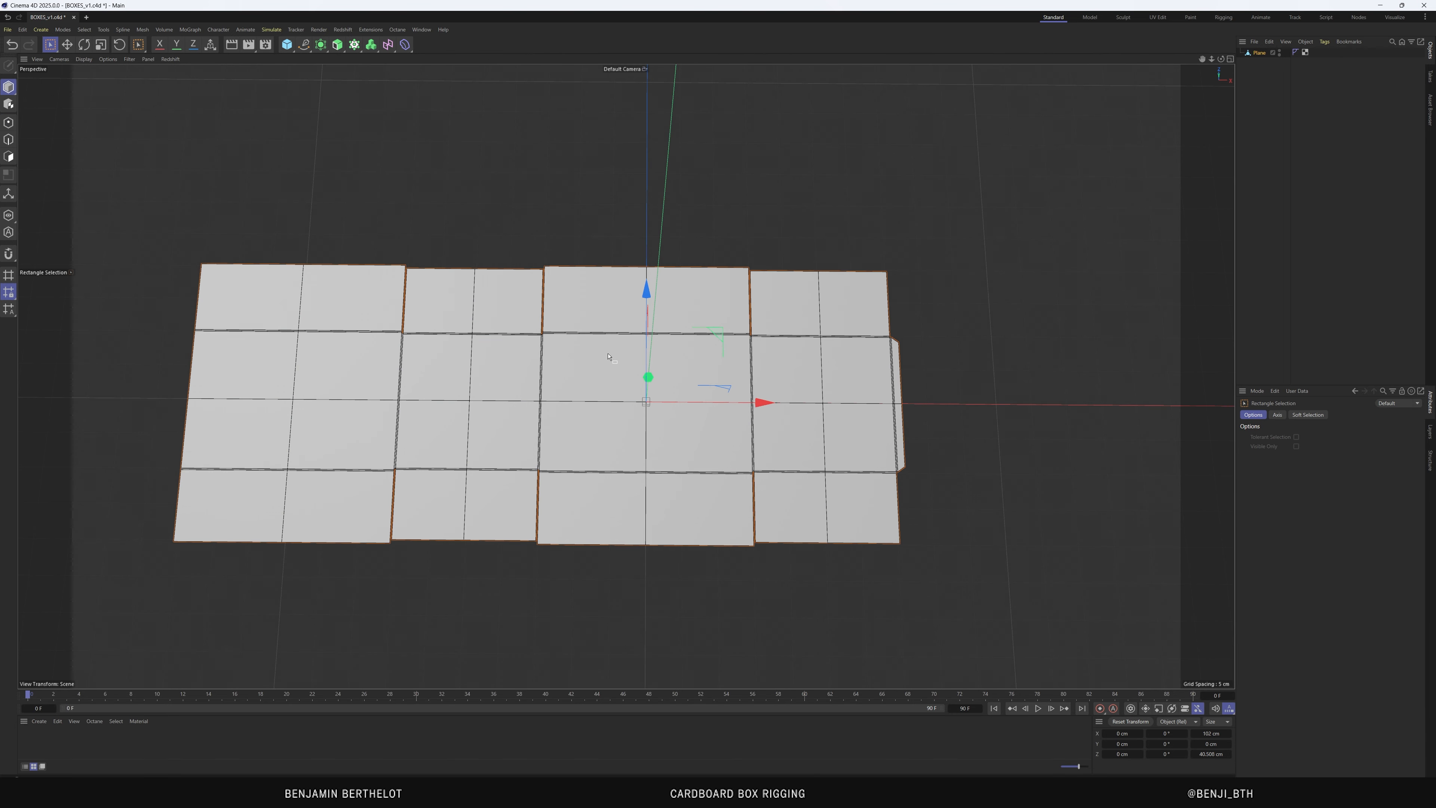
alt+drag(650, 483, 667, 380)
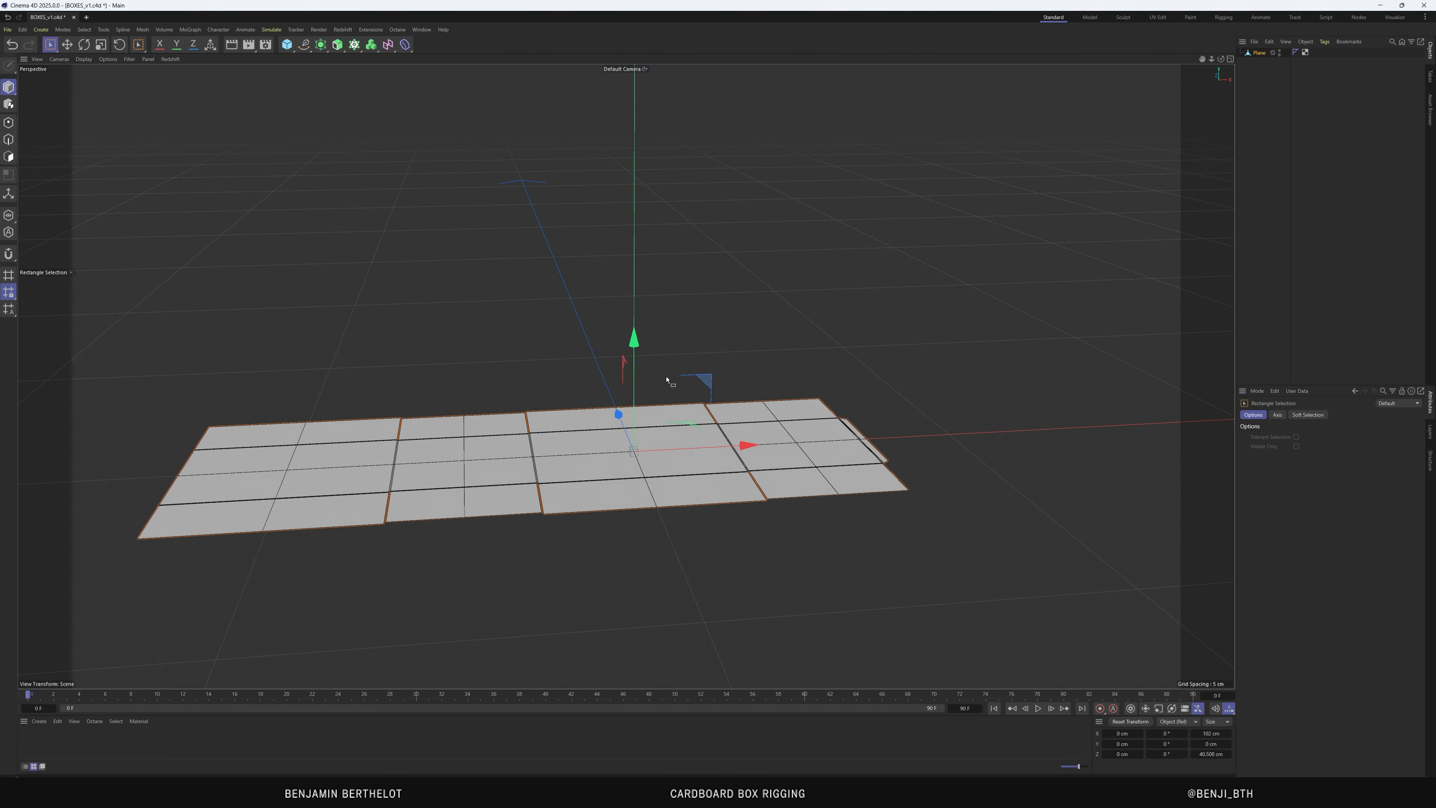
scroll(615, 459, up, 3)
click(9, 156)
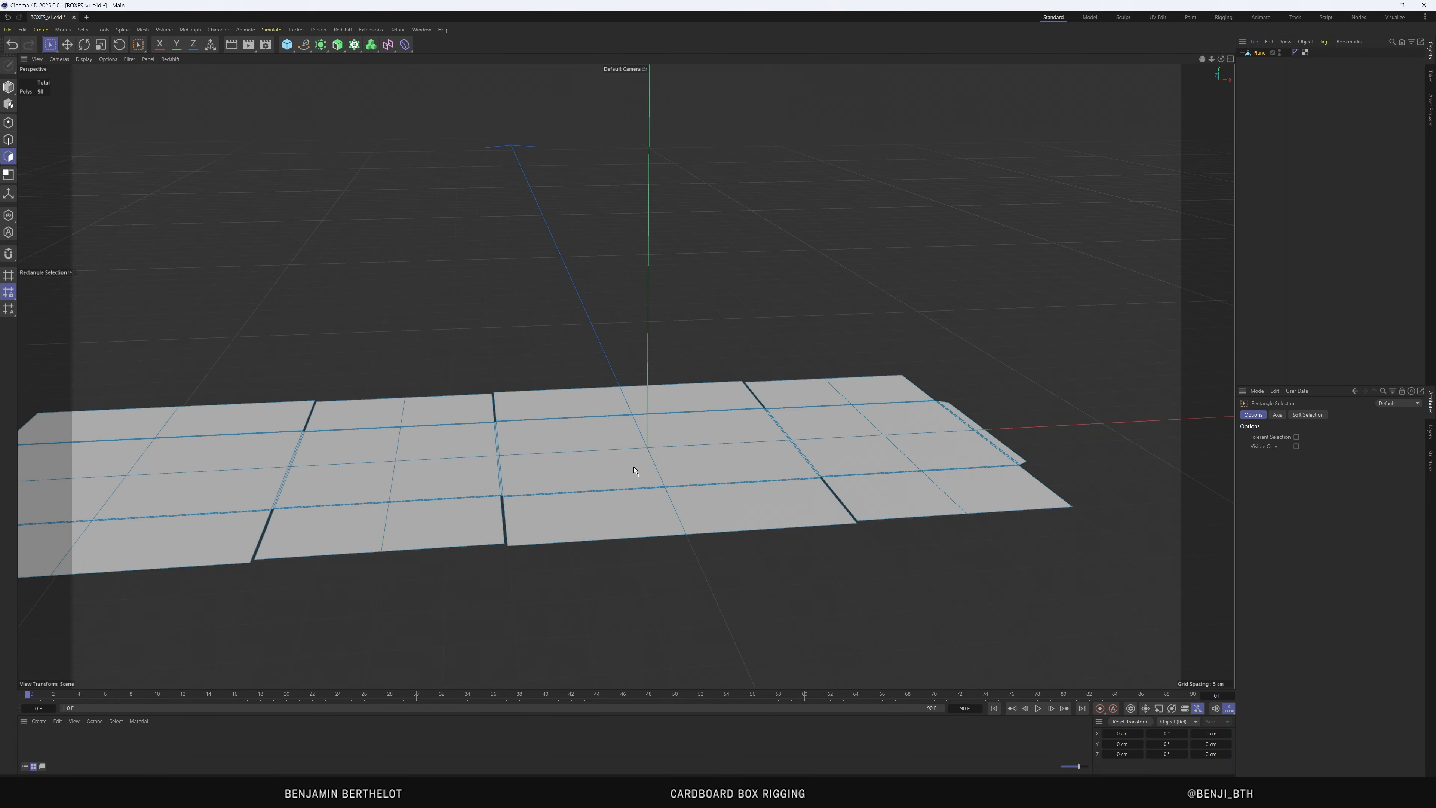
Select all polygons of the flat box and extrude them with an offset of 0.15 cm
click(53, 47)
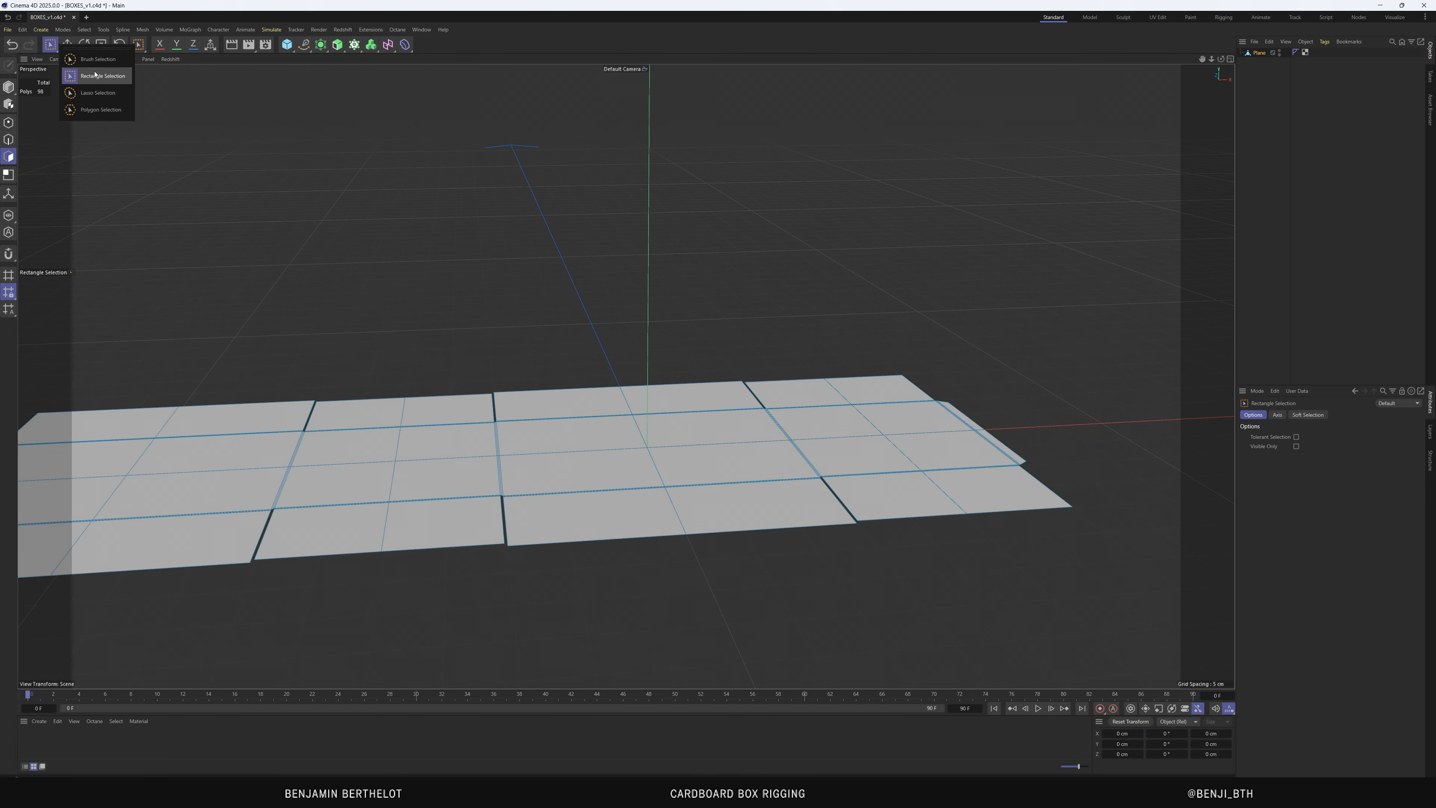
click(93, 64)
click(598, 442)
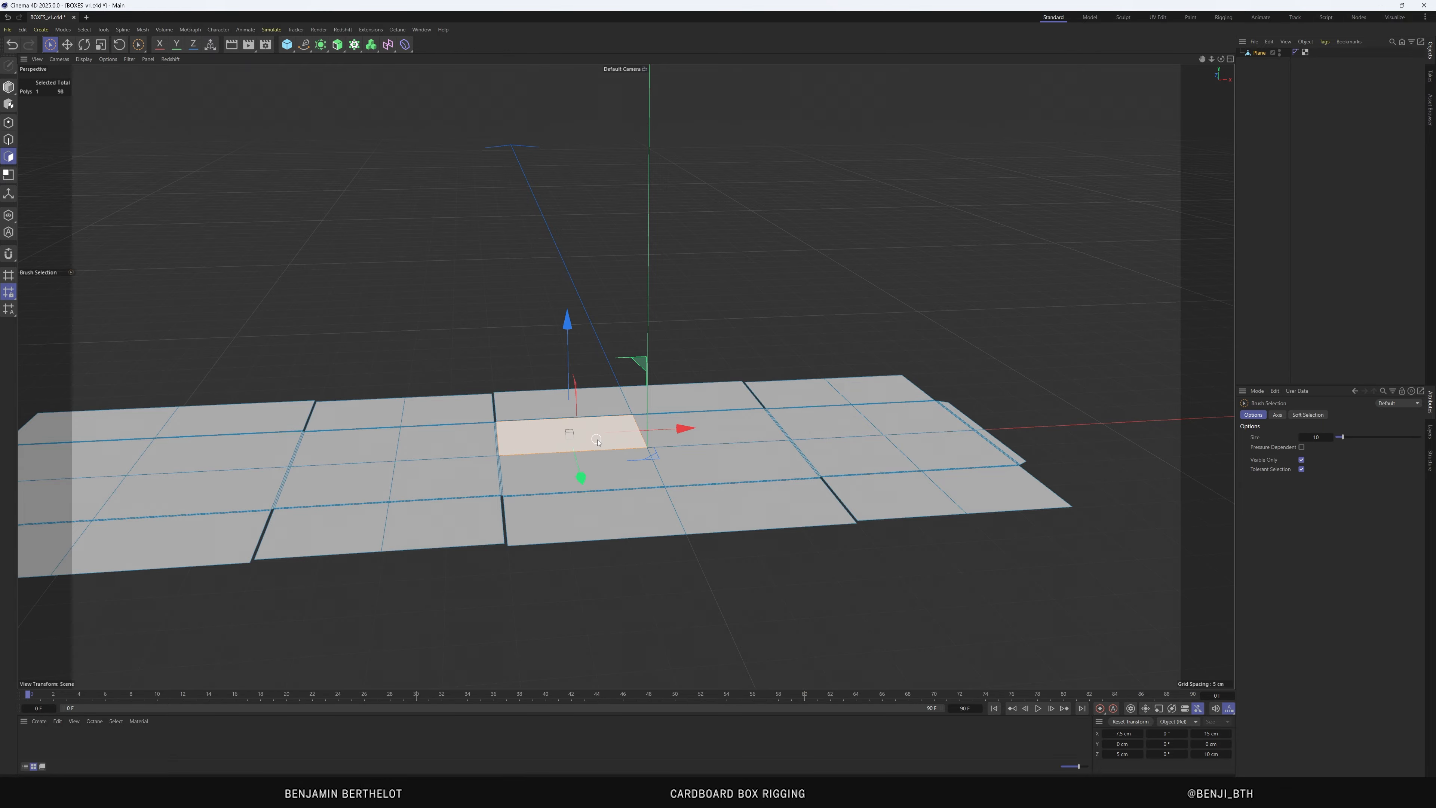
key(ctrl+a)
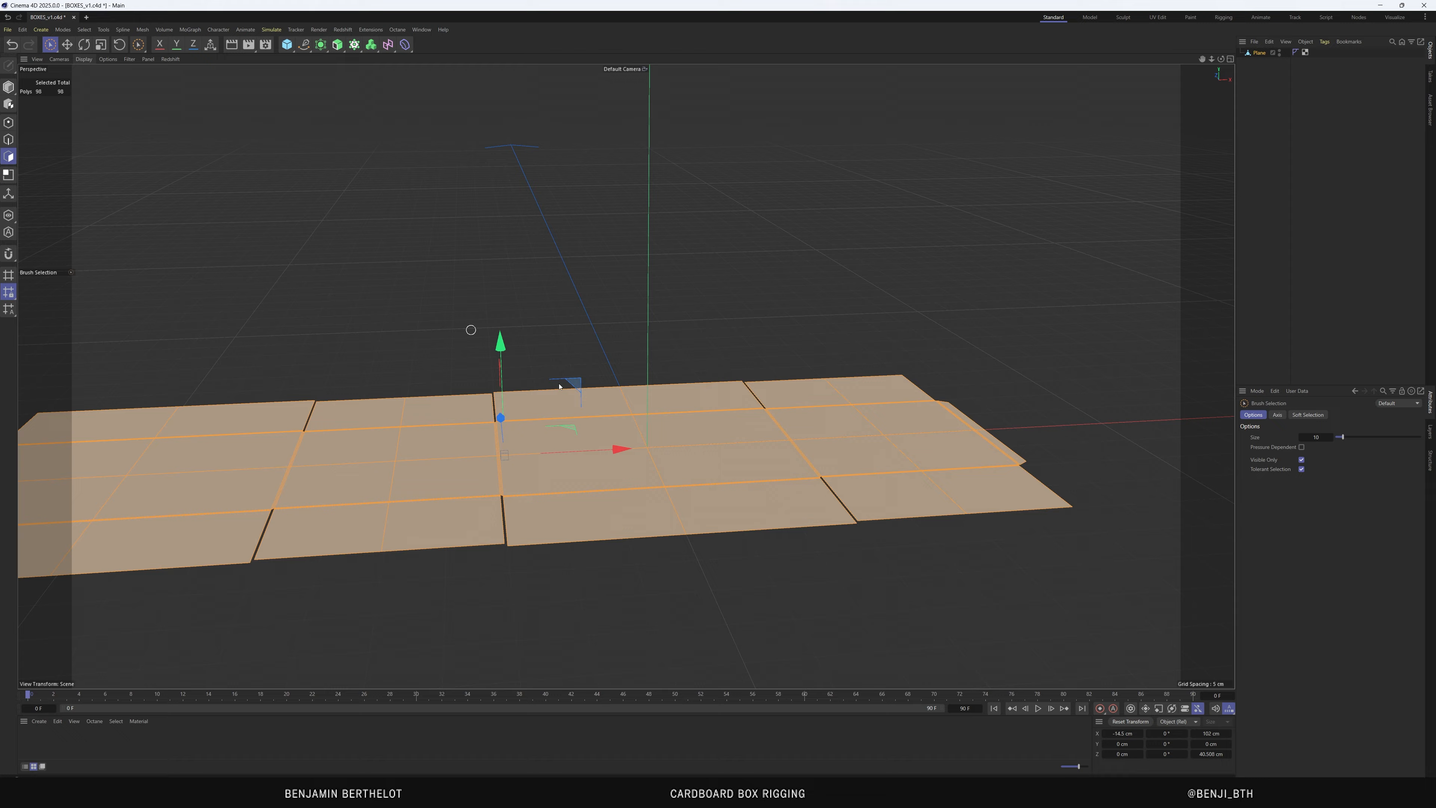
mouse_move(623, 456)
alt+mouse_down()
mouse_move(600, 420)
mouse_move(613, 478)
alt+mouse_up()
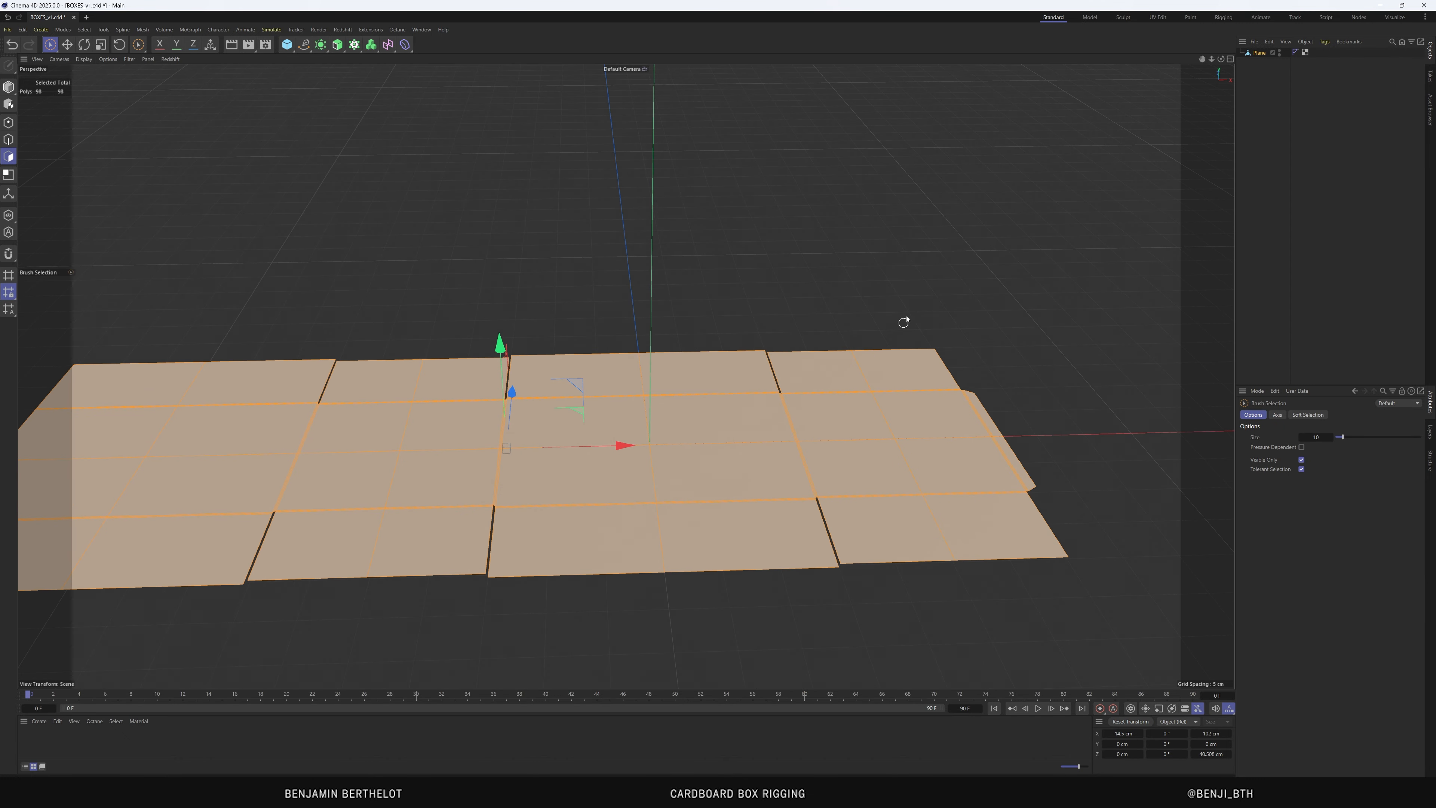
key(m)
key(t)
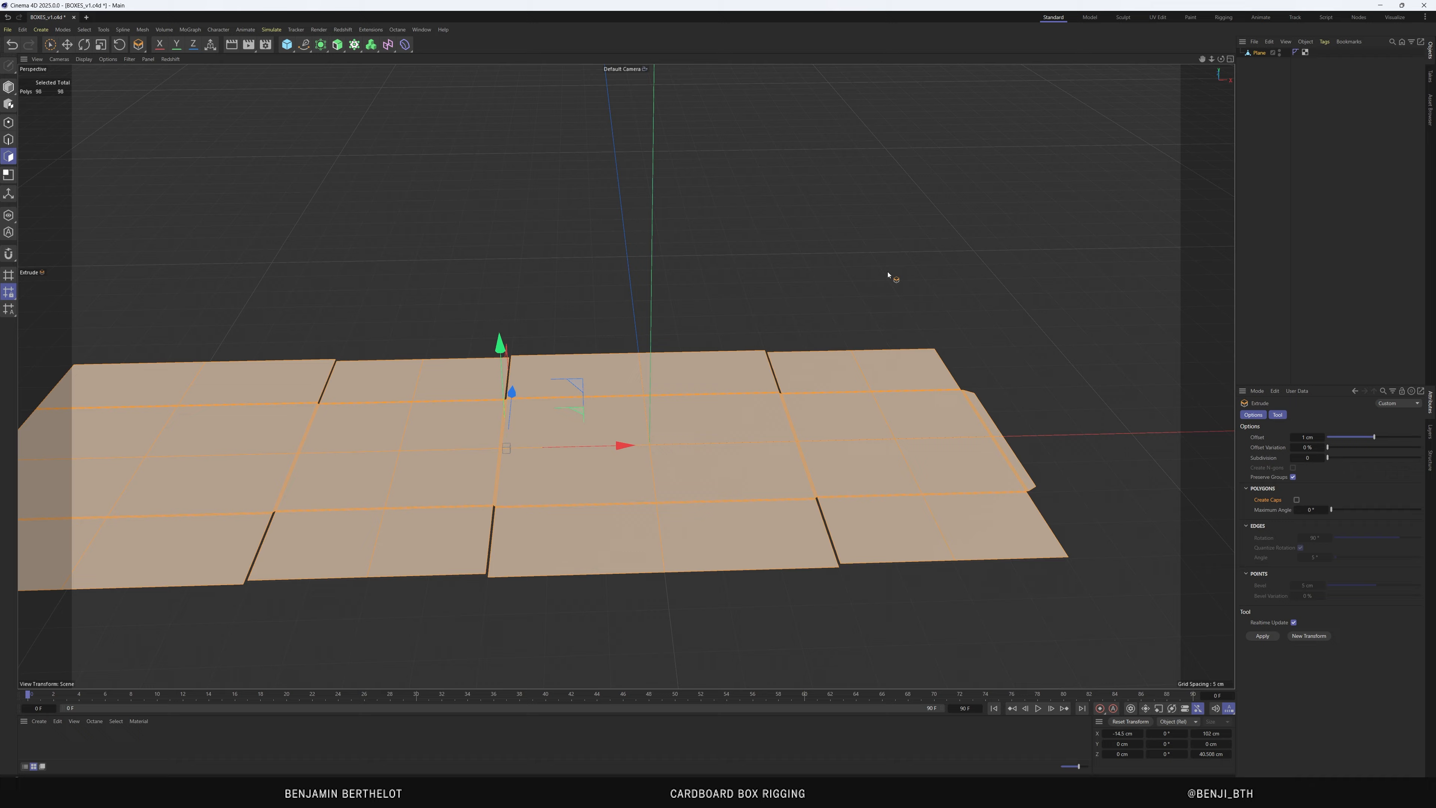
double_click(1306, 437)
text(0.15)
key(Return)
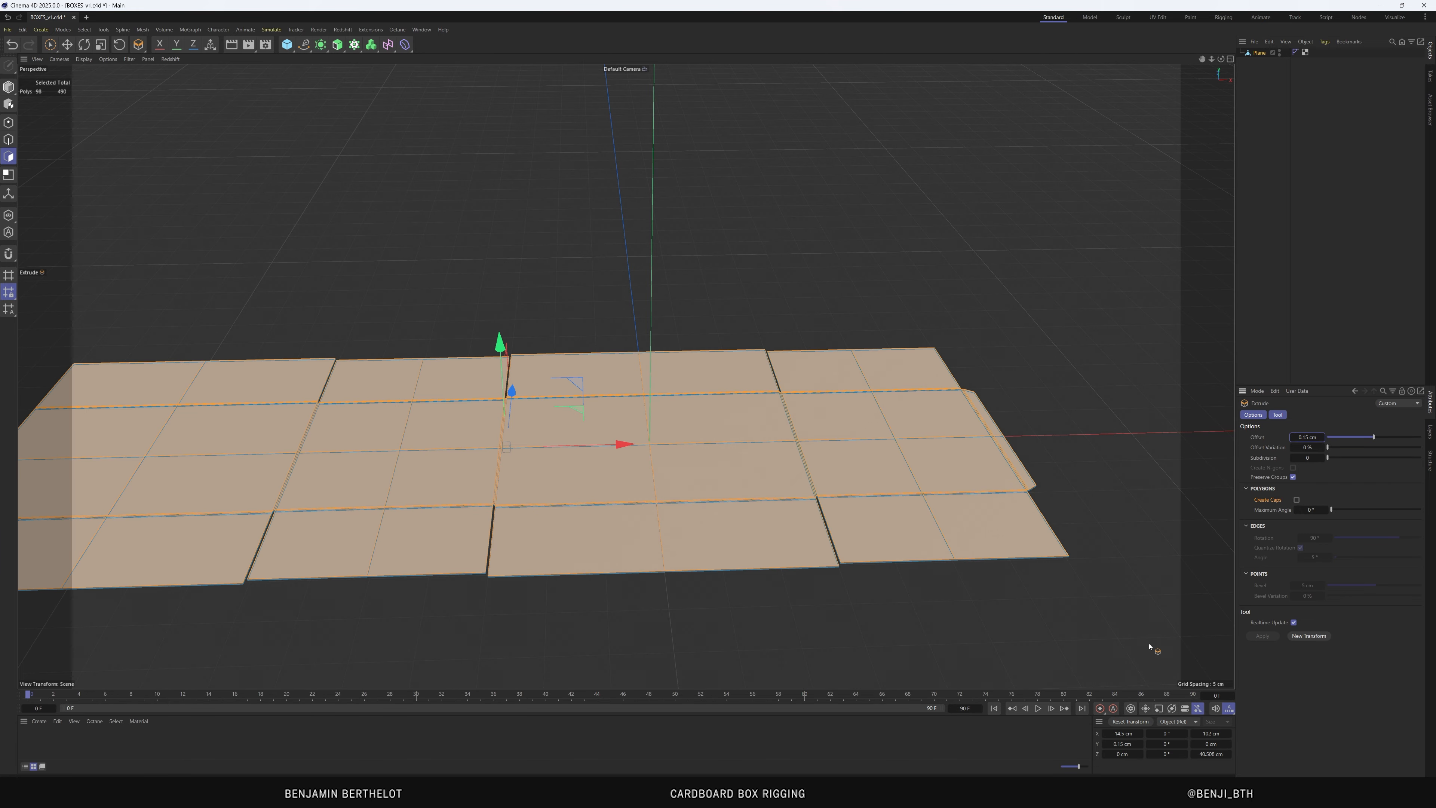
Enable Create Caps for the extrusion so the cardboard's underside is closed, and inspect the thickened box
scroll(1106, 624, up, 3)
scroll(1027, 538, up, 8)
mouse_move(1007, 498)
alt+mouse_down()
mouse_move(1004, 433)
mouse_move(1009, 465)
mouse_move(1009, 440)
mouse_move(1009, 452)
mouse_move(907, 467)
mouse_move(1071, 461)
mouse_move(971, 459)
mouse_move(1003, 455)
alt+mouse_up()
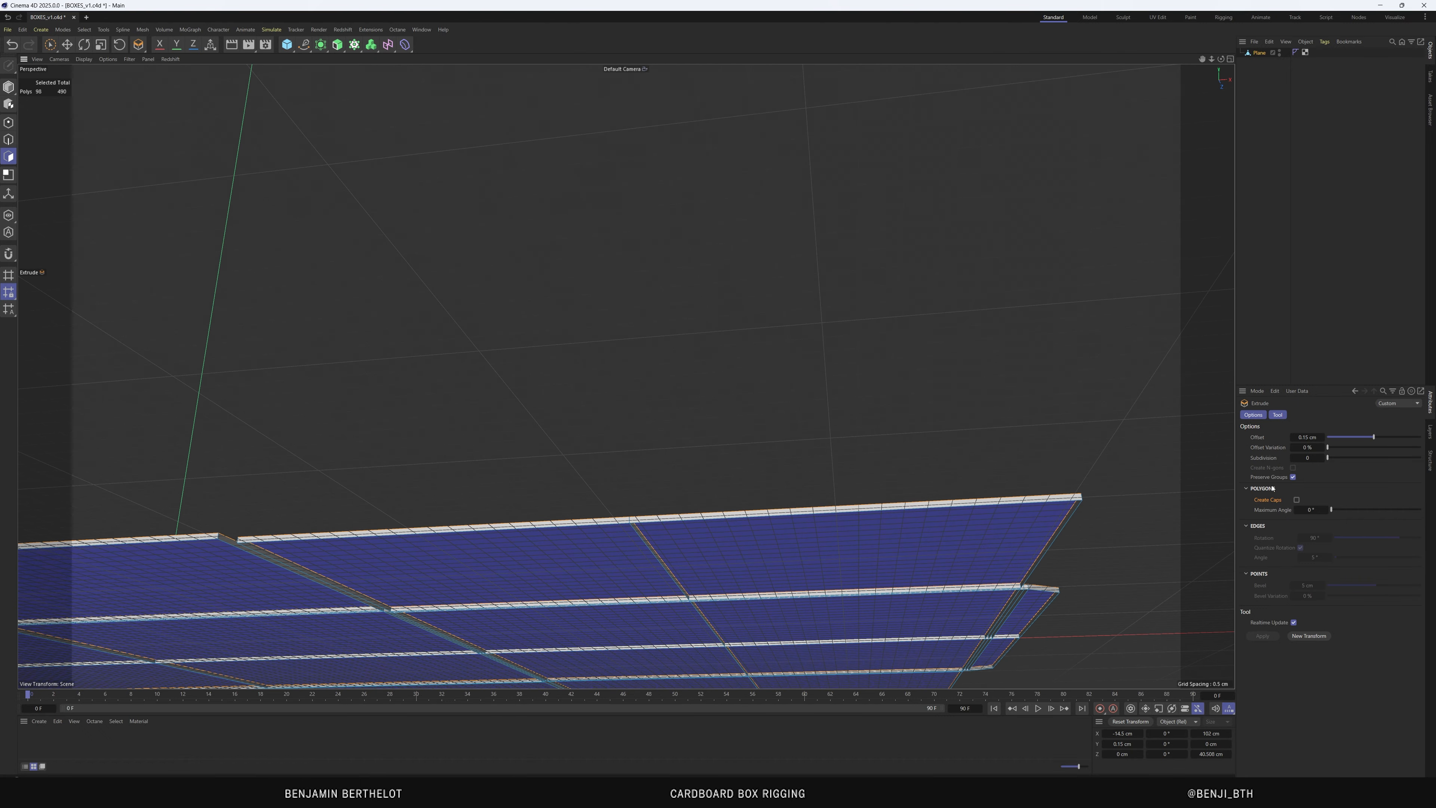
click(1297, 500)
click(1297, 500)
click(1297, 500)
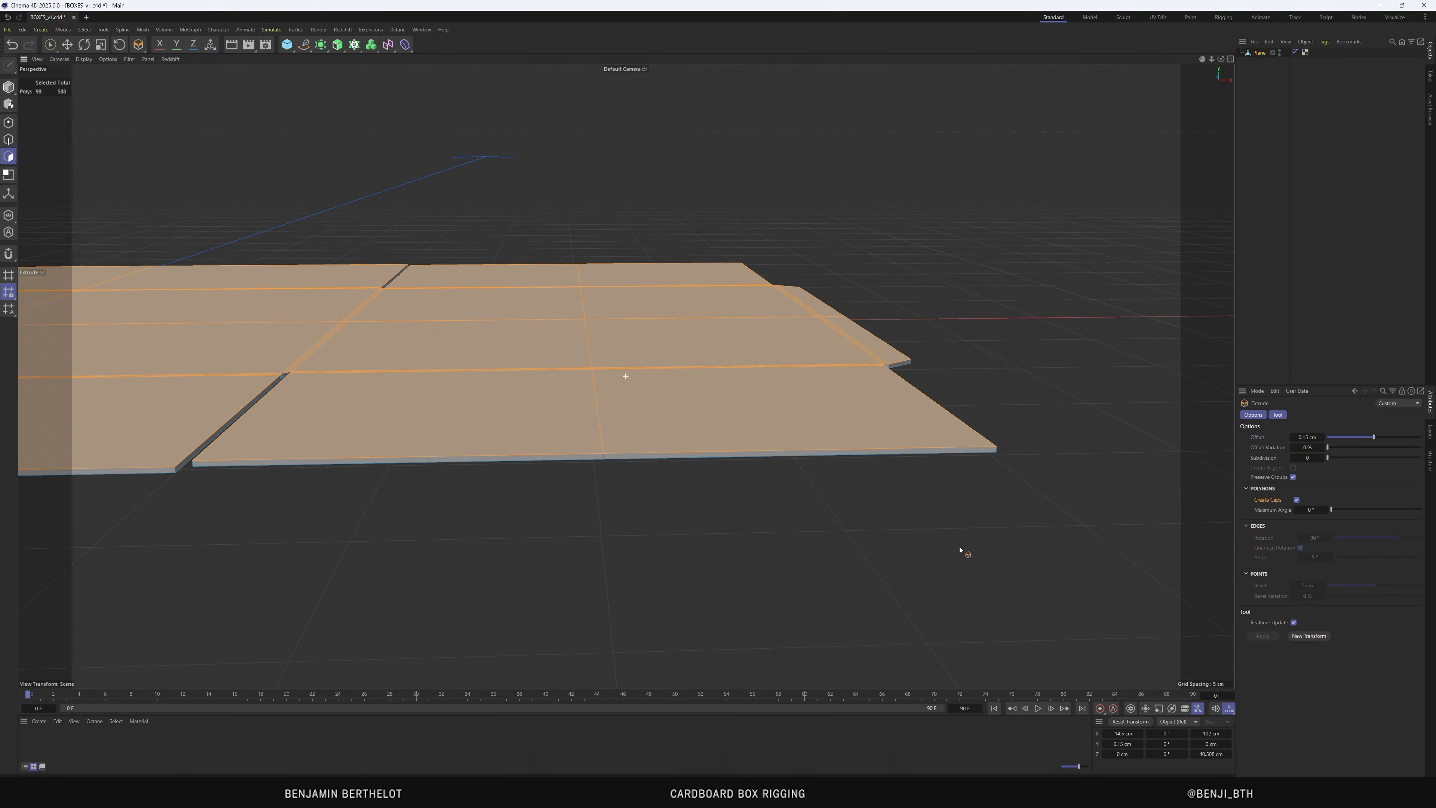
alt+drag(960, 549, 1063, 592)
scroll(1063, 594, down, 5)
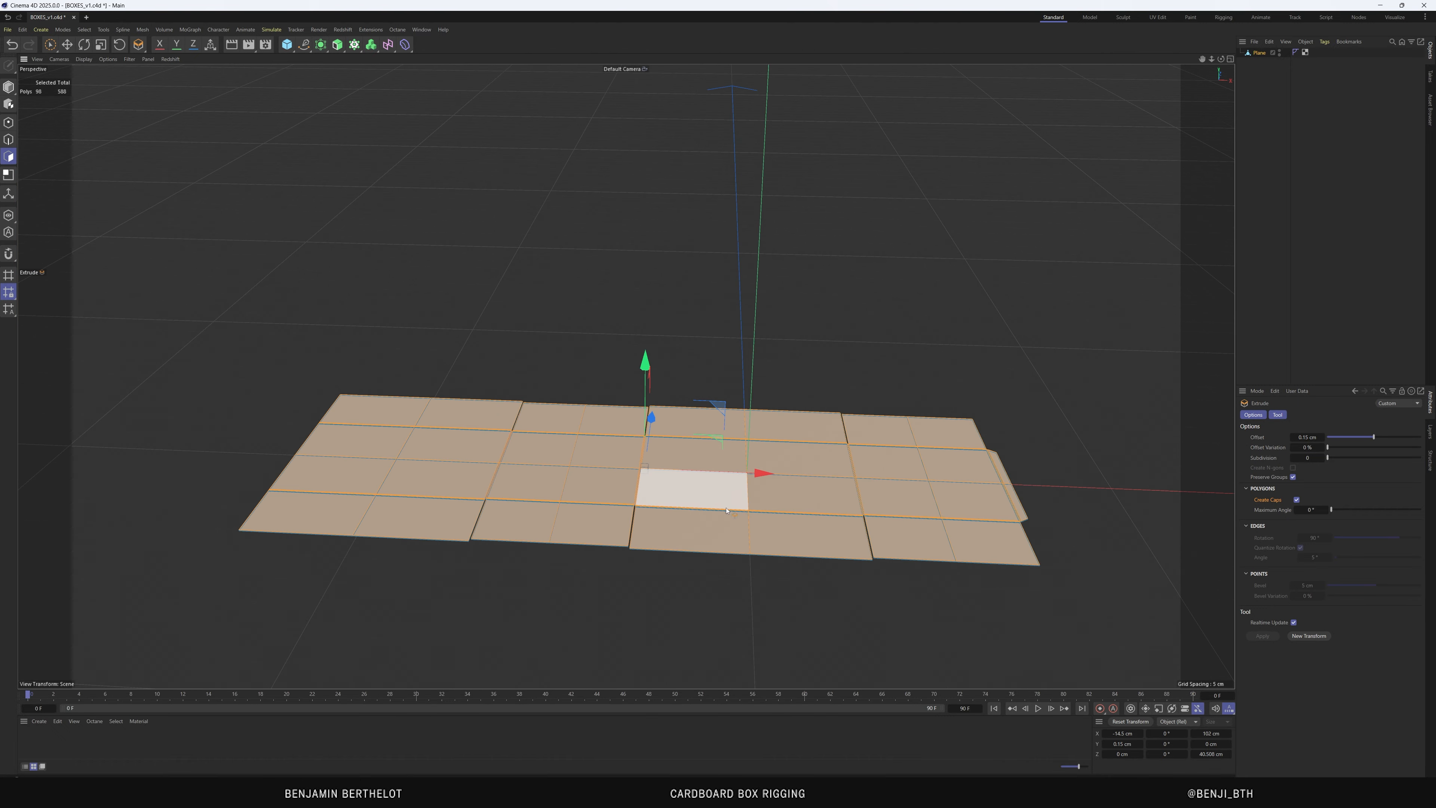
alt+drag(725, 505, 652, 537)
scroll(721, 492, up, 10)
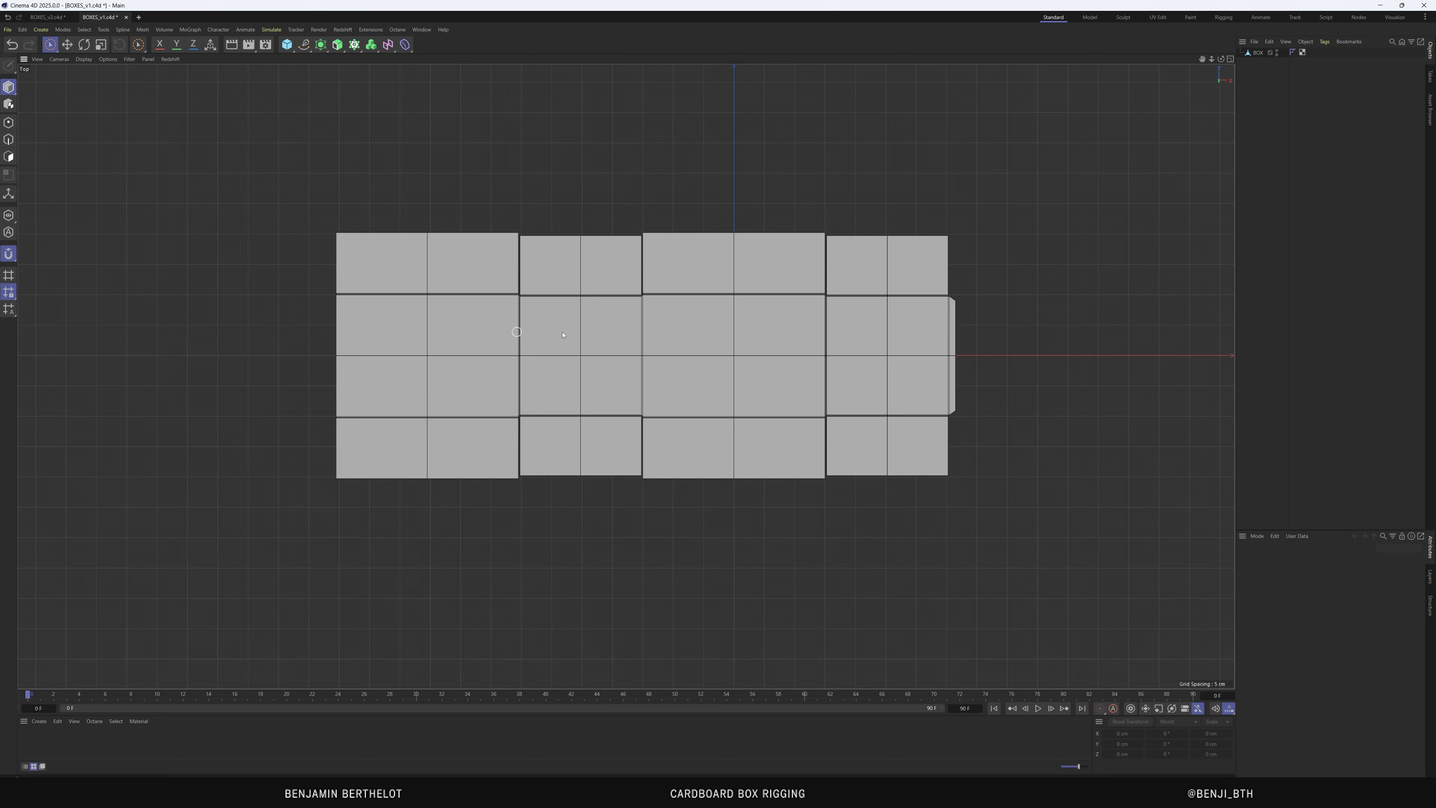
Add a joint at the centre of the box's third panel and name it ROOT
scroll(758, 320, up, 3)
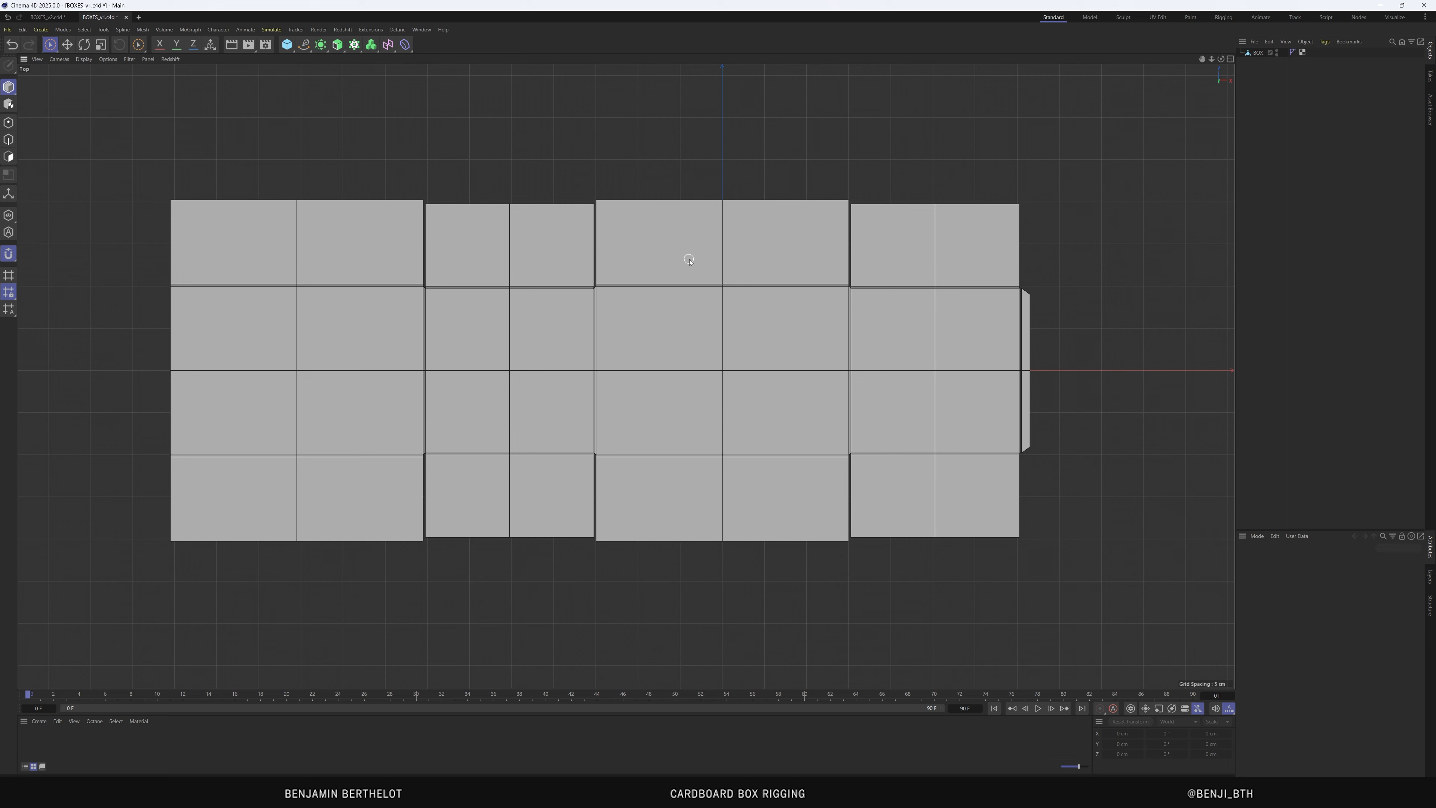
scroll(681, 255, up, 1)
scroll(955, 283, down, 1)
scroll(594, 355, up, 1)
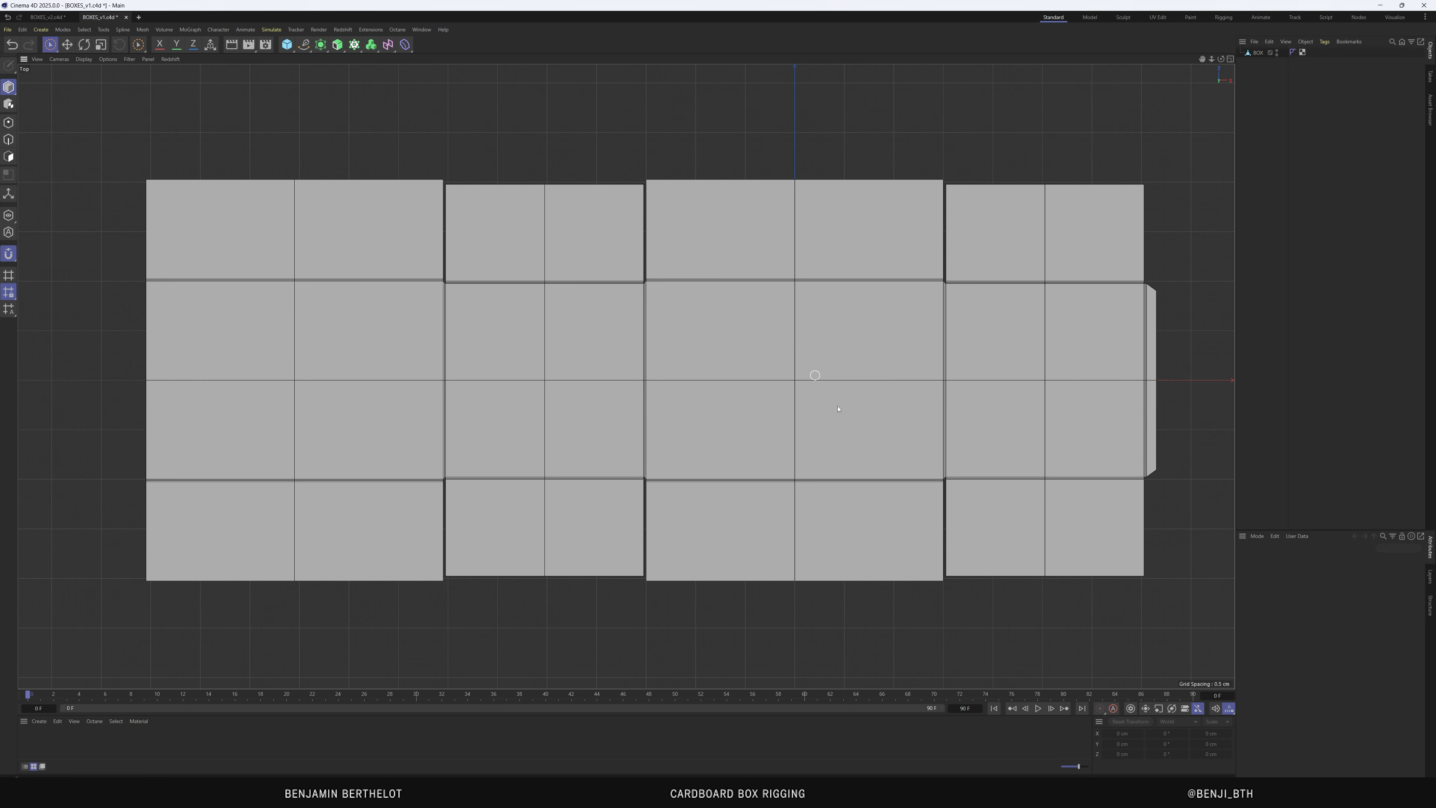
key(shift+c)
text(joint)
key(Return)
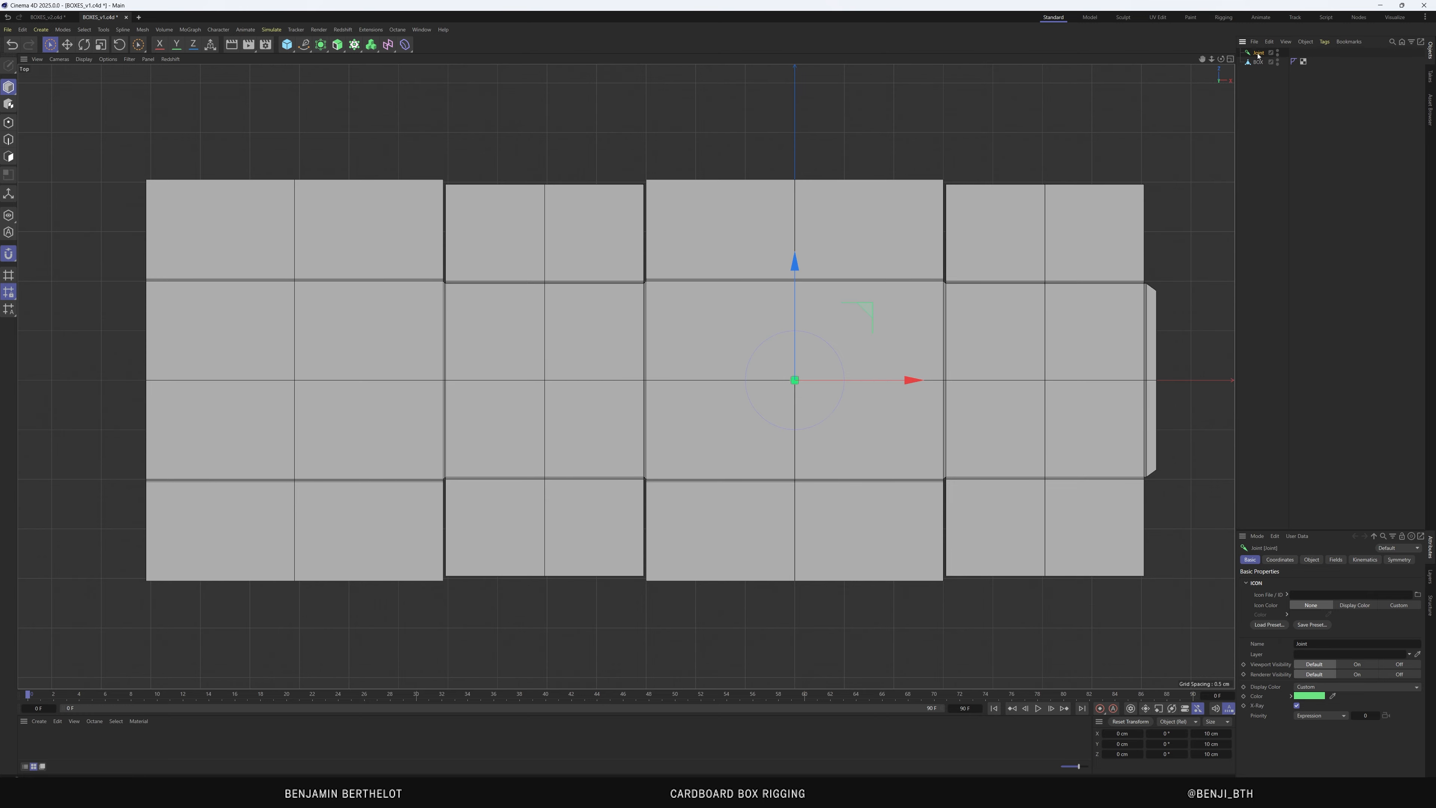
double_click(1258, 53)
text(ROOT)
key(Return)
With snapping enabled, raise the ROOT joint to the cardboard's upper surface at Y 0.15 cm in the right view, and return to the top view
key(F3)
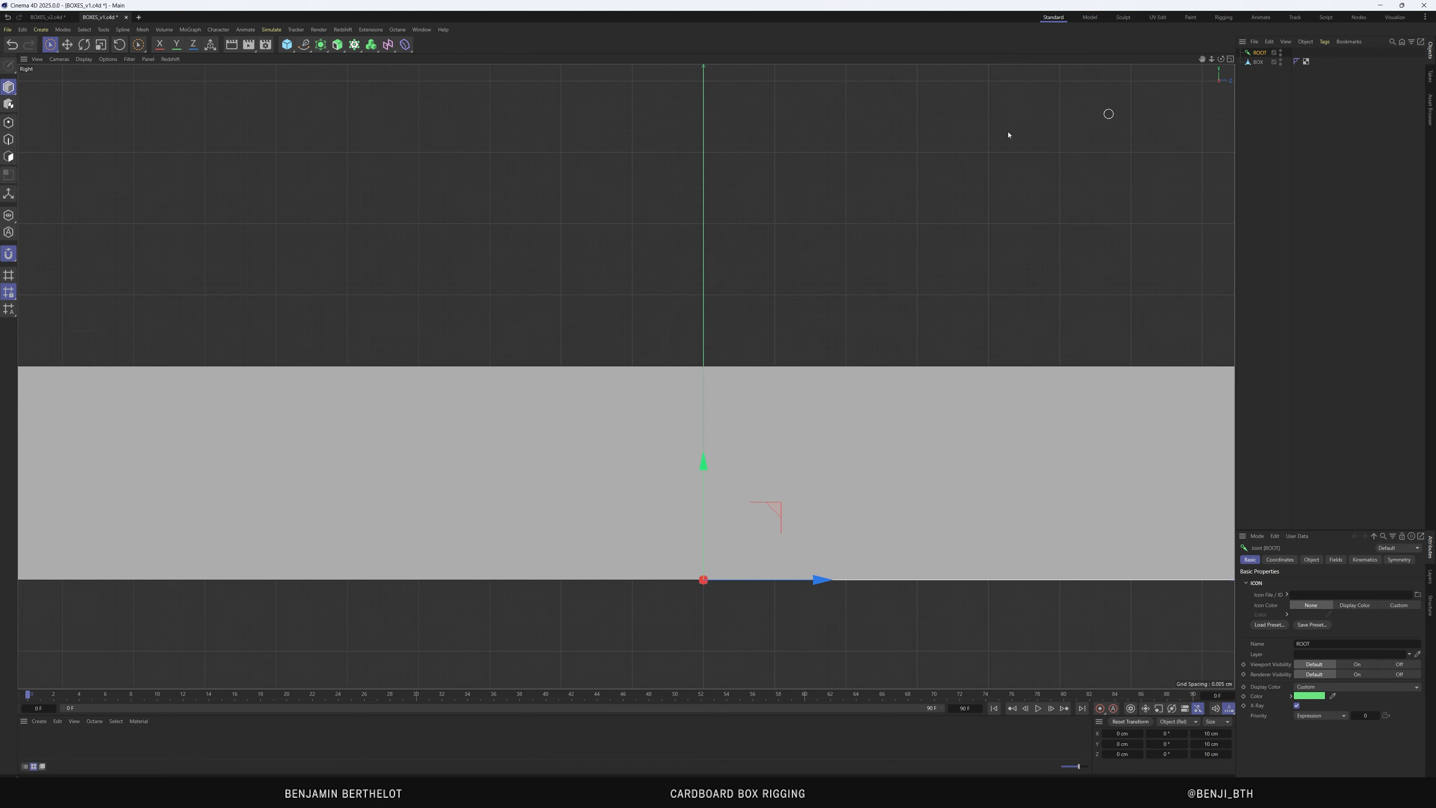
scroll(716, 277, down, 3)
scroll(715, 399, down, 8)
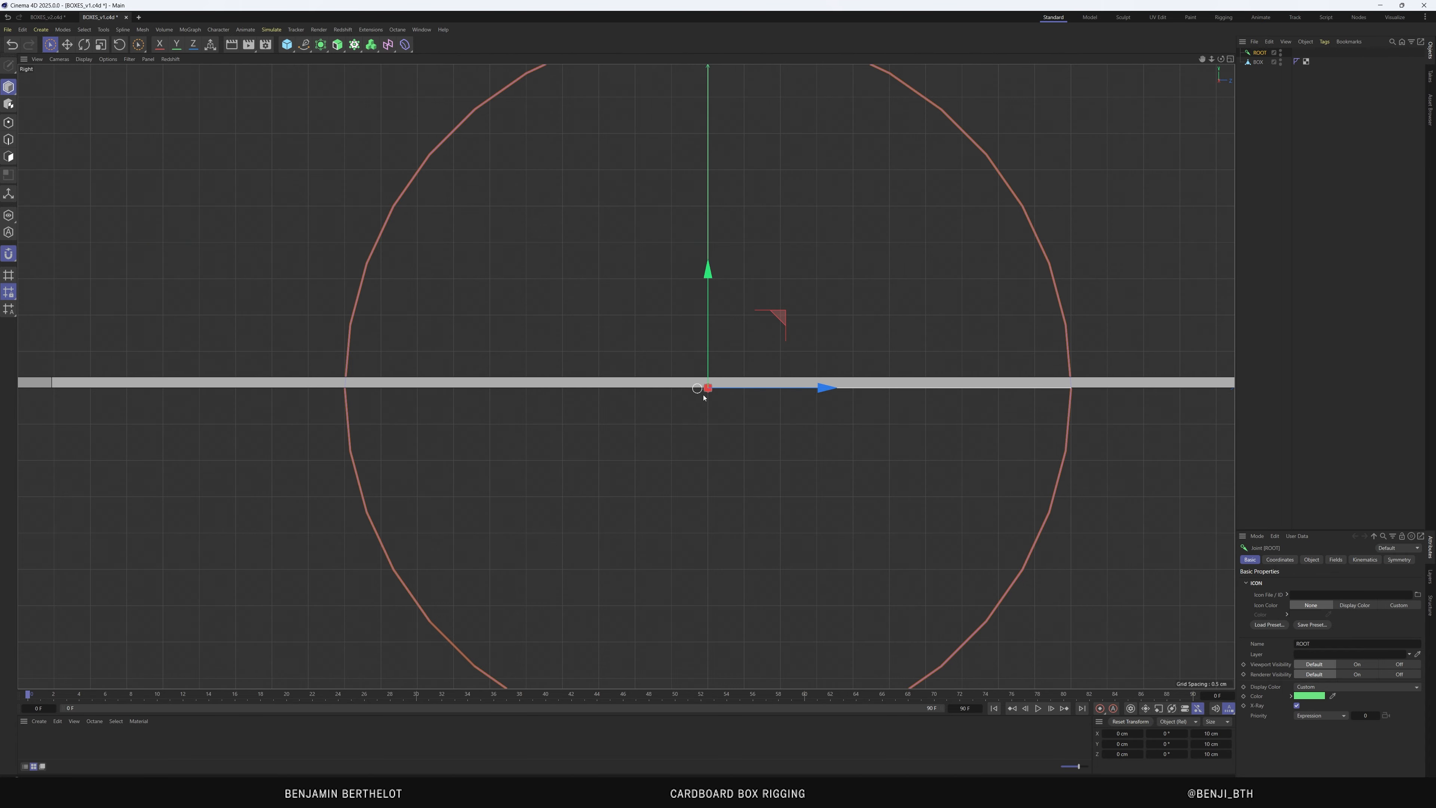
scroll(707, 385, up, 8)
drag(708, 290, 724, 163)
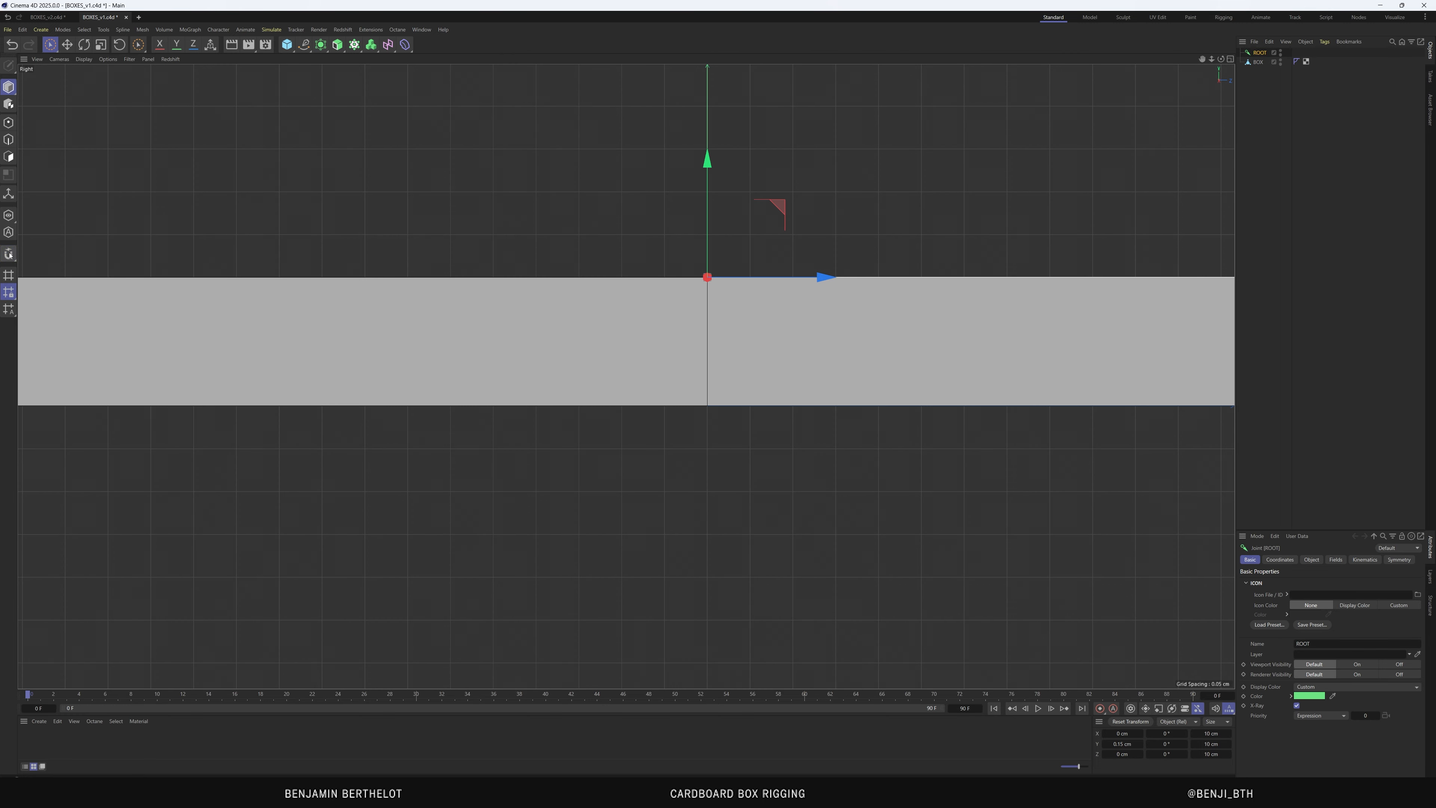
drag(708, 160, 717, 212)
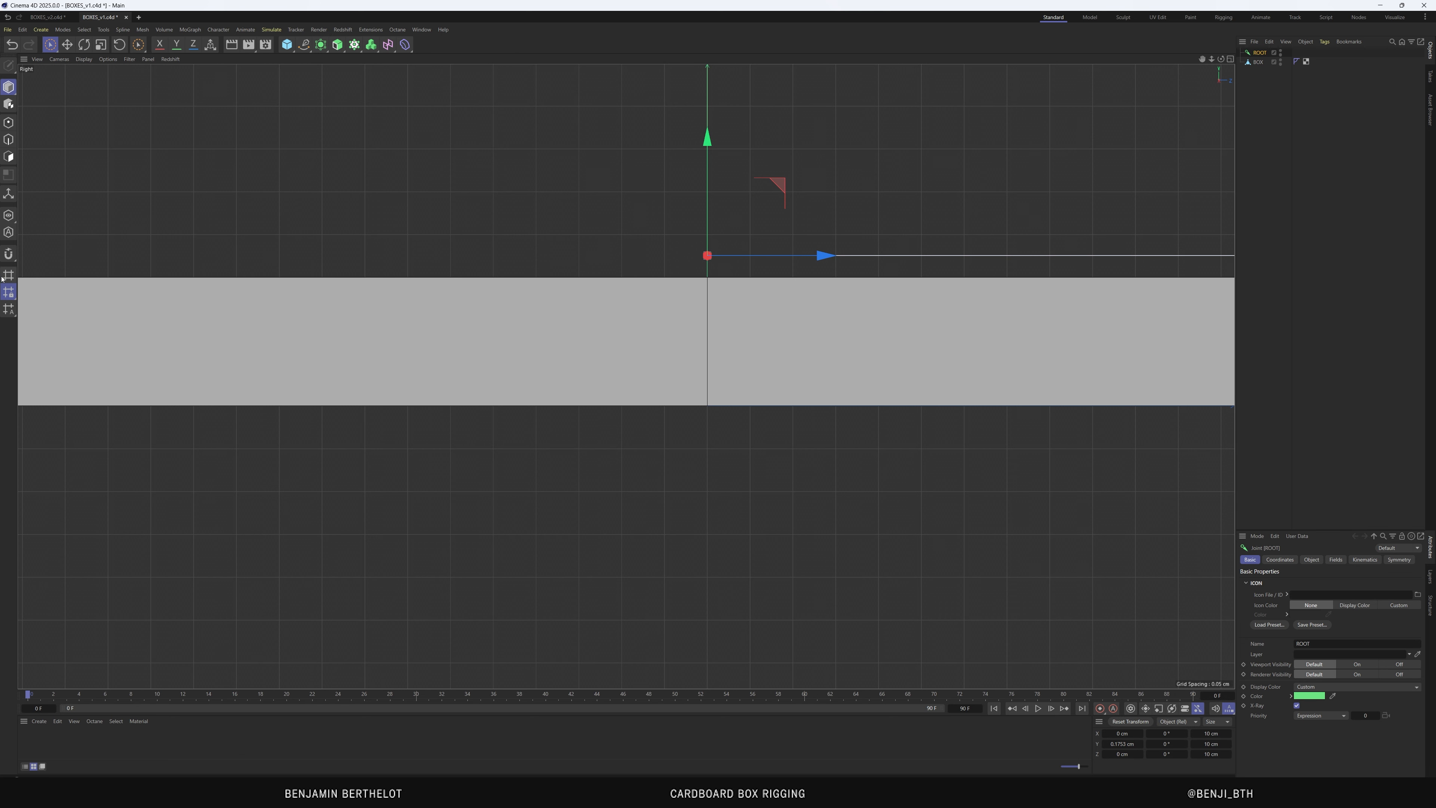
click(9, 253)
drag(713, 143, 715, 172)
key(F2)
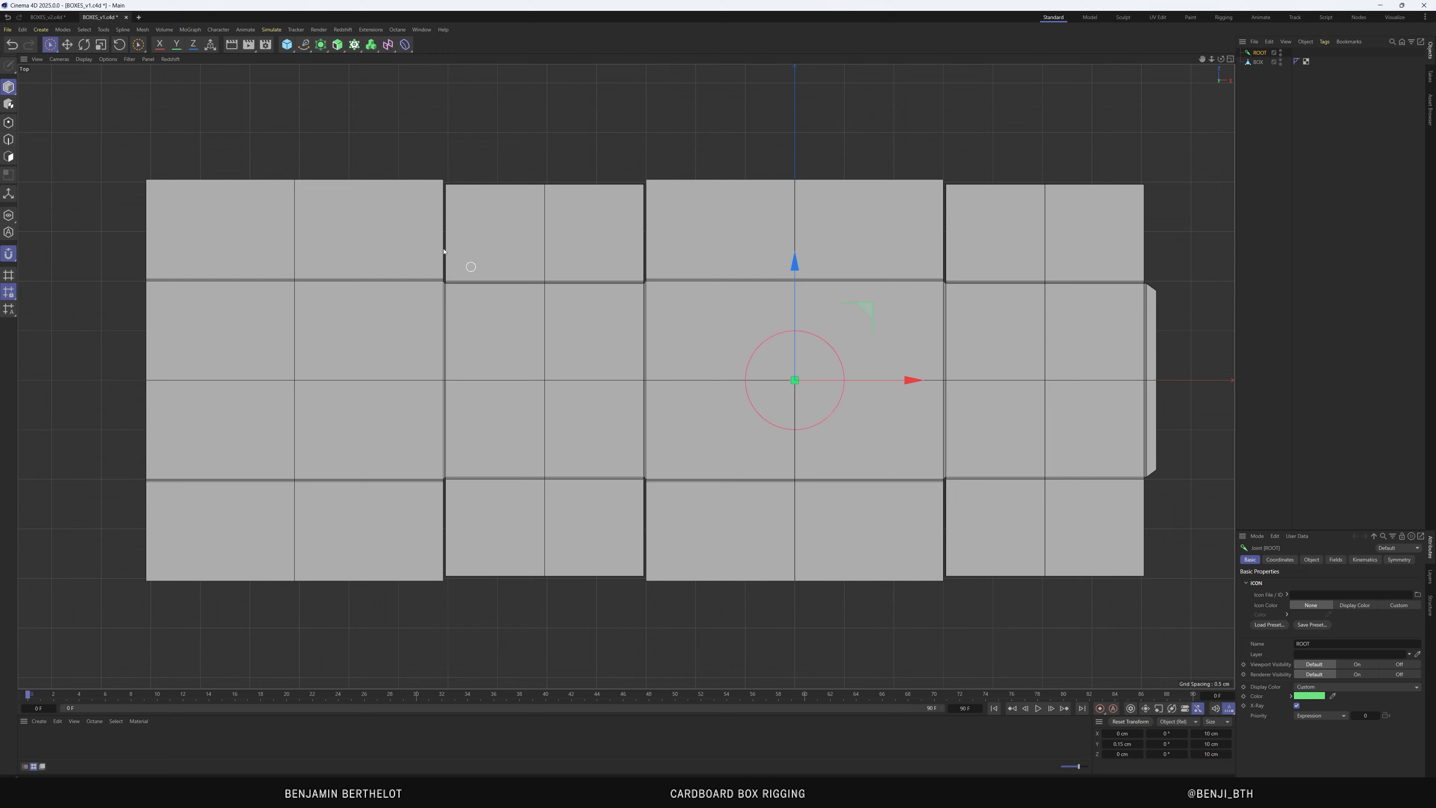
Examine the joint hierarchy of the finished rig in the other open document, including the RIGHT_01, RIGHT_TOP and RIGHT_BOTTOM joints
click(49, 17)
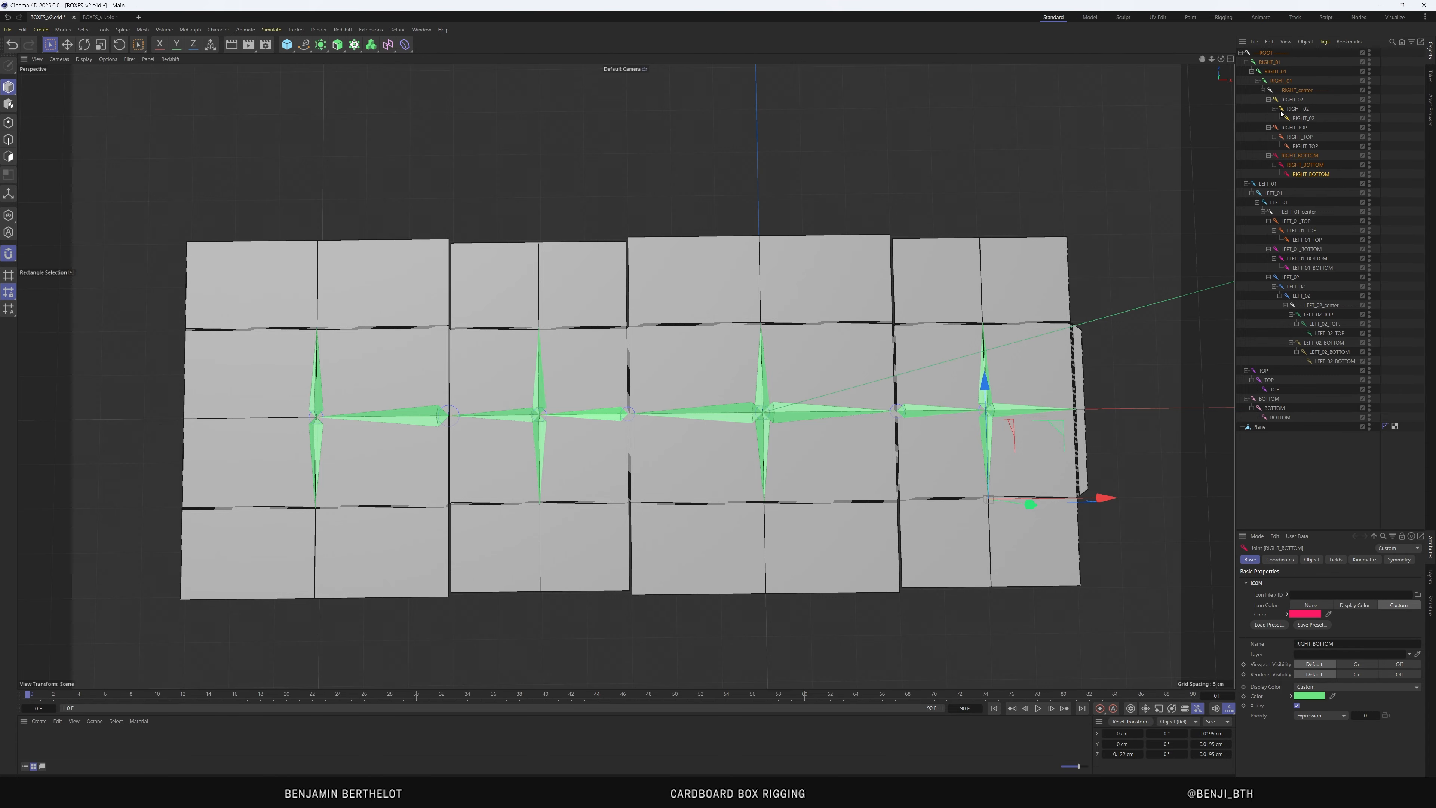
click(1268, 64)
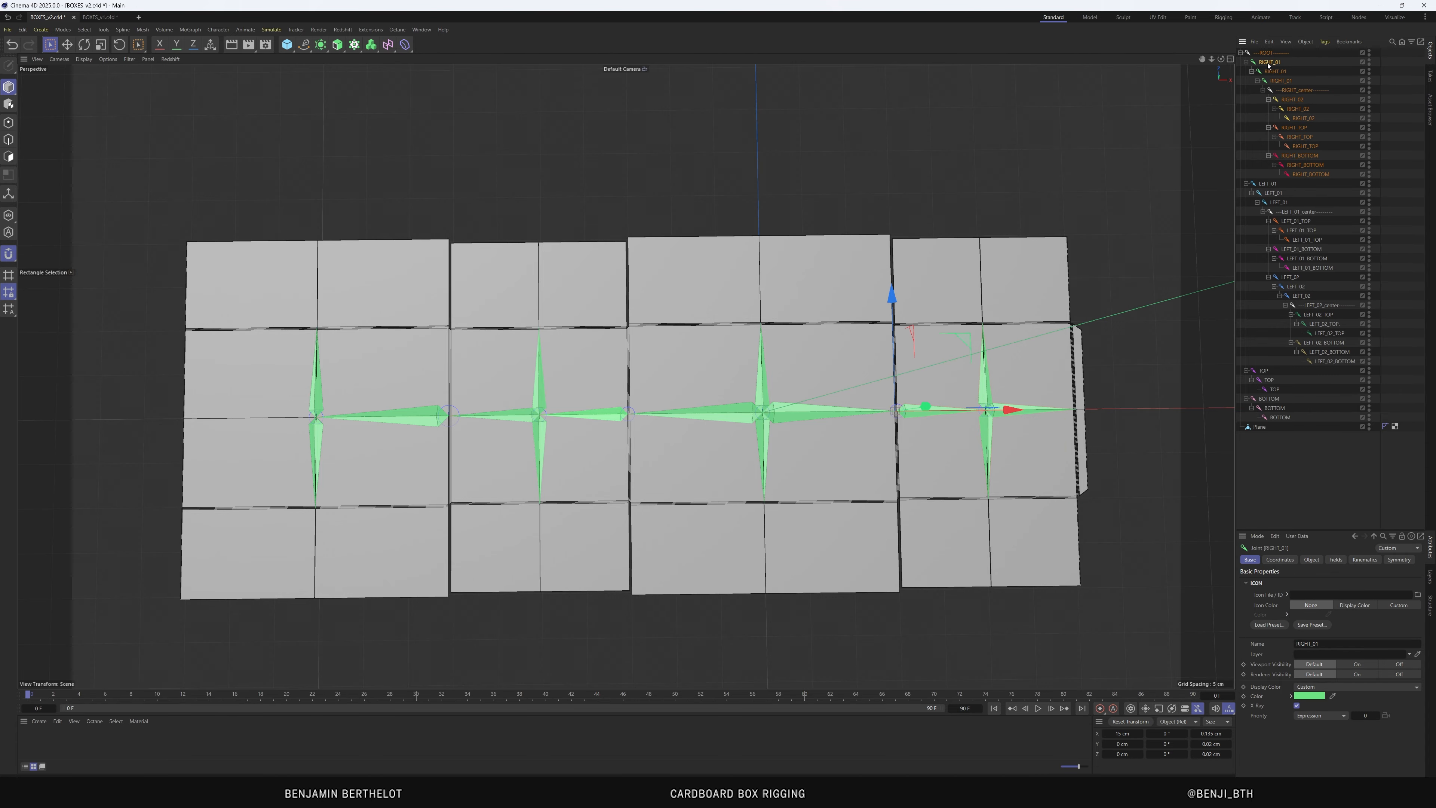
click(1279, 81)
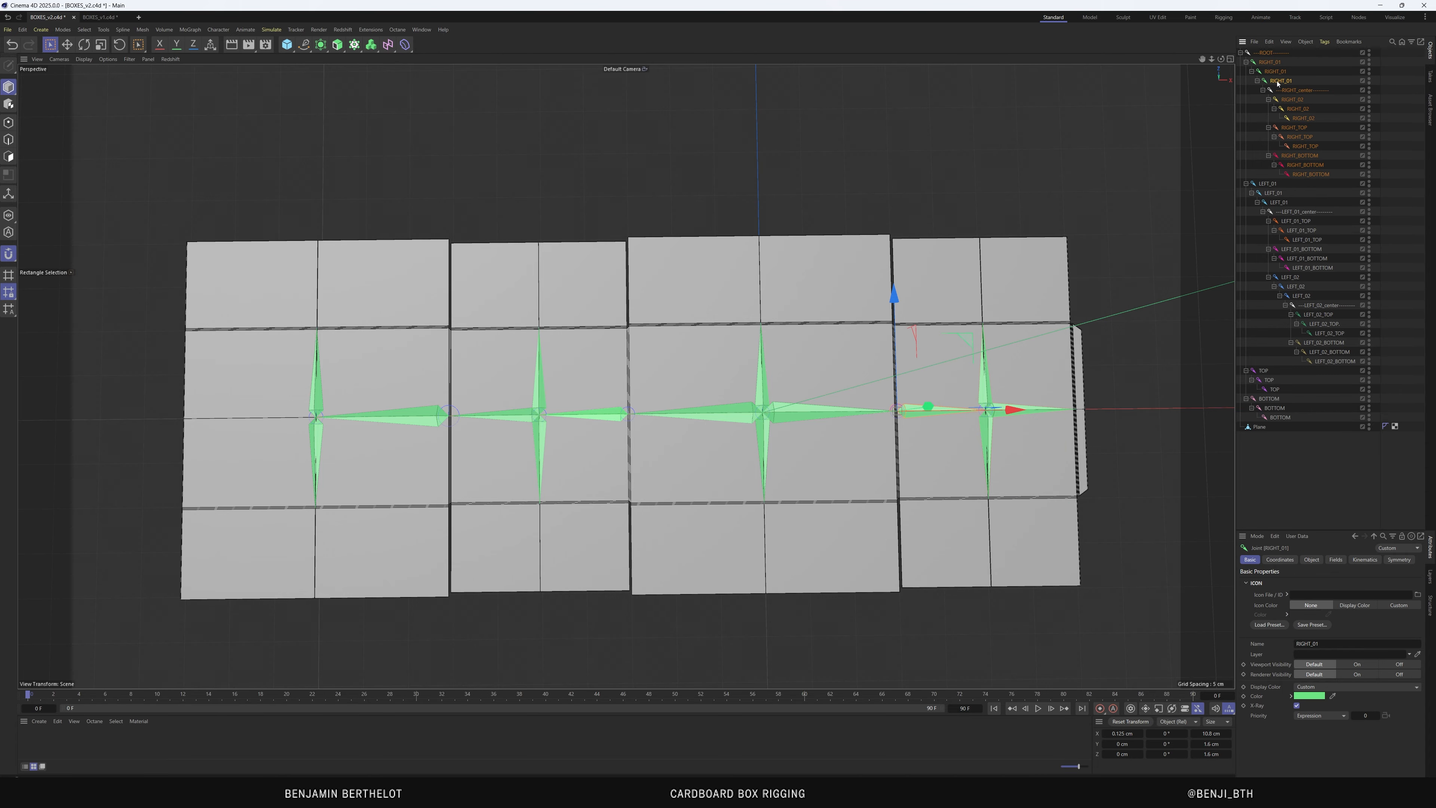
click(1270, 63)
click(1308, 119)
click(1295, 146)
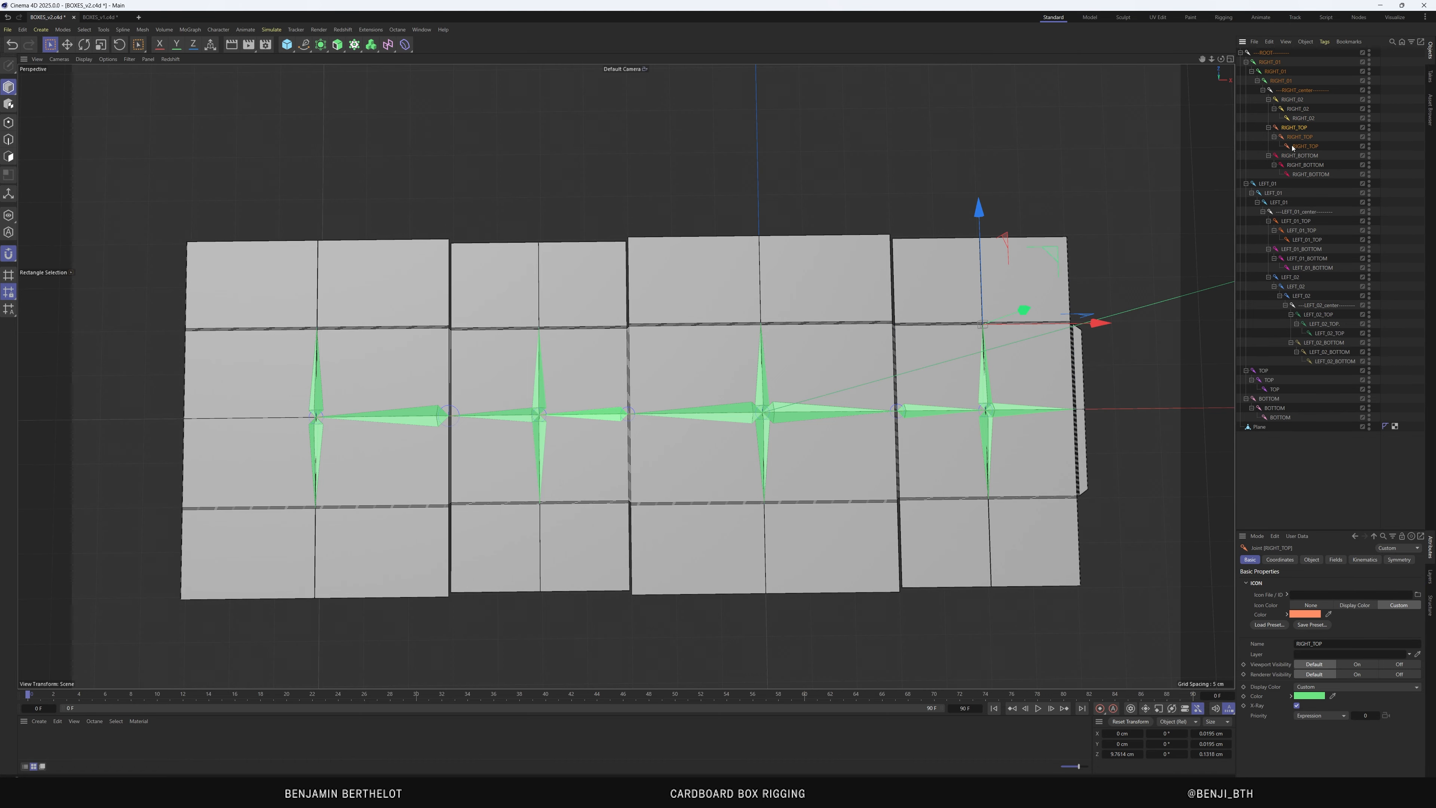
click(1291, 165)
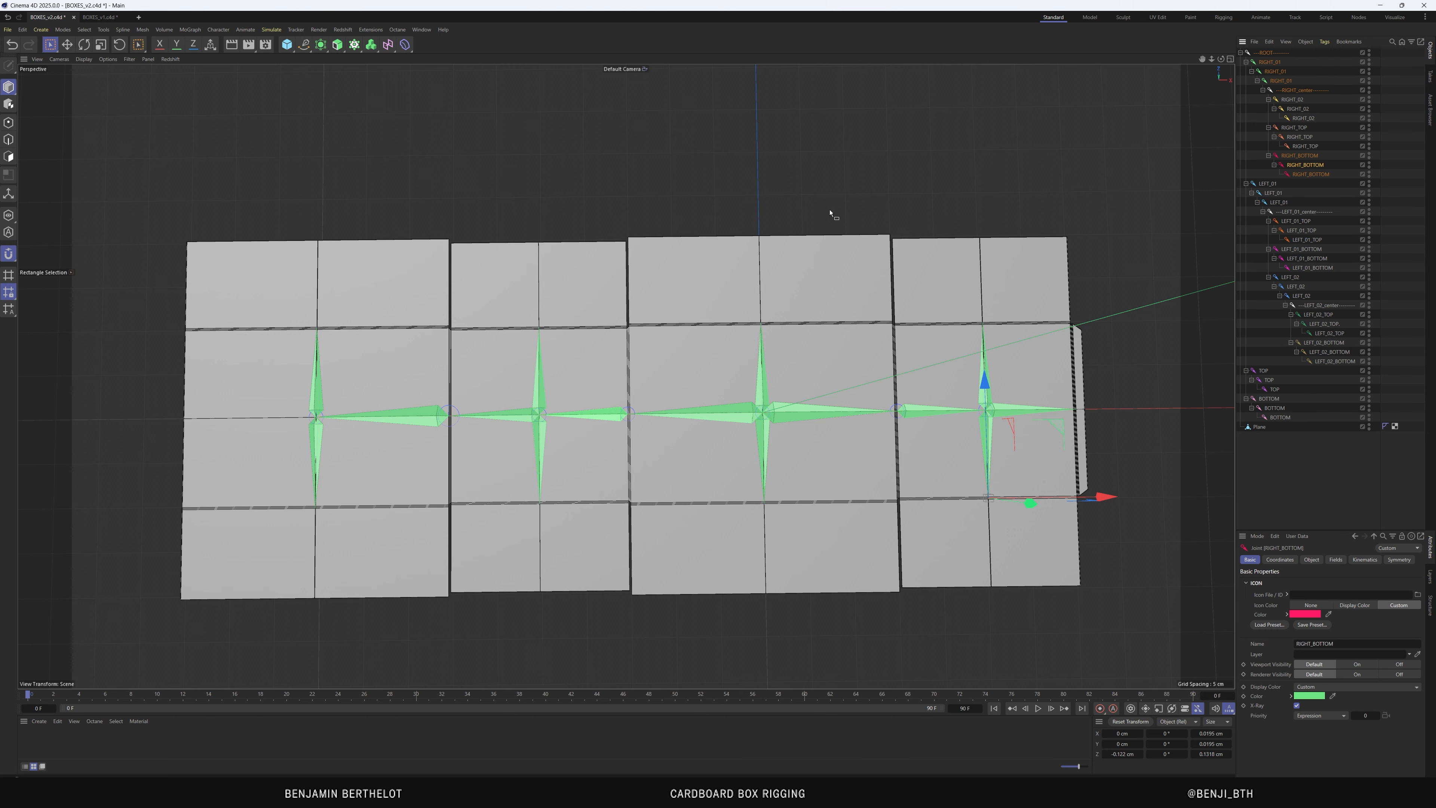
Return to the working document and set the ROOT joint's icon color to Custom with white
click(100, 17)
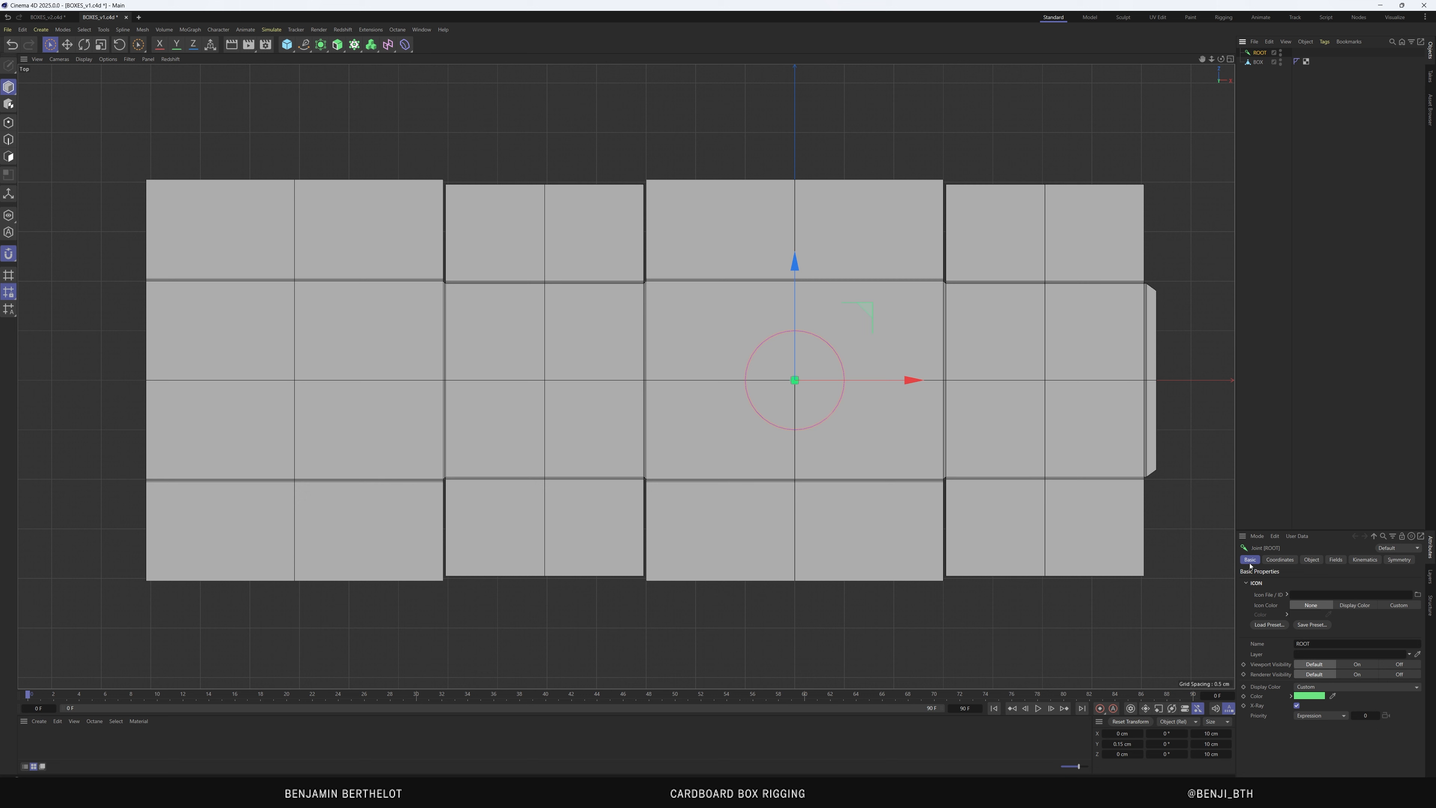
click(1398, 605)
click(1305, 614)
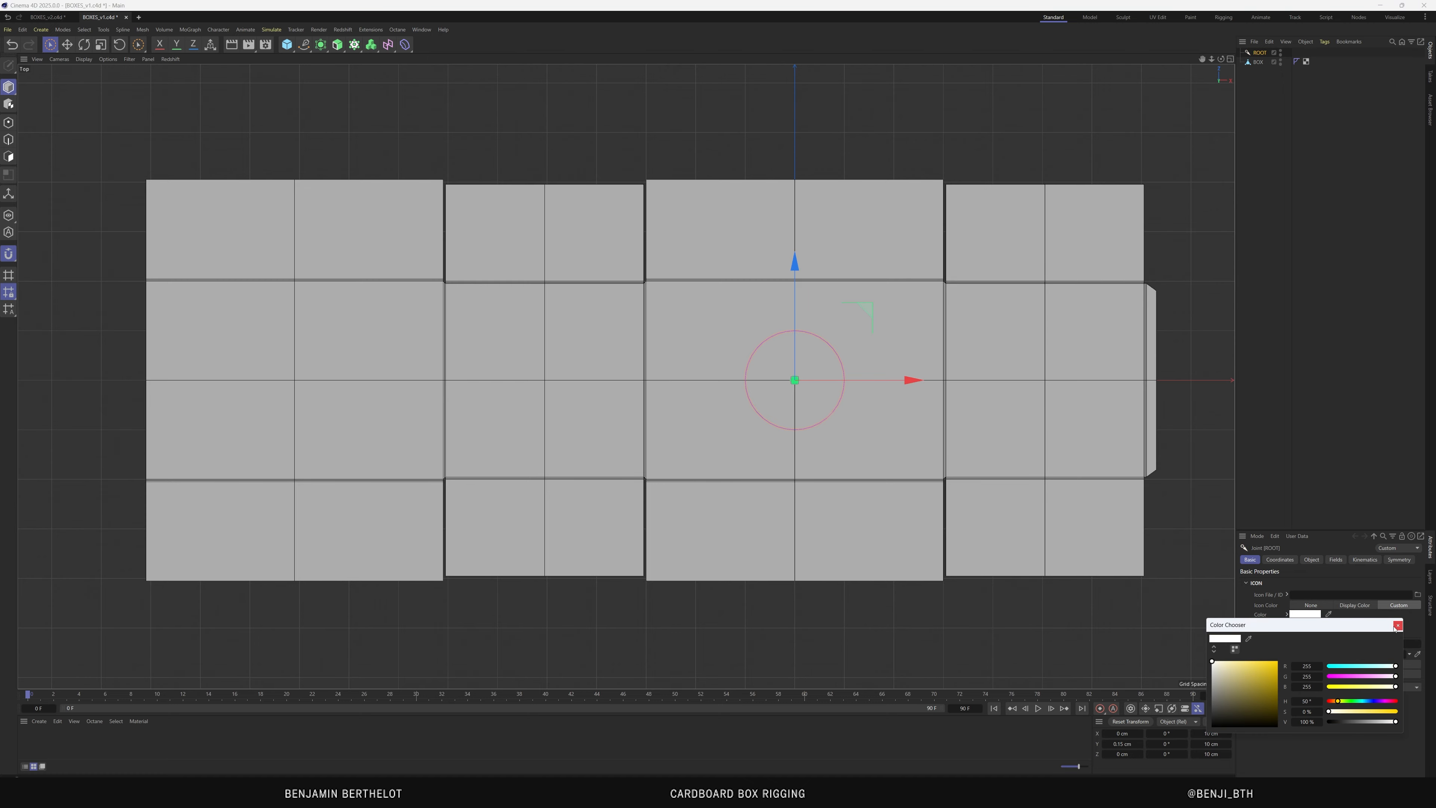
click(1397, 625)
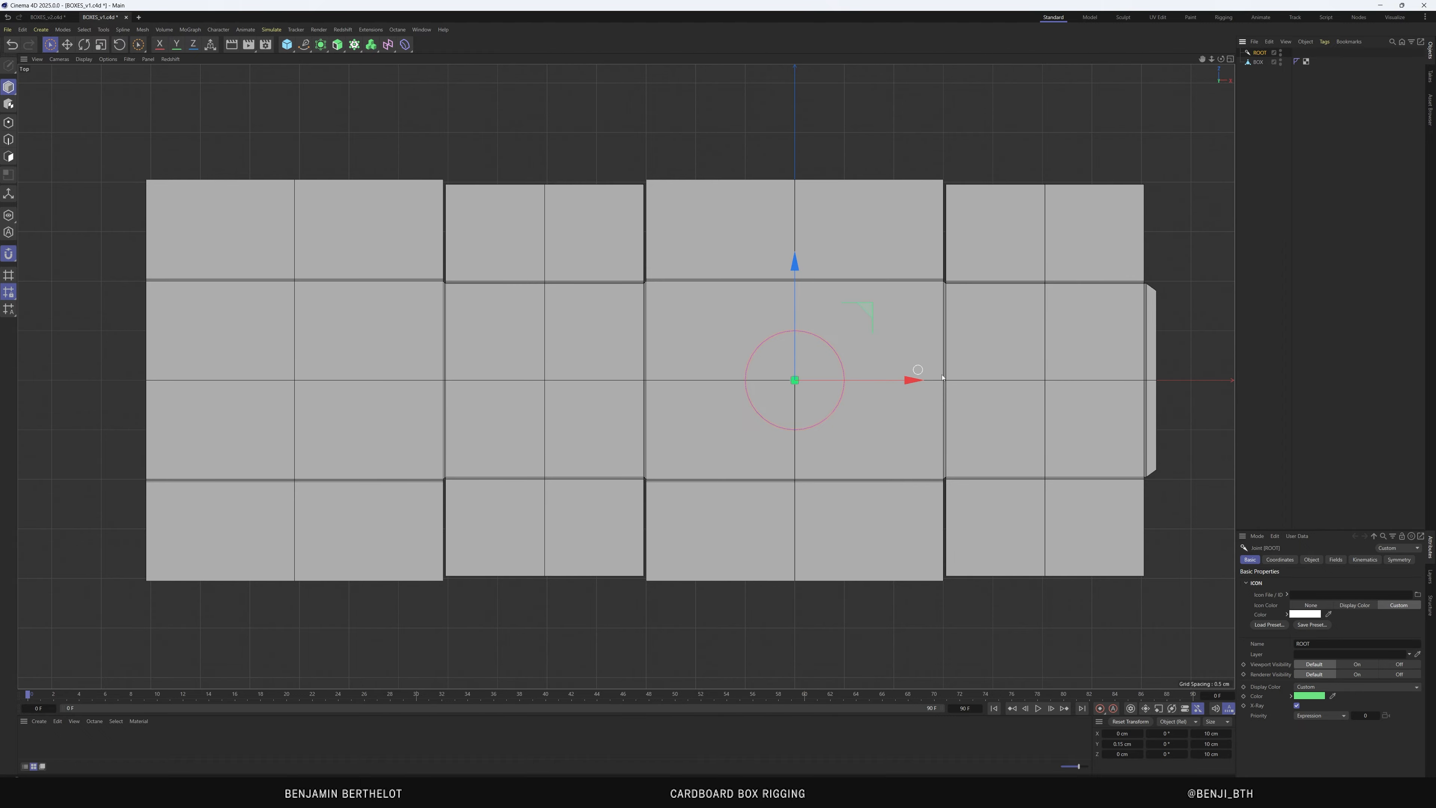
Duplicate the ROOT joint as its own child and rename the copy RIGHT_01
scroll(918, 378, up, 3)
scroll(798, 411, down, 3)
scroll(735, 398, up, 2)
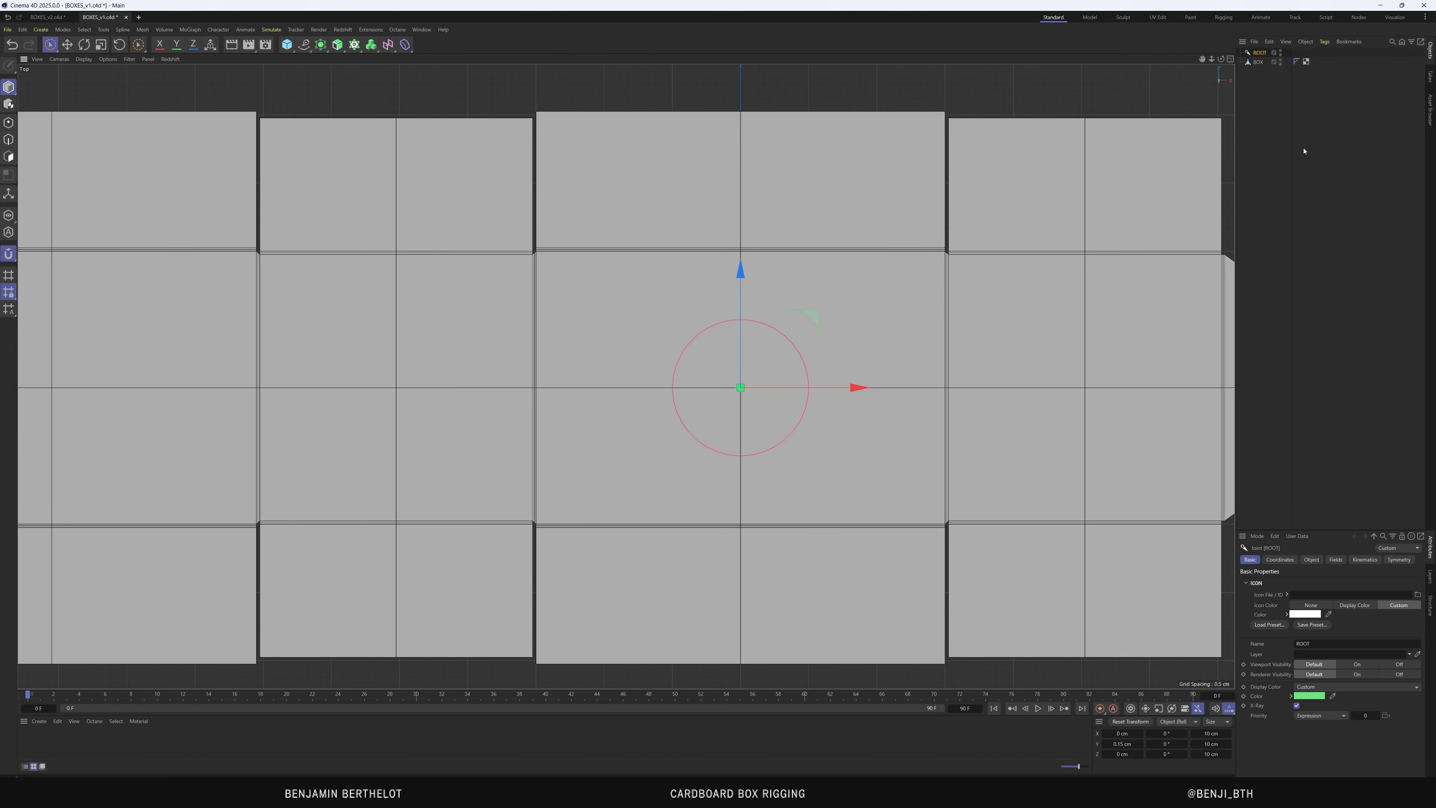
drag(1257, 54, 1255, 58)
drag(1260, 64, 1263, 57)
double_click(1266, 62)
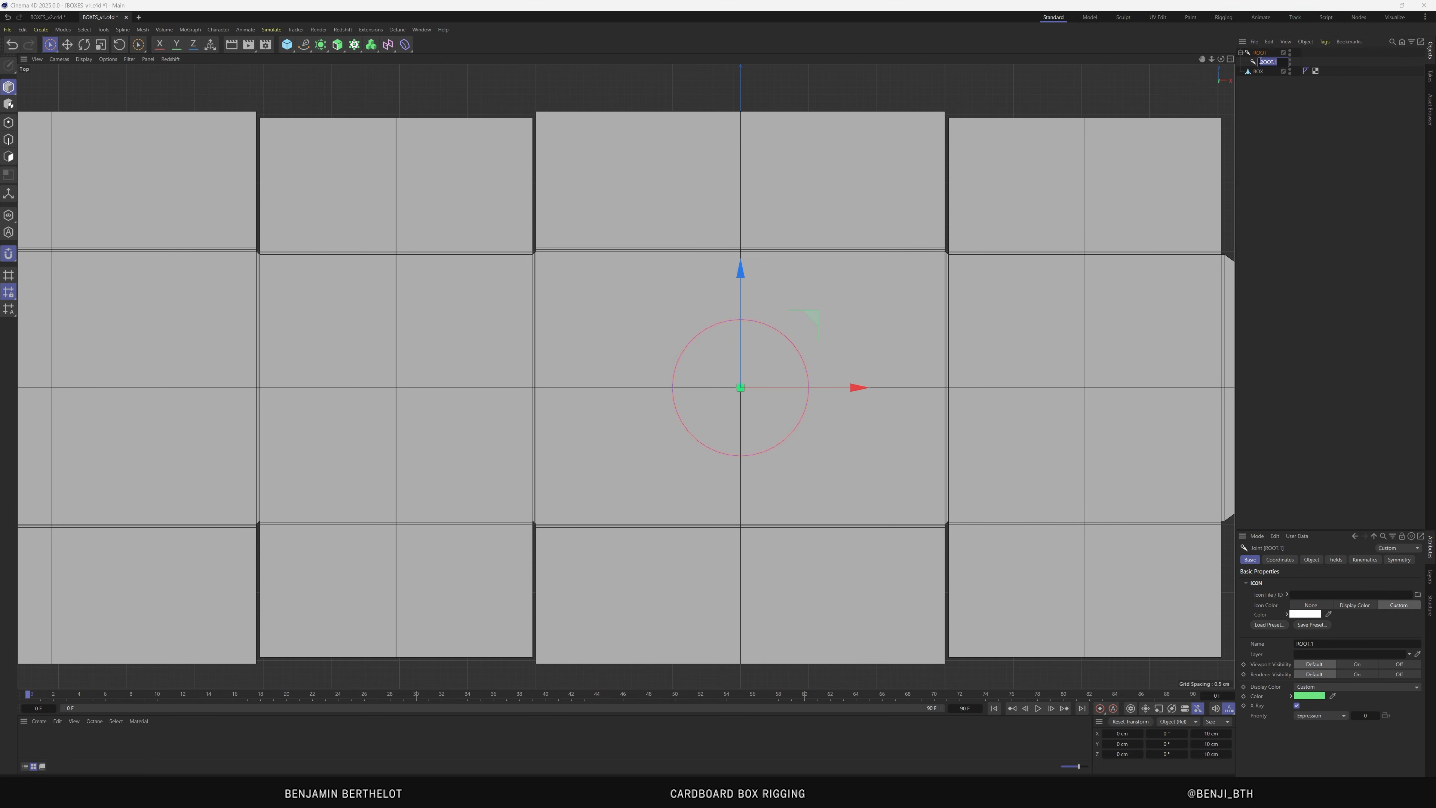
text(RIGHT_01)
key(Return)
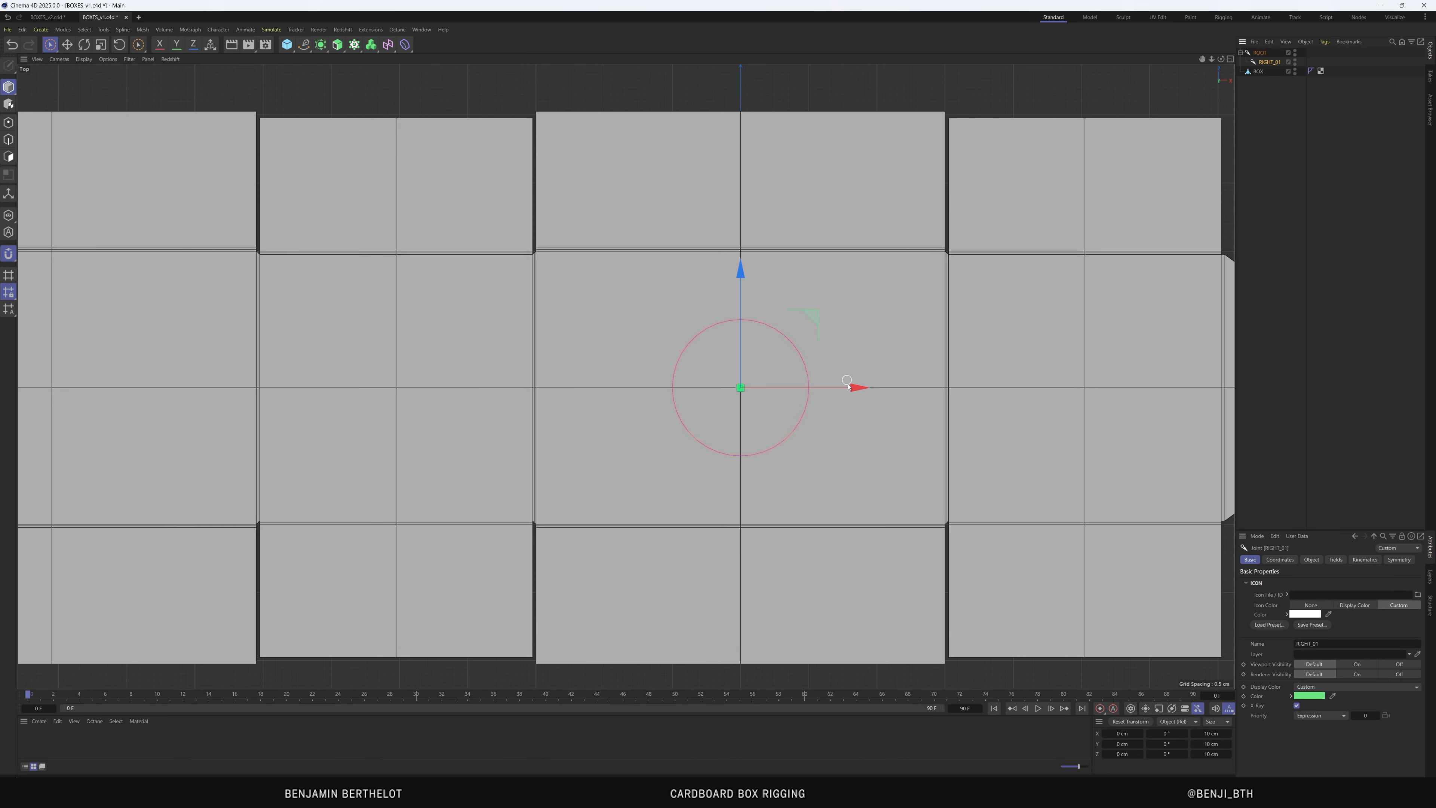
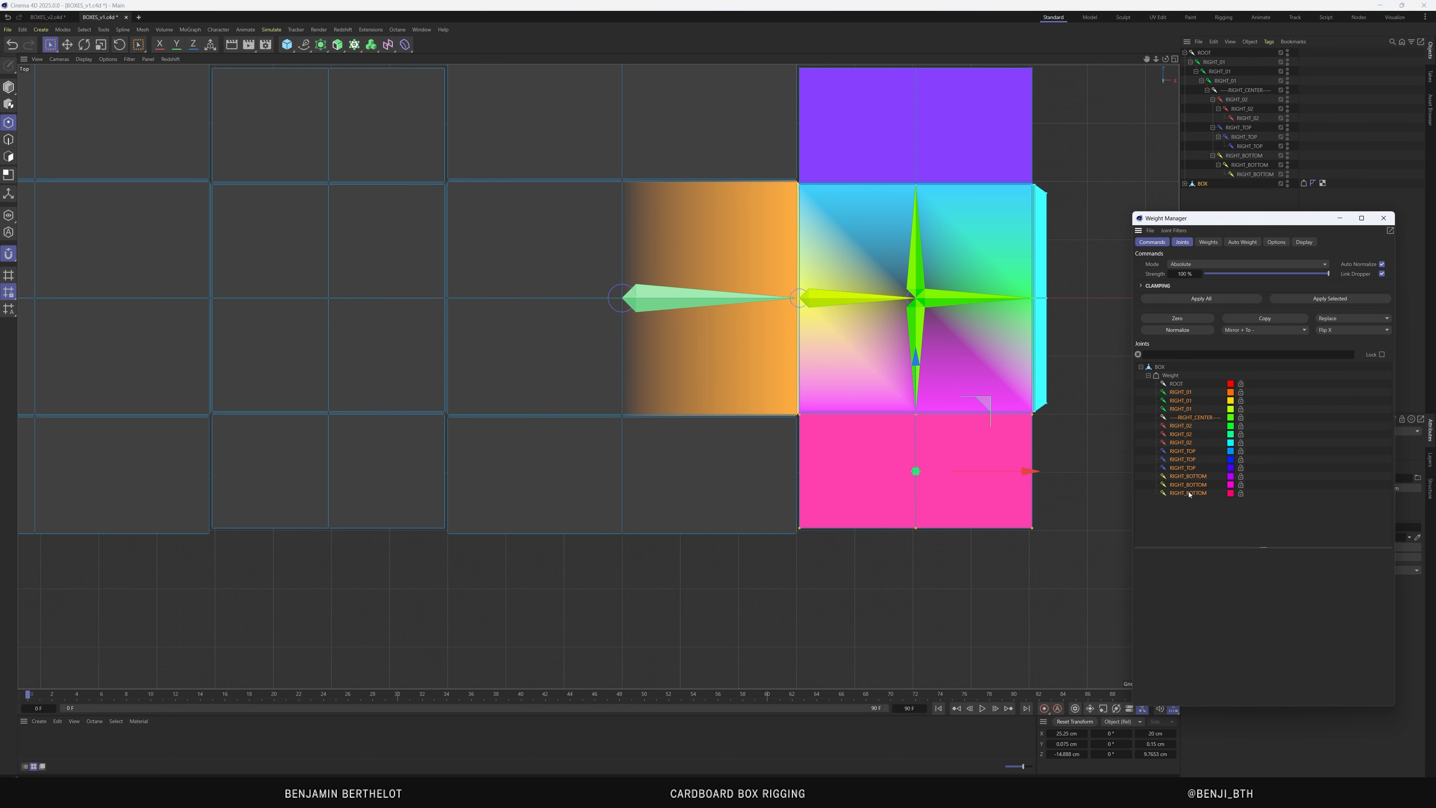
Review the joint weights on the fourth panel, close the Weight Manager, switch to model mode, and view the box at an angle in perspective
scroll(915, 546, down, 3)
scroll(915, 365, up, 3)
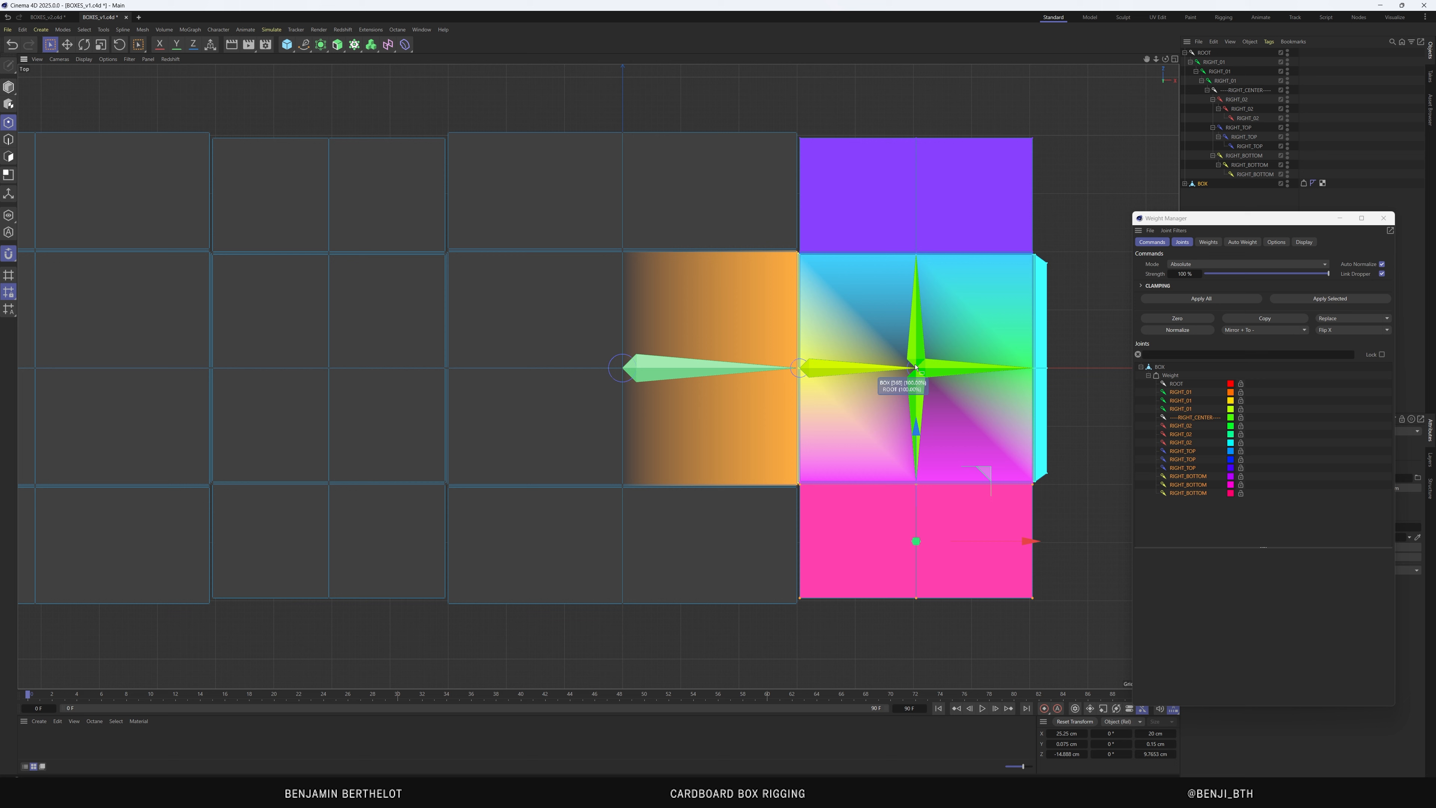
scroll(971, 361, up, 2)
scroll(854, 361, down, 1)
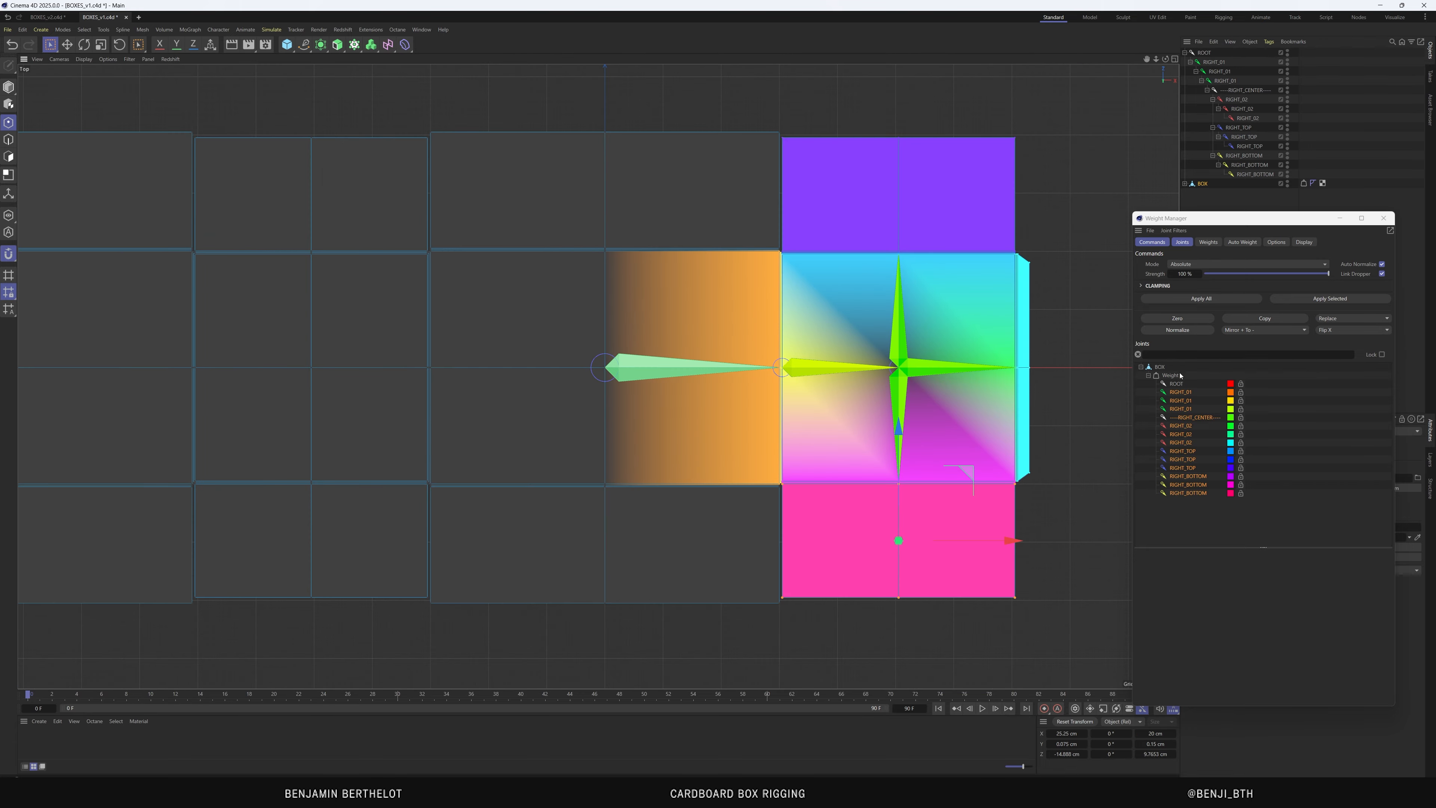
click(1383, 218)
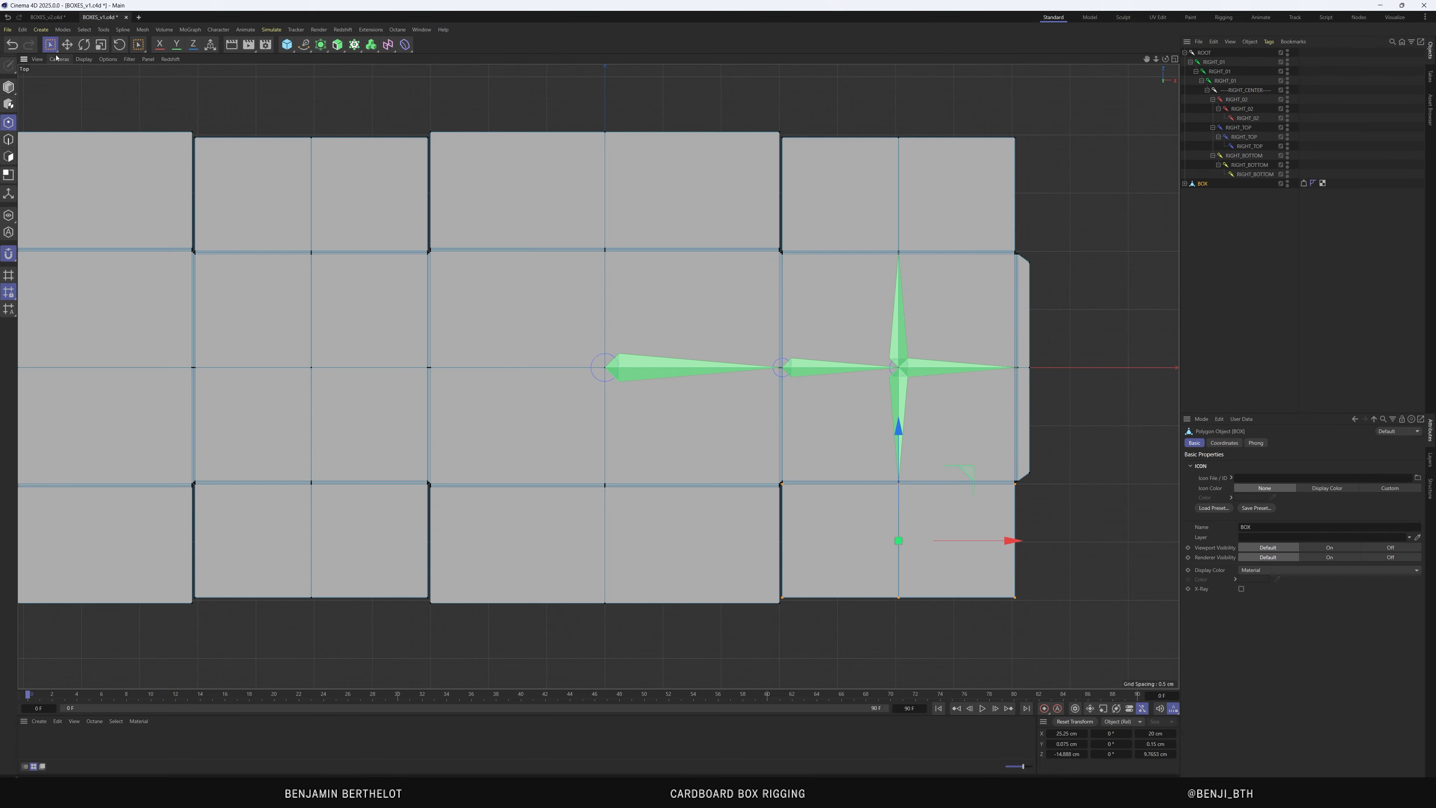
click(9, 87)
key(F1)
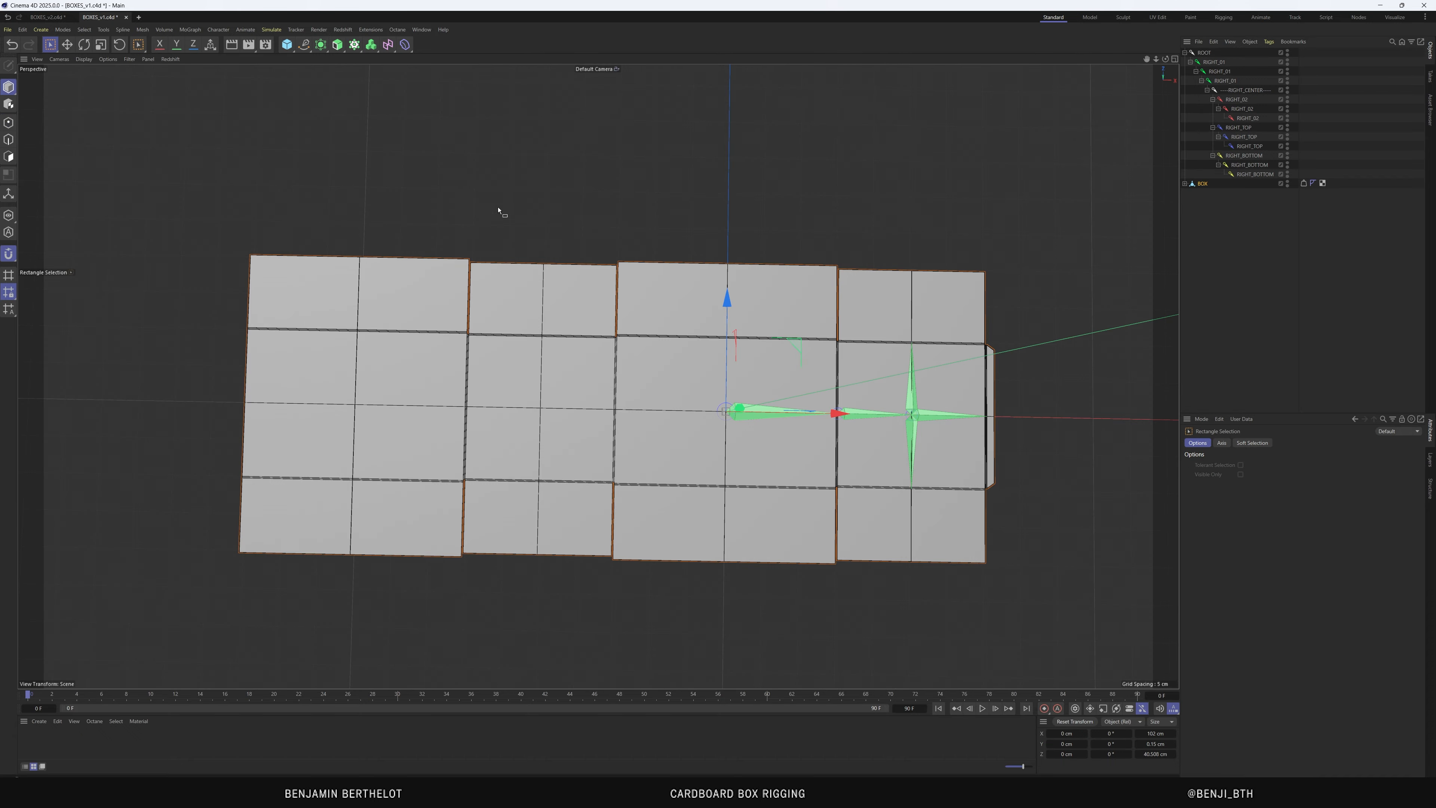
alt+drag(717, 417, 735, 339)
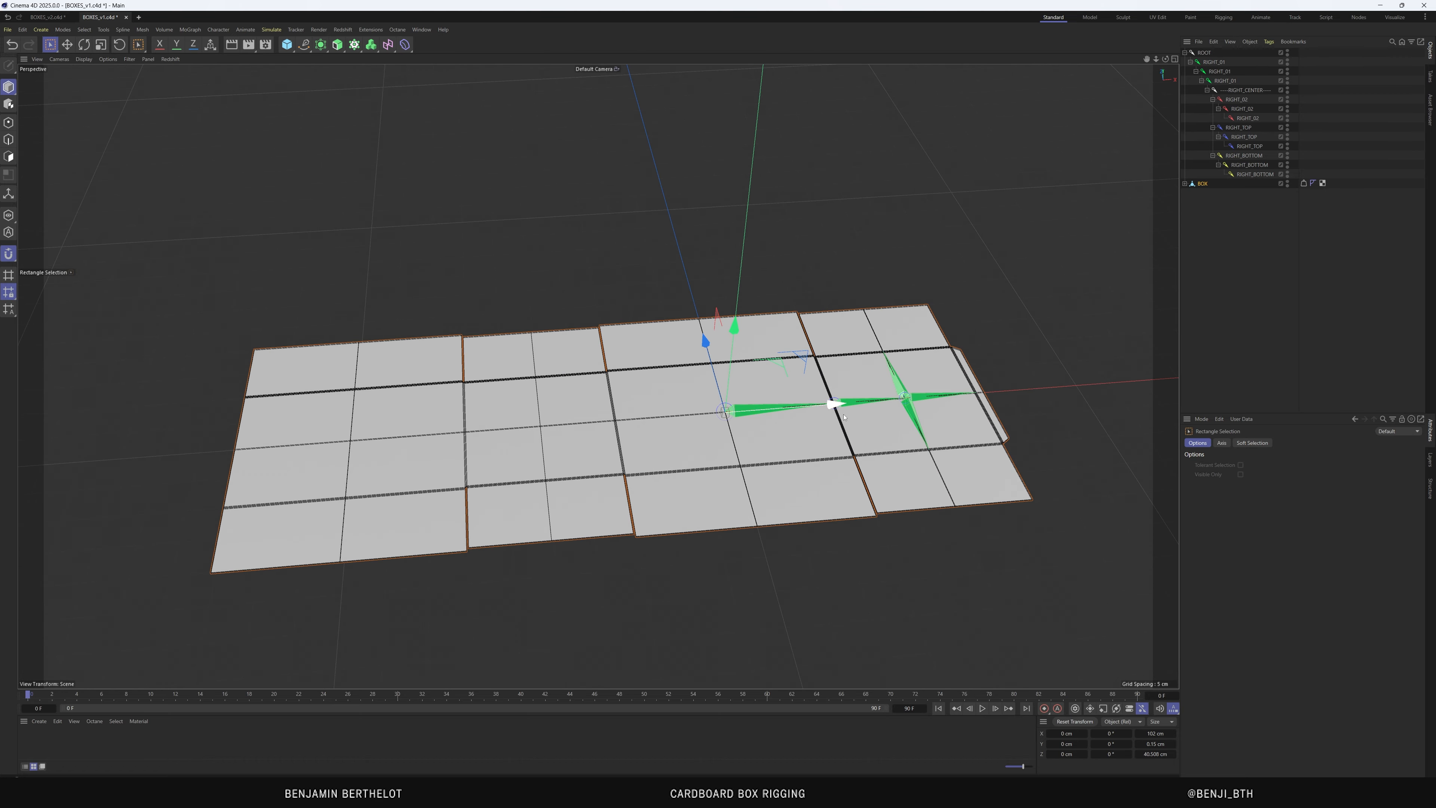
Test the fold of the fourth panel by rotating the three RIGHT_01 joints together to a bank of -27°
scroll(873, 423, up, 4)
mouse_move(873, 422)
alt+mouse_down()
mouse_move(850, 444)
mouse_move(896, 430)
alt+mouse_up()
alt+middle_drag(896, 430, 820, 417)
scroll(839, 414, up, 1)
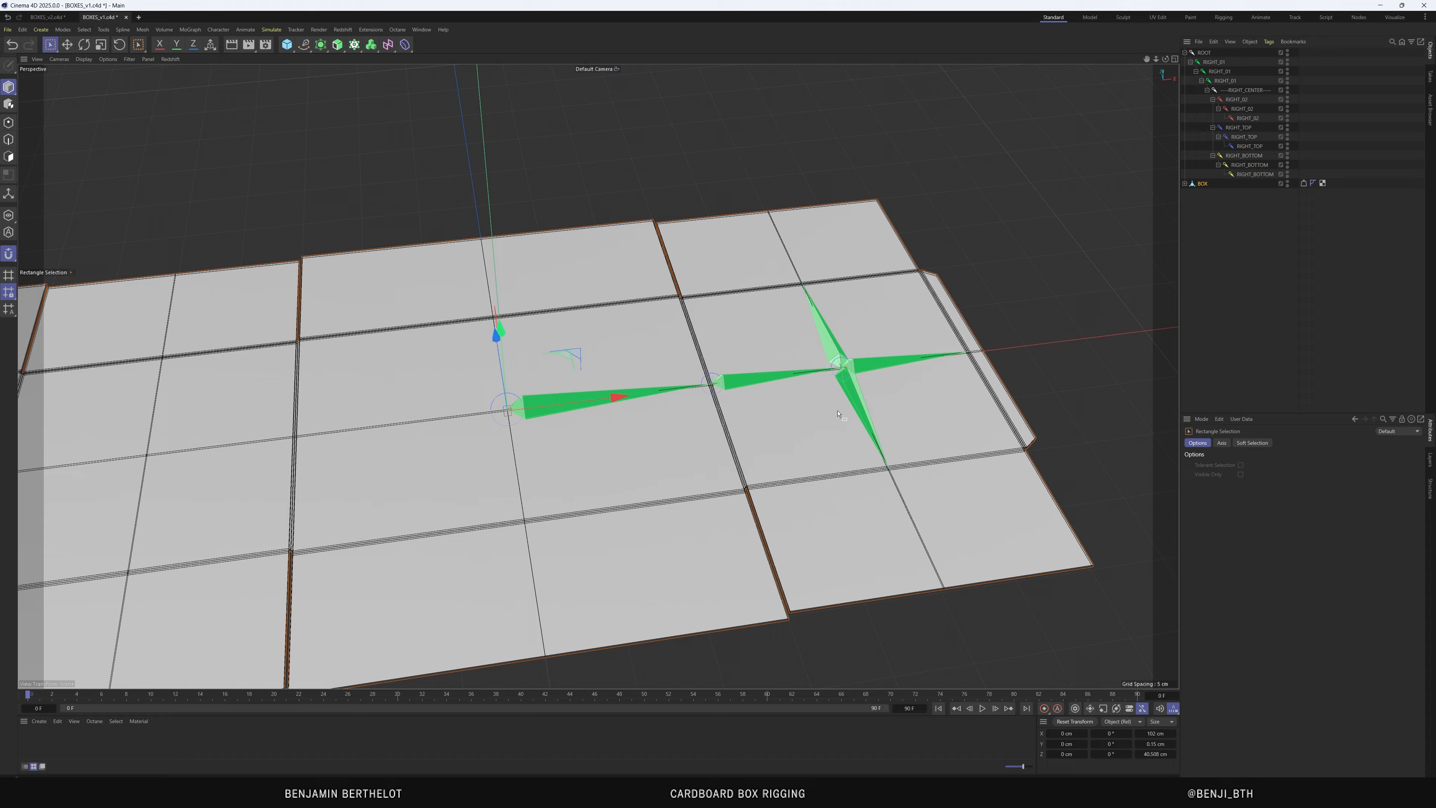
click(1214, 62)
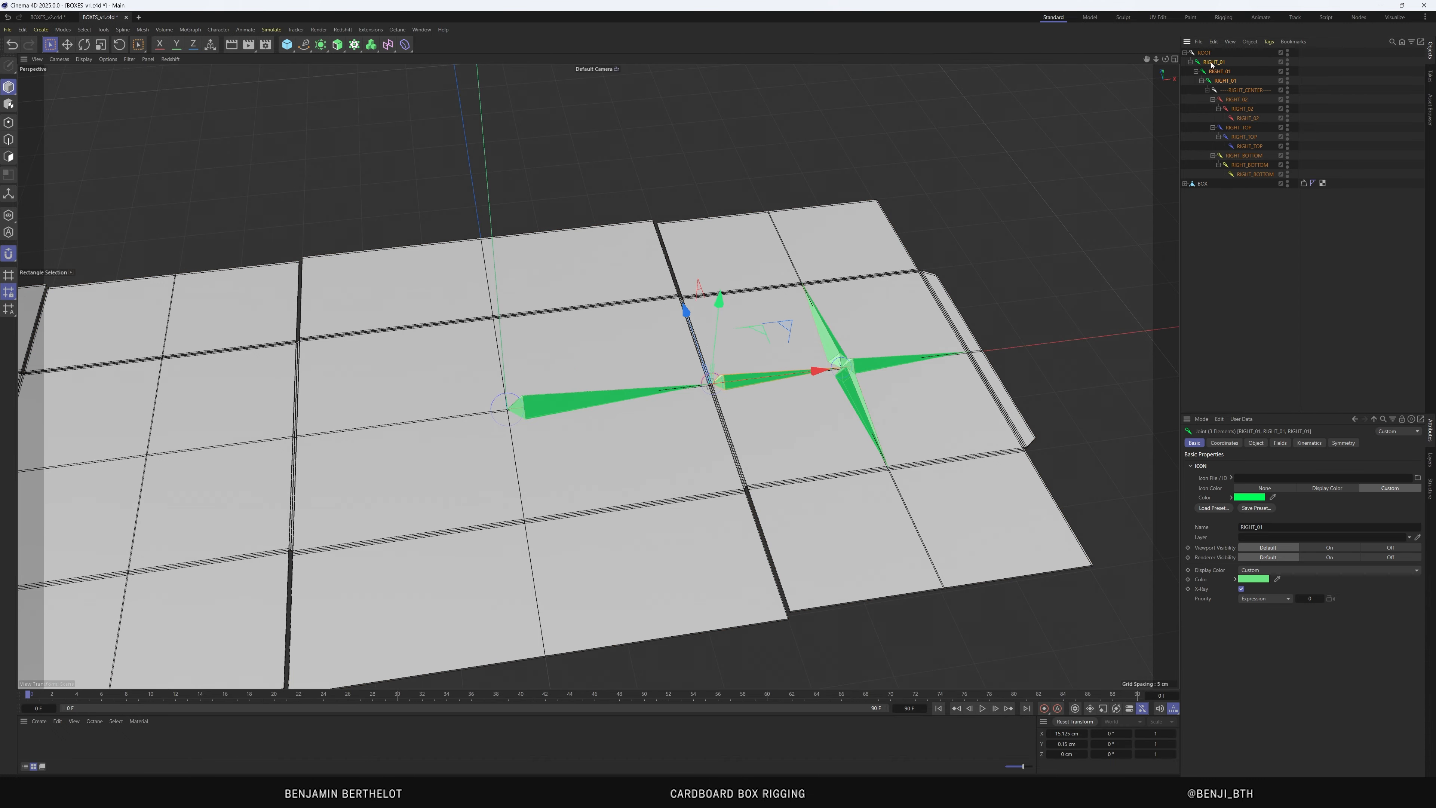
click(1225, 443)
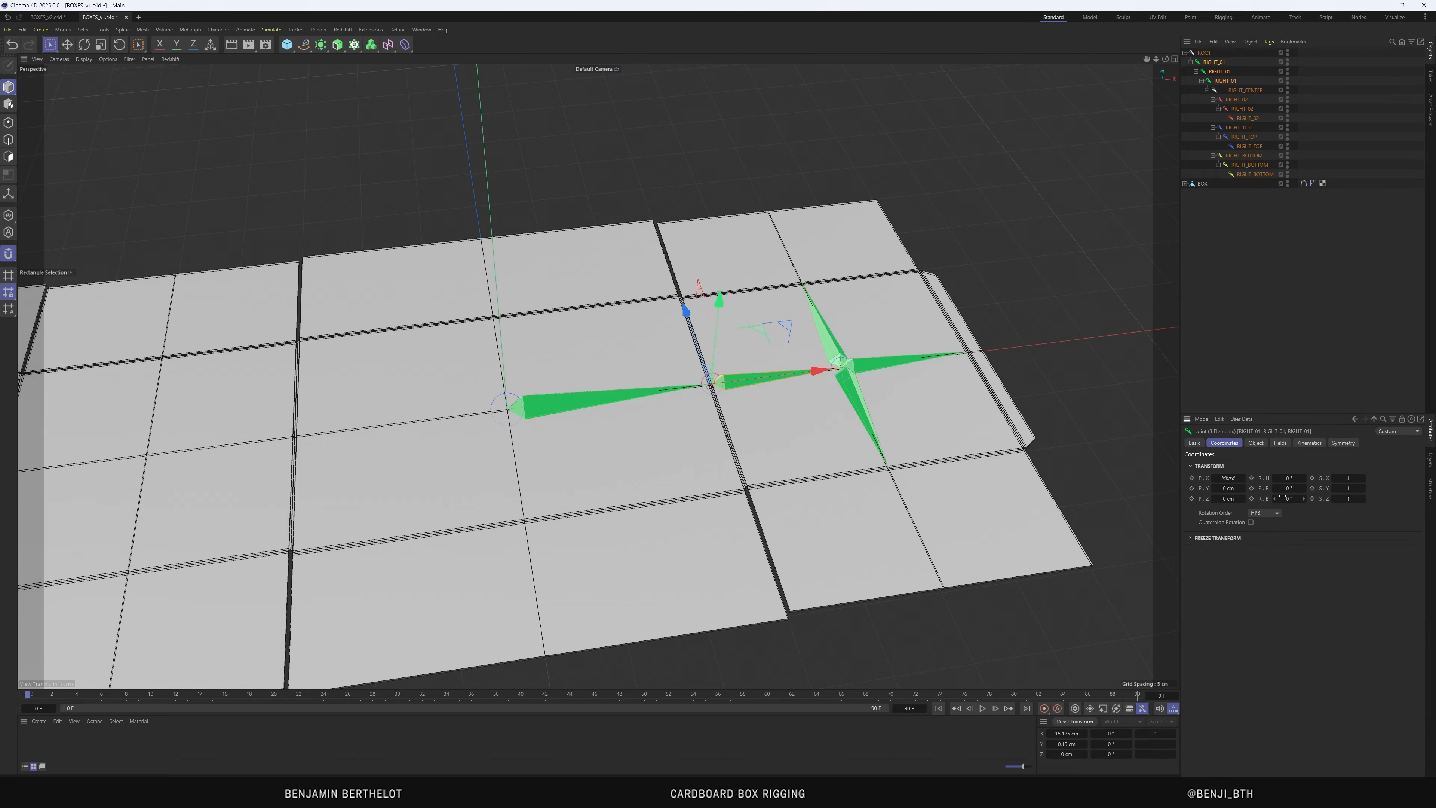
mouse_move(1287, 498)
mouse_down()
mouse_move(1258, 499)
mouse_move(1271, 498)
mouse_up()
scroll(734, 450, up, 6)
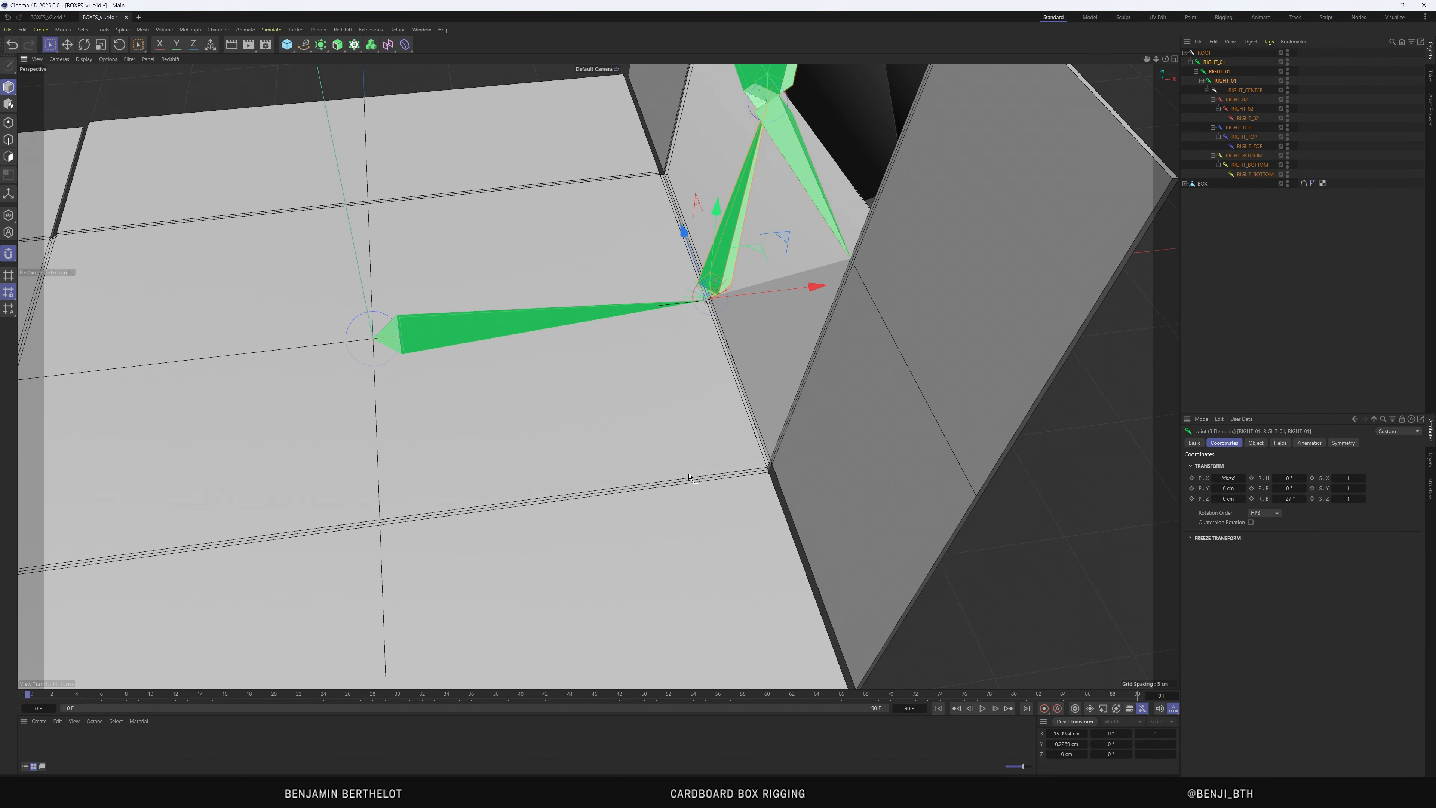
alt+drag(734, 450, 700, 382)
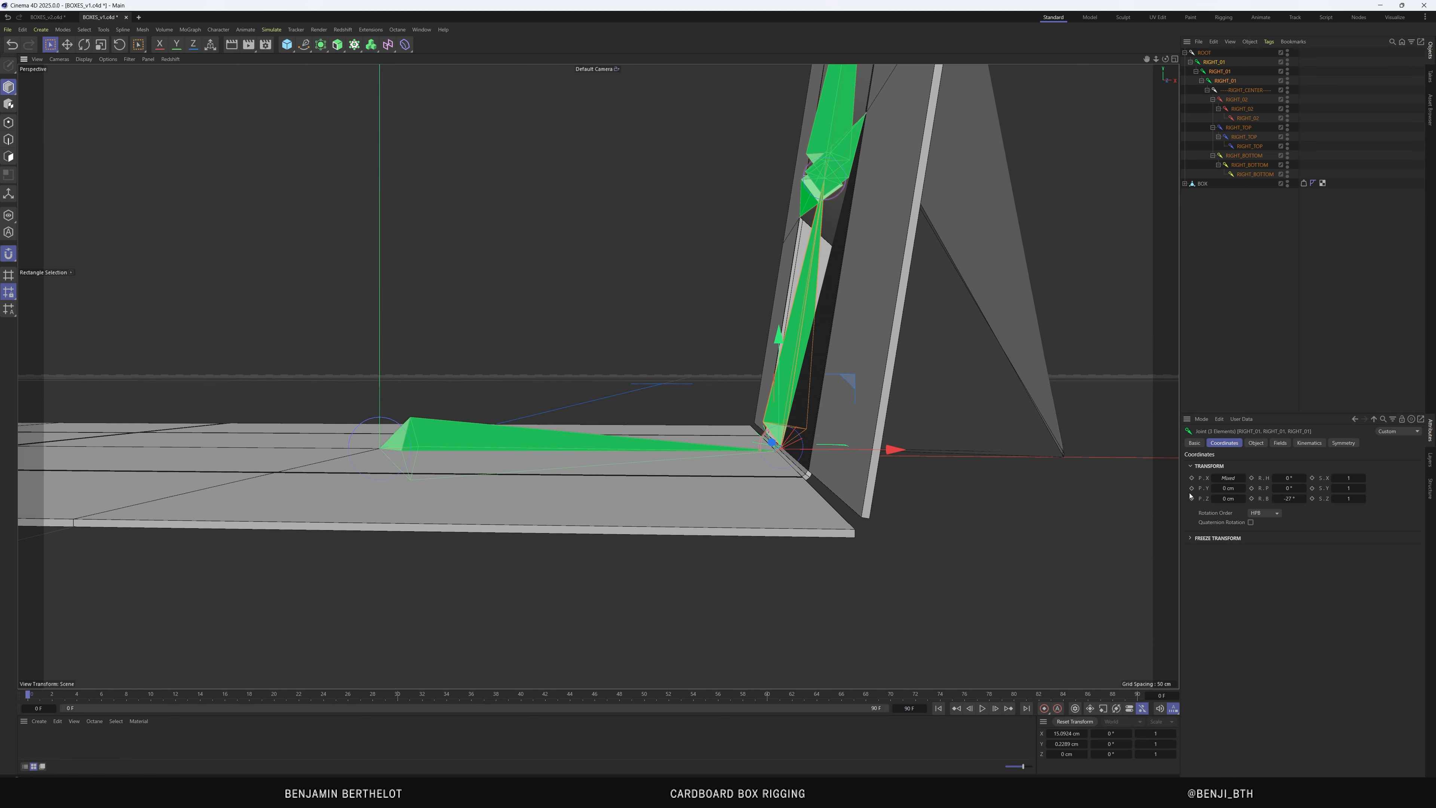
Set the bank rotation of the three RIGHT_01 joints to -30° and view the fold from the side
click(1288, 496)
text(-90)
key(Return)
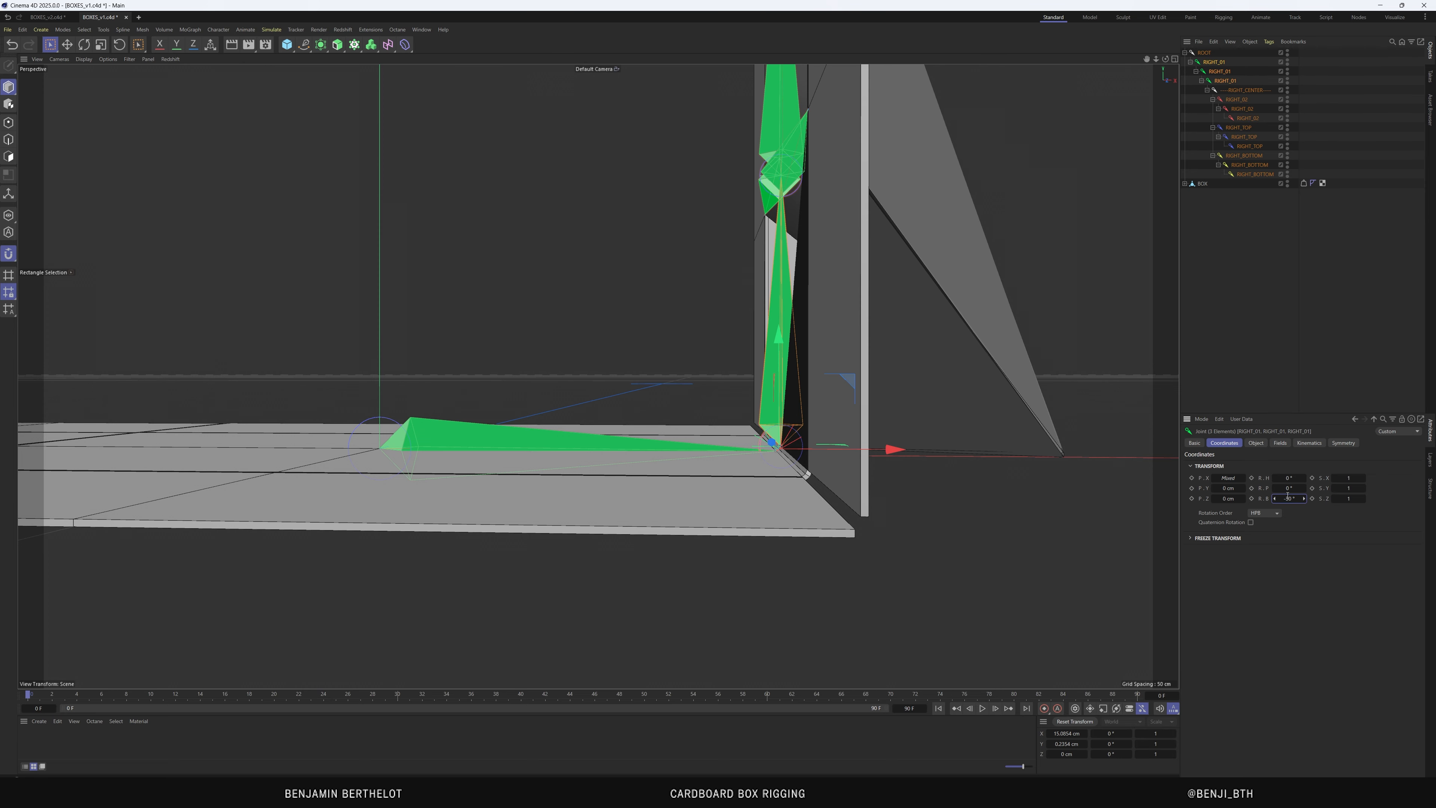
mouse_move(826, 433)
alt+mouse_down()
mouse_move(695, 403)
mouse_move(944, 451)
mouse_move(786, 413)
mouse_move(774, 377)
mouse_move(816, 428)
alt+mouse_up()
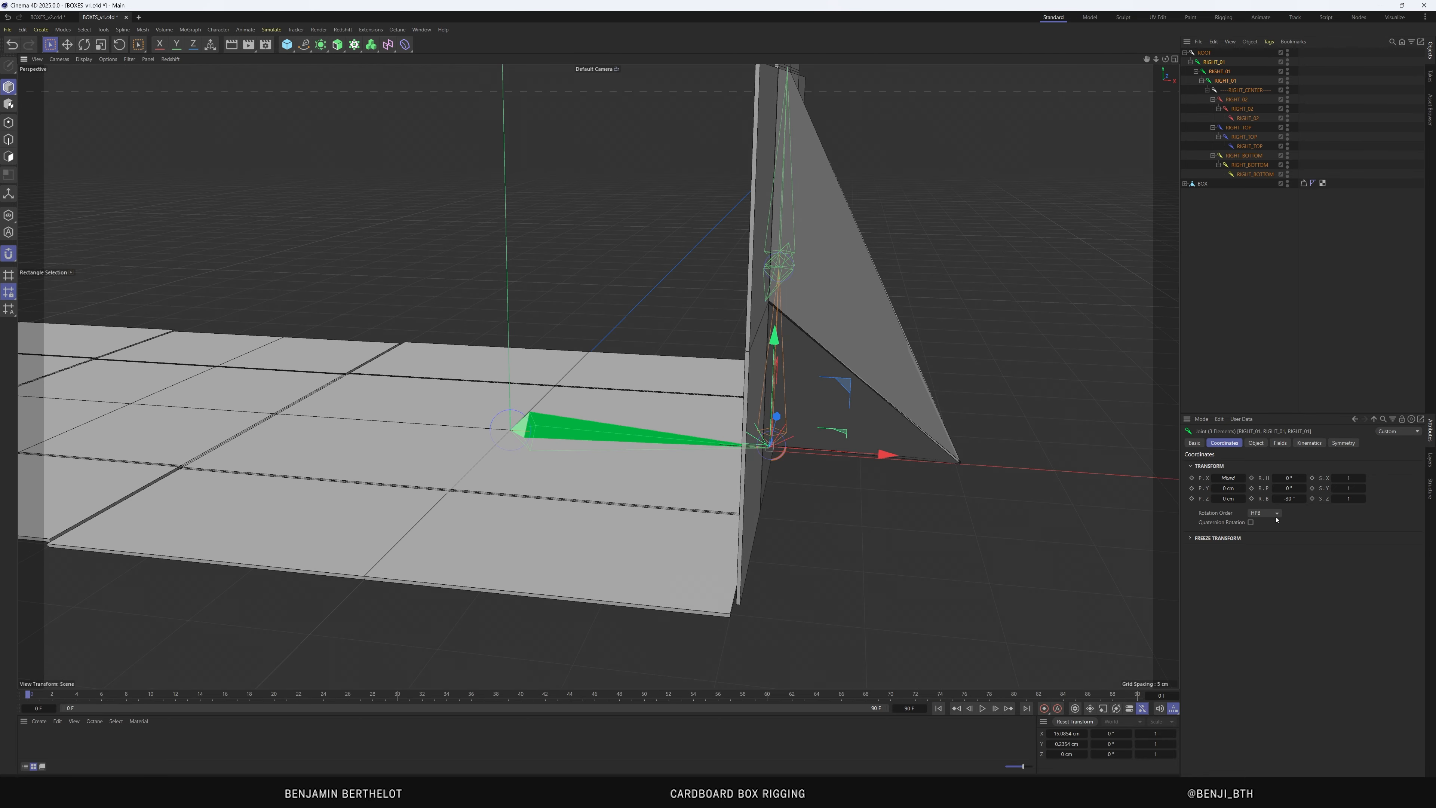
Reset the bank rotation of the three RIGHT_01 joints to 0°
click(1285, 497)
text(0)
key(Return)
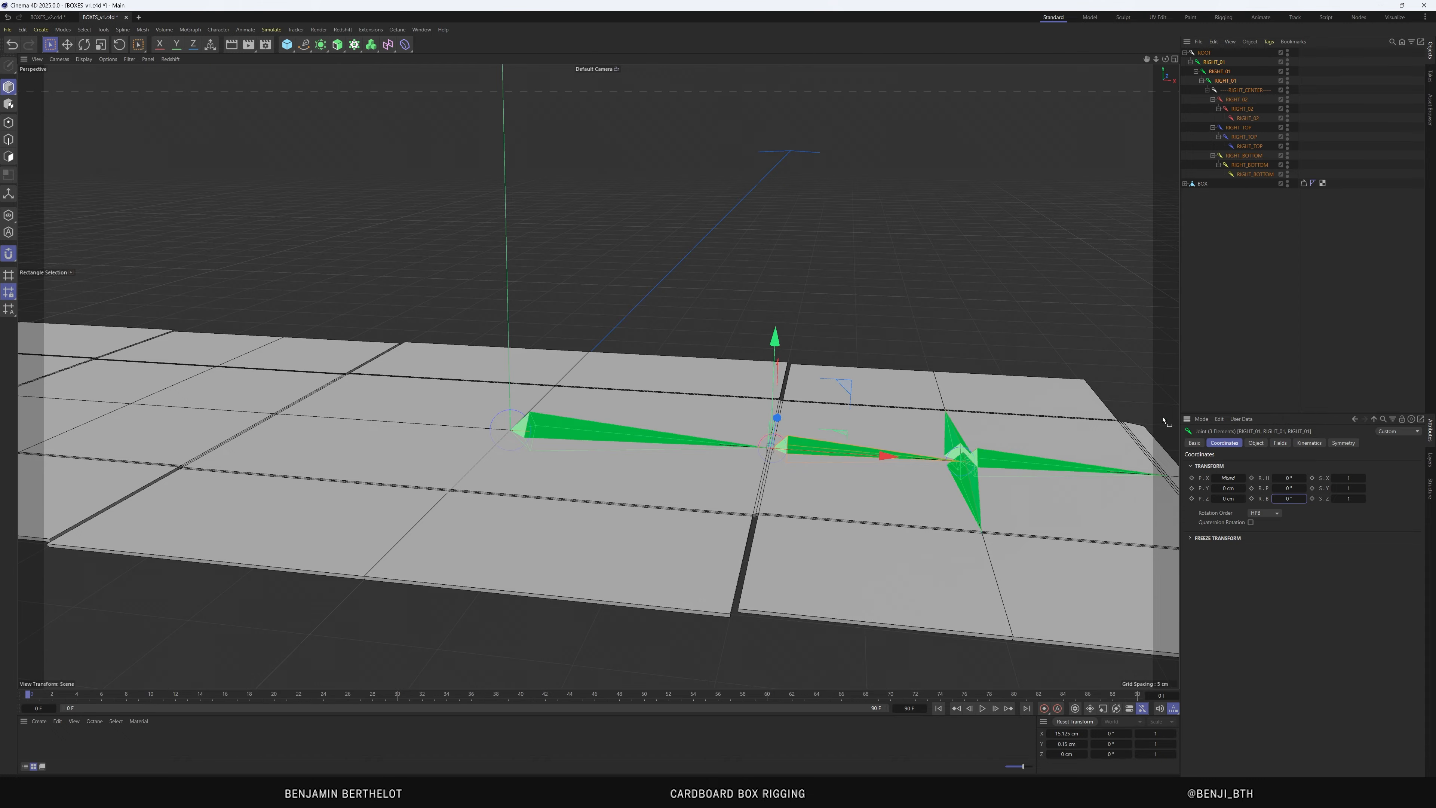
Open the Weight Manager in the top view and inspect the weights of the RIGHT_01 joints and the RIGHT_CENTER joint
alt+drag(820, 474, 792, 529)
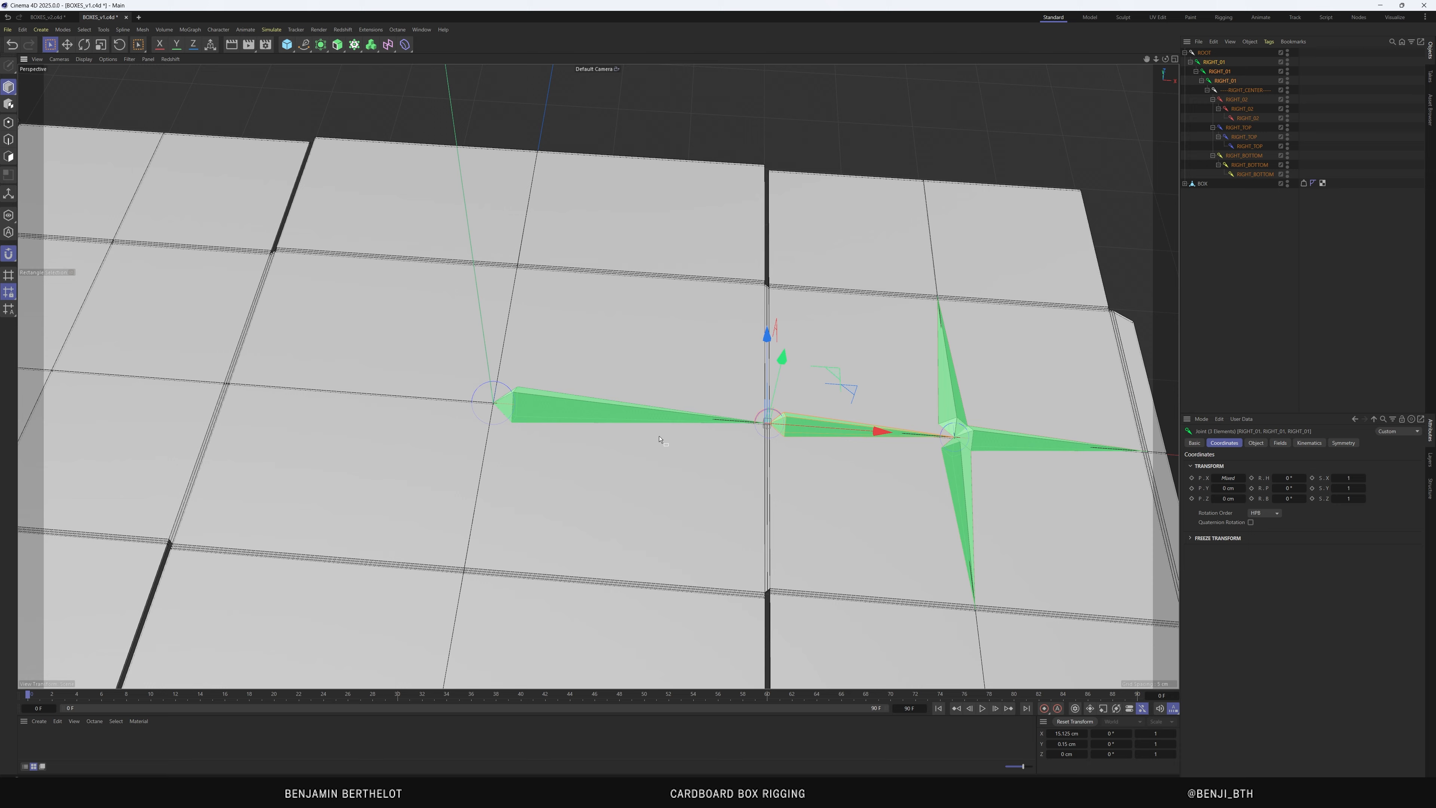
scroll(662, 440, down, 3)
key(F2)
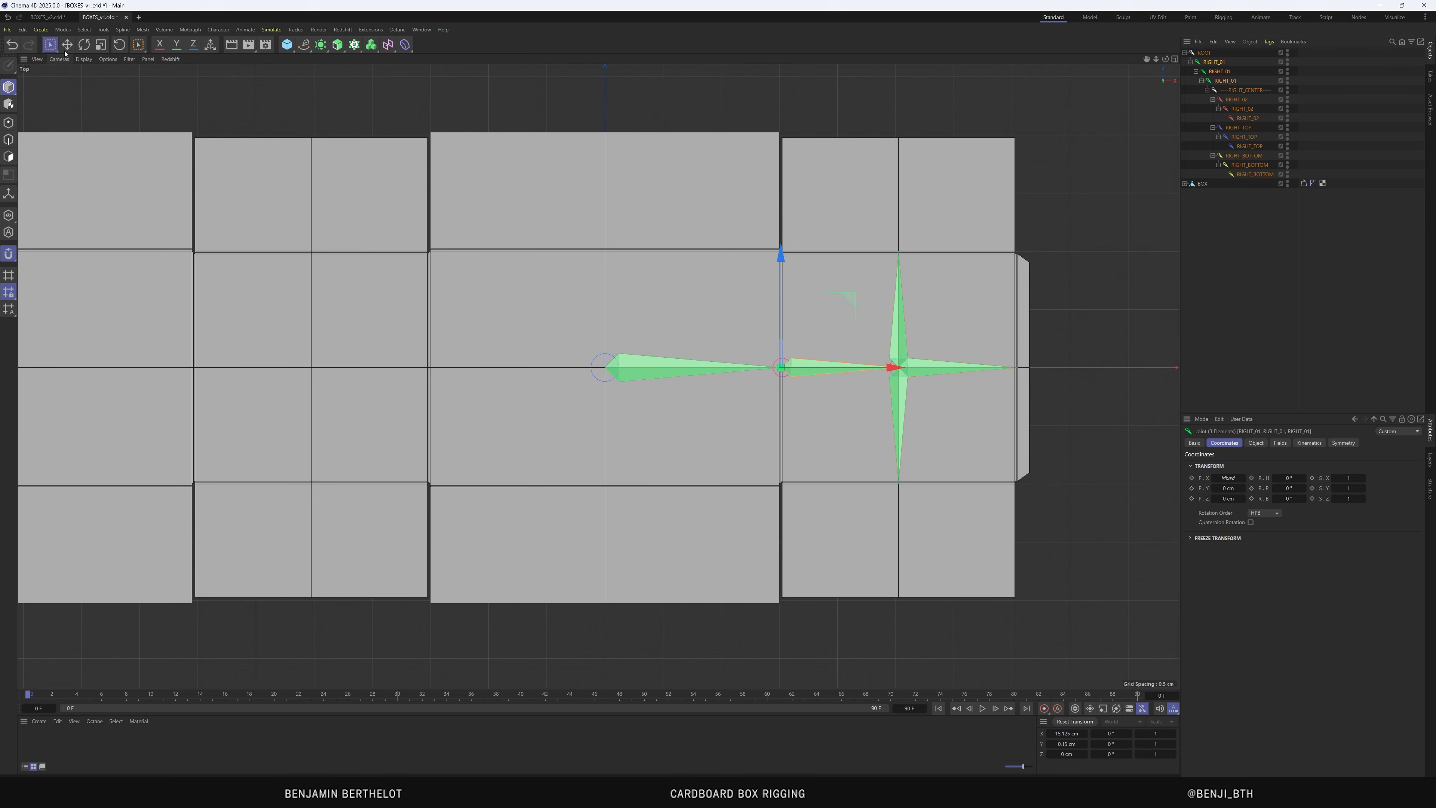
click(218, 29)
mouse_move(243, 47)
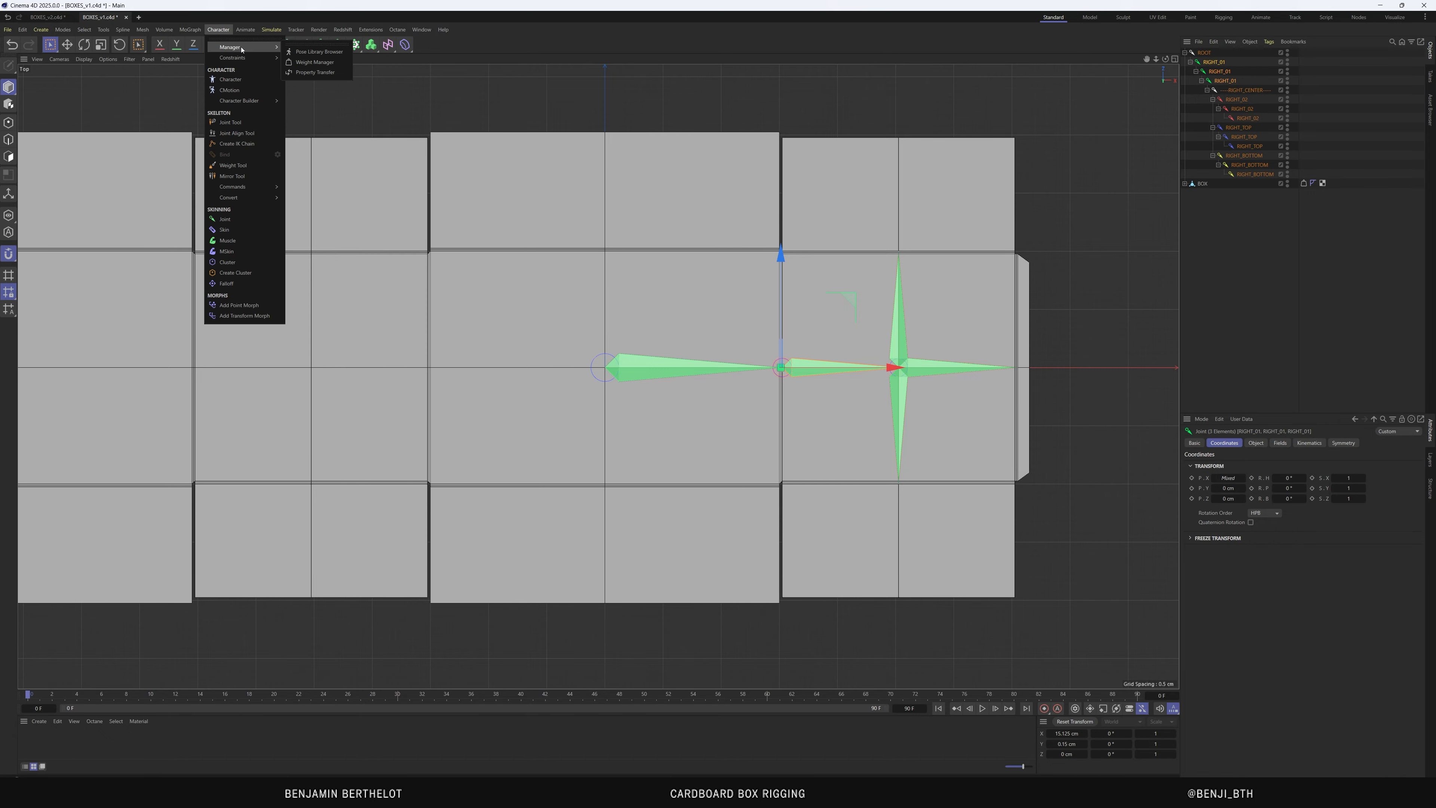
click(314, 62)
drag(489, 56, 1270, 200)
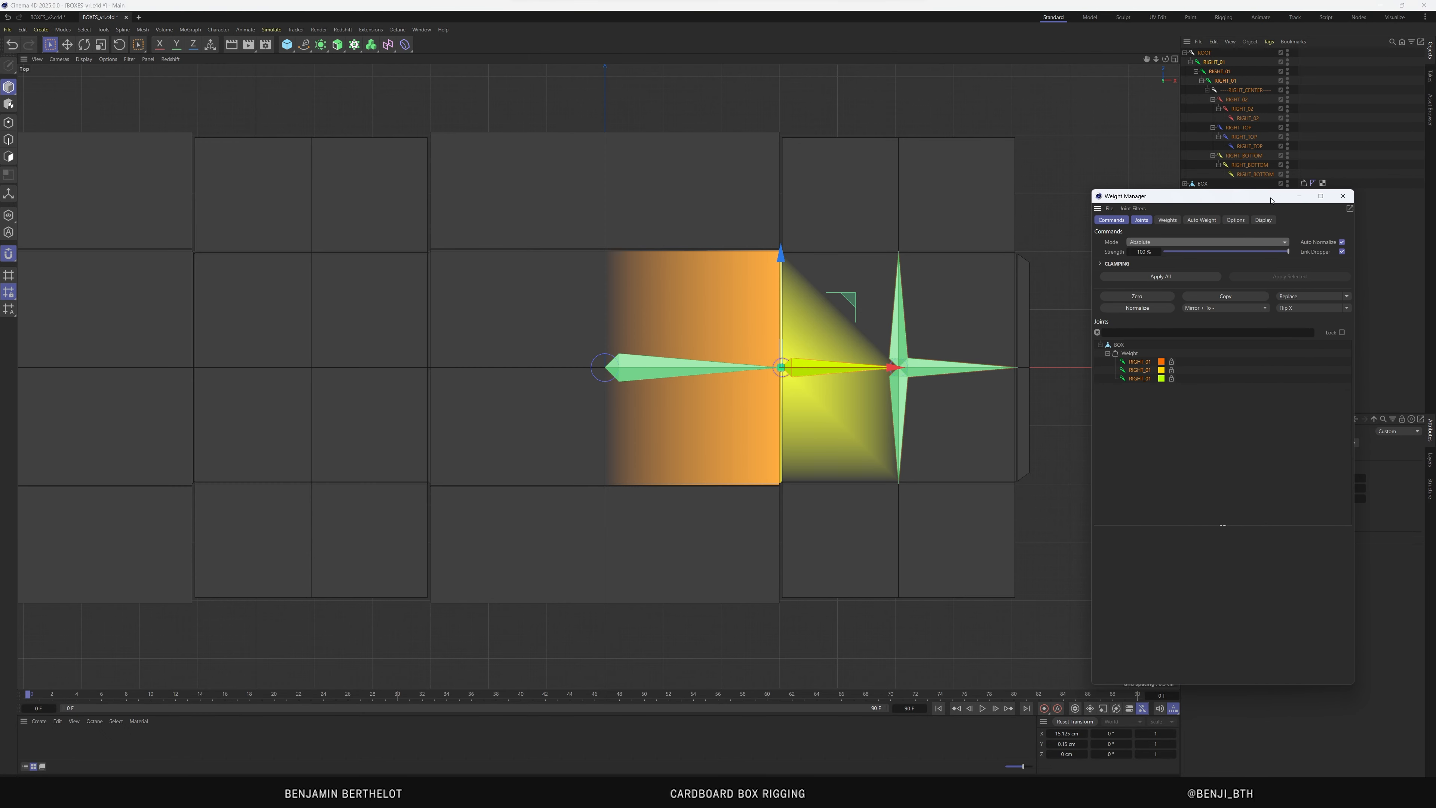
click(1217, 63)
shift+click(1224, 81)
click(1244, 90)
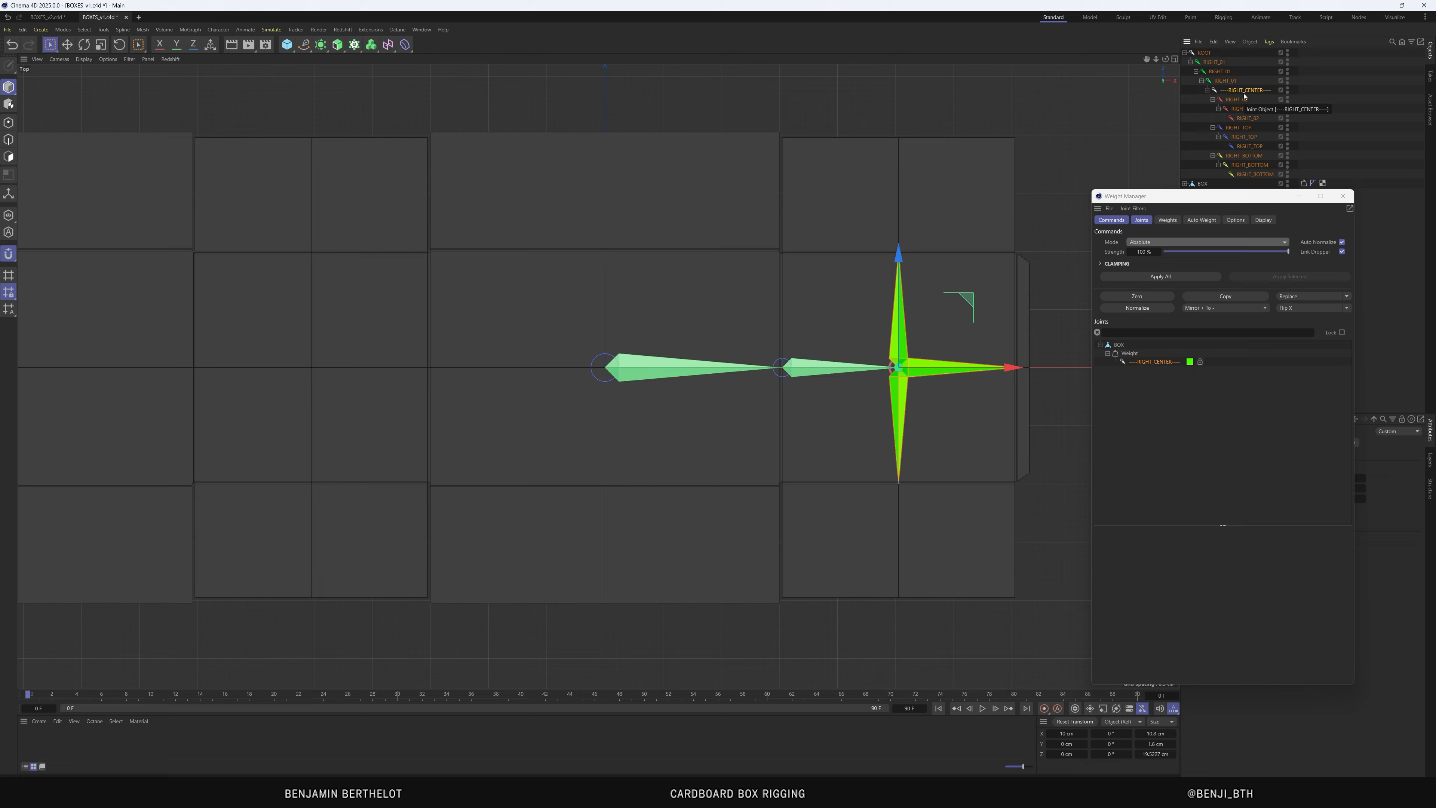
drag(1216, 202, 1221, 206)
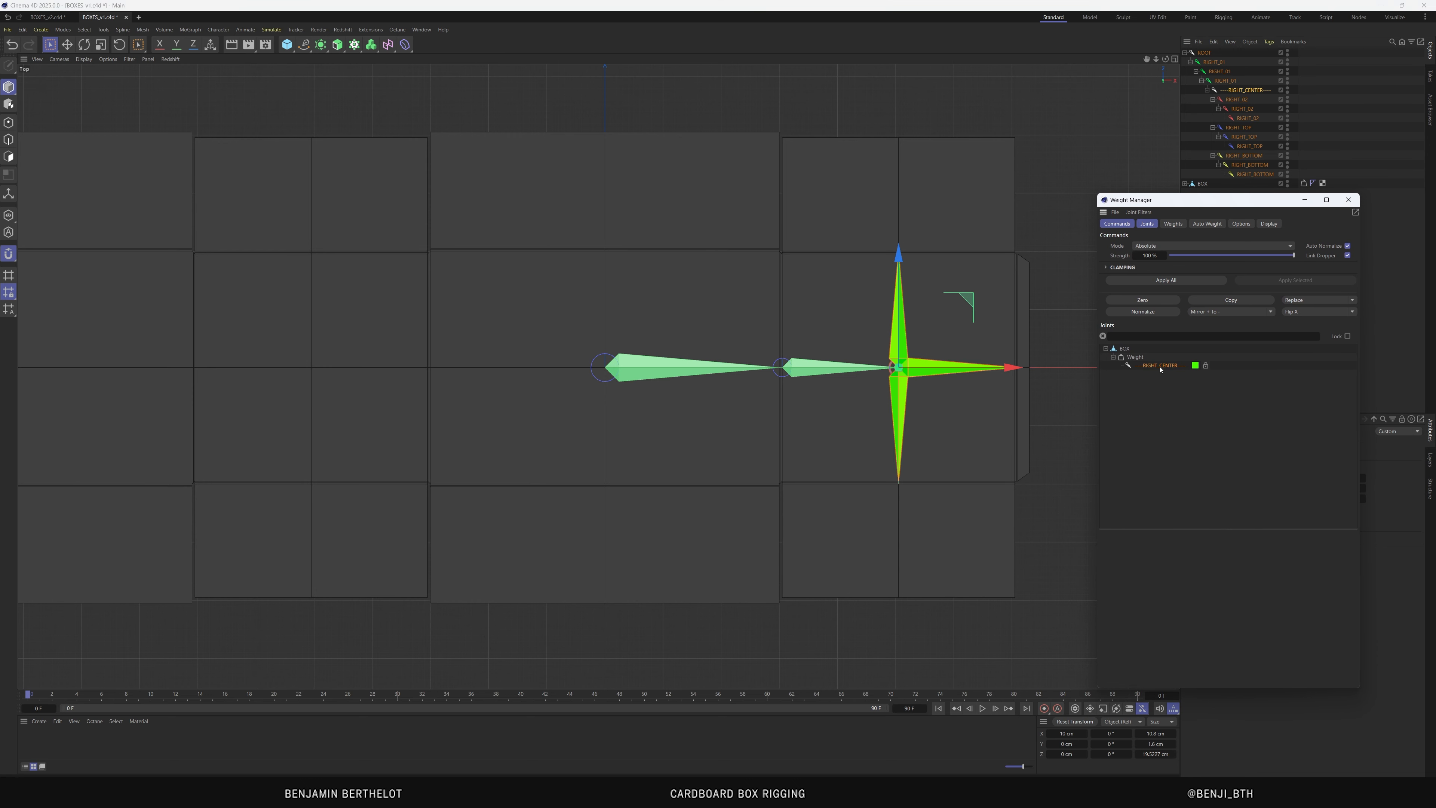
Assign 100% RIGHT_CENTER weight to the points at the middle of the fourth panel, then return to model mode in perspective
click(896, 371)
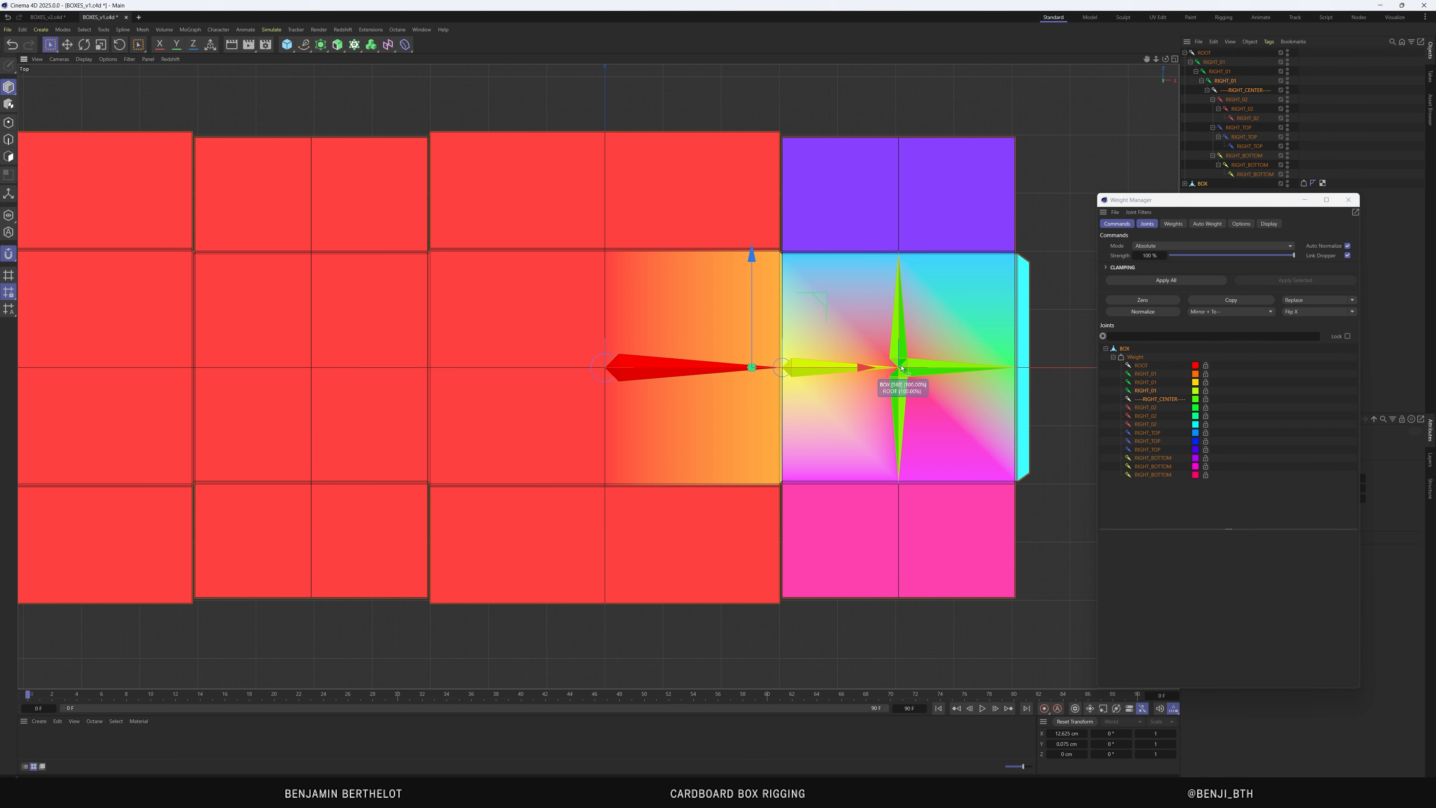
scroll(902, 368, up, 4)
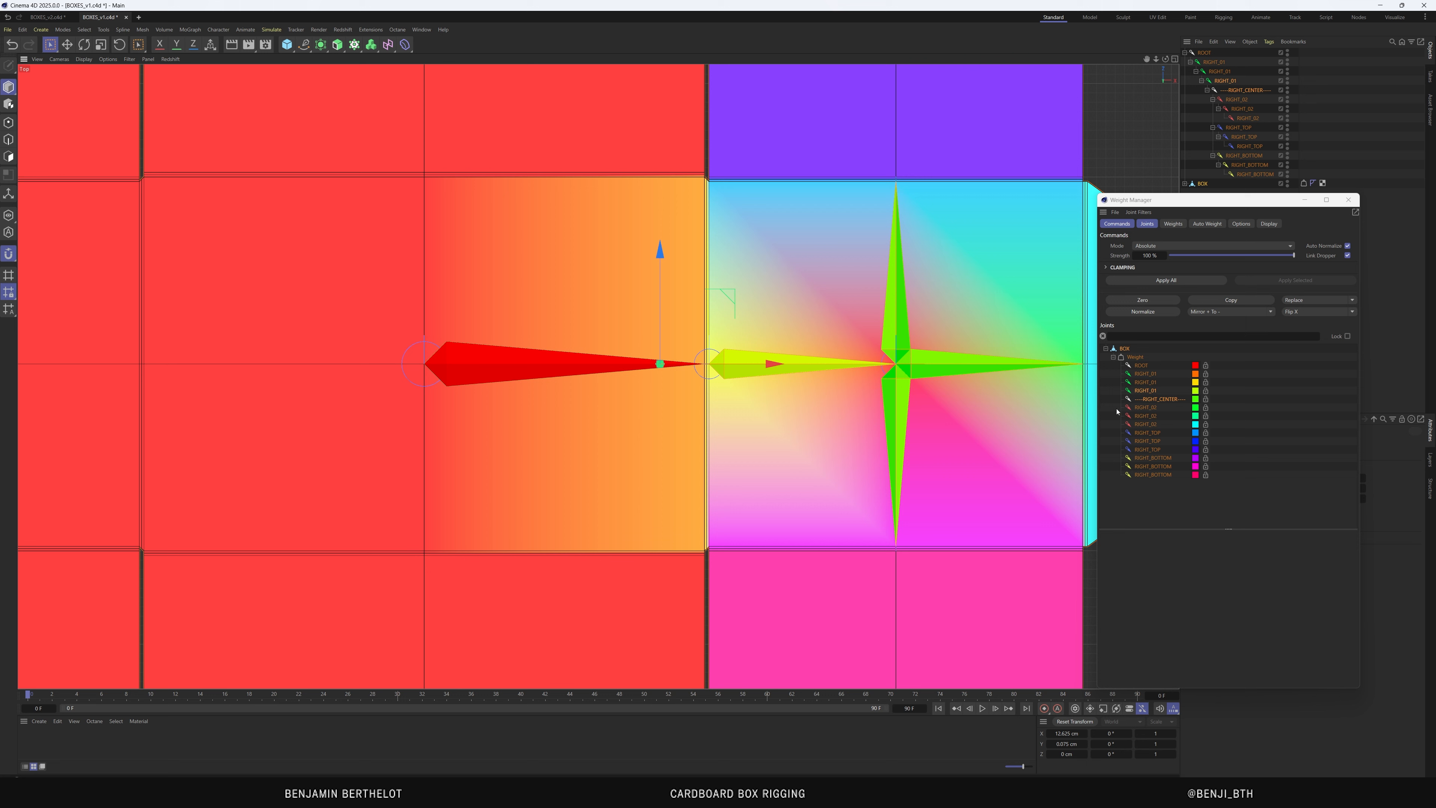
scroll(763, 370, down, 3)
scroll(881, 375, up, 3)
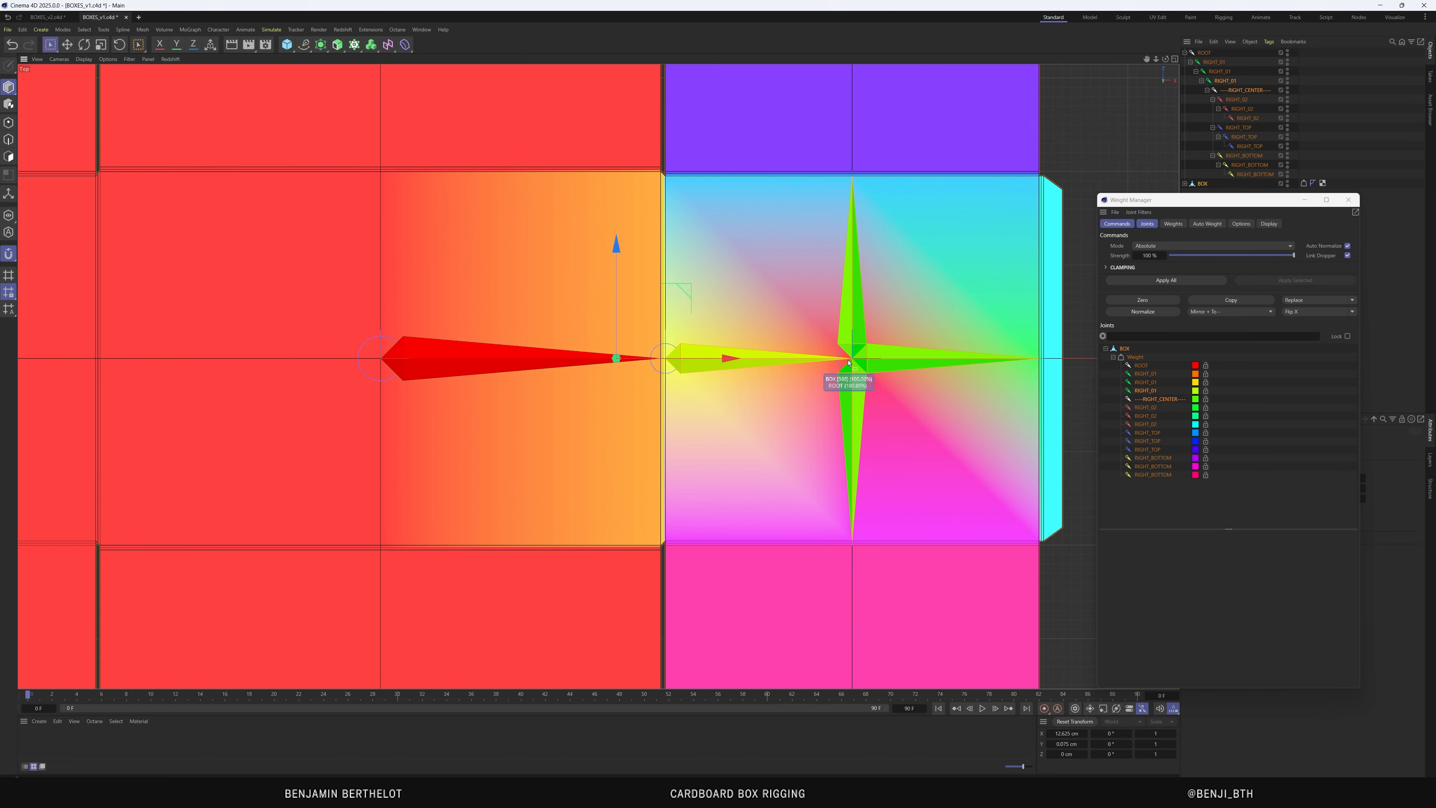
click(1155, 399)
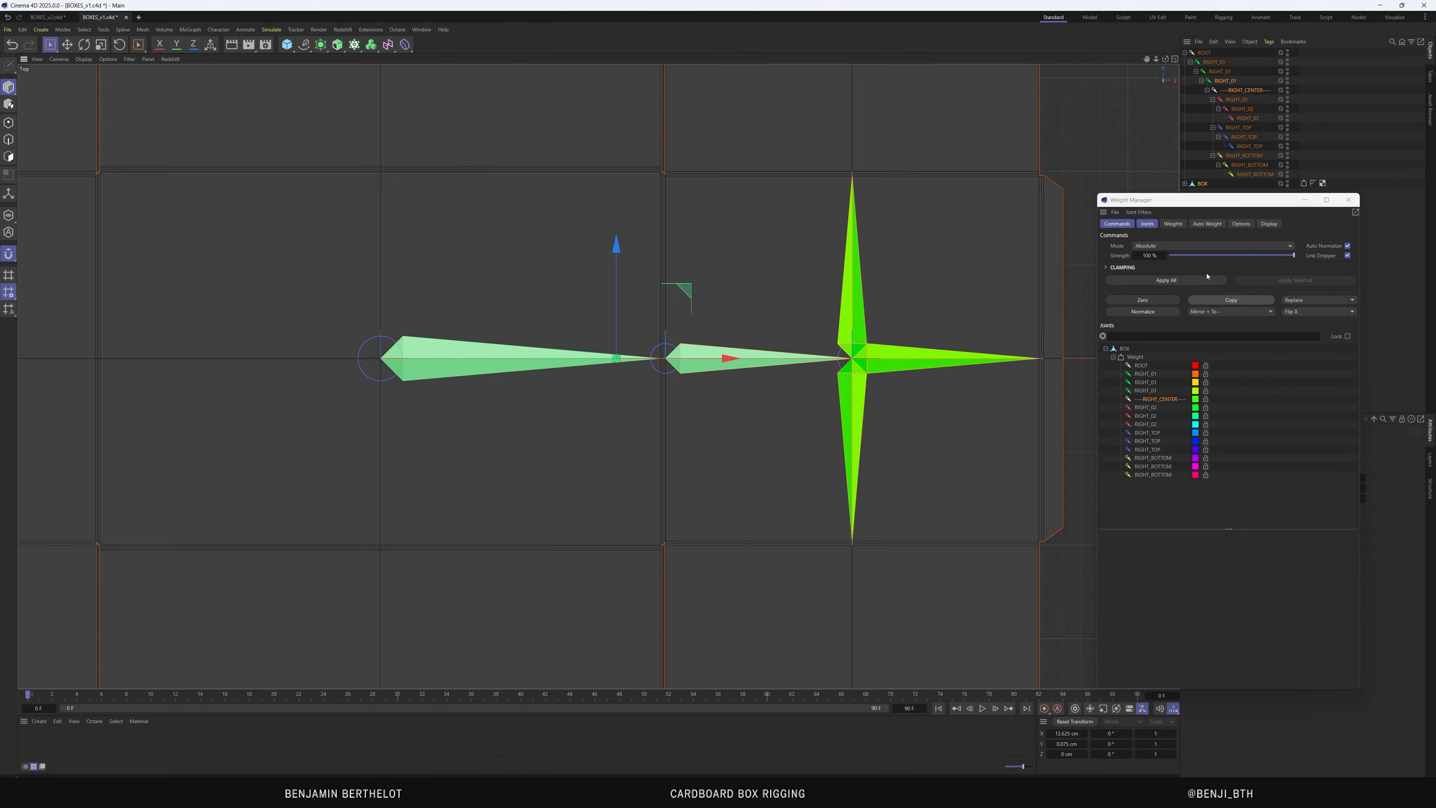
click(9, 123)
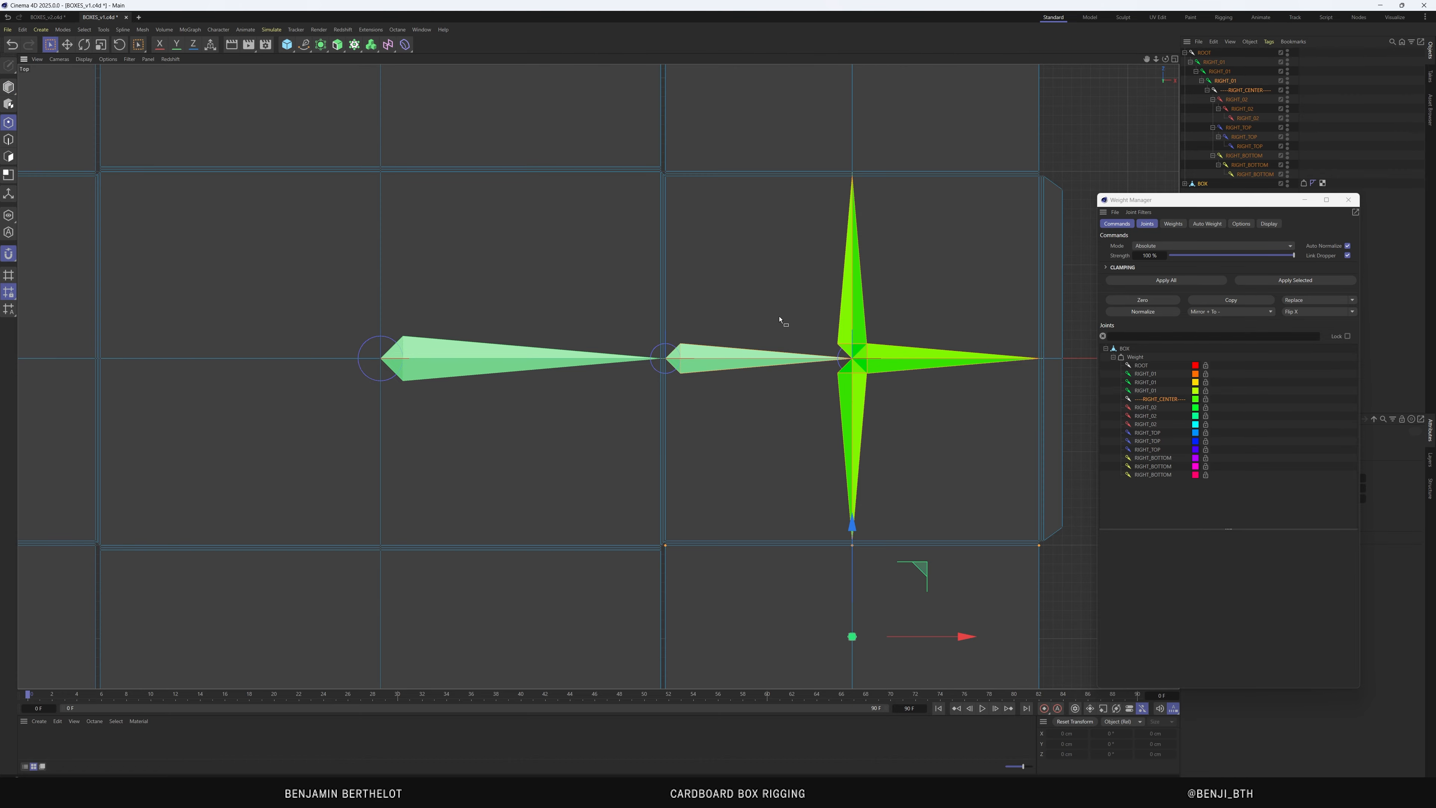
drag(792, 321, 905, 401)
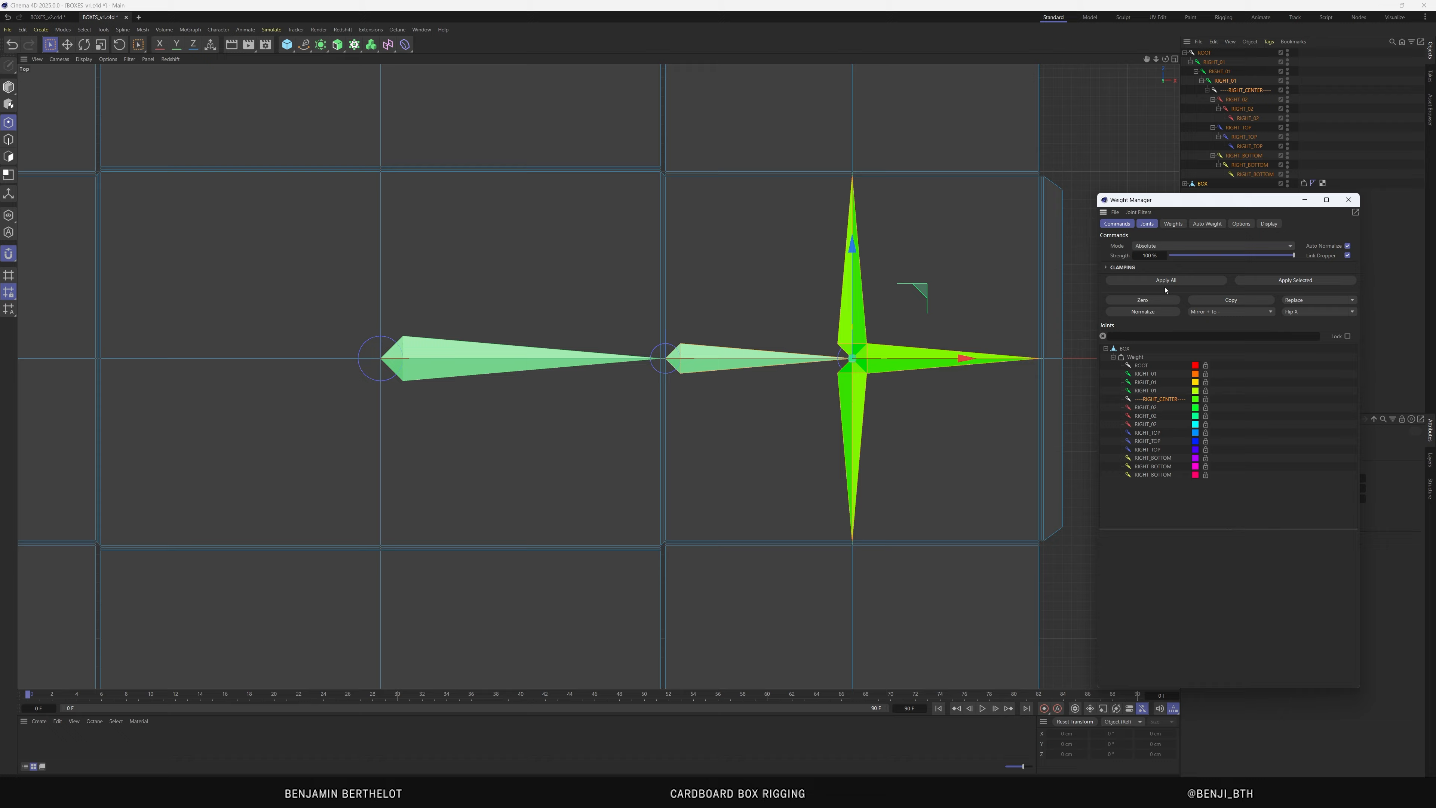
click(1278, 281)
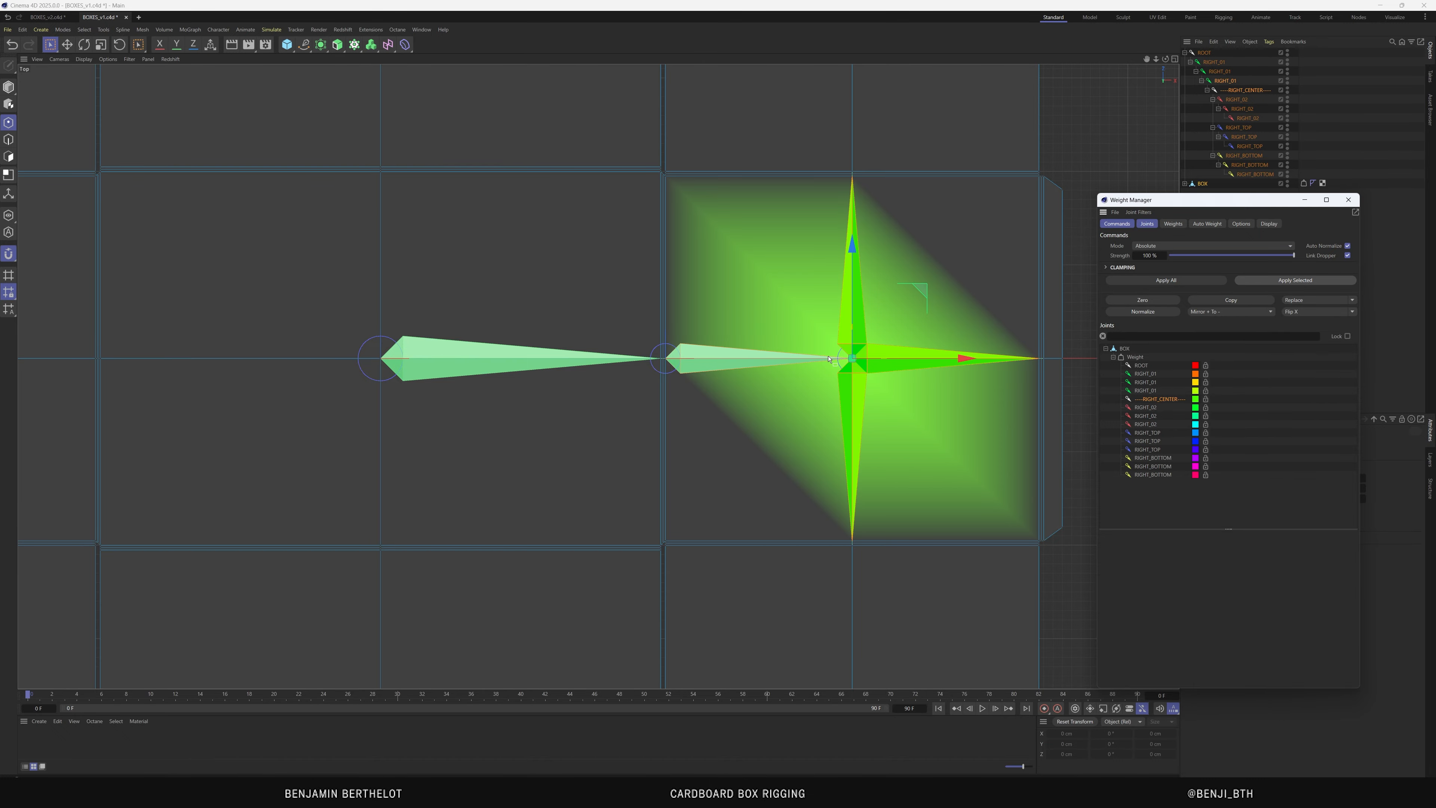
click(1348, 200)
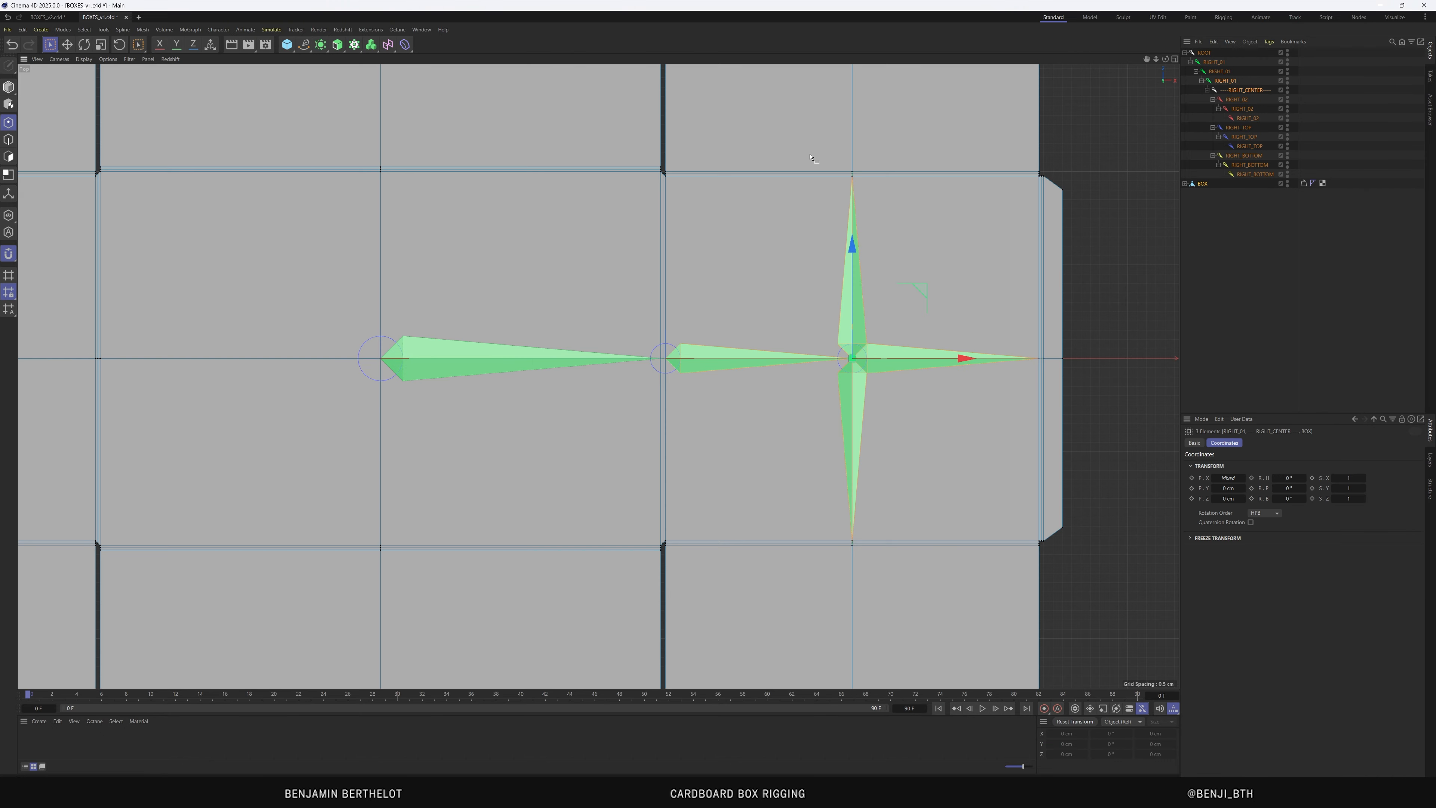
click(9, 86)
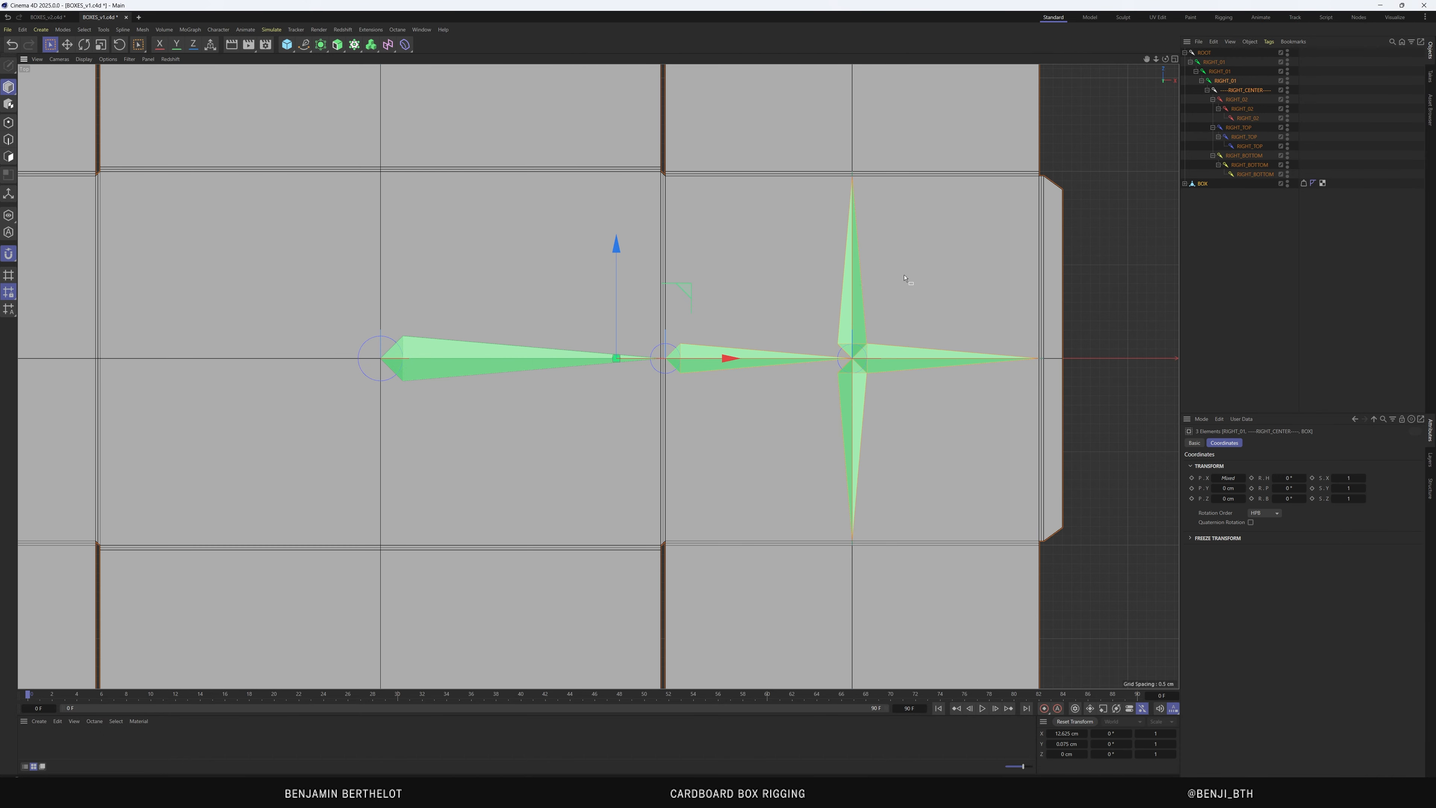
key(F1)
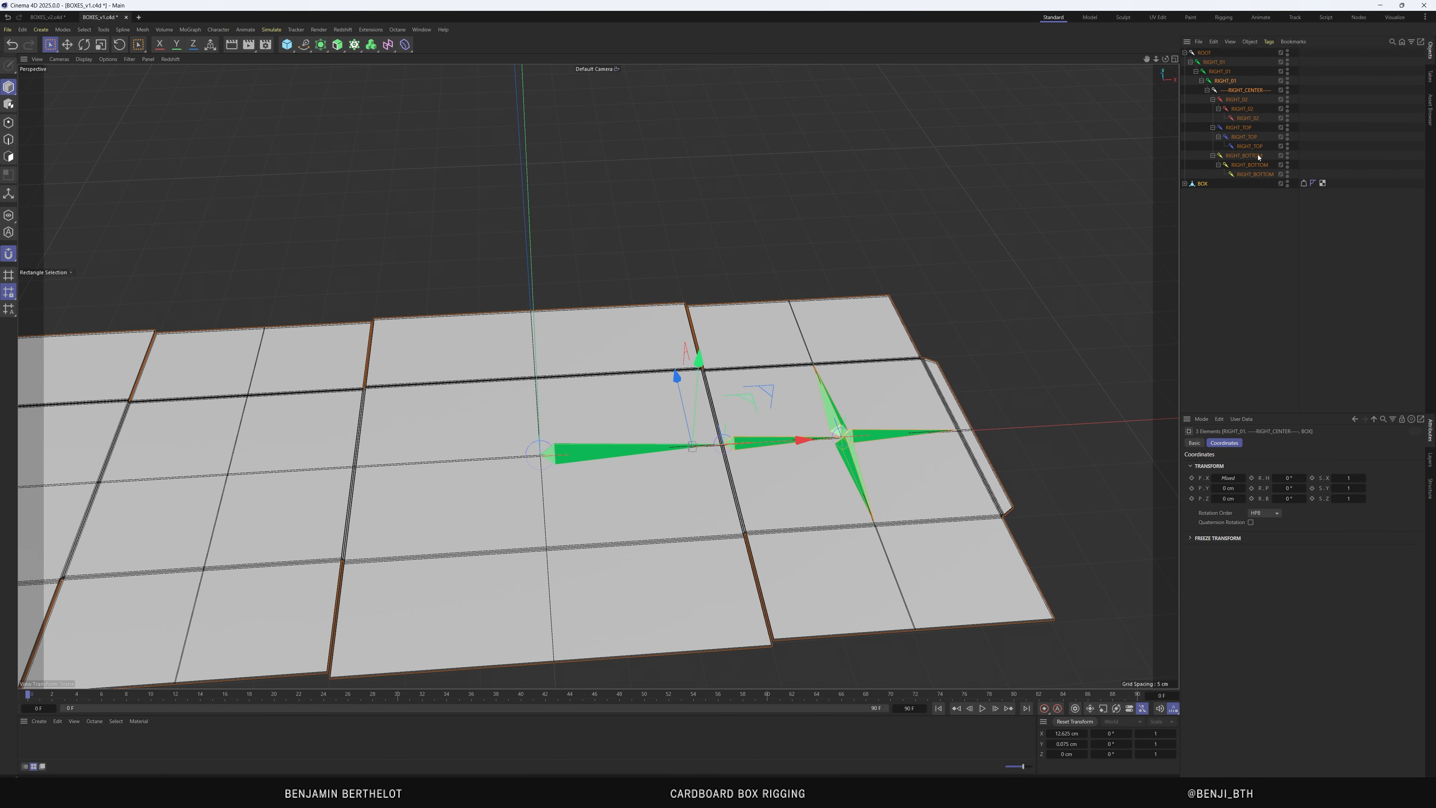
Rotate the three RIGHT_01 joints together to a bank of -1° and look closely at the hinge
click(1214, 72)
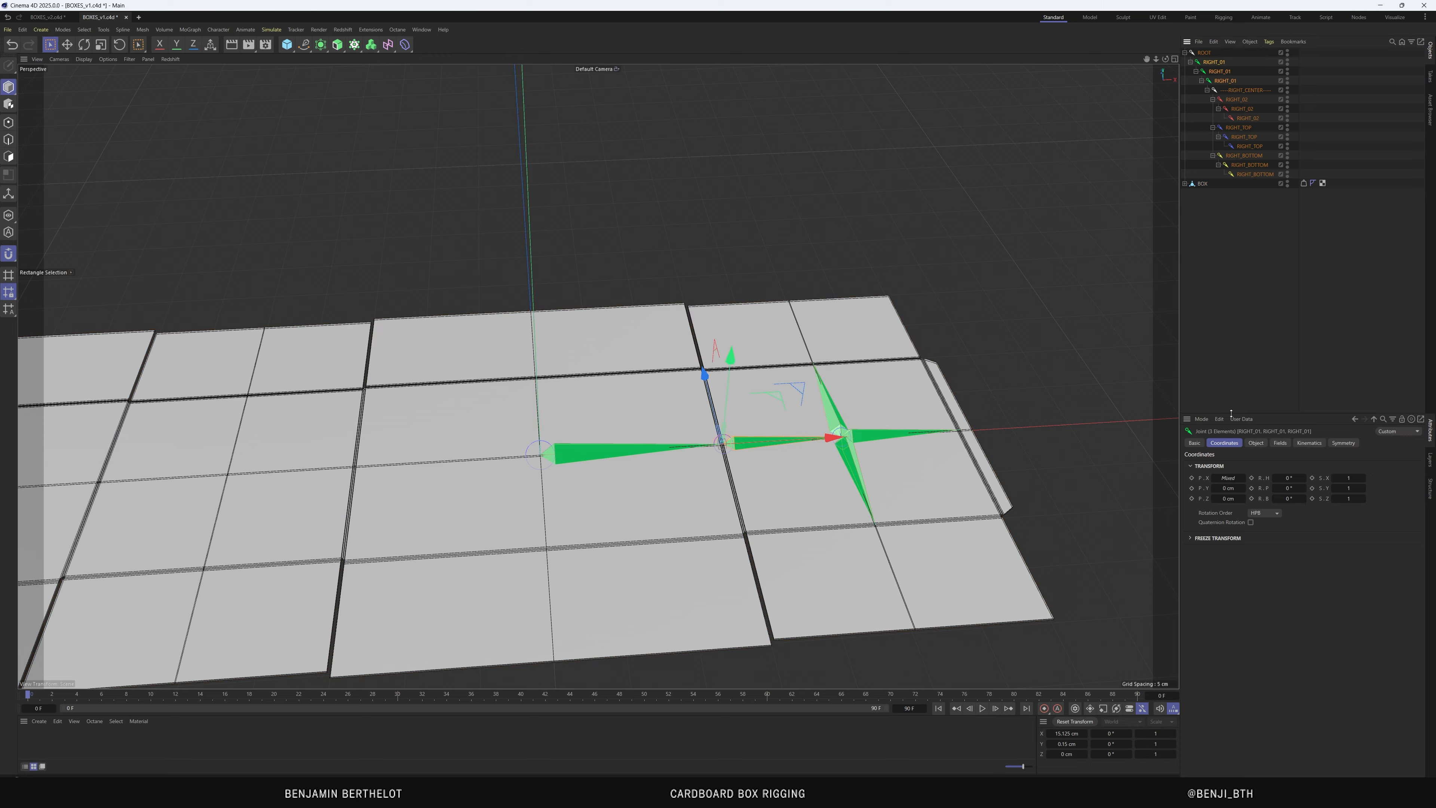
mouse_move(1293, 500)
mouse_down()
mouse_move(1349, 500)
mouse_move(1282, 500)
mouse_up()
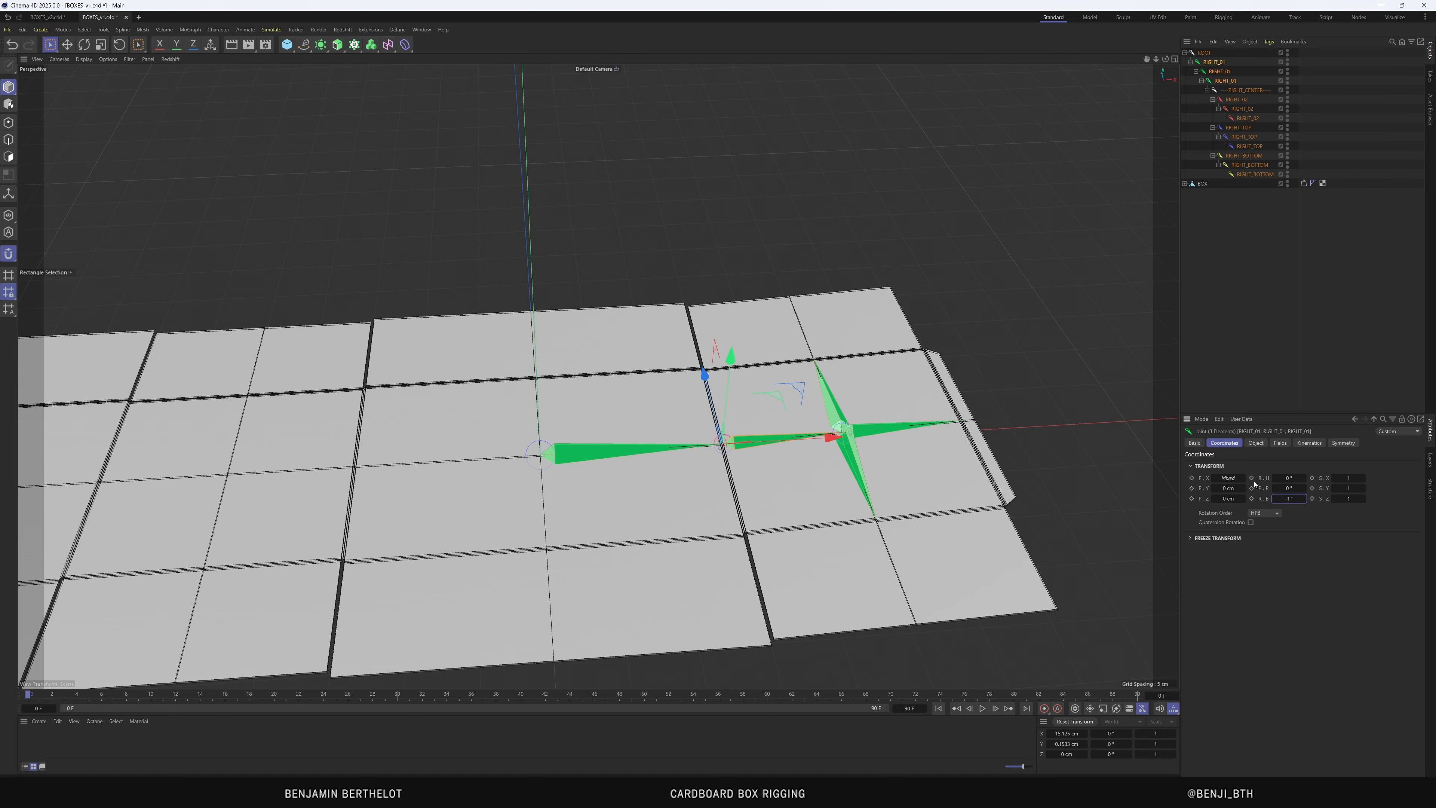
scroll(889, 452, up, 8)
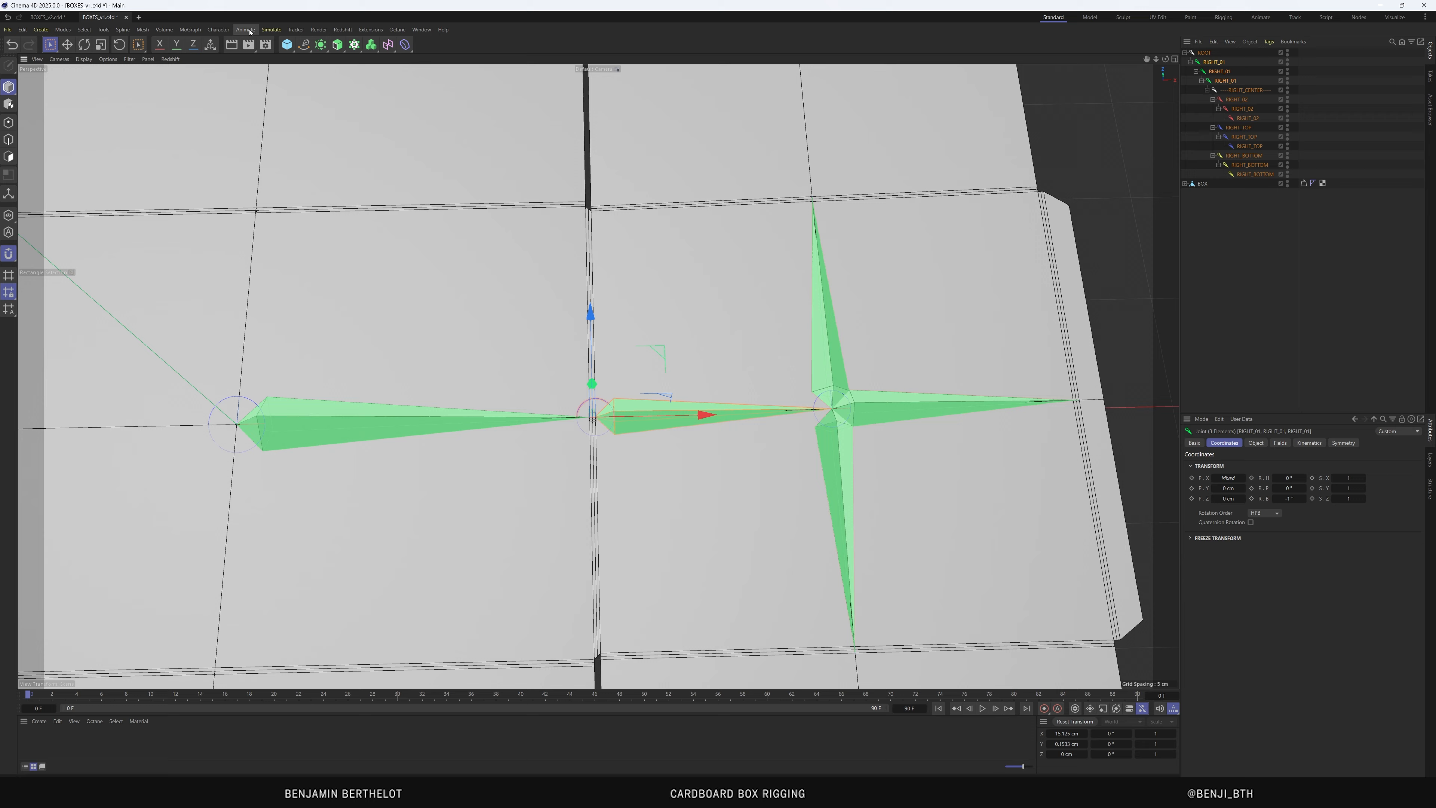
Check the RIGHT_CENTER joint's influence on the fourth panel in the Weight Manager and close the manager
click(219, 29)
mouse_move(243, 43)
click(317, 54)
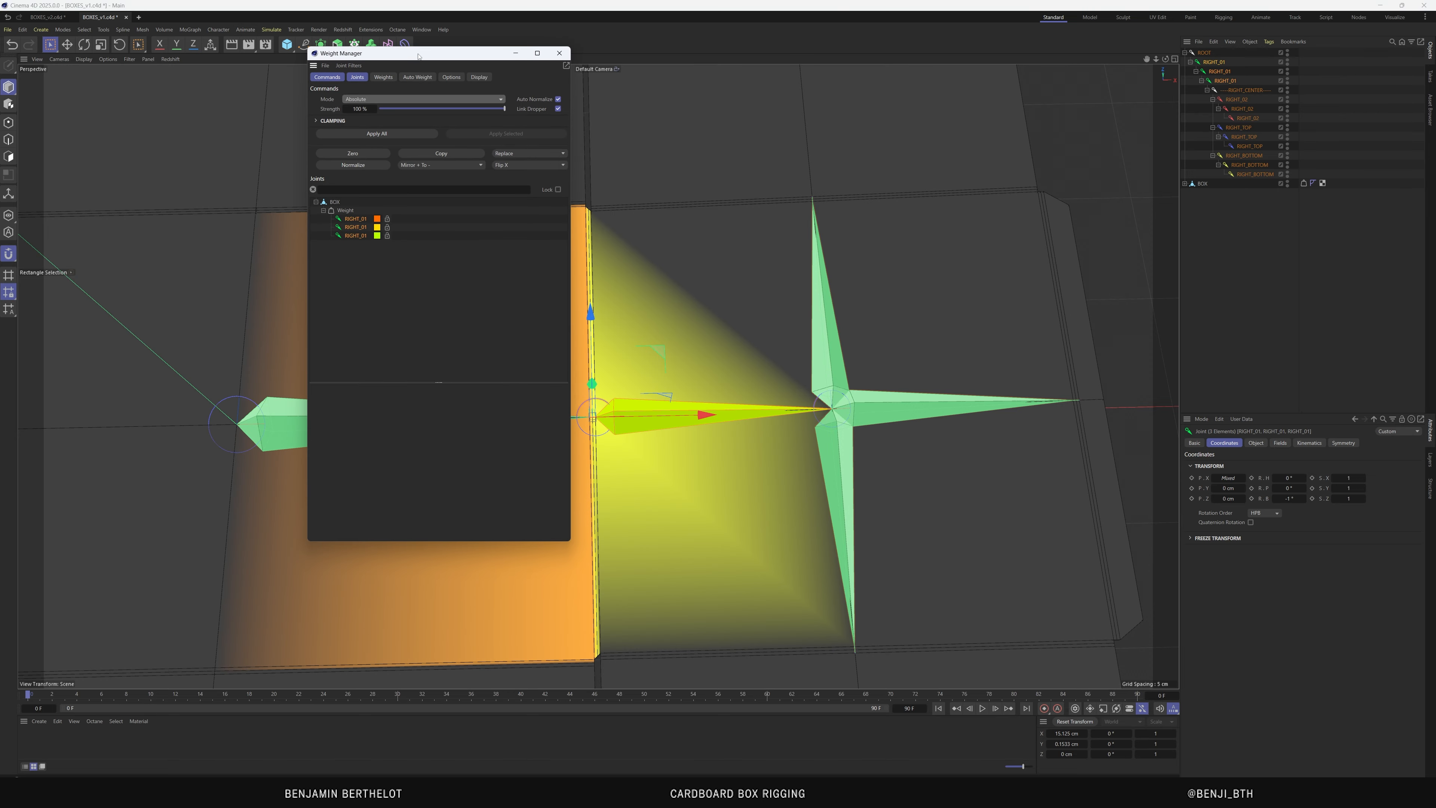
drag(396, 54, 1183, 146)
click(1237, 91)
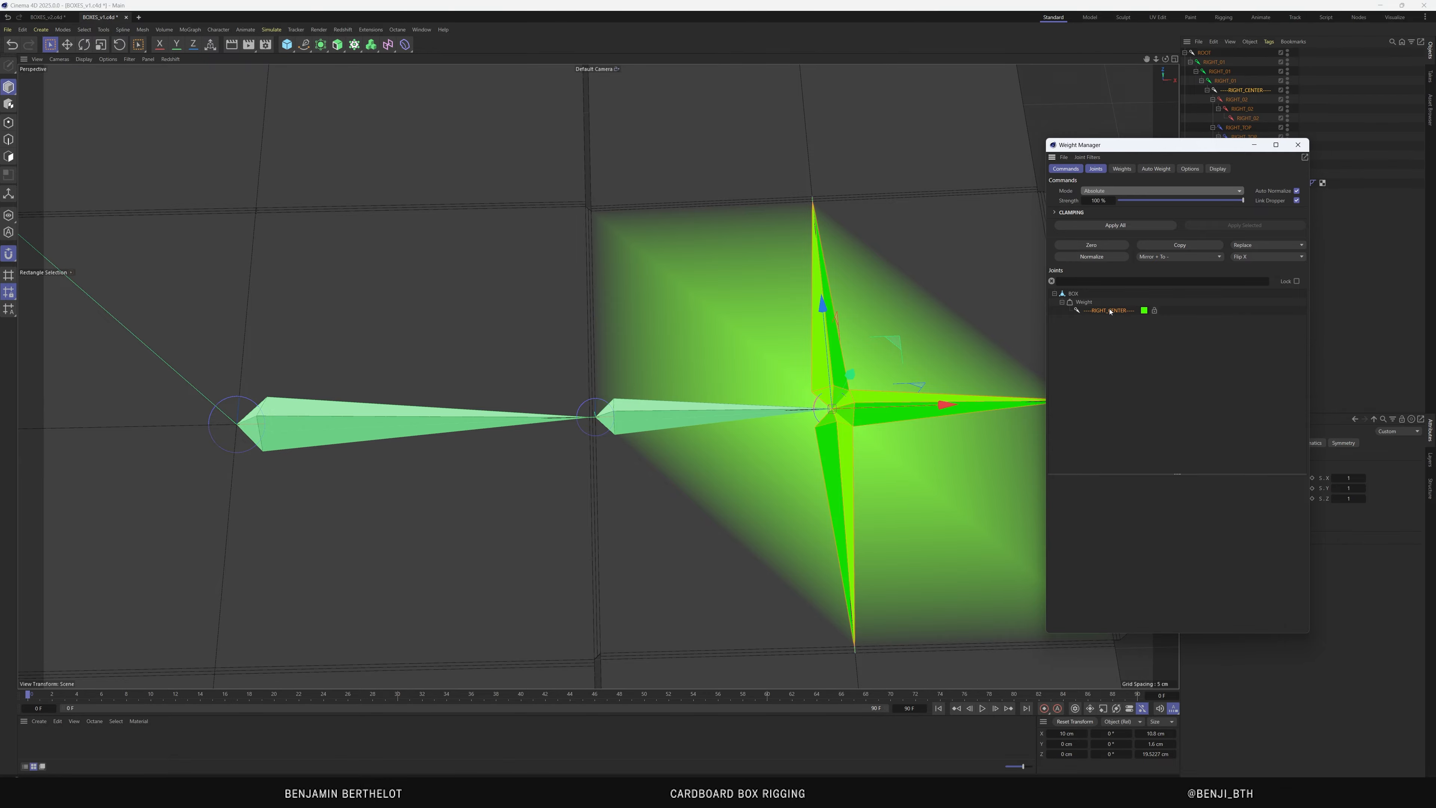
mouse_move(823, 396)
click(1298, 145)
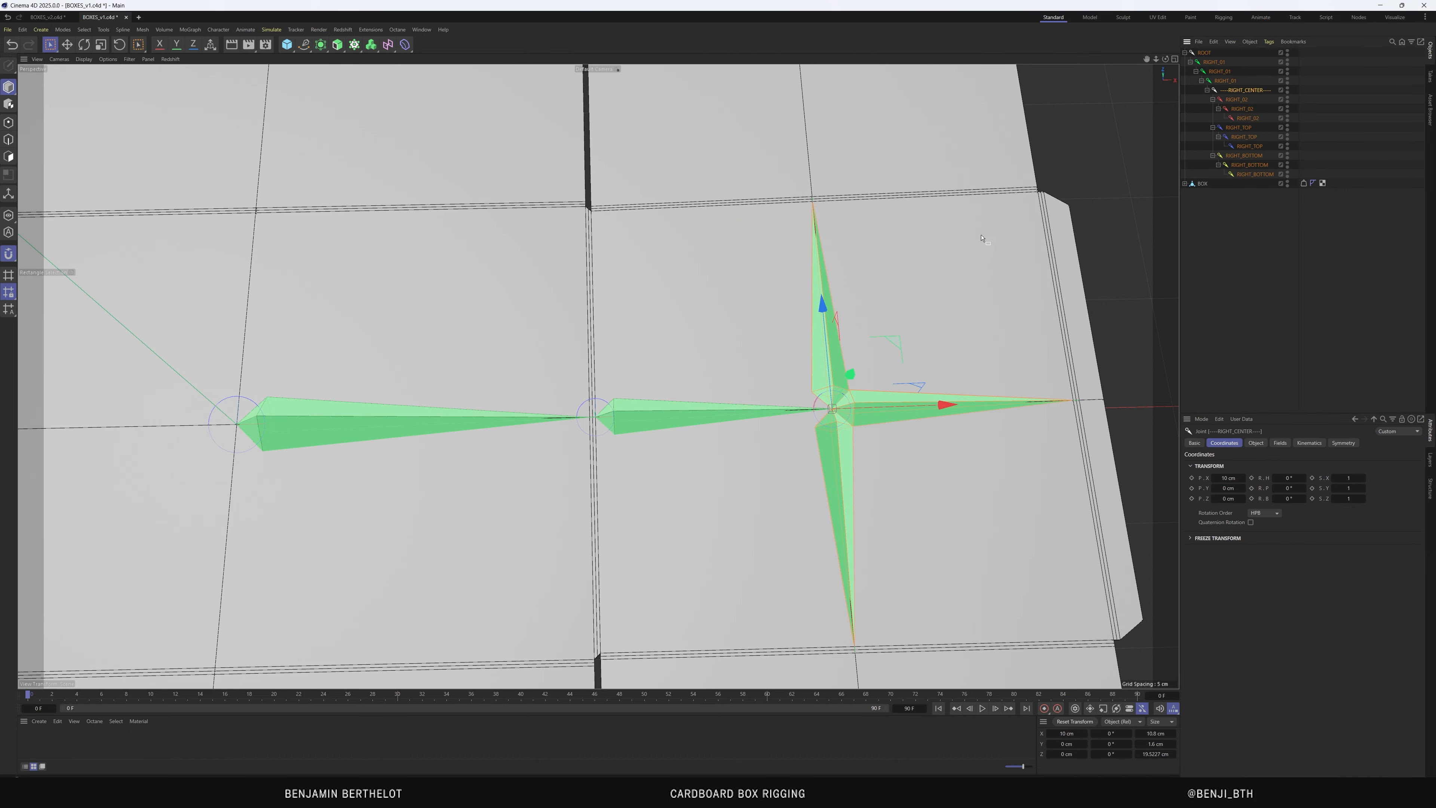
Fold the fourth panel upright by setting the bank rotation of all three RIGHT_01 joints to -30°
scroll(984, 240, down, 6)
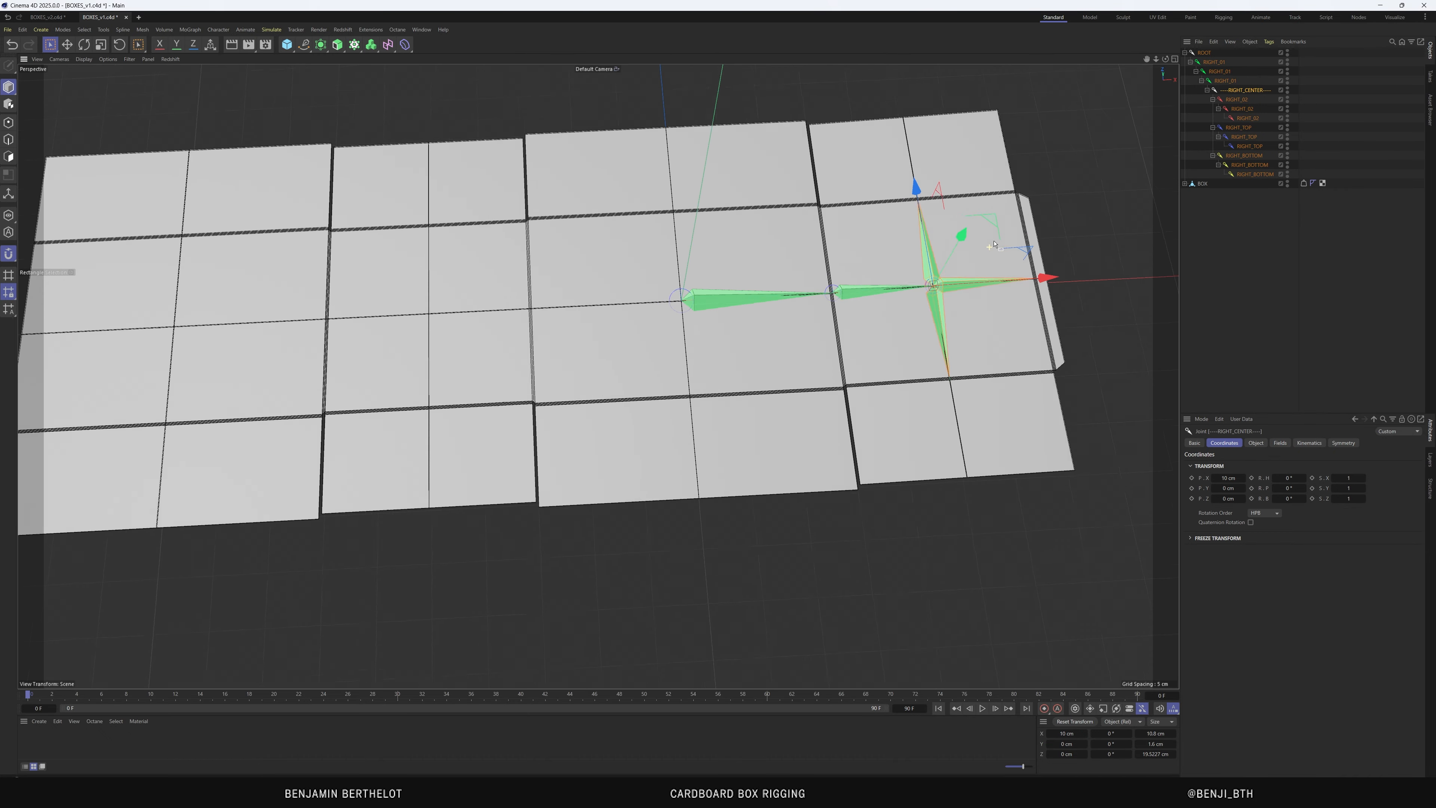
alt+drag(994, 244, 981, 184)
scroll(904, 238, down, 3)
scroll(837, 238, up, 6)
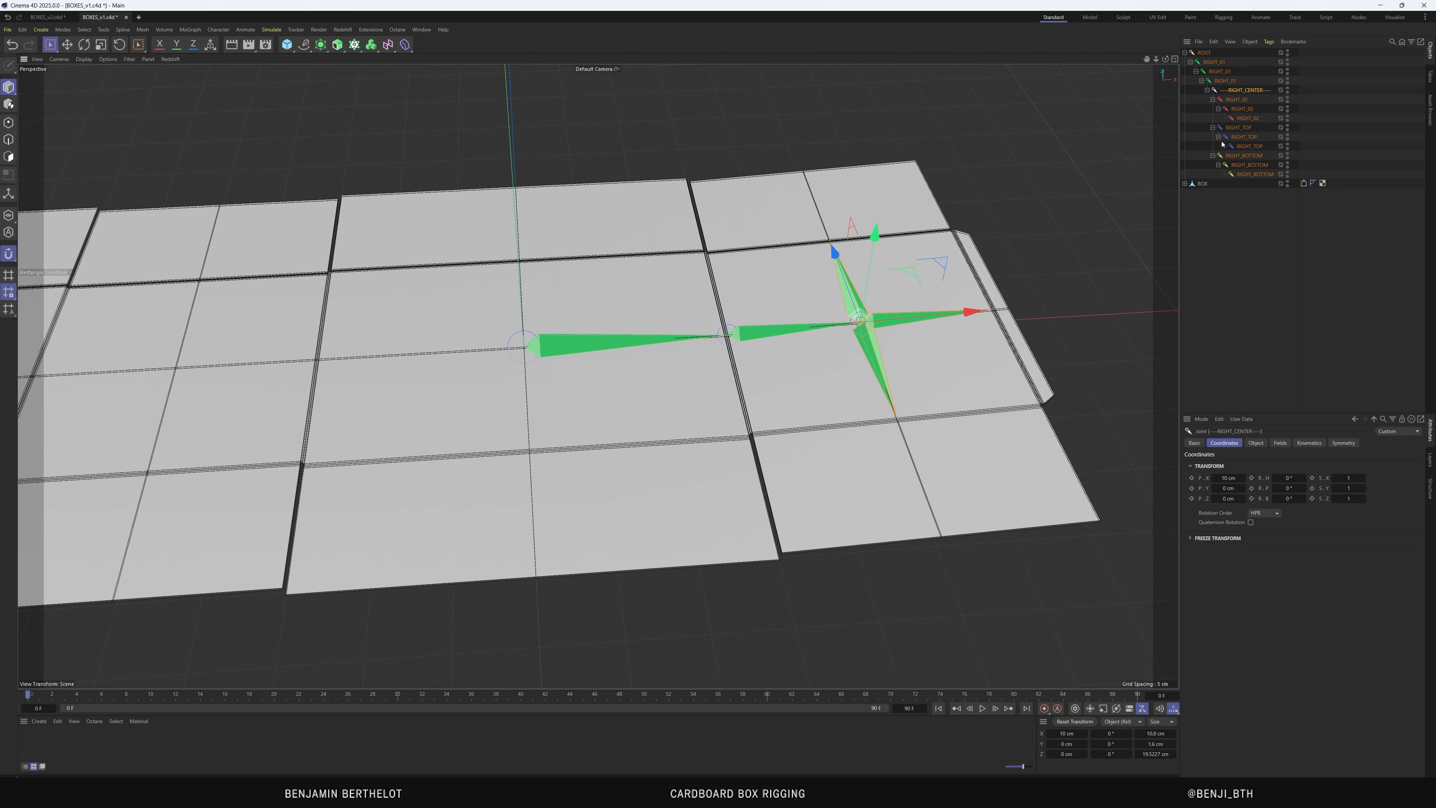
click(1225, 80)
shift+click(1214, 62)
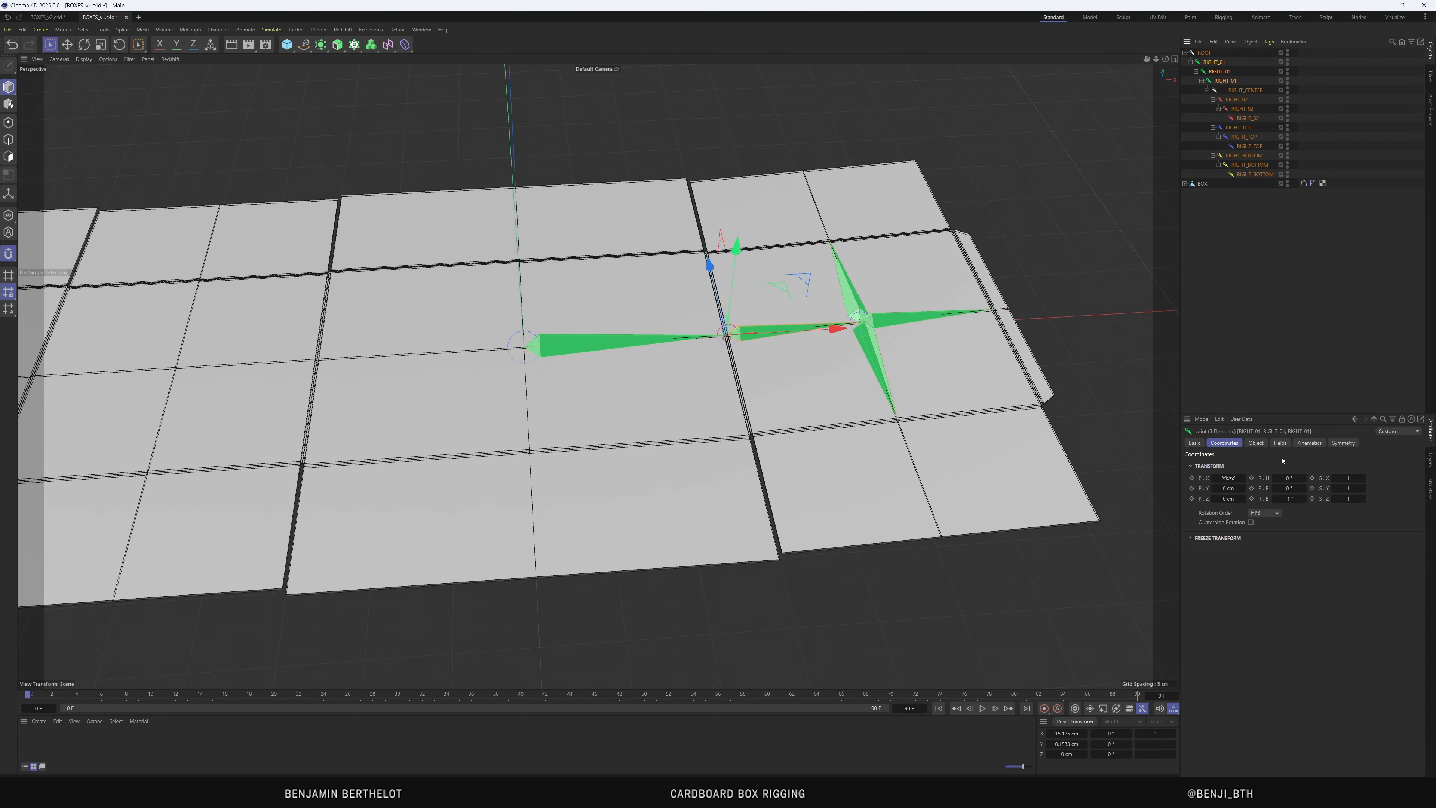
text(-30)
key(Return)
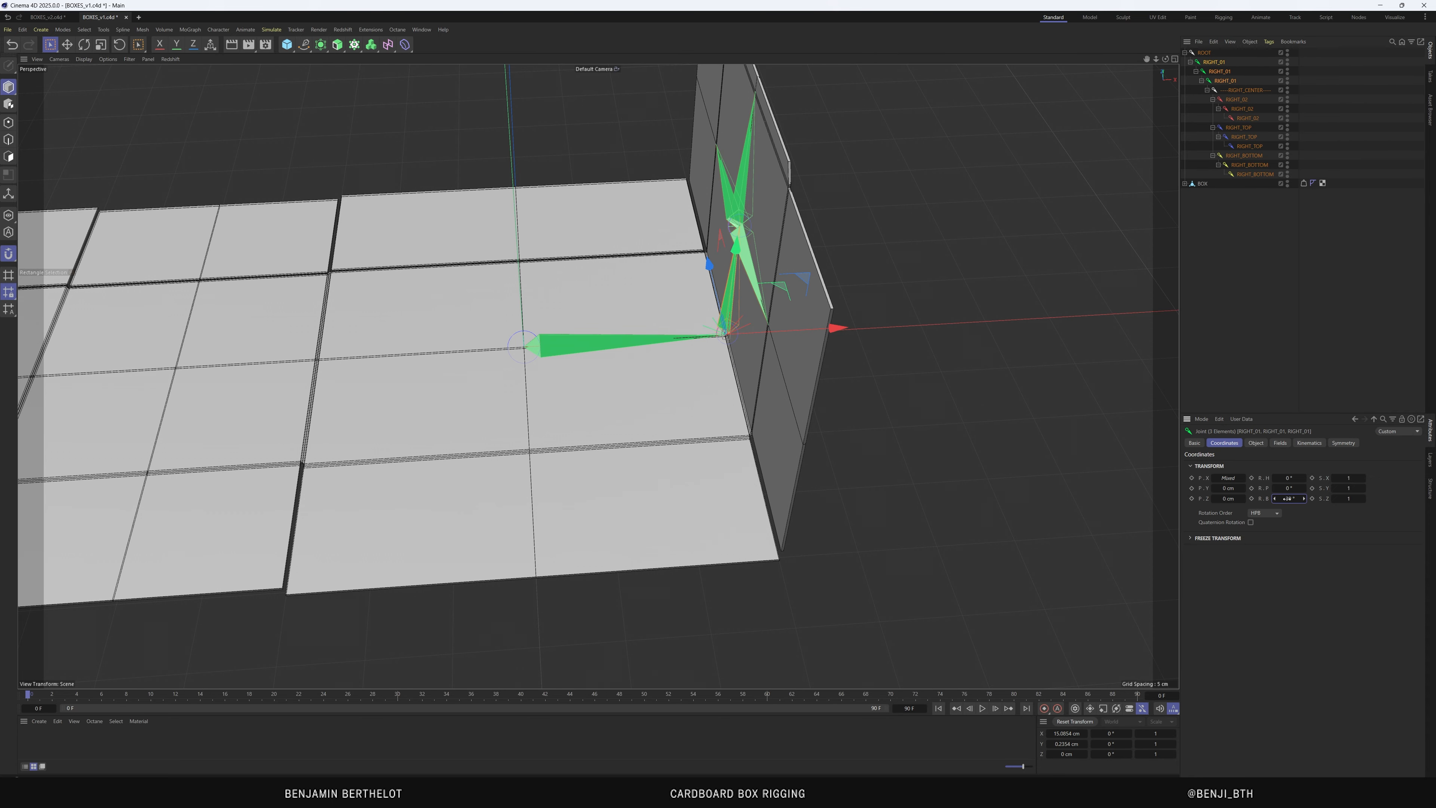
alt+drag(774, 403, 1195, 299)
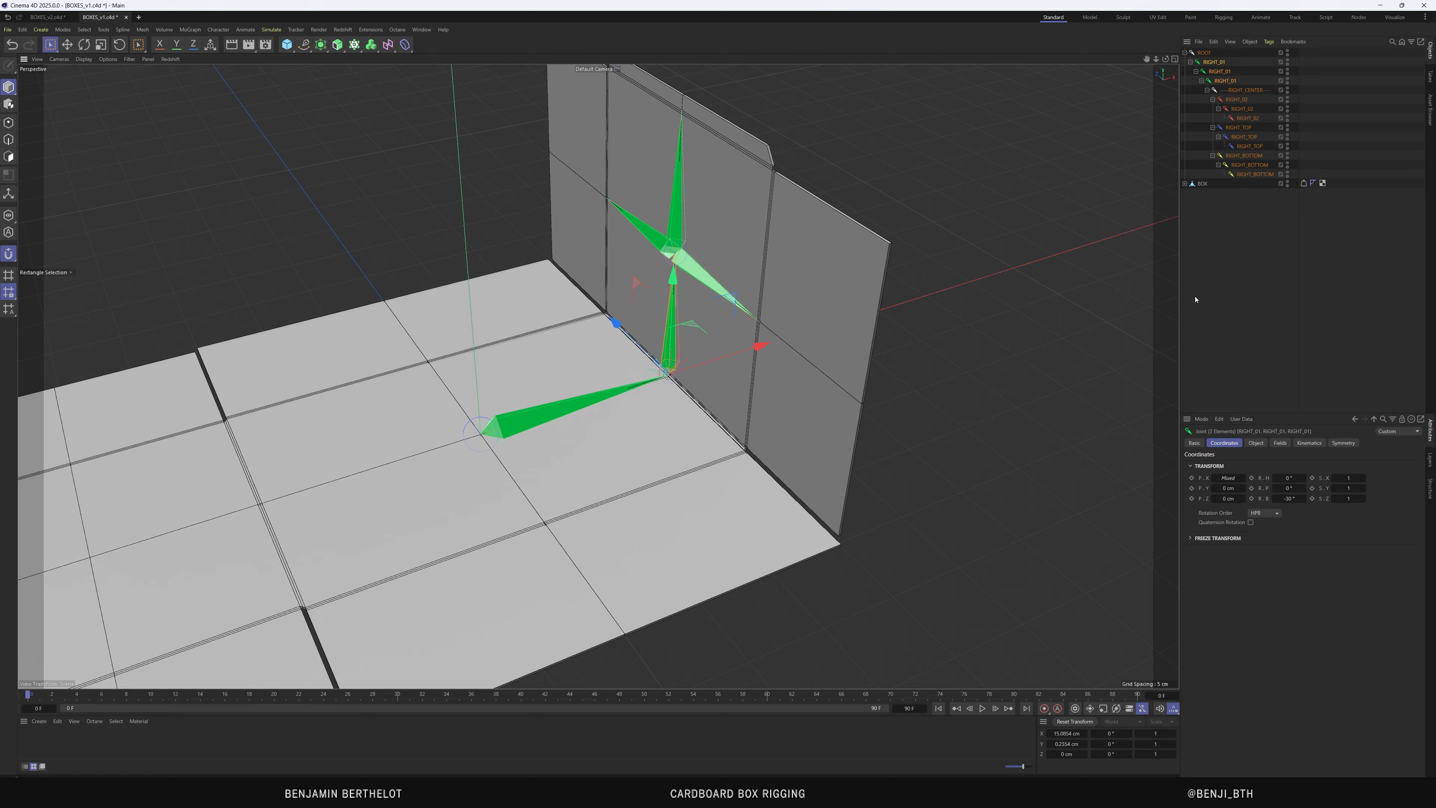
Fold the fourth panel's end flap inward by setting the bank rotation of all three RIGHT_02 joints to -30°
click(1232, 101)
shift+click(1242, 117)
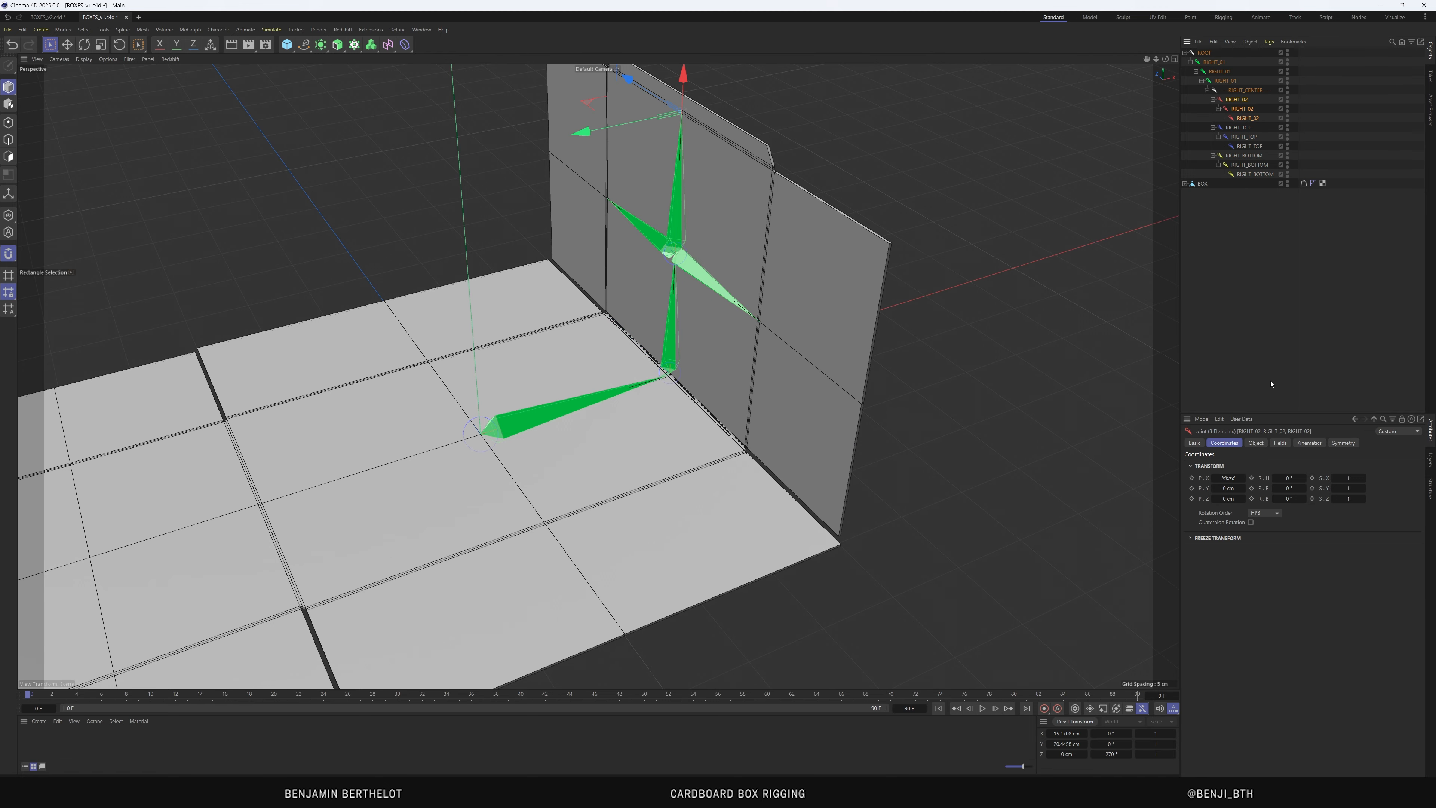
click(1284, 498)
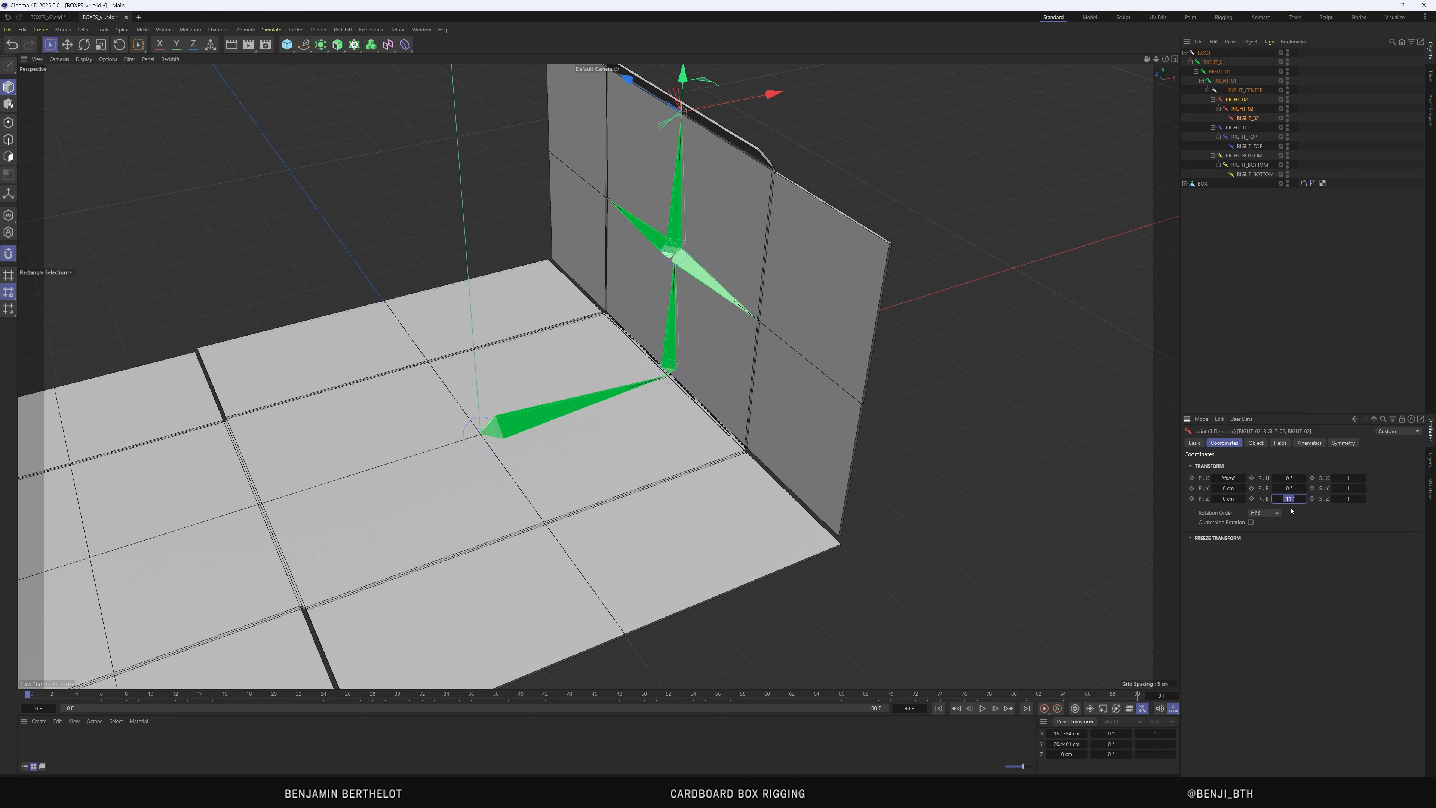
text(-30)
key(Return)
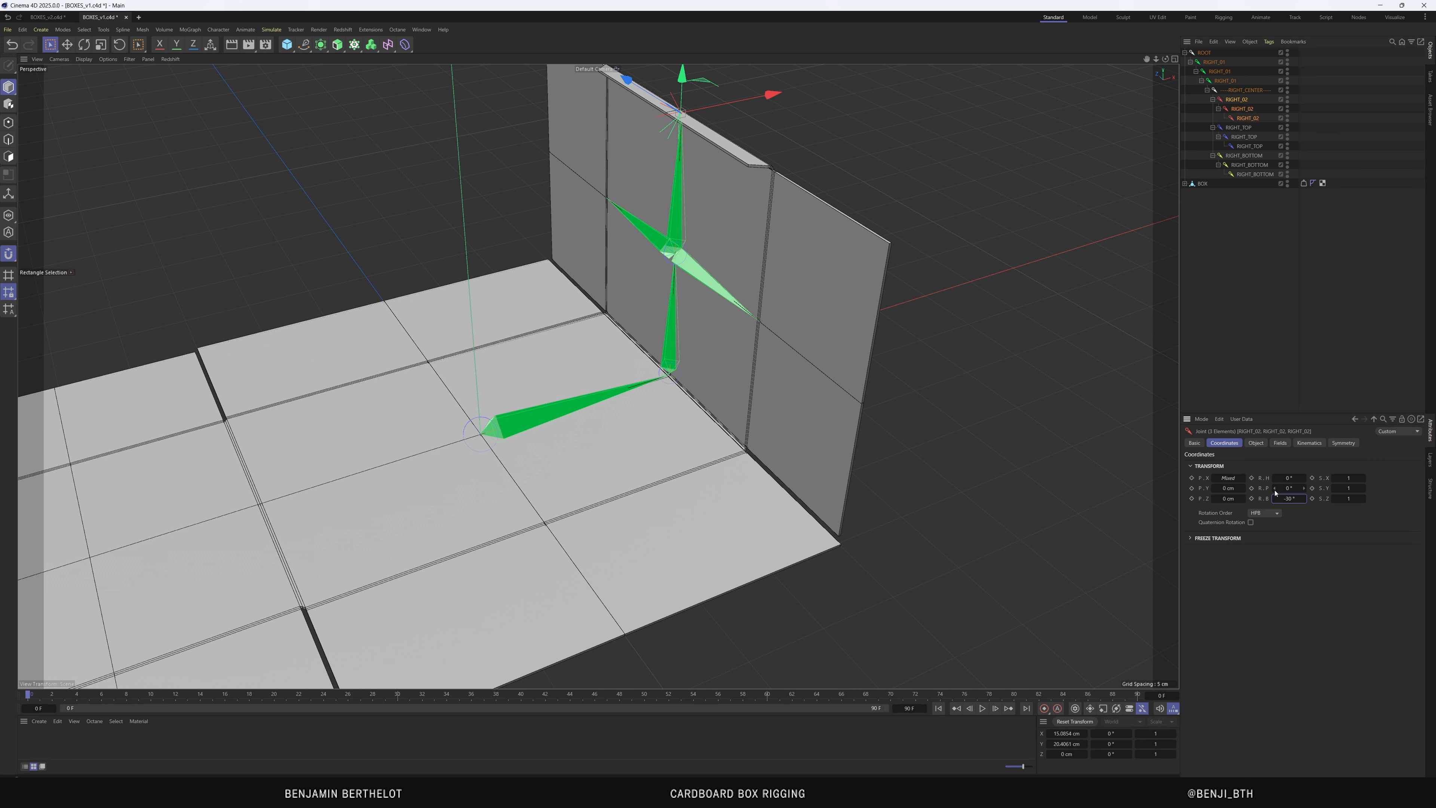
Fold the fourth panel's top flap inward by changing the pitch rotation of all three RIGHT_TOP joints together
click(1236, 128)
shift+click(1249, 145)
drag(1288, 489, 1286, 487)
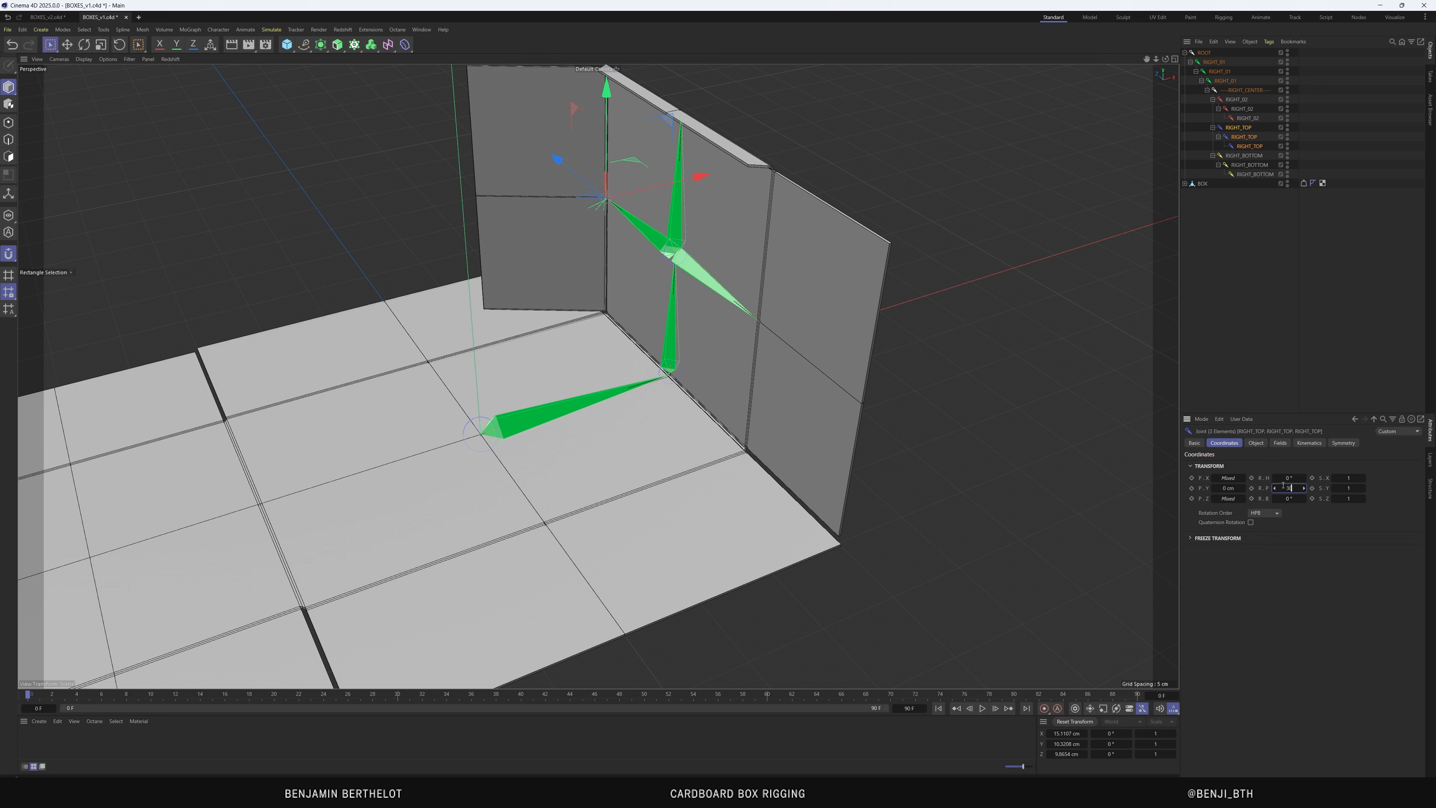
key(Return)
Fold the fourth panel's bottom flap inward by setting the pitch rotation of all three RIGHT_BOTTOM joints to -30°
click(1244, 155)
shift+click(1254, 174)
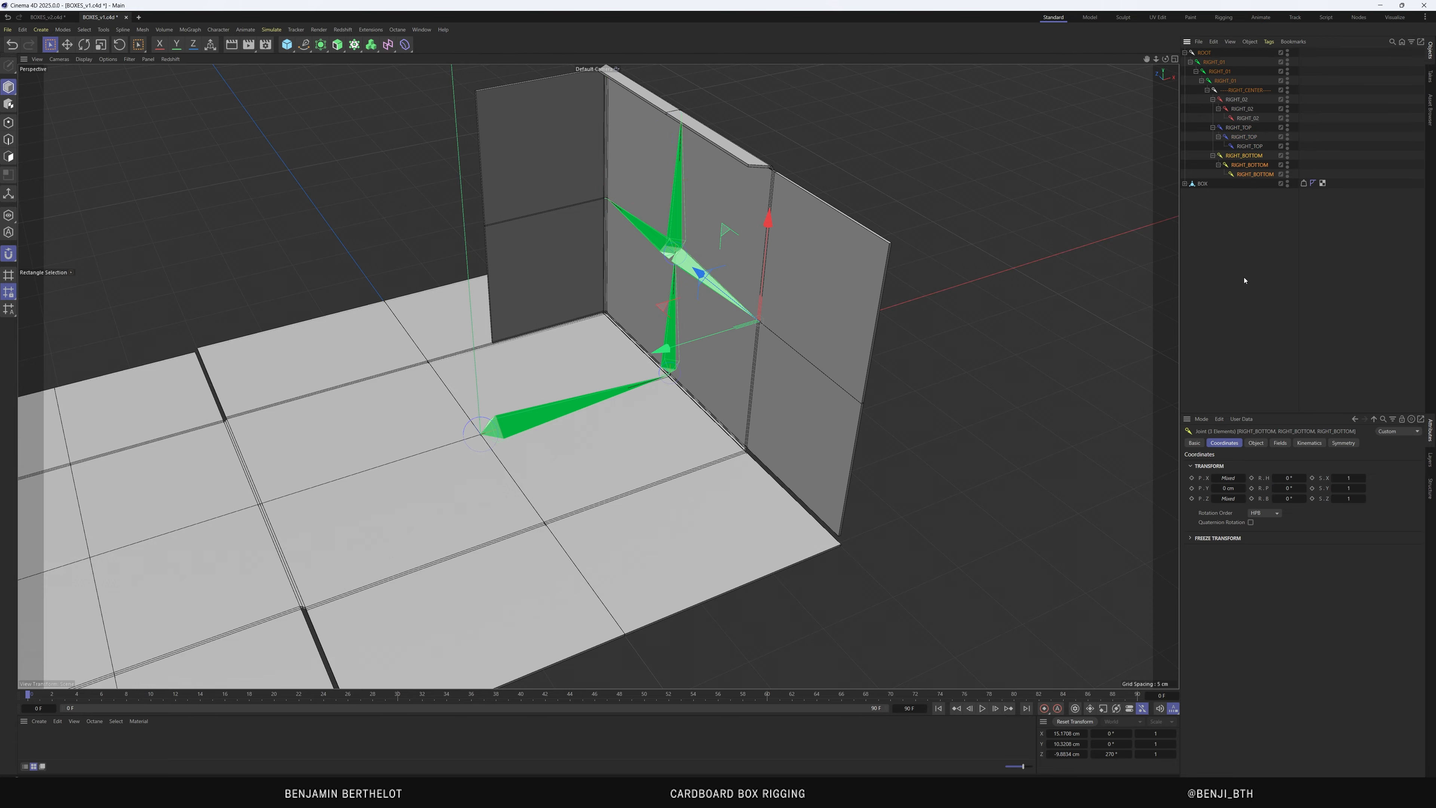
click(1286, 488)
text(-30)
key(Return)
alt+drag(596, 130, 504, 320)
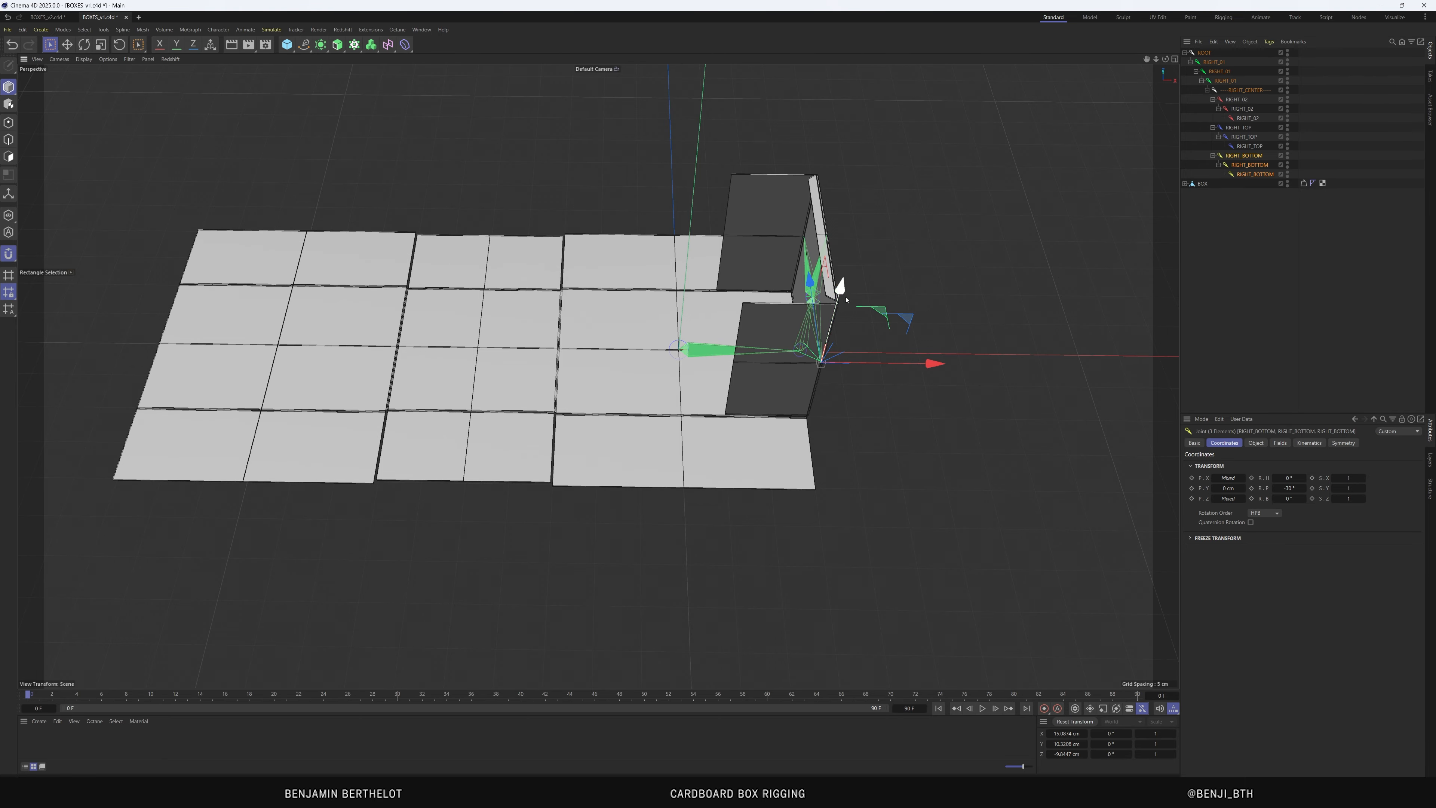
scroll(842, 290, up, 2)
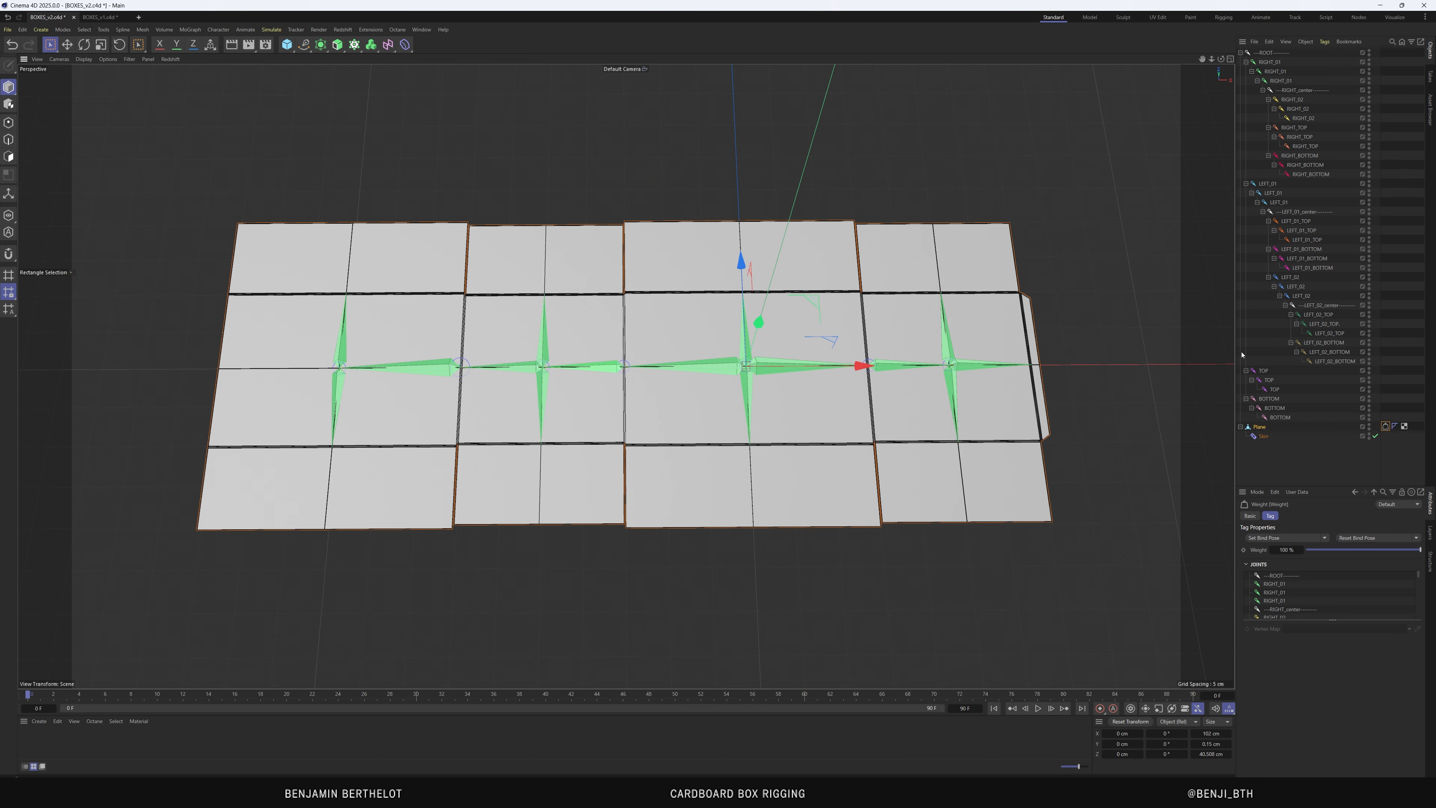
Enlarge the object list to fit the full joint hierarchy of BOXES_v2 and open the Weight Manager
drag(1235, 351, 1167, 351)
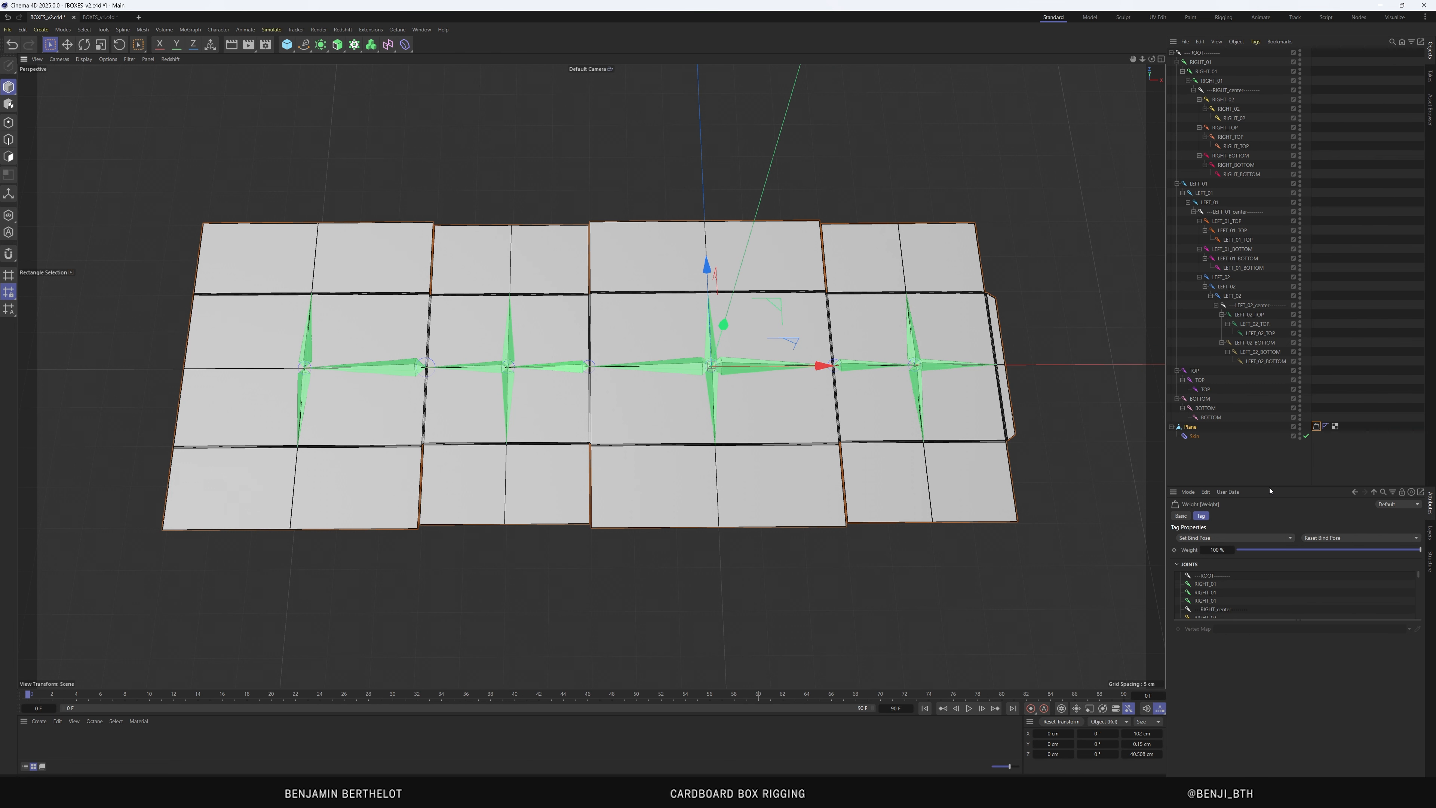
click(1269, 485)
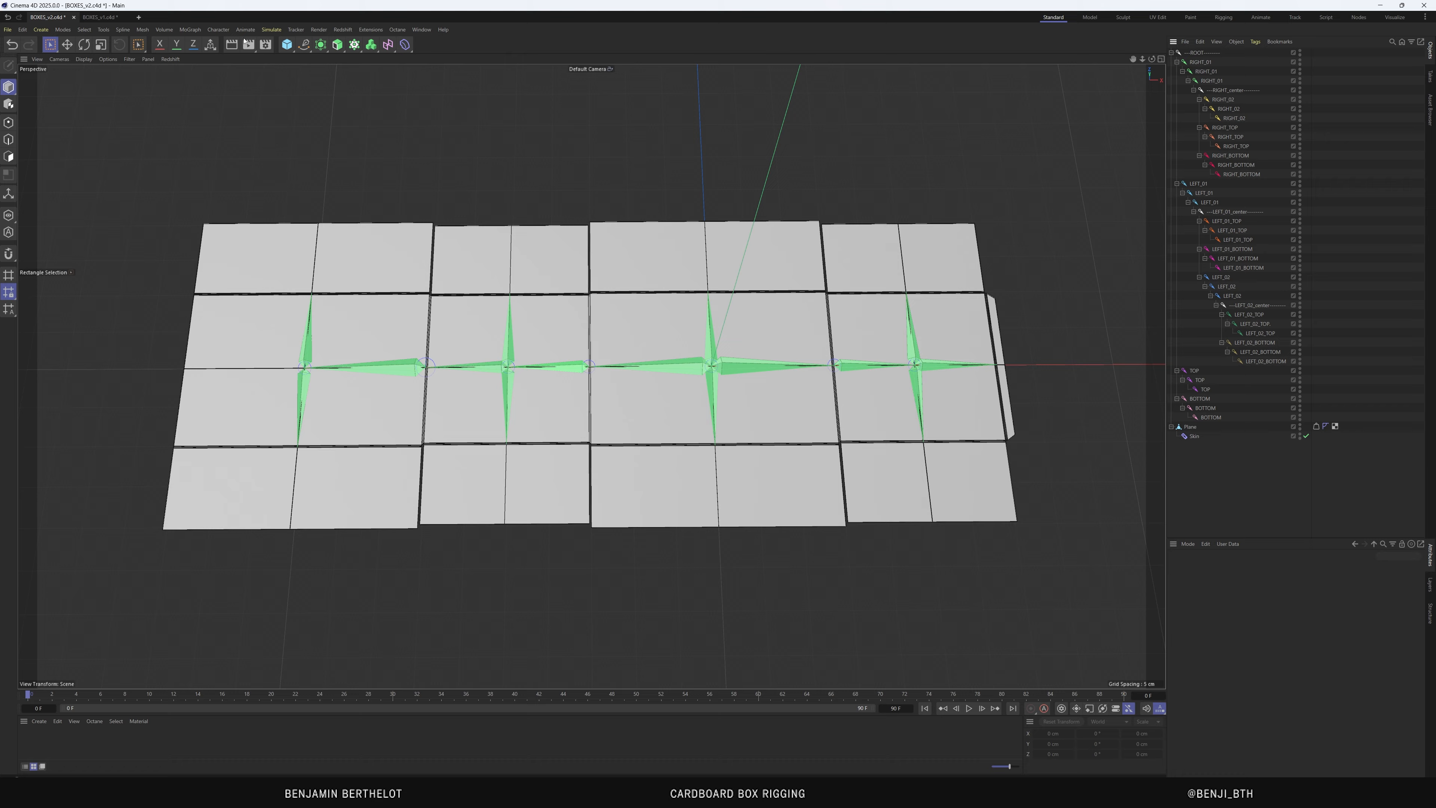
click(218, 30)
mouse_move(243, 44)
click(308, 52)
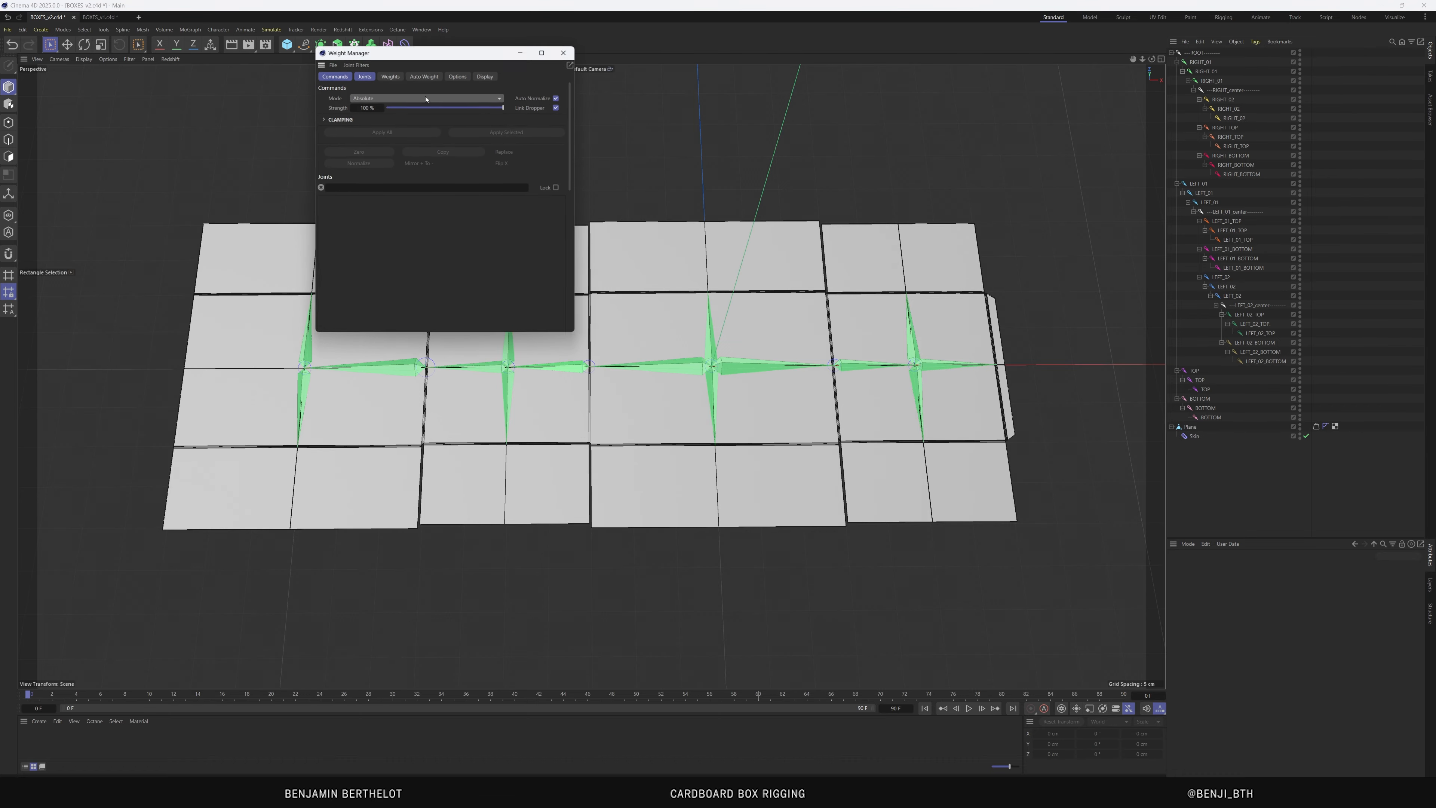
drag(460, 55, 915, 108)
Examine the weights of all joints from ROOT to BOTTOM across the box, then close the Weight Manager and clear the selection
click(1194, 53)
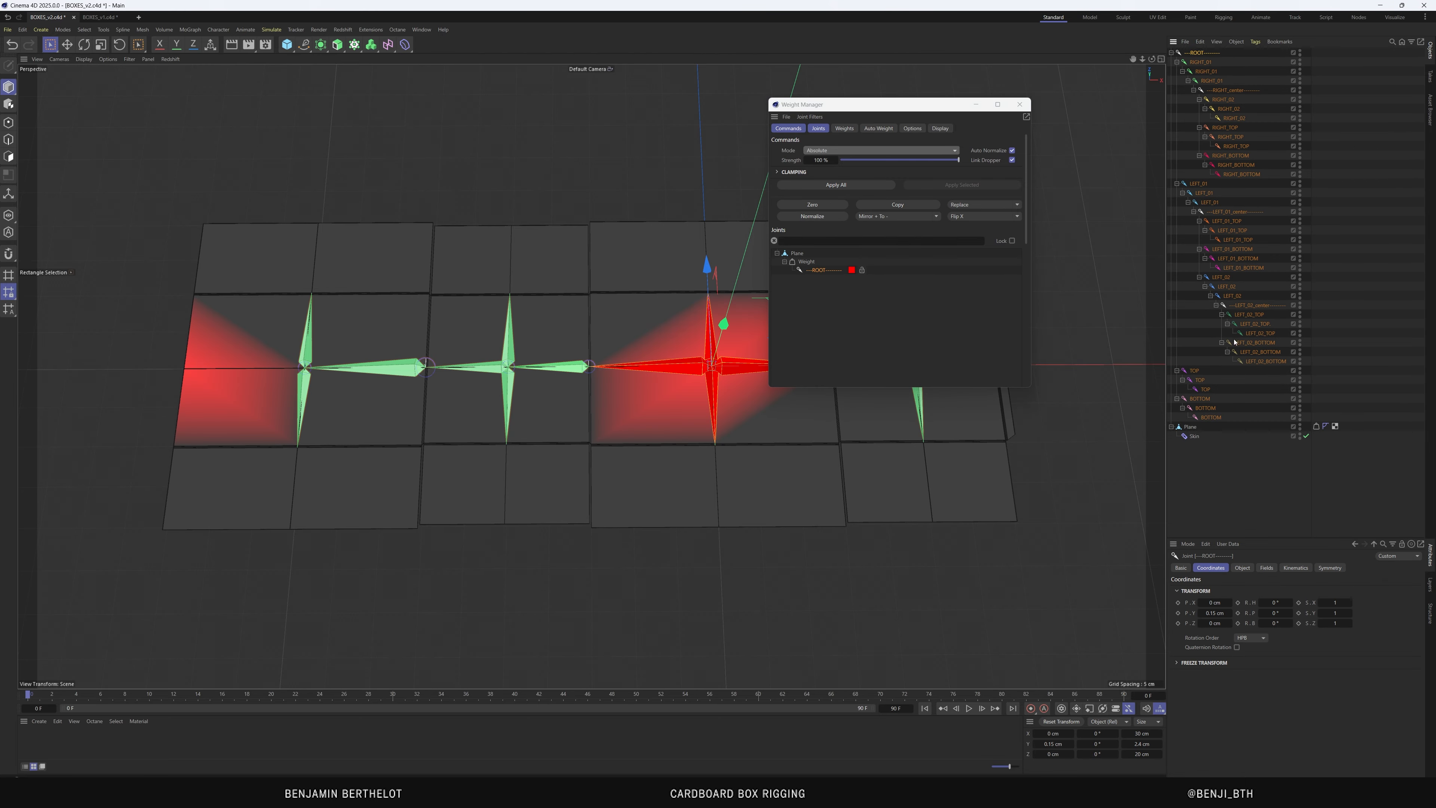
shift+click(1211, 417)
drag(897, 100, 1154, 153)
alt+drag(687, 319, 660, 378)
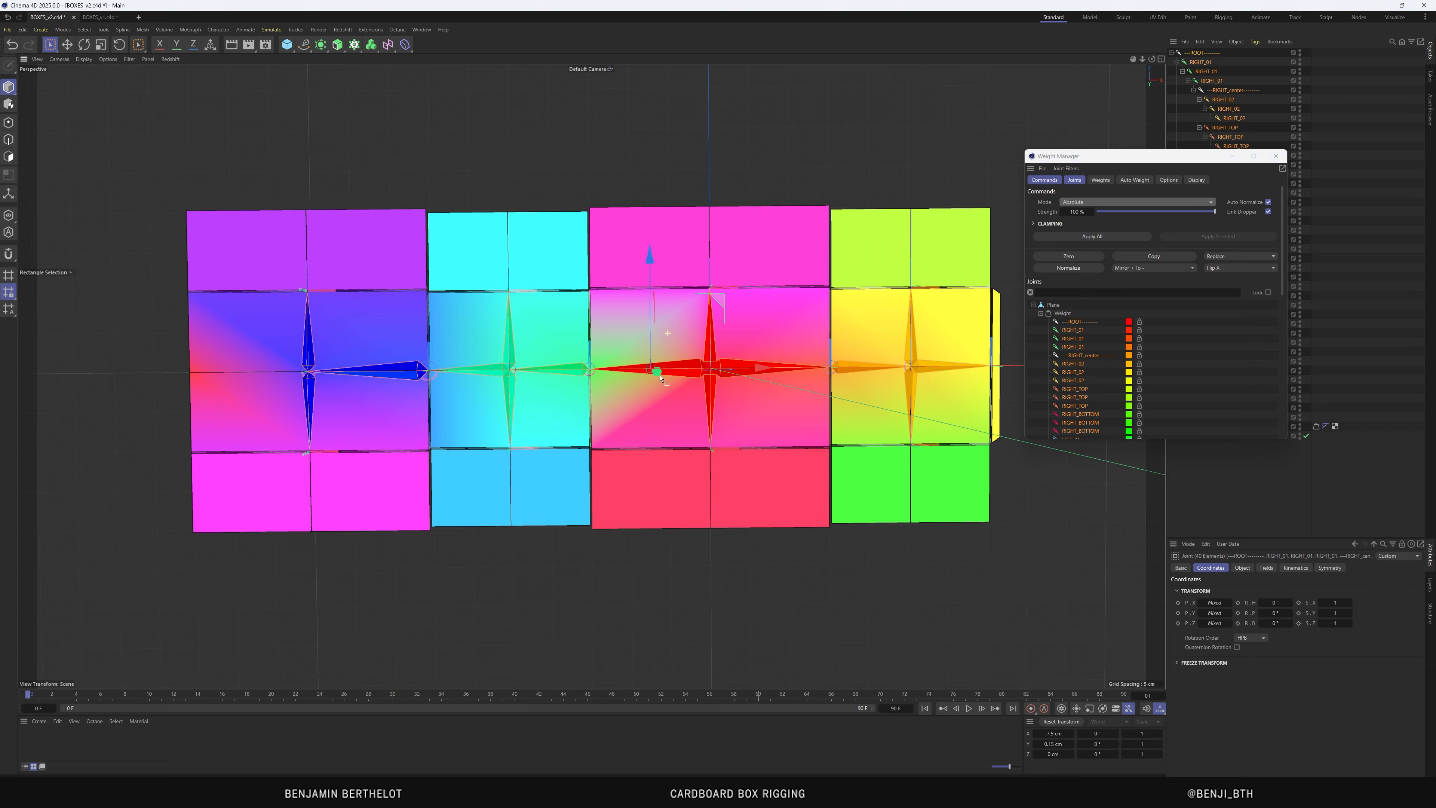
scroll(718, 288, up, 5)
scroll(696, 297, down, 6)
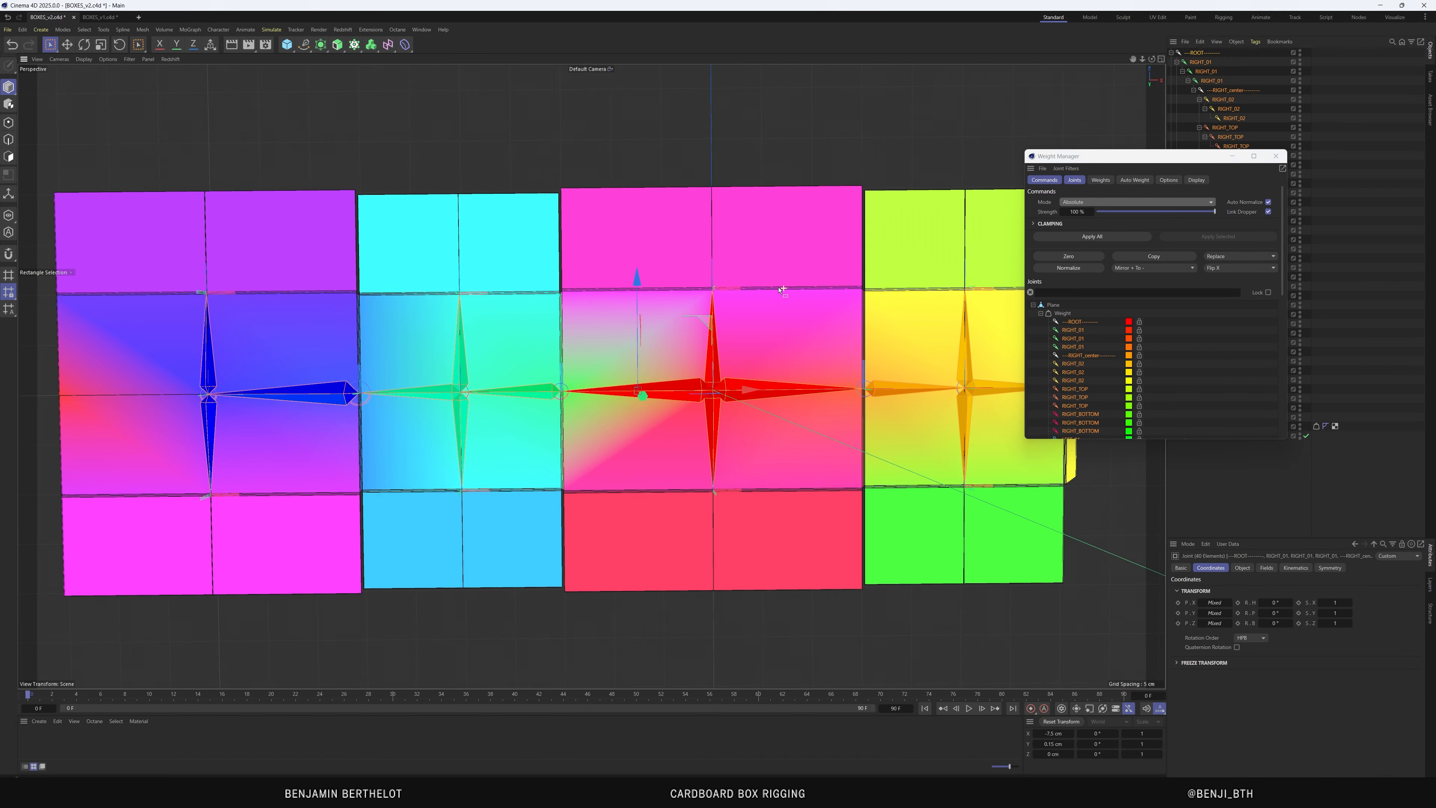
scroll(536, 304, up, 1)
scroll(519, 316, down, 1)
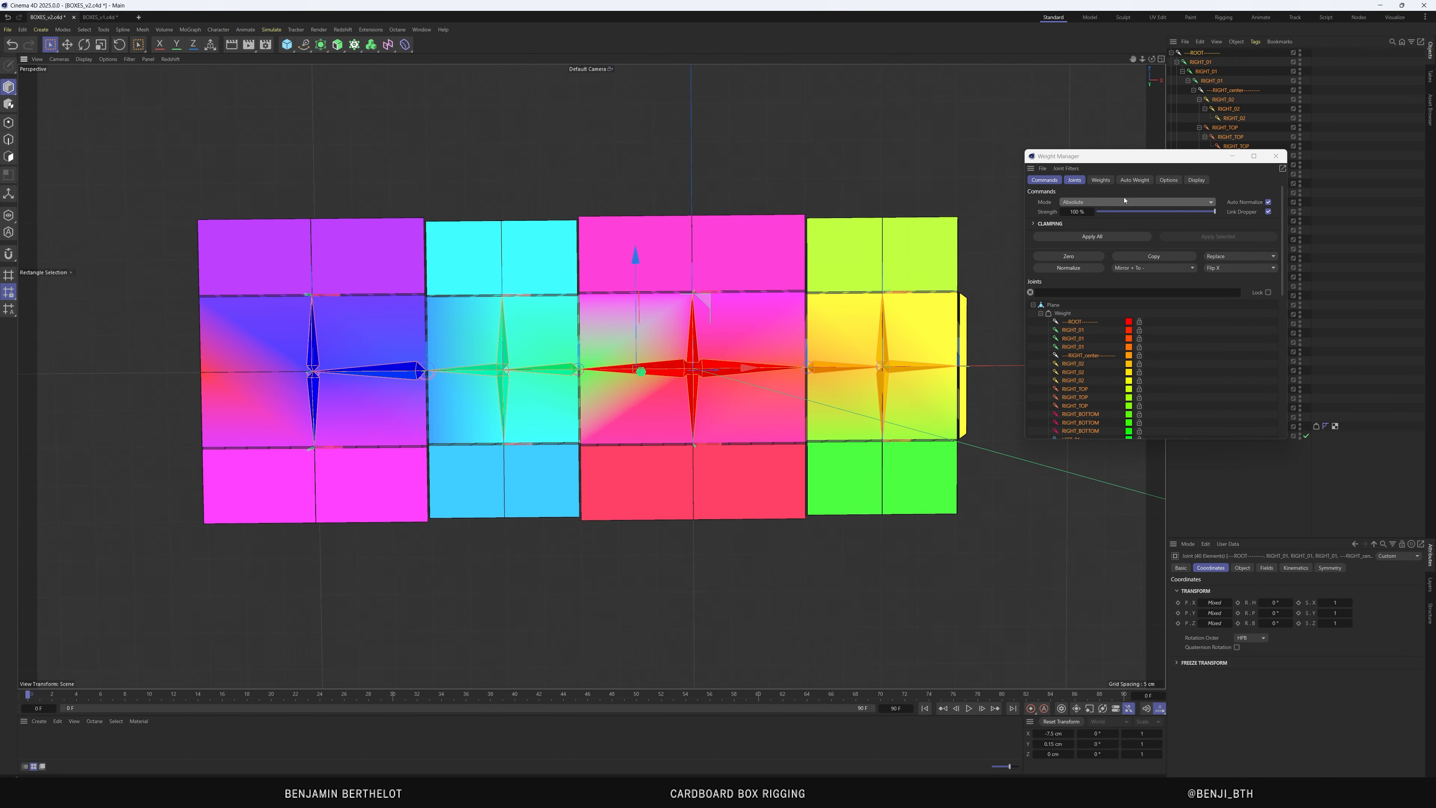
click(1275, 157)
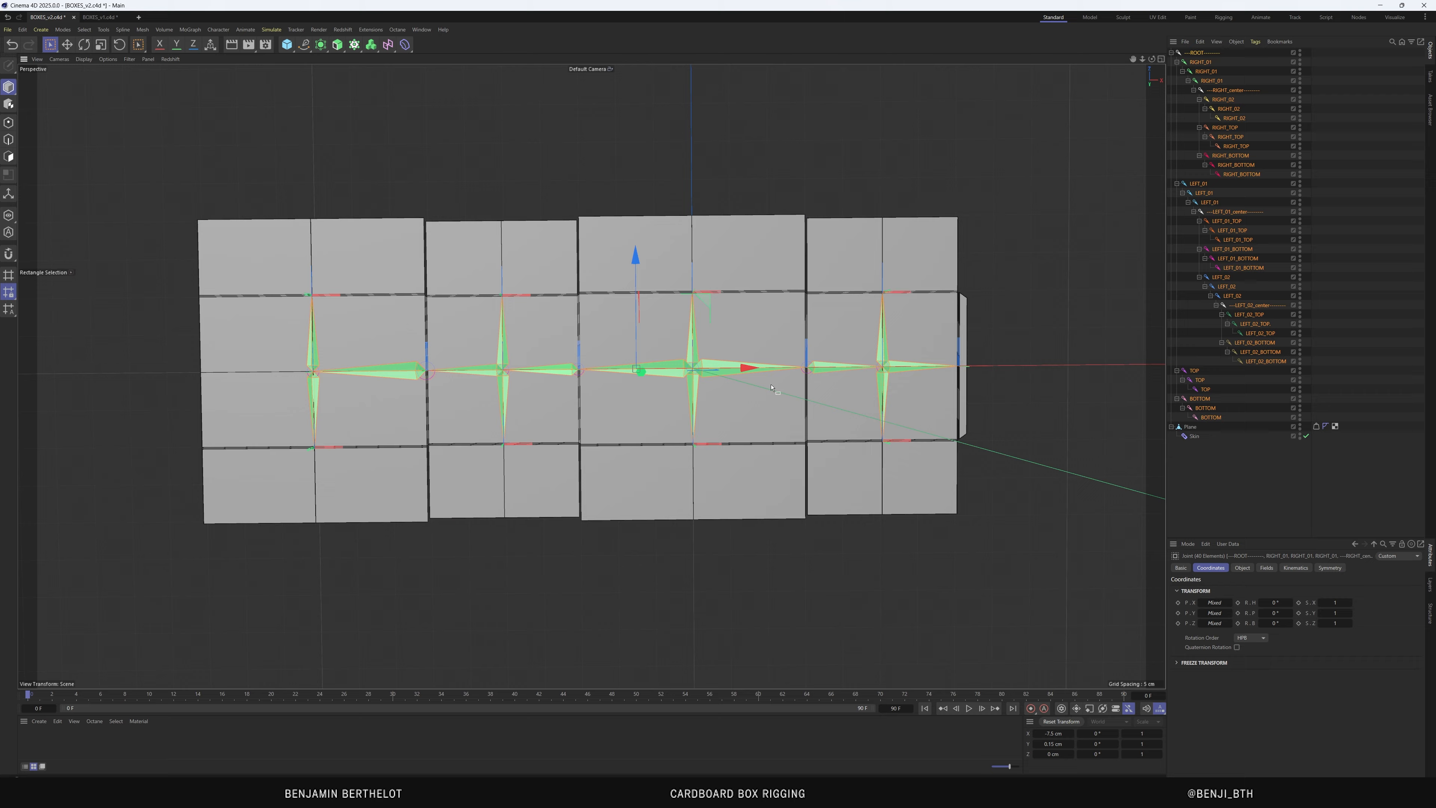
alt+drag(755, 386, 742, 291)
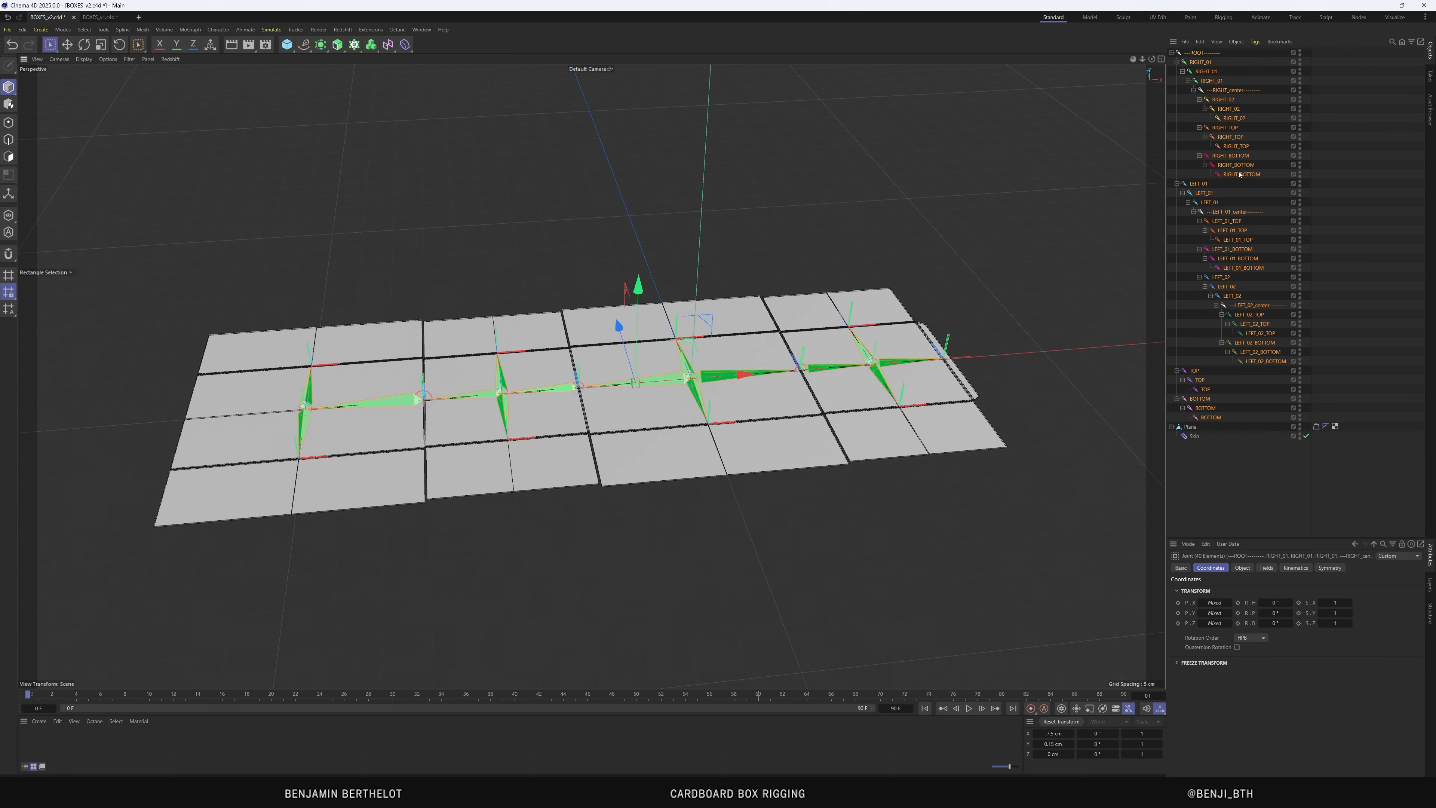
click(1275, 277)
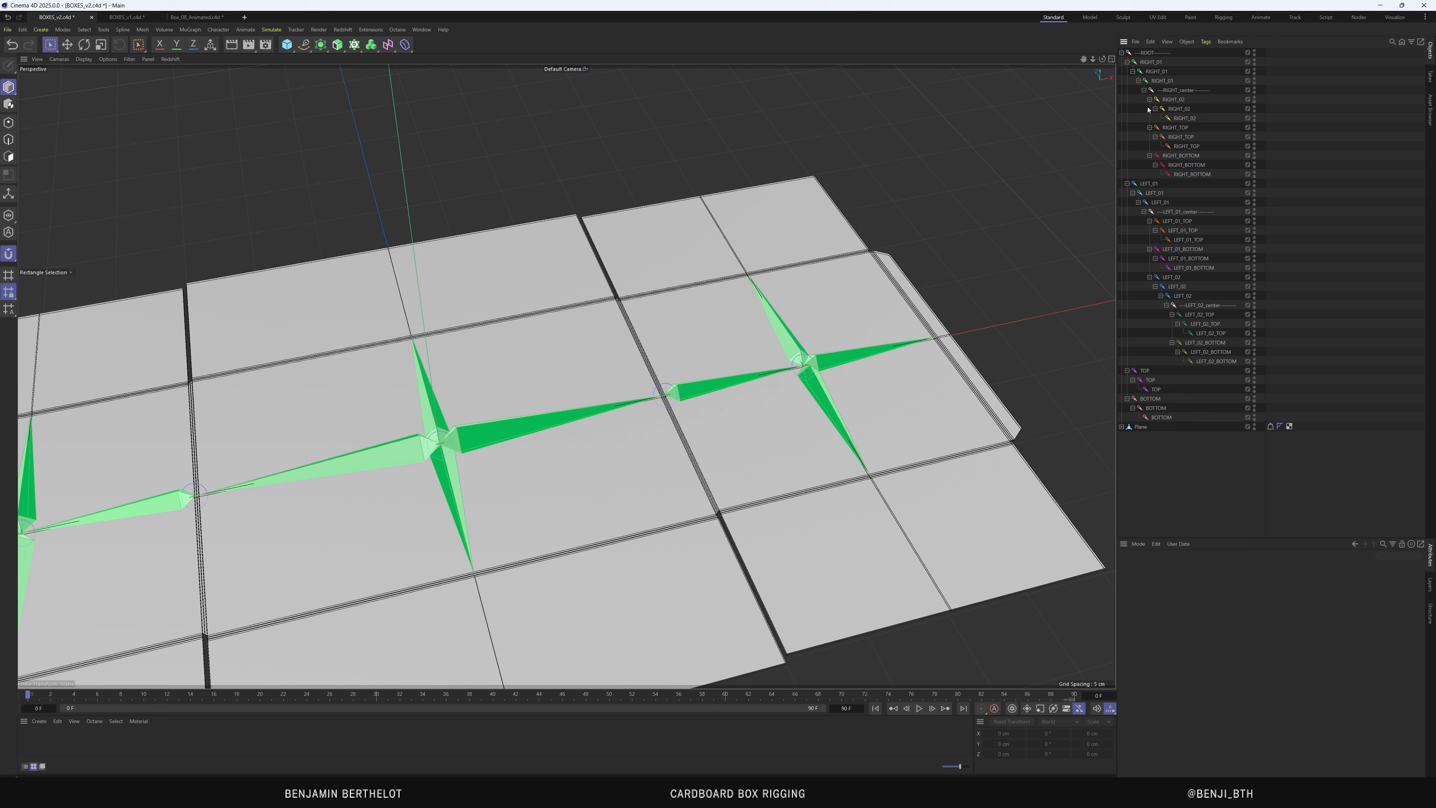
Examine where the RIGHT_01 and RIGHT_02 joints sit on the fourth panel
scroll(929, 308, down, 2)
scroll(927, 325, up, 1)
mouse_move(921, 346)
alt+mouse_down()
mouse_move(875, 301)
mouse_move(938, 362)
alt+mouse_up()
scroll(955, 309, down, 2)
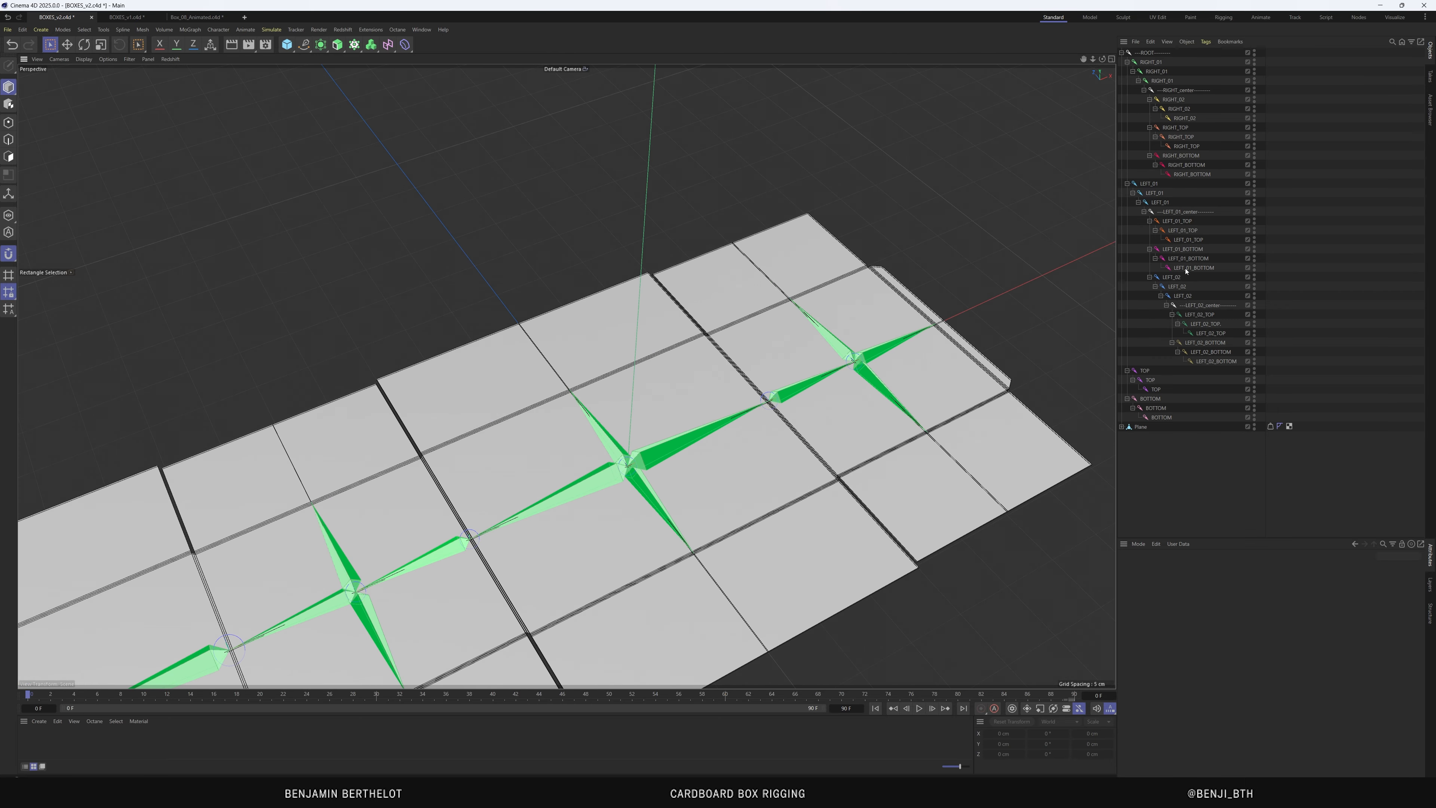
click(1146, 90)
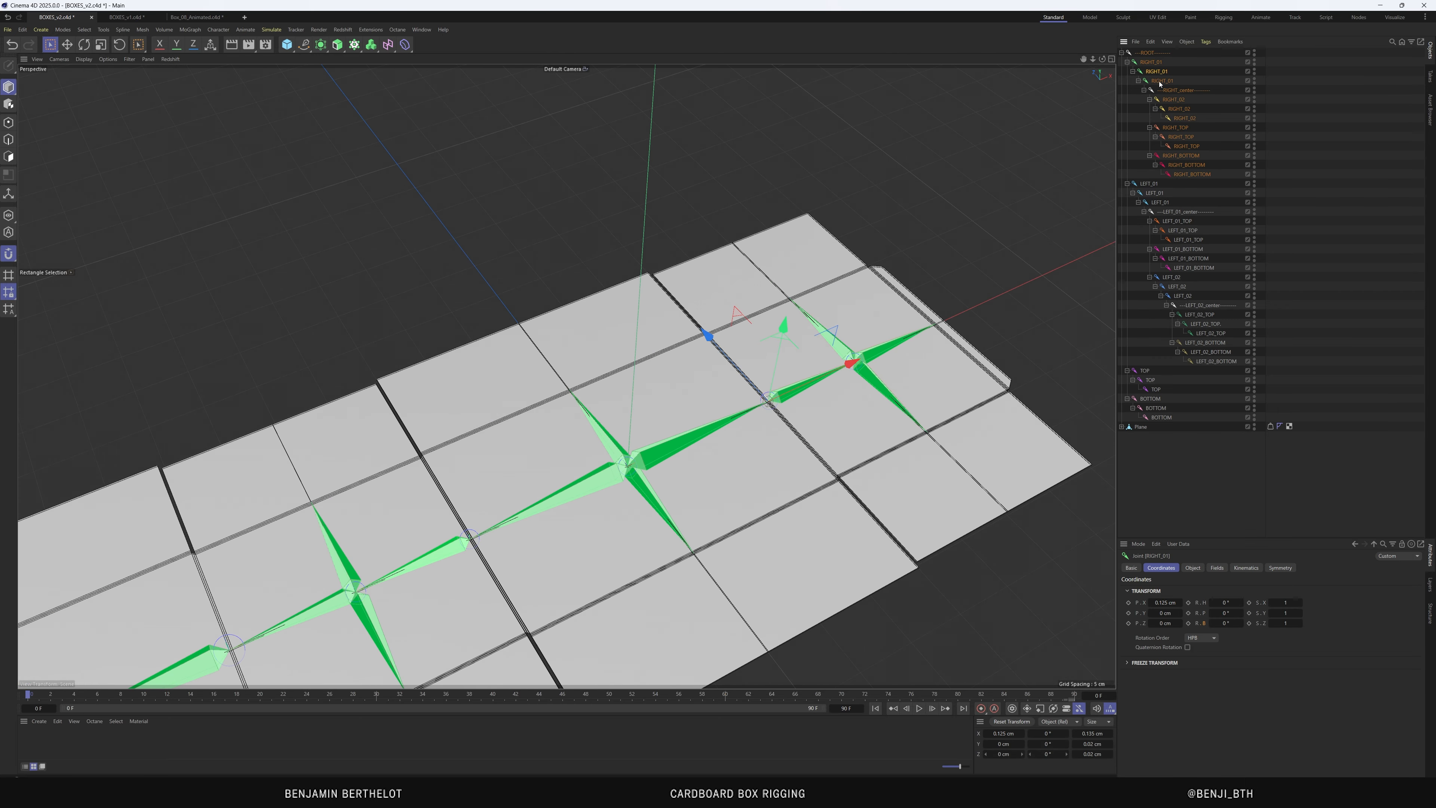
click(1179, 109)
click(1184, 119)
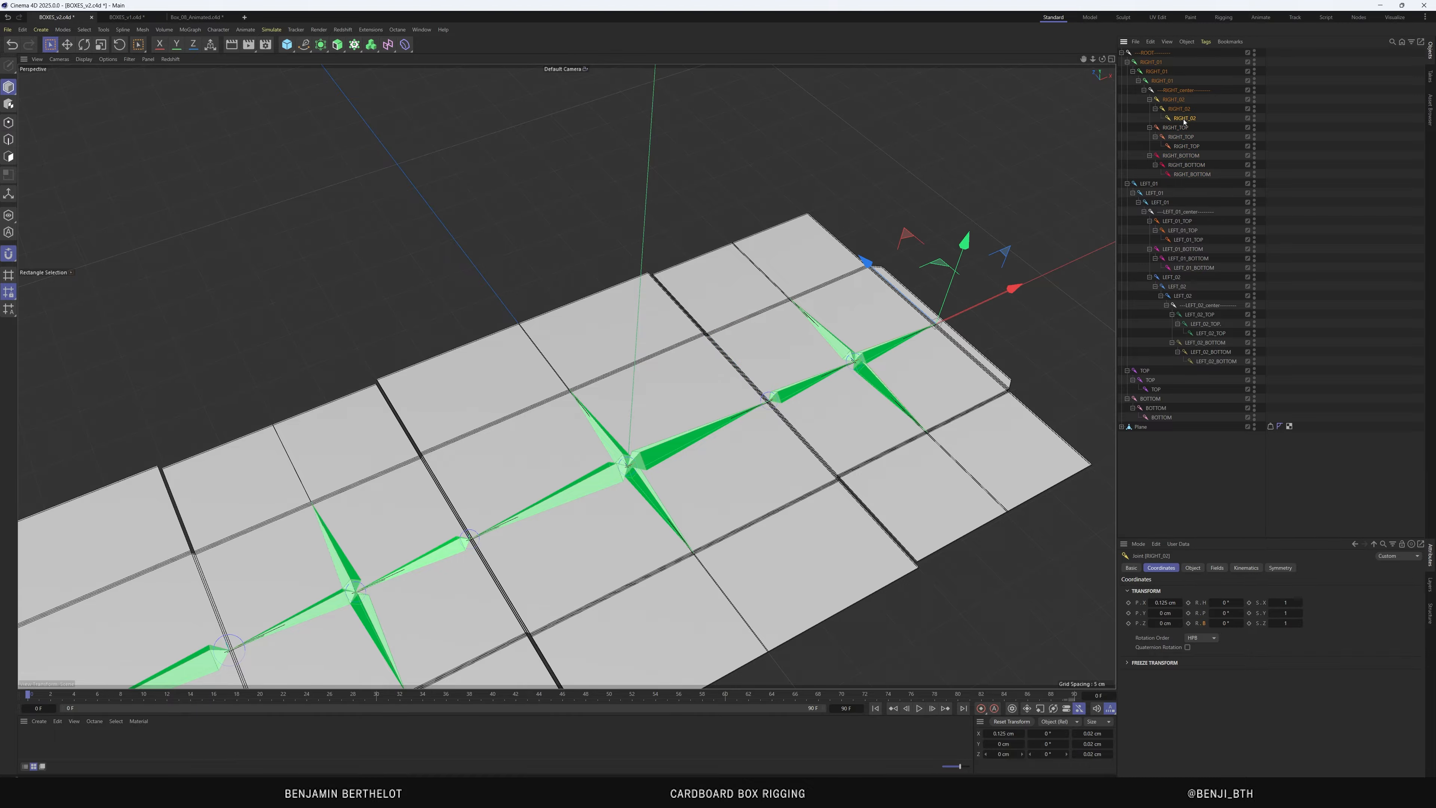
Collapse the ROOT joint hierarchy and create a null named CONTROLERS
click(1121, 53)
click(1143, 53)
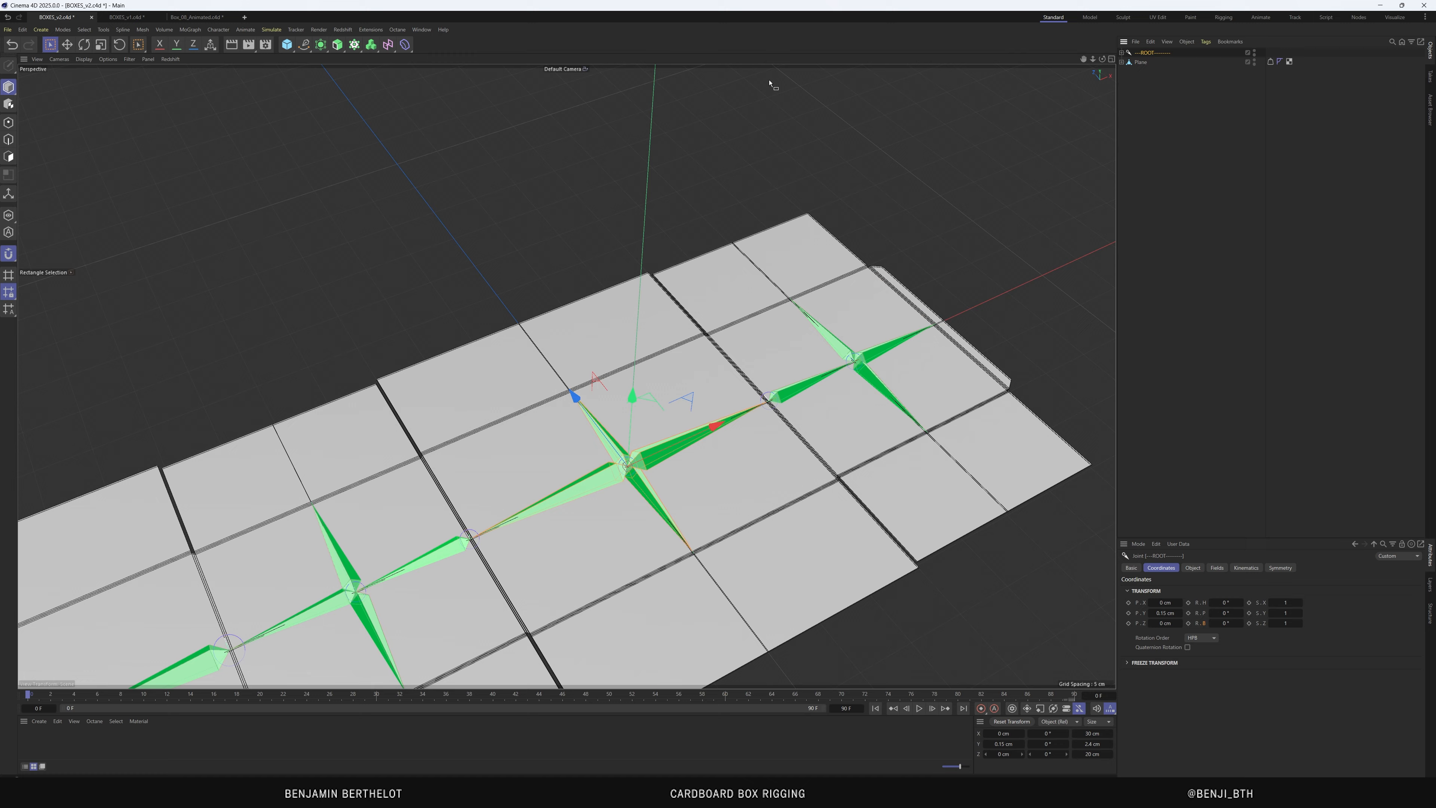
click(65, 31)
mouse_move(43, 33)
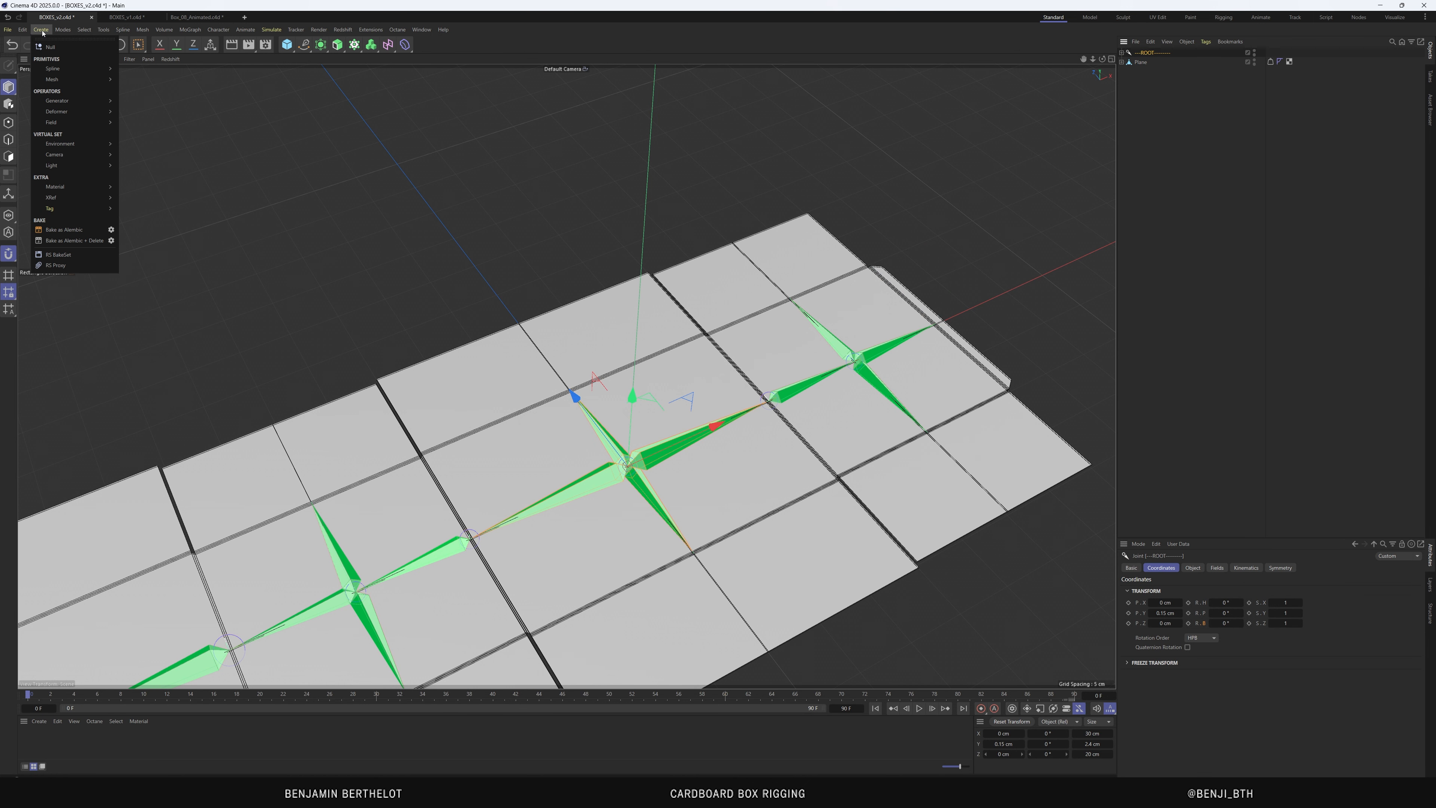
click(52, 48)
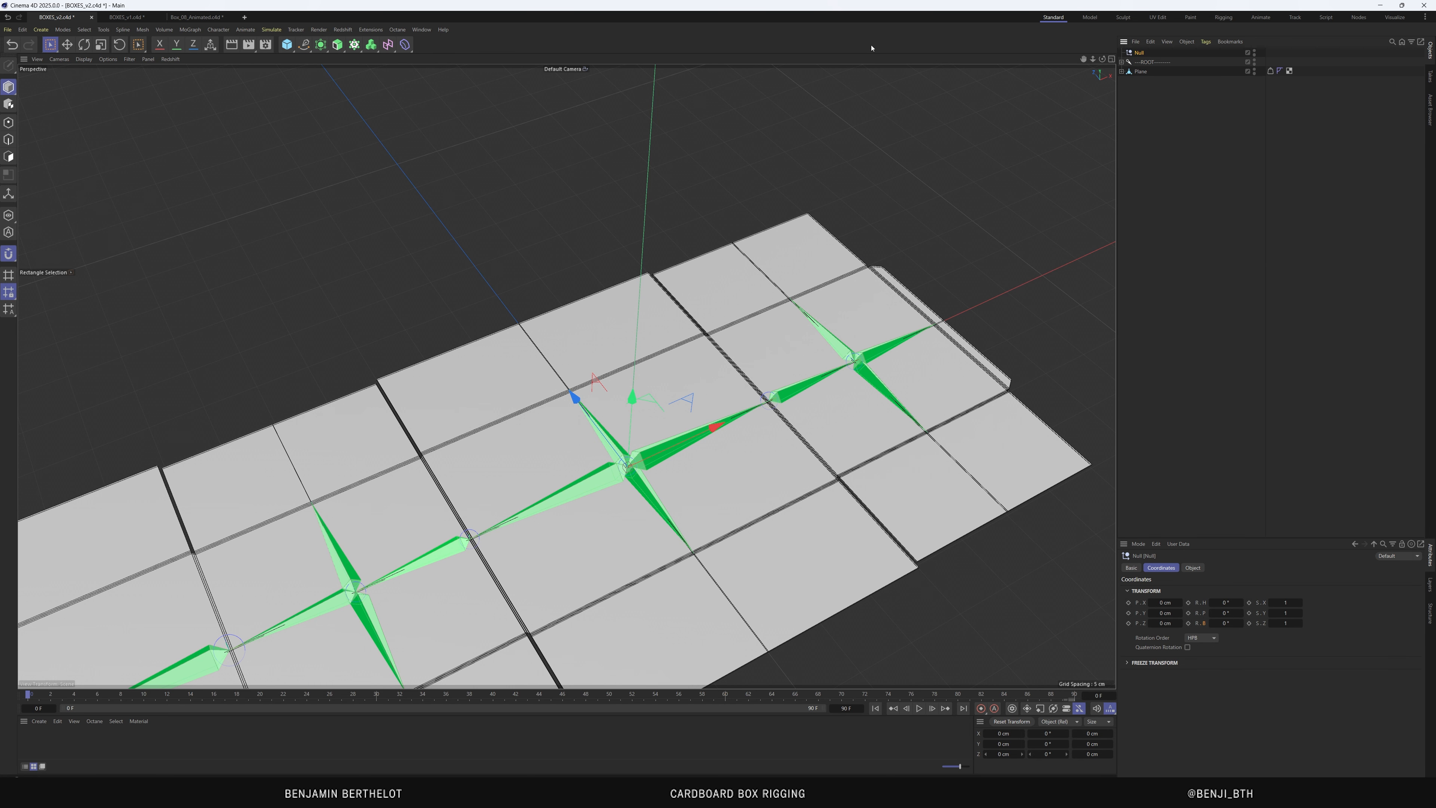
double_click(1139, 52)
text(ROLERS)
key(Return)
Add an n-Side spline and place it inside the CONTROLERS null
click(304, 44)
click(411, 115)
drag(1137, 56, 1145, 69)
Set the n-Side's radius to 4 cm and move it along X to 15 cm, at the fourth panel's hinge
click(1192, 568)
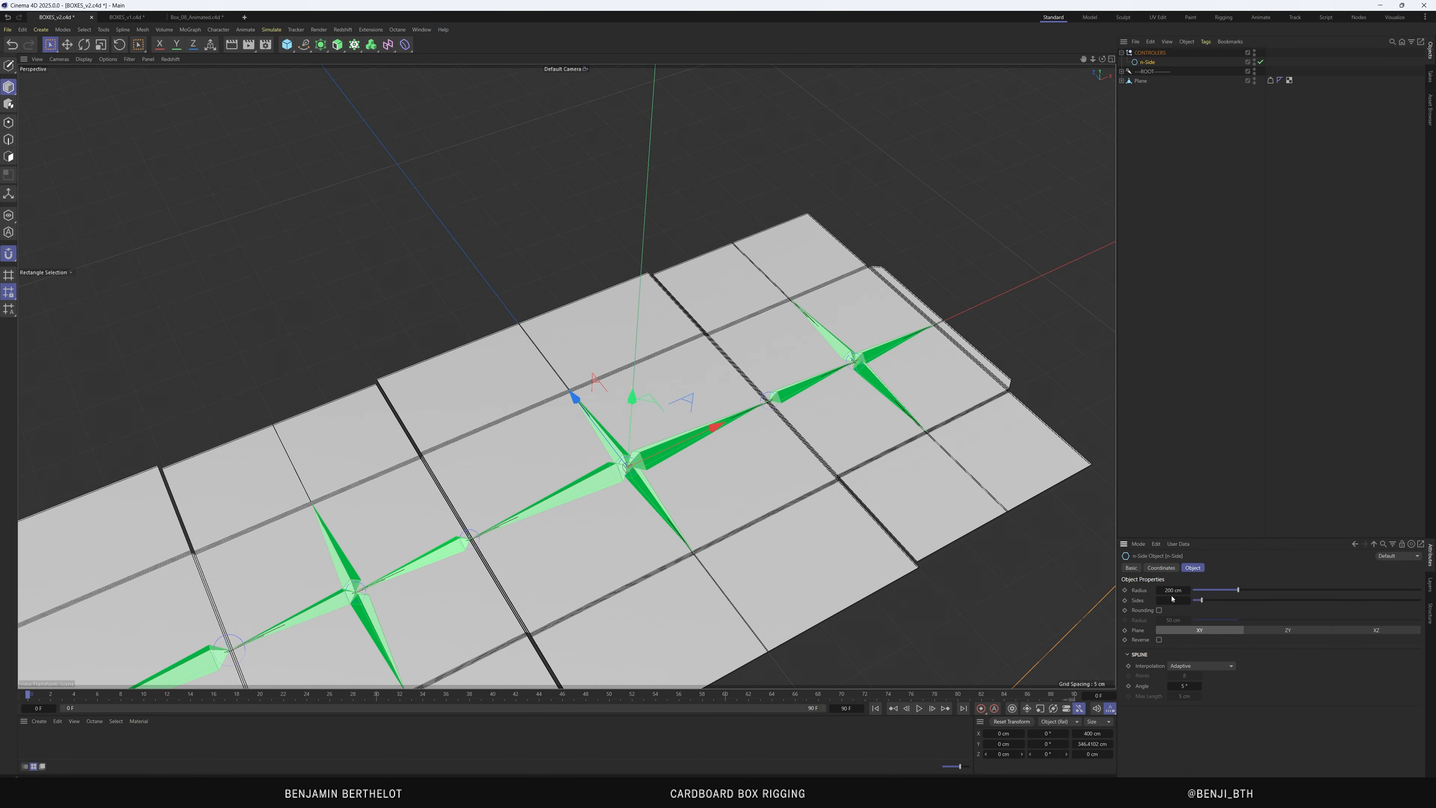
double_click(1171, 598)
double_click(1171, 590)
text(4)
key(Return)
drag(711, 428, 850, 362)
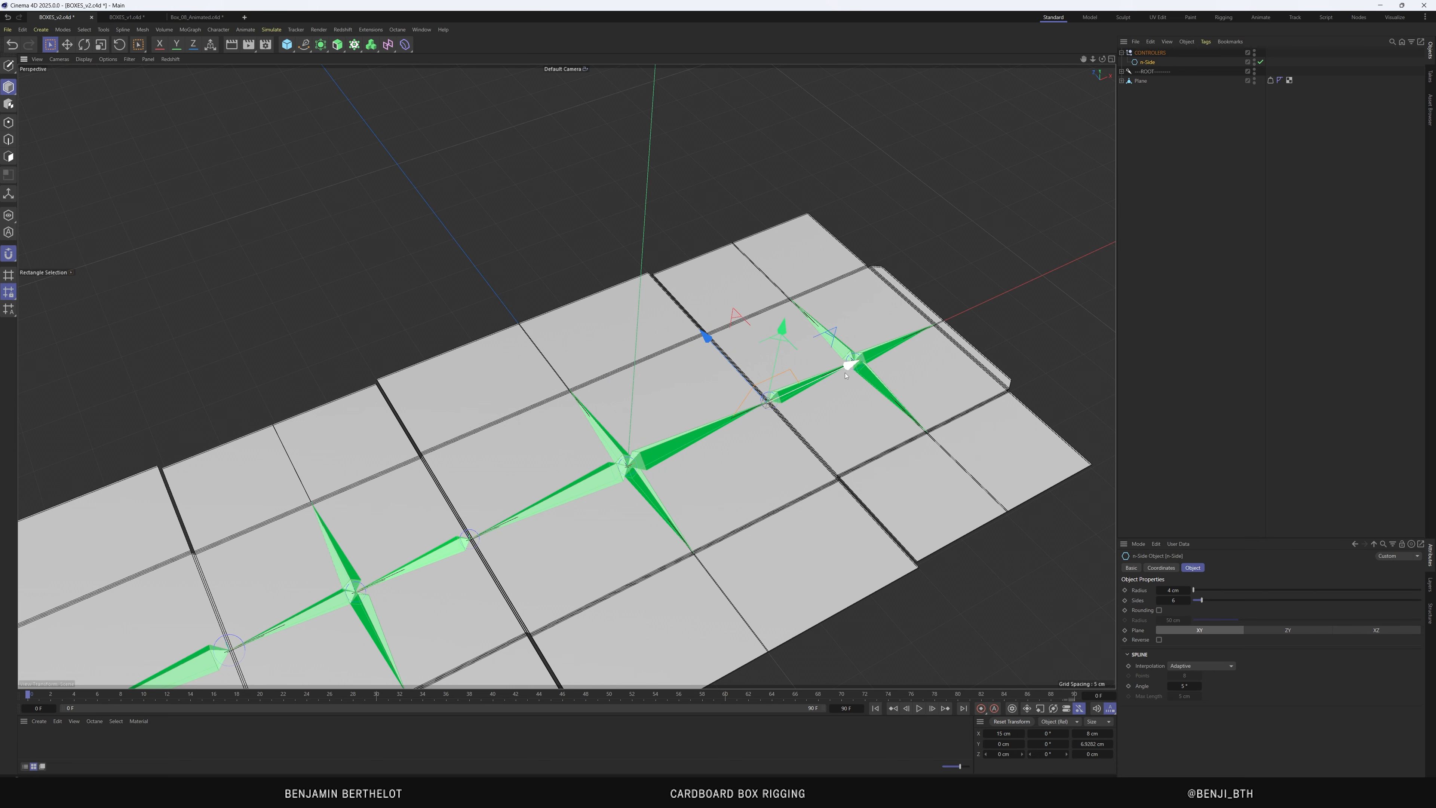
Give the n-Side spline a custom pink display color
click(1130, 567)
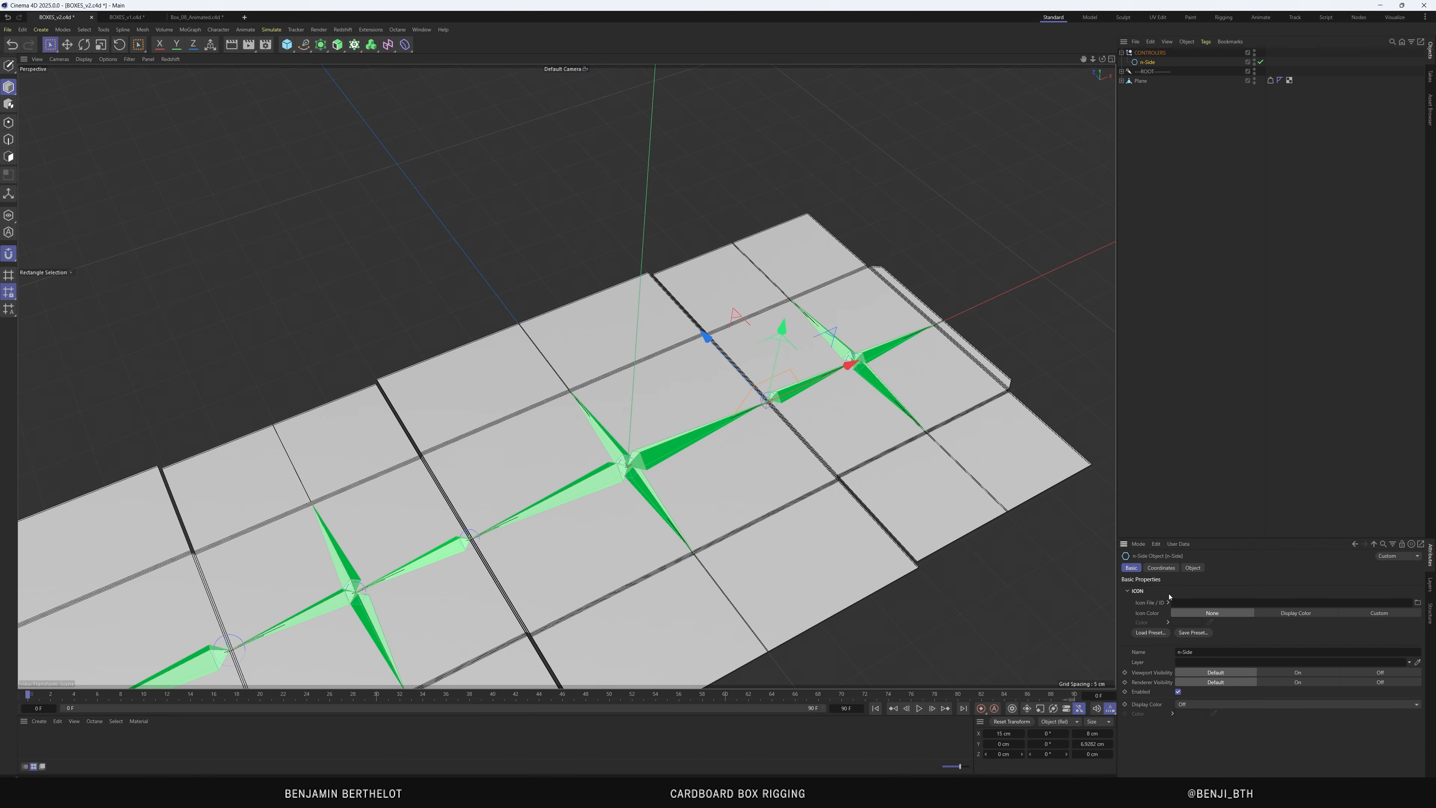
click(1185, 709)
click(1198, 748)
click(1199, 713)
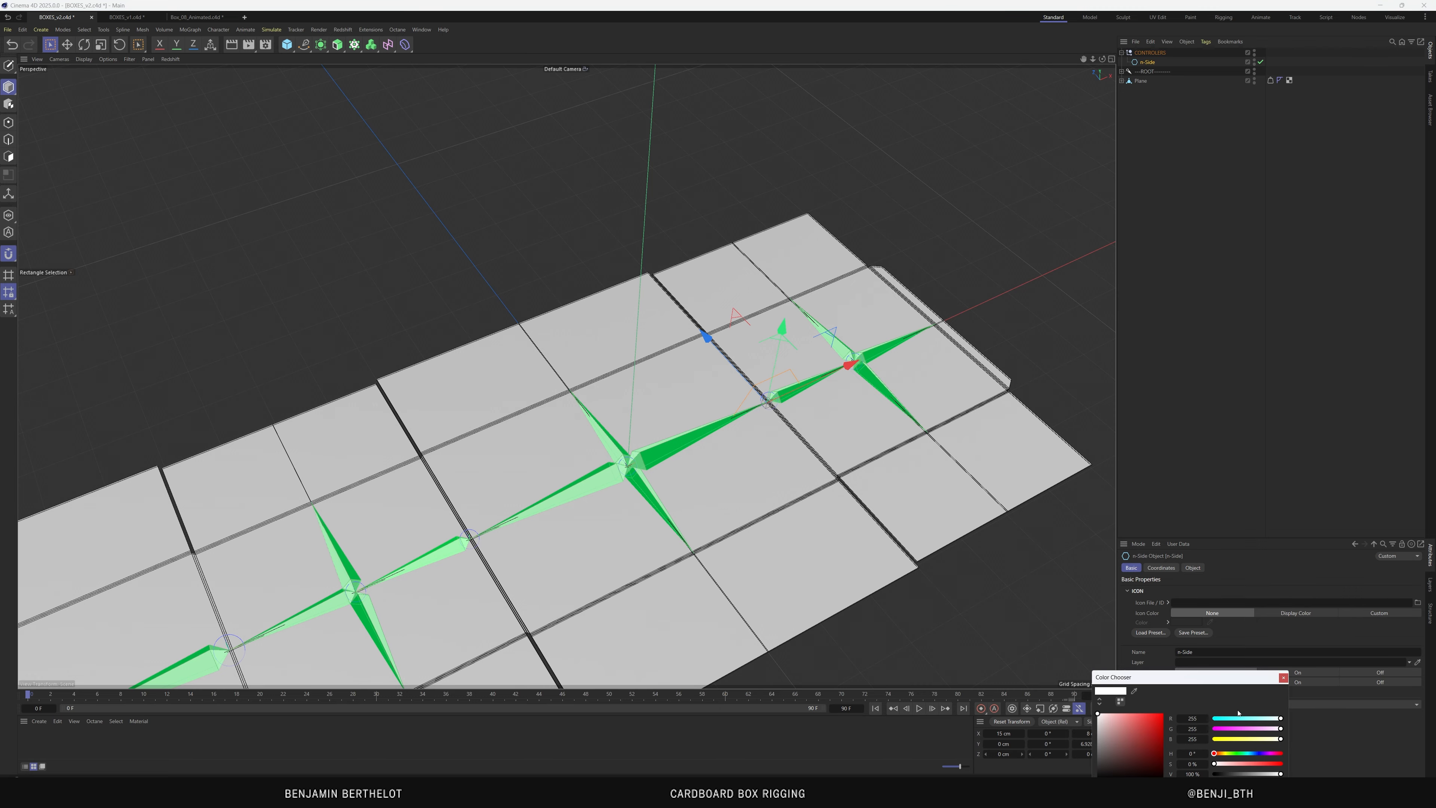
drag(1257, 731, 1230, 728)
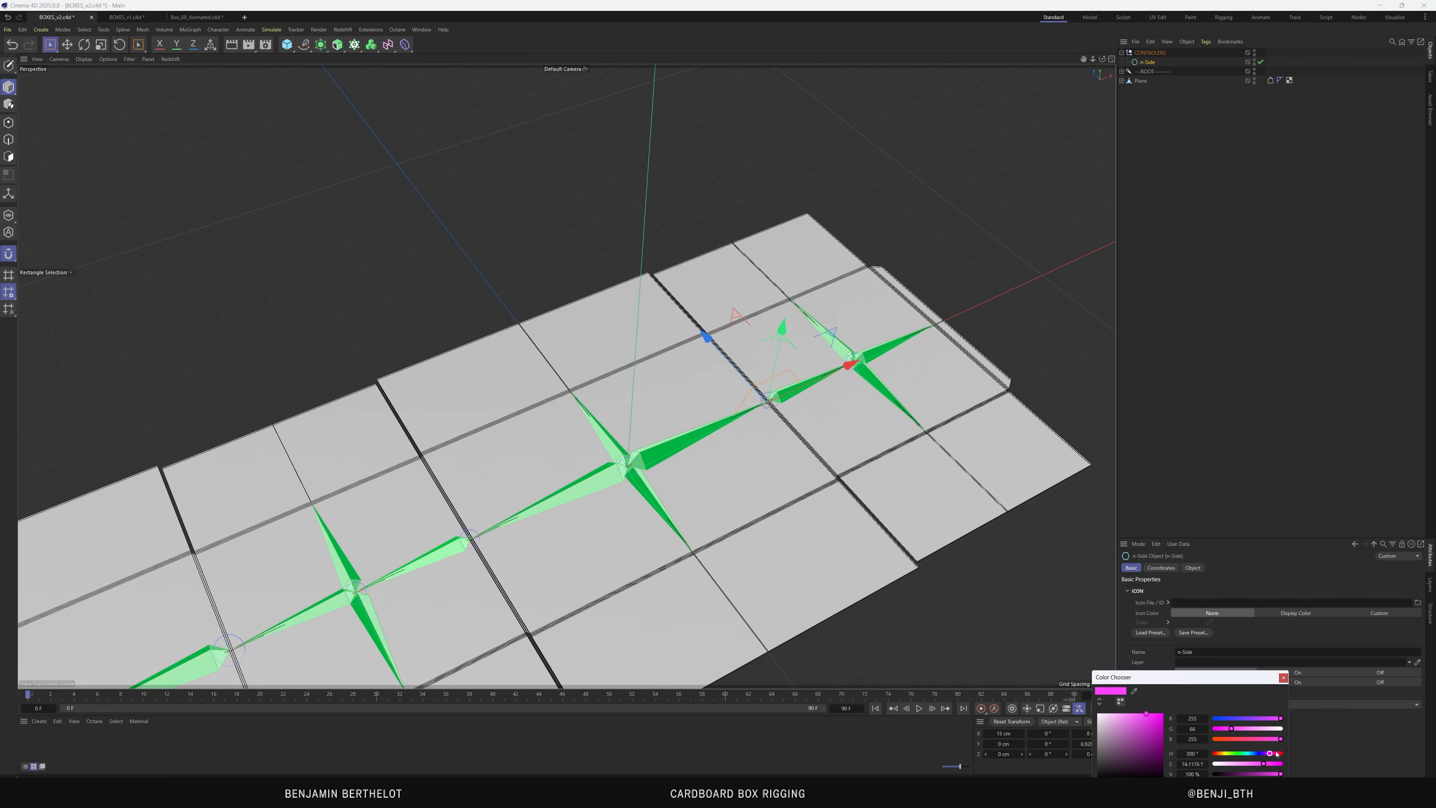
click(1253, 457)
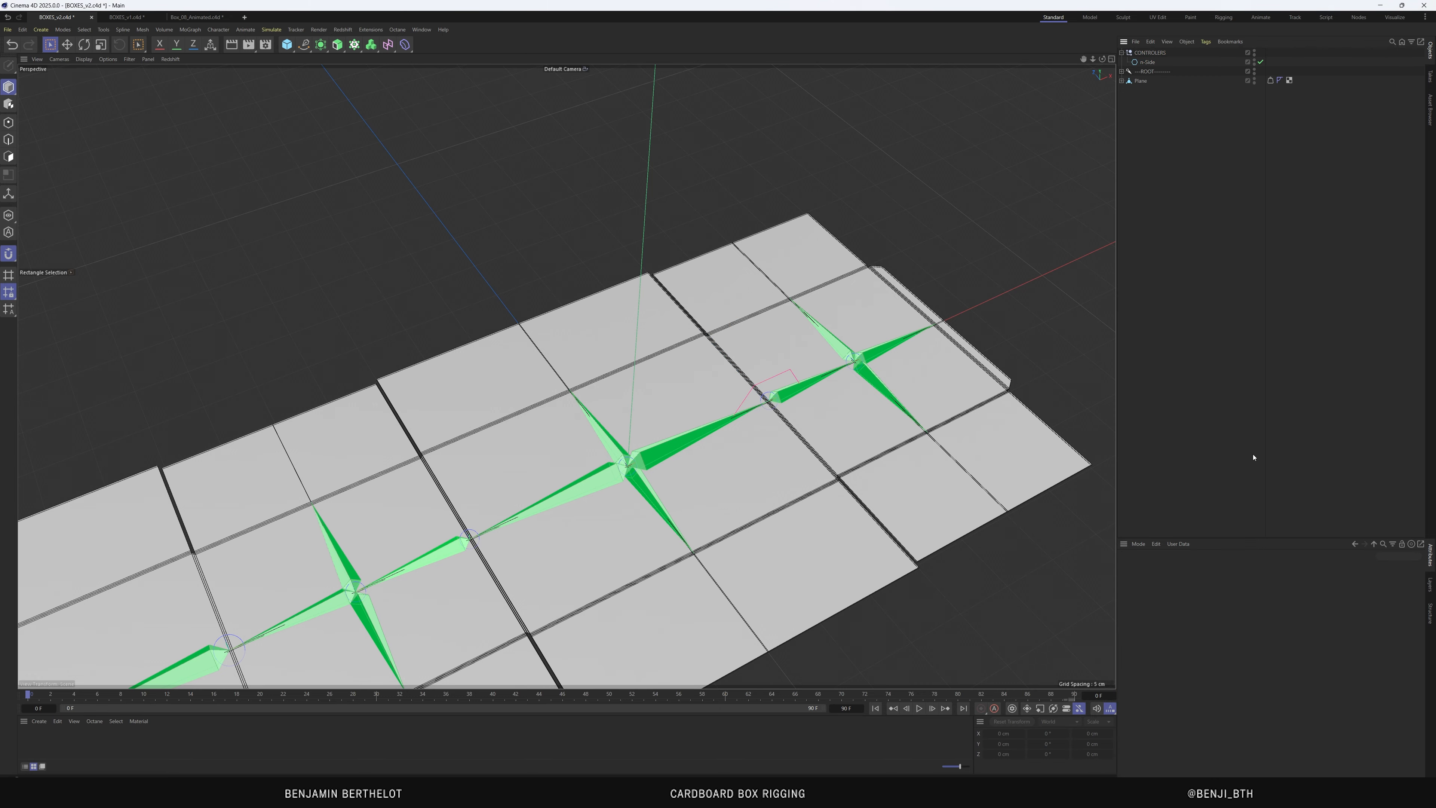
Duplicate the n-Side spline inside the CONTROLERS null to get four controllers
click(1146, 63)
scroll(800, 419, up, 3)
alt+drag(801, 420, 753, 415)
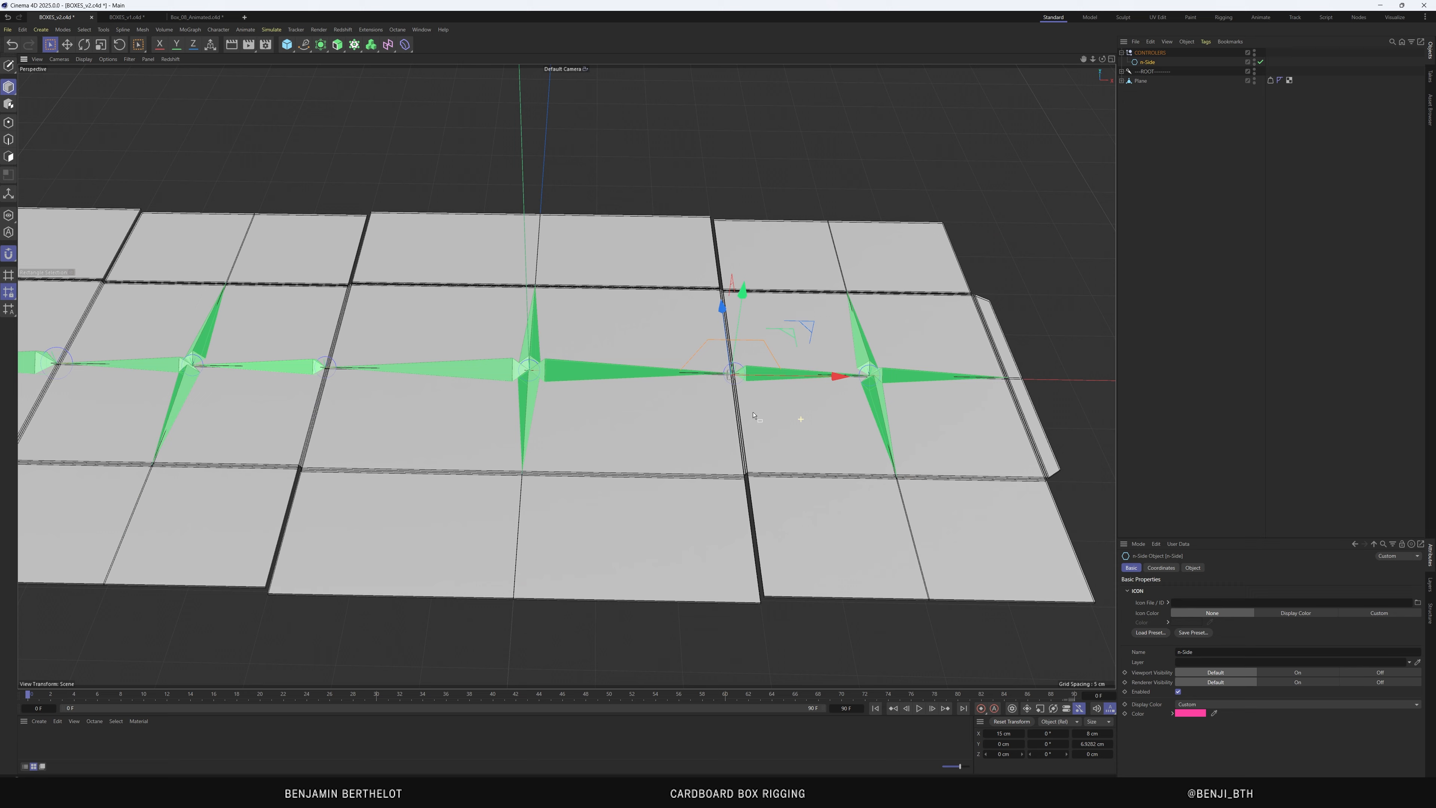
scroll(791, 390, up, 3)
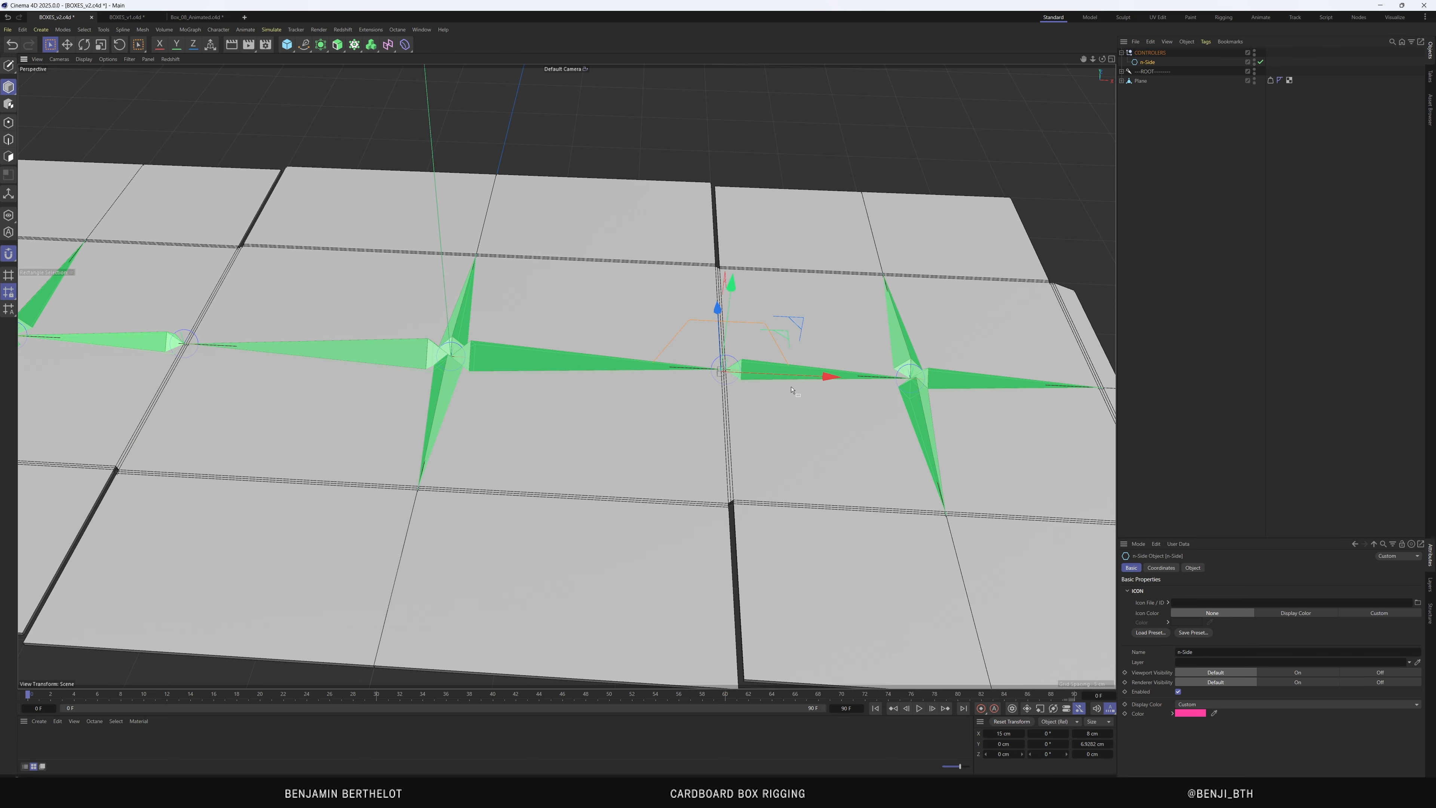
ctrl+drag(1145, 63, 1151, 87)
Rename the four n-Side controllers RIGHT_01, RIGHT_02, RIGHT_TOP and RIGHT_BOTTOM
double_click(1149, 62)
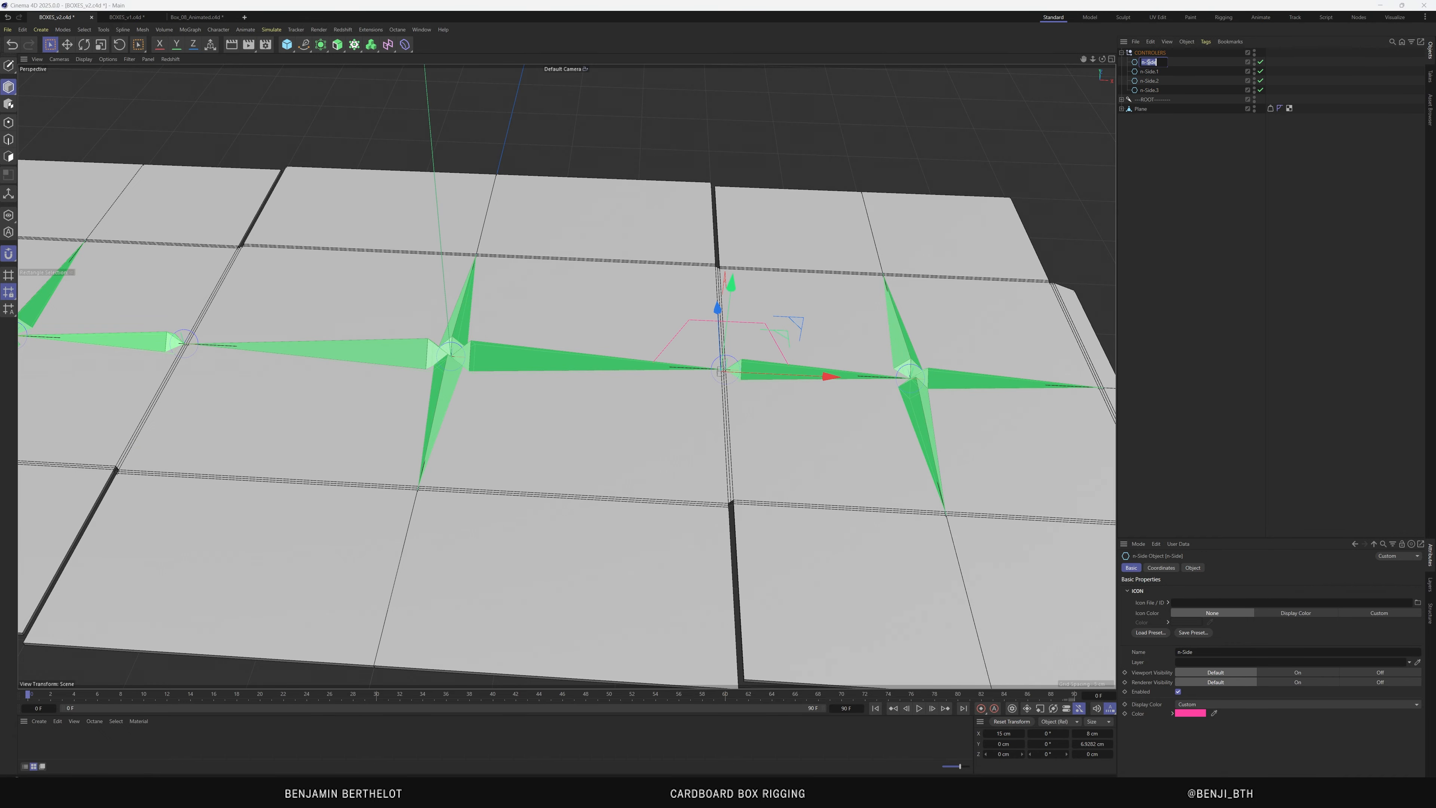
text(RIGHT_01)
double_click(1154, 71)
text(RIGHT_02)
key(Return)
double_click(1160, 81)
text(RIGHT_TOP)
key(Return)
double_click(1153, 90)
text(RIGHT_BOTTOM)
key(Return)
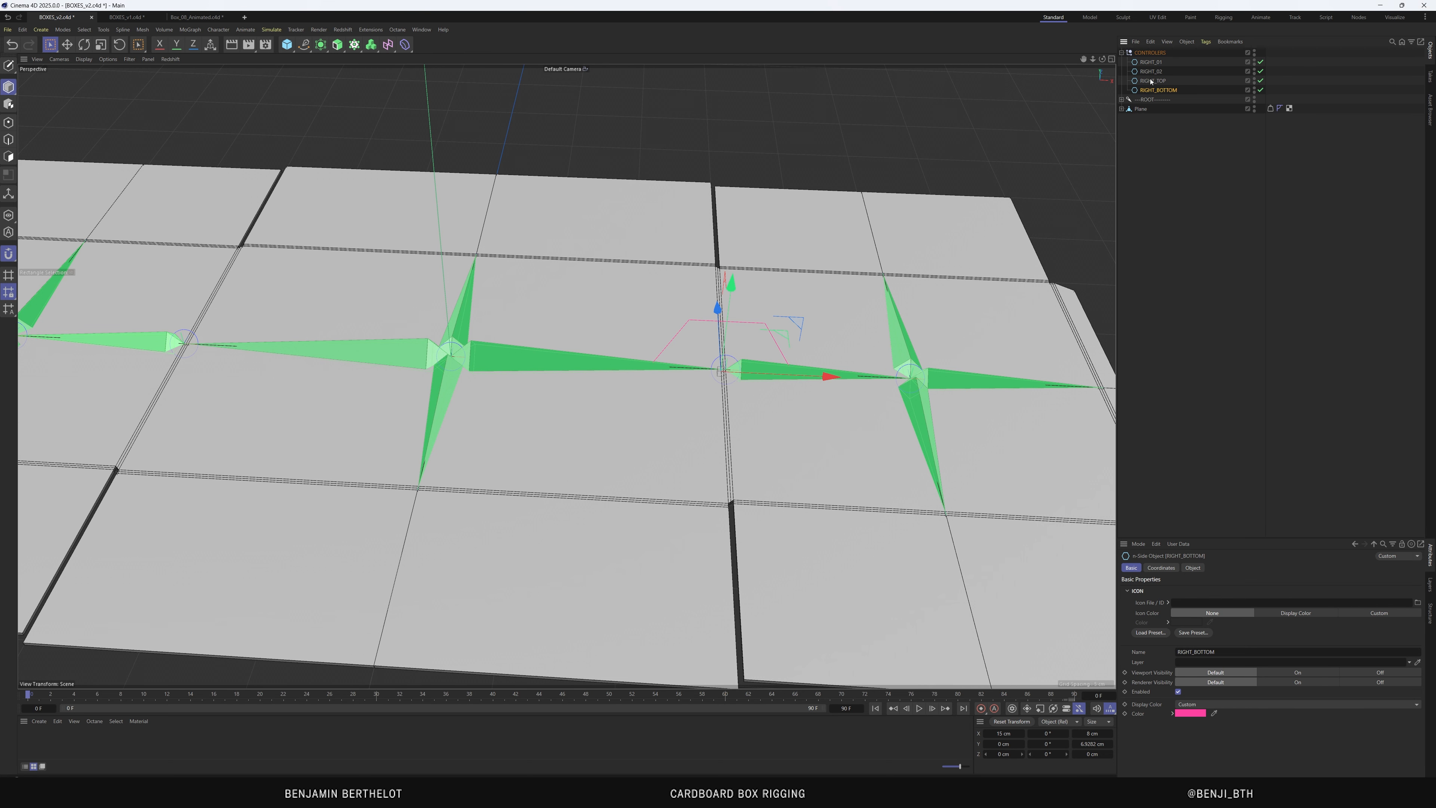
Move the RIGHT_02 controller in the top view along X to 35.25 cm, at the end flap's hinge
click(1157, 72)
scroll(566, 243, down, 2)
scroll(836, 385, up, 2)
key(F2)
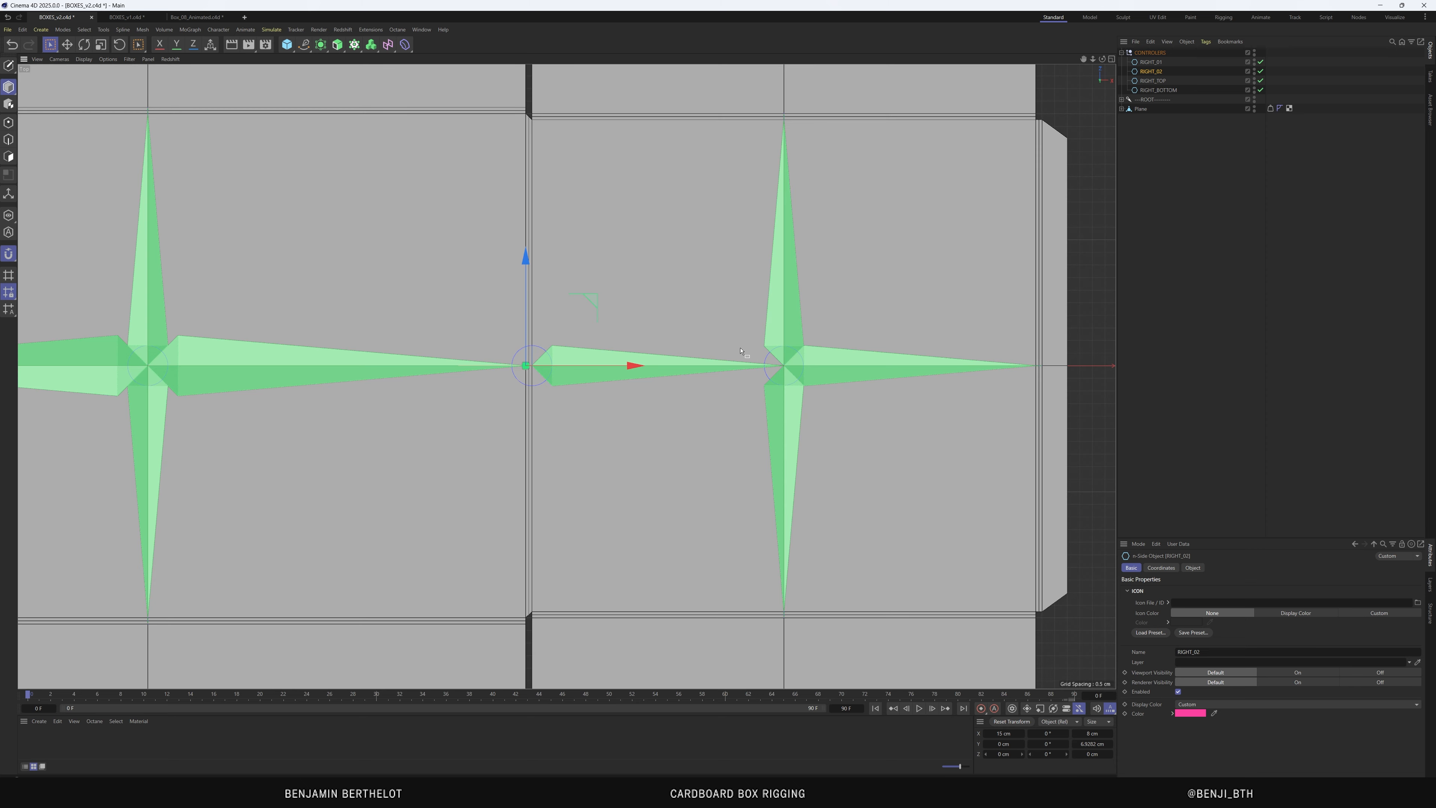
mouse_move(649, 366)
mouse_down()
mouse_move(682, 372)
mouse_move(630, 371)
mouse_up()
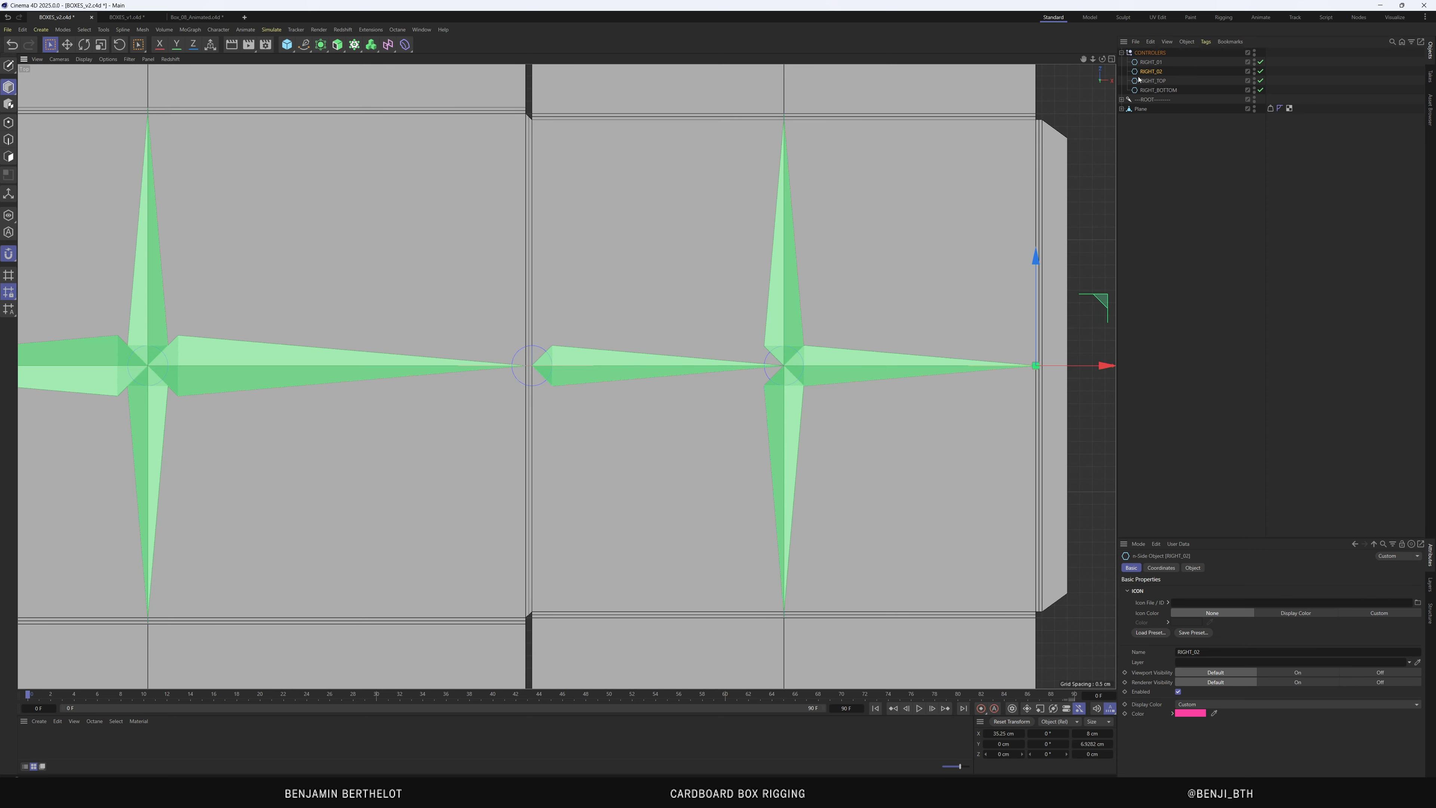
Move the RIGHT_TOP controller to the end panel's upper fold, at about X 25.25 cm and Z 9.75 cm
click(1151, 80)
drag(522, 261, 541, 125)
click(1152, 81)
drag(526, 263, 526, 20)
drag(530, 120, 530, 119)
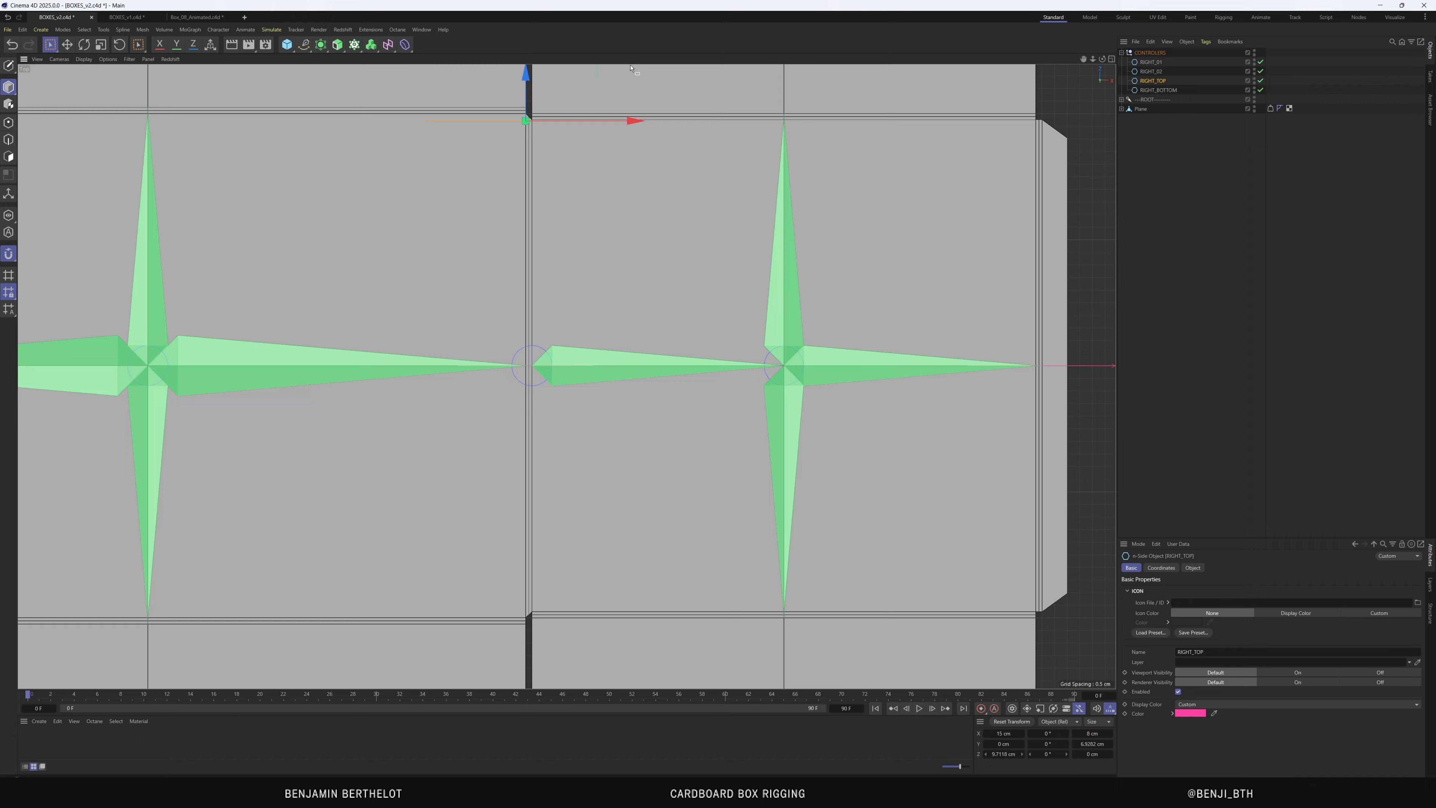
drag(634, 120, 784, 95)
Move the RIGHT_BOTTOM controller to the end panel's lower fold, at about X 25.25 cm and Z -9.75 cm
click(1157, 91)
drag(633, 366, 891, 362)
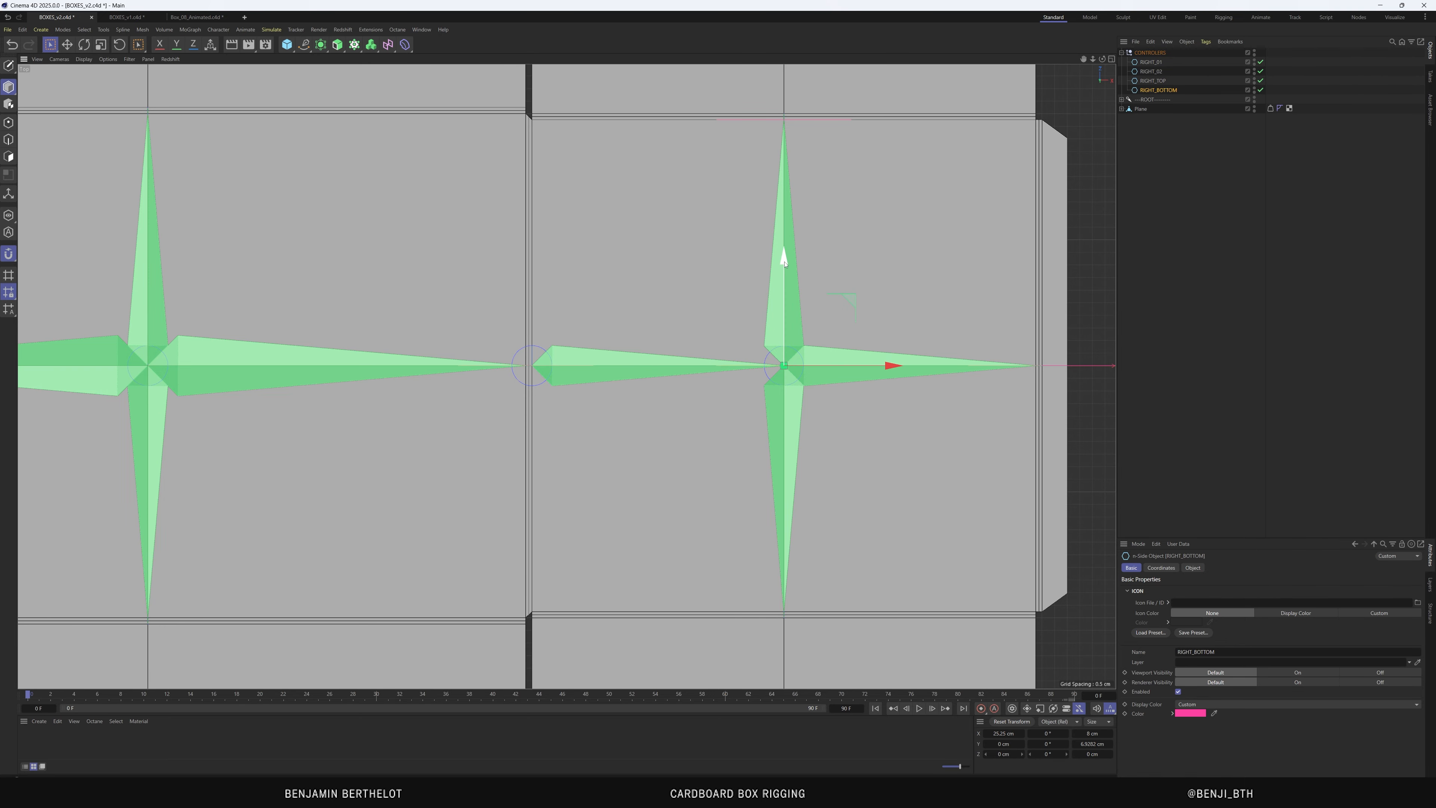
drag(778, 250, 829, 497)
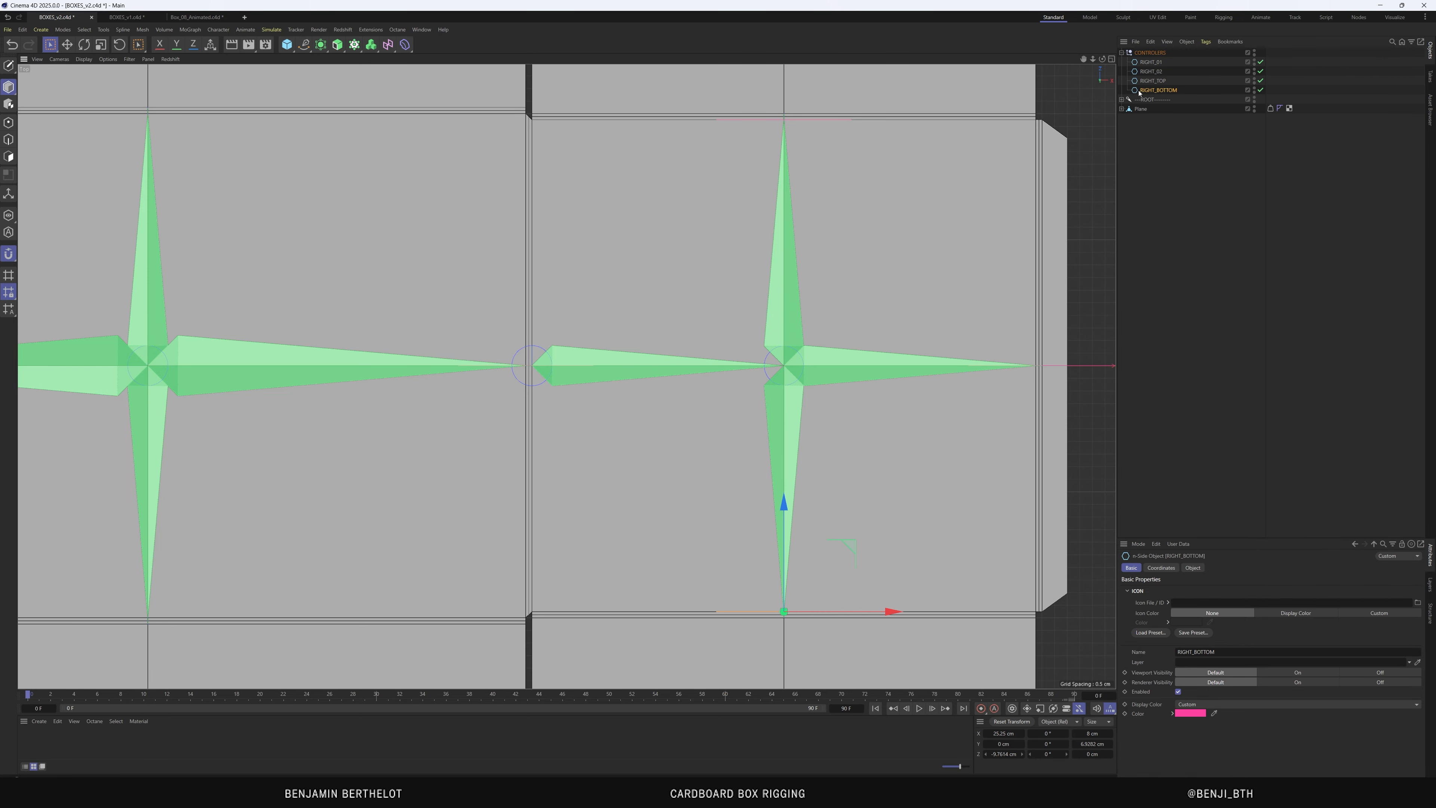
Set the heading rotation of the RIGHT_BOTTOM and RIGHT_TOP controllers to 90°
ctrl+click(1152, 81)
click(1157, 90)
click(1161, 568)
click(1225, 601)
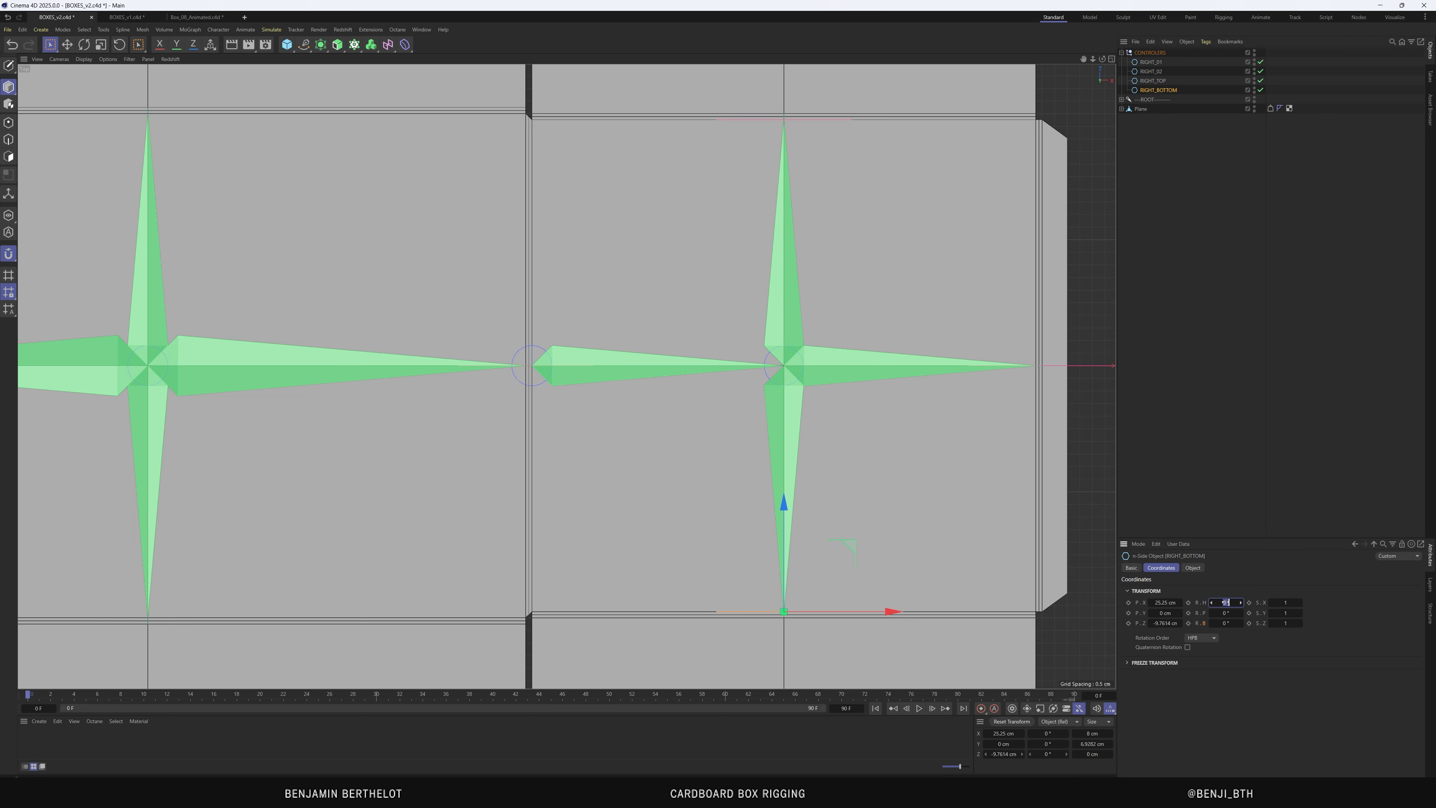
text(90)
key(Return)
click(1157, 80)
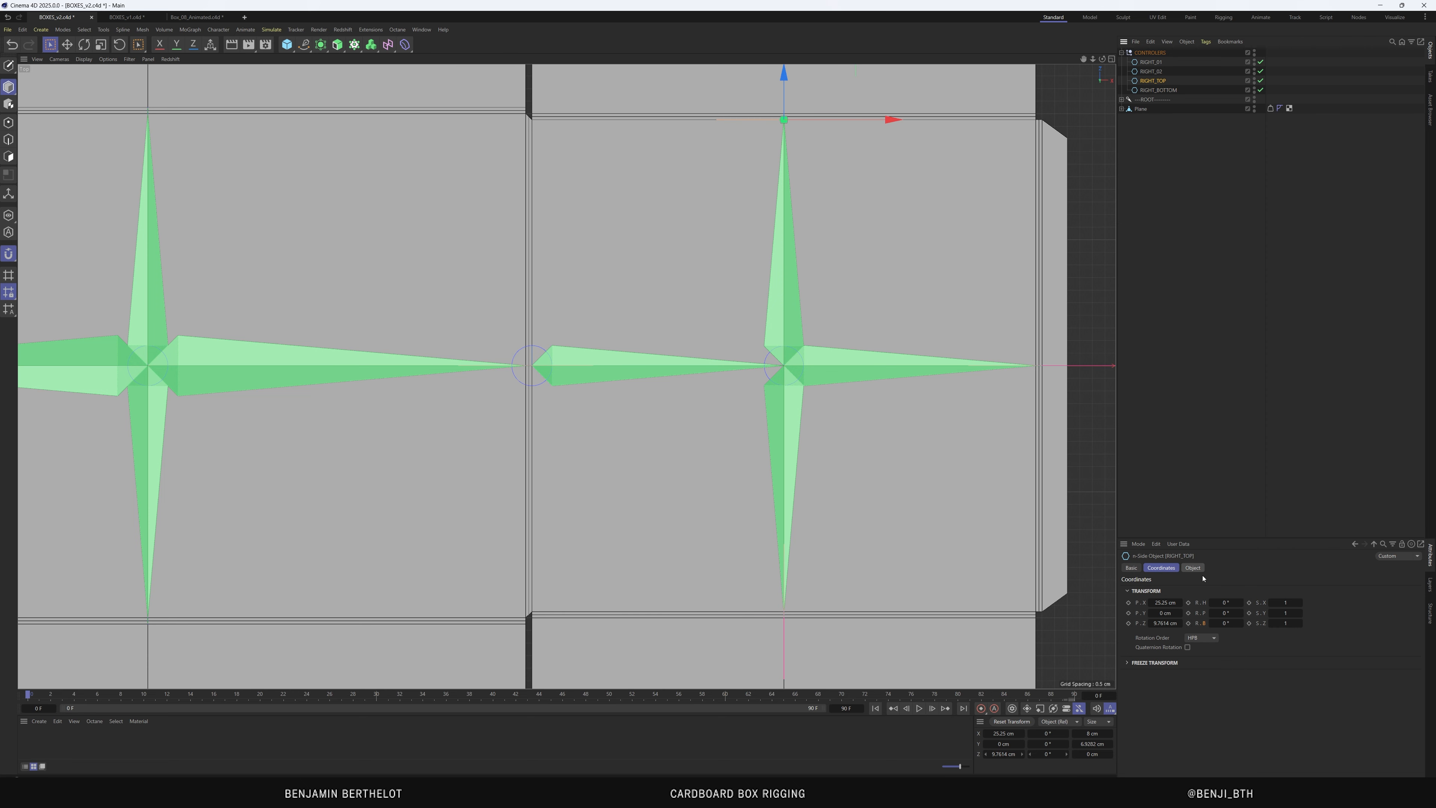
click(1225, 601)
text(90)
key(Return)
In the perspective view, add Constraint tags to the four RIGHT controllers under the CONTROLERS null
key(F1)
alt+drag(842, 372, 932, 388)
scroll(650, 406, down, 3)
click(862, 231)
mouse_move(768, 403)
alt+mouse_down()
mouse_move(730, 403)
mouse_move(766, 410)
alt+mouse_up()
scroll(822, 391, up, 2)
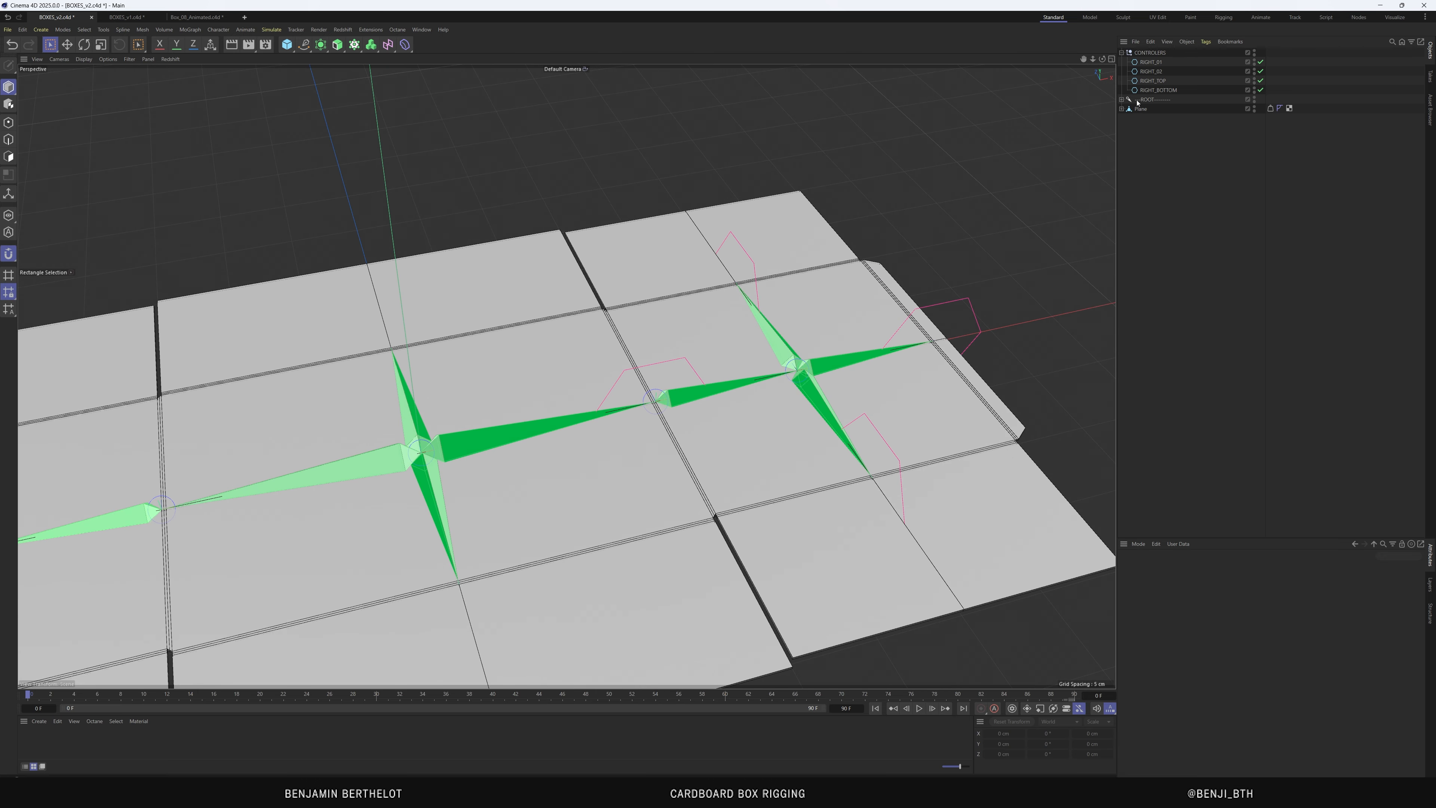
click(1151, 62)
shift+click(1155, 90)
right_click(1155, 92)
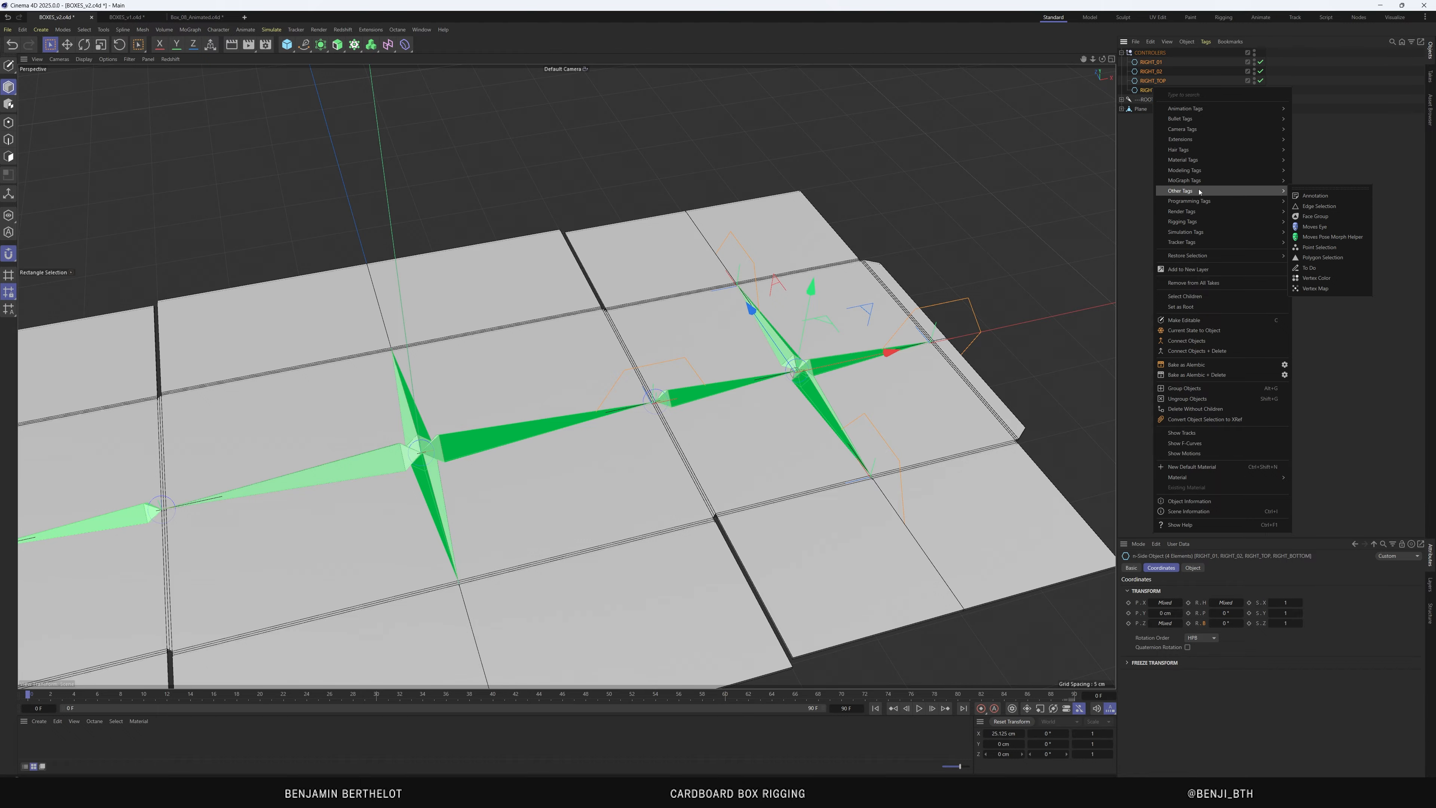
mouse_move(1197, 202)
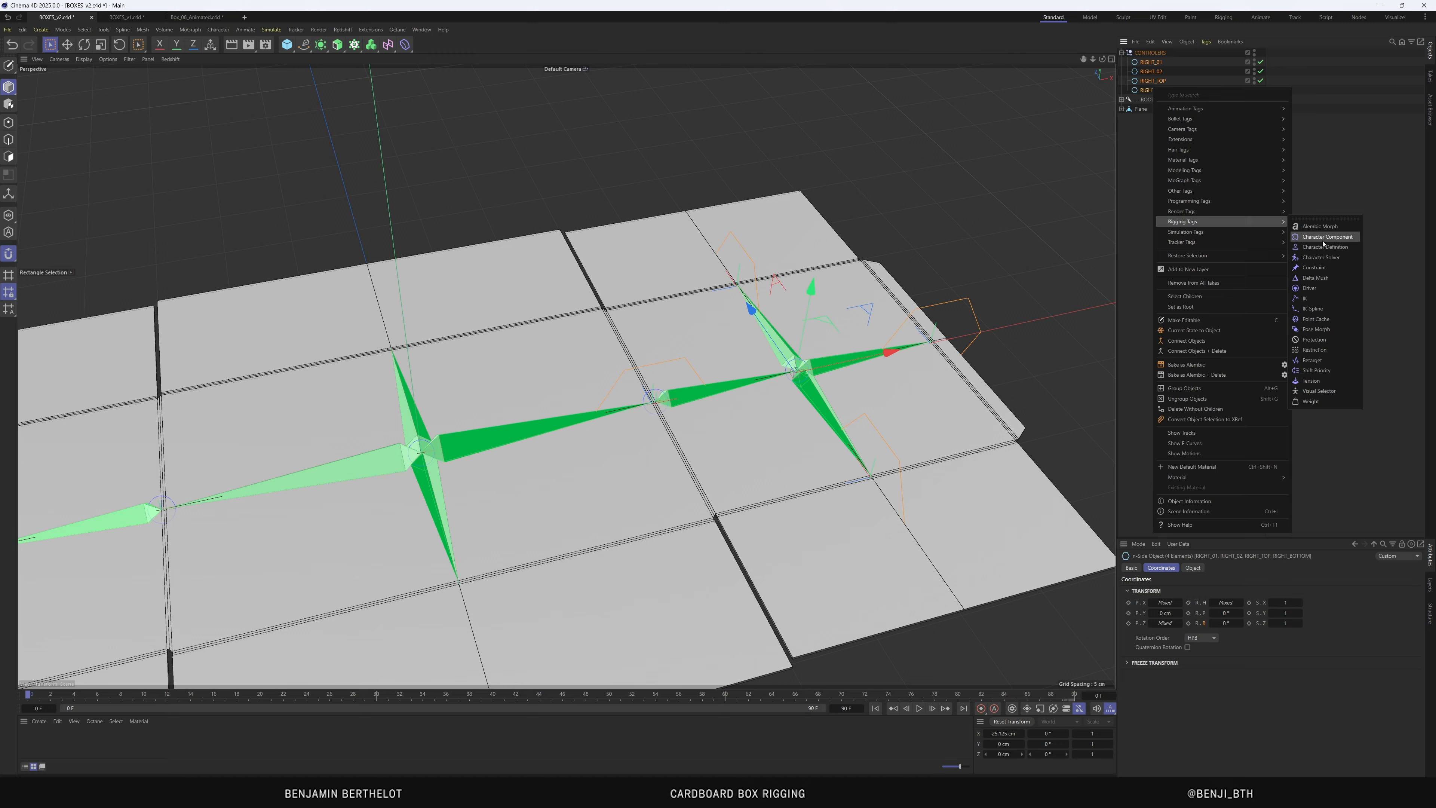
click(1317, 269)
Add Constraint tags to all joints of the RIGHT branch under ROOT and delete the one on RIGHT_center
ctrl+click(1122, 99)
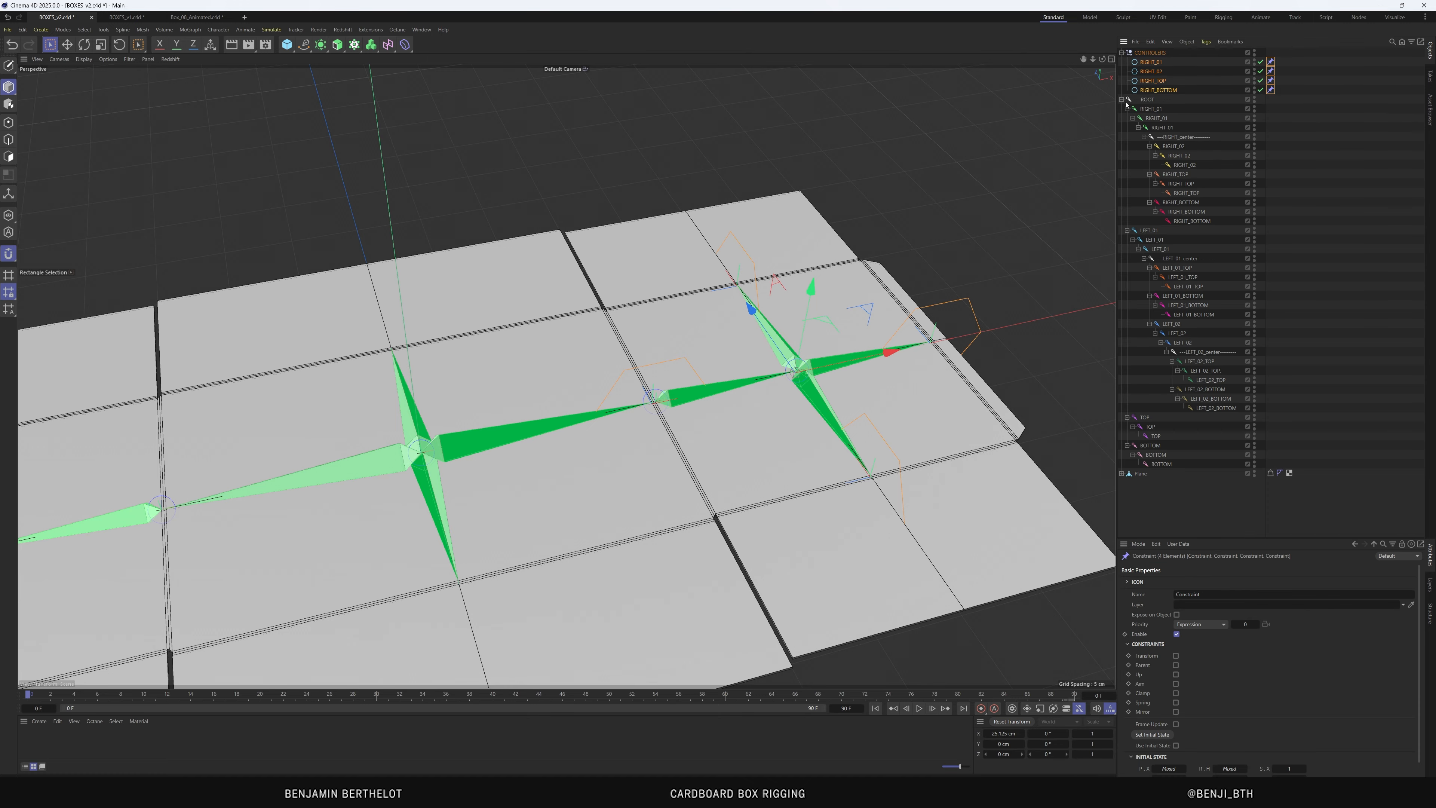
click(1150, 108)
shift+click(1187, 221)
right_click(1187, 224)
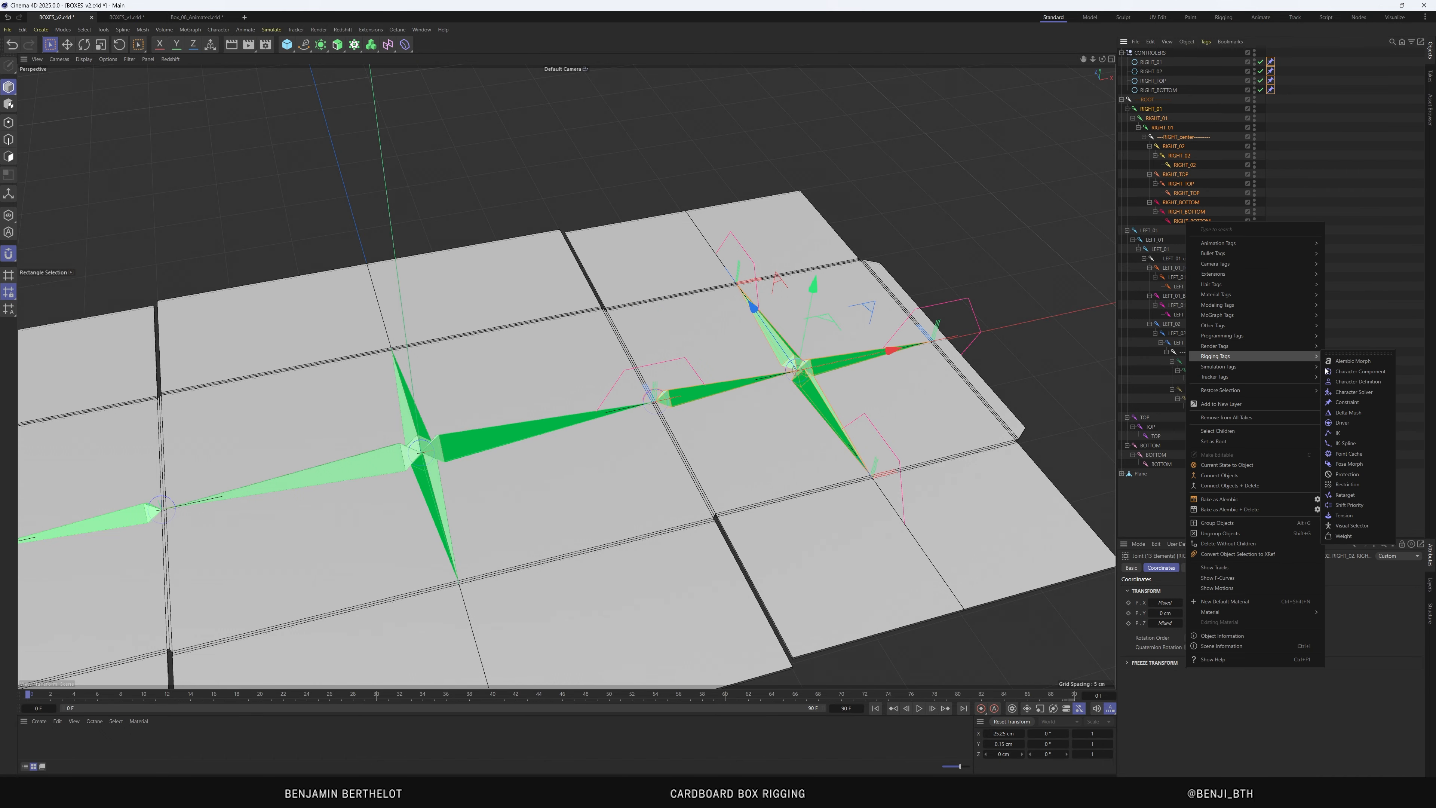
click(1356, 414)
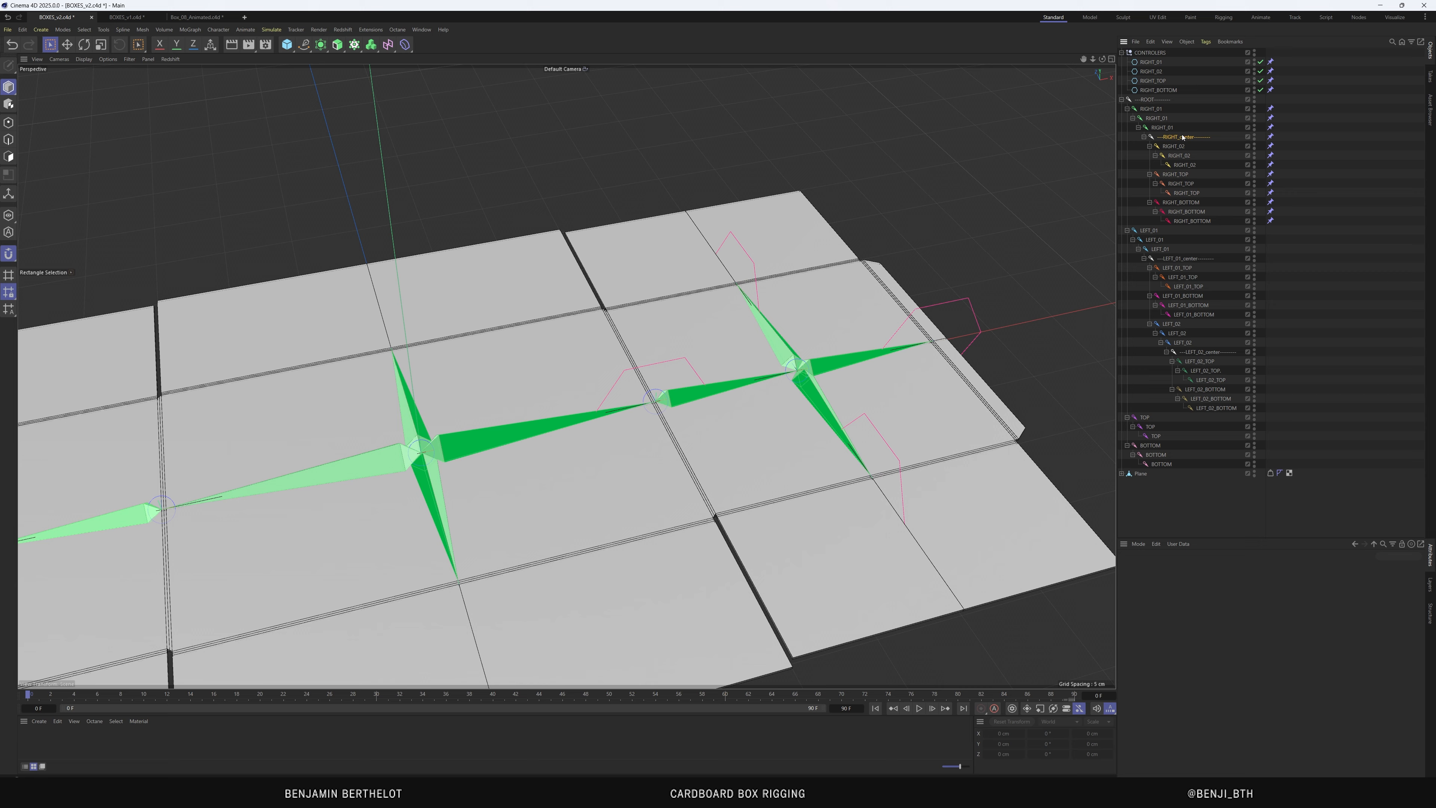
click(1270, 136)
key(Delete)
Enable Transform in the RIGHT_01 controller's Constraint tag and turn off its P and R target options
click(1150, 62)
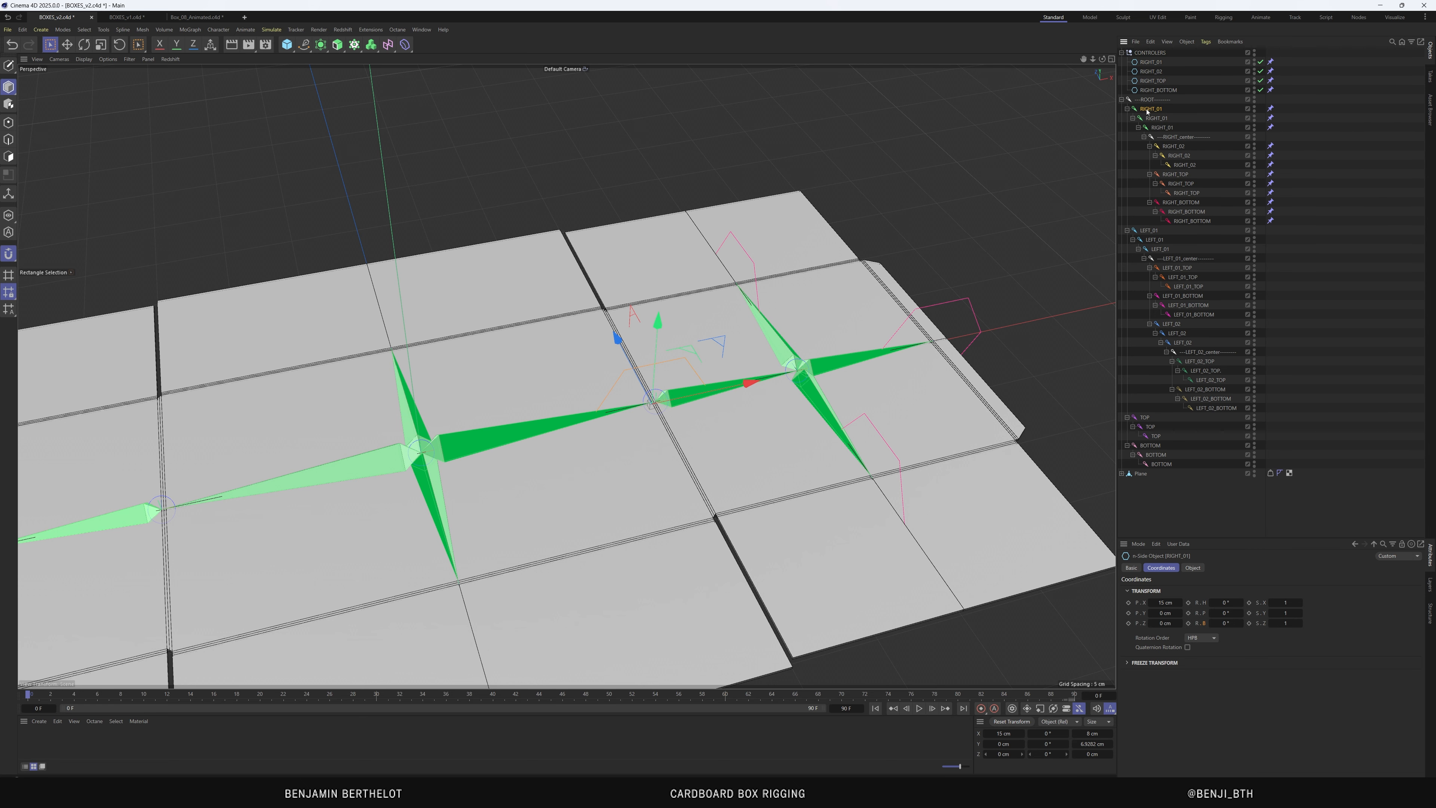
click(1160, 128)
shift+click(1153, 119)
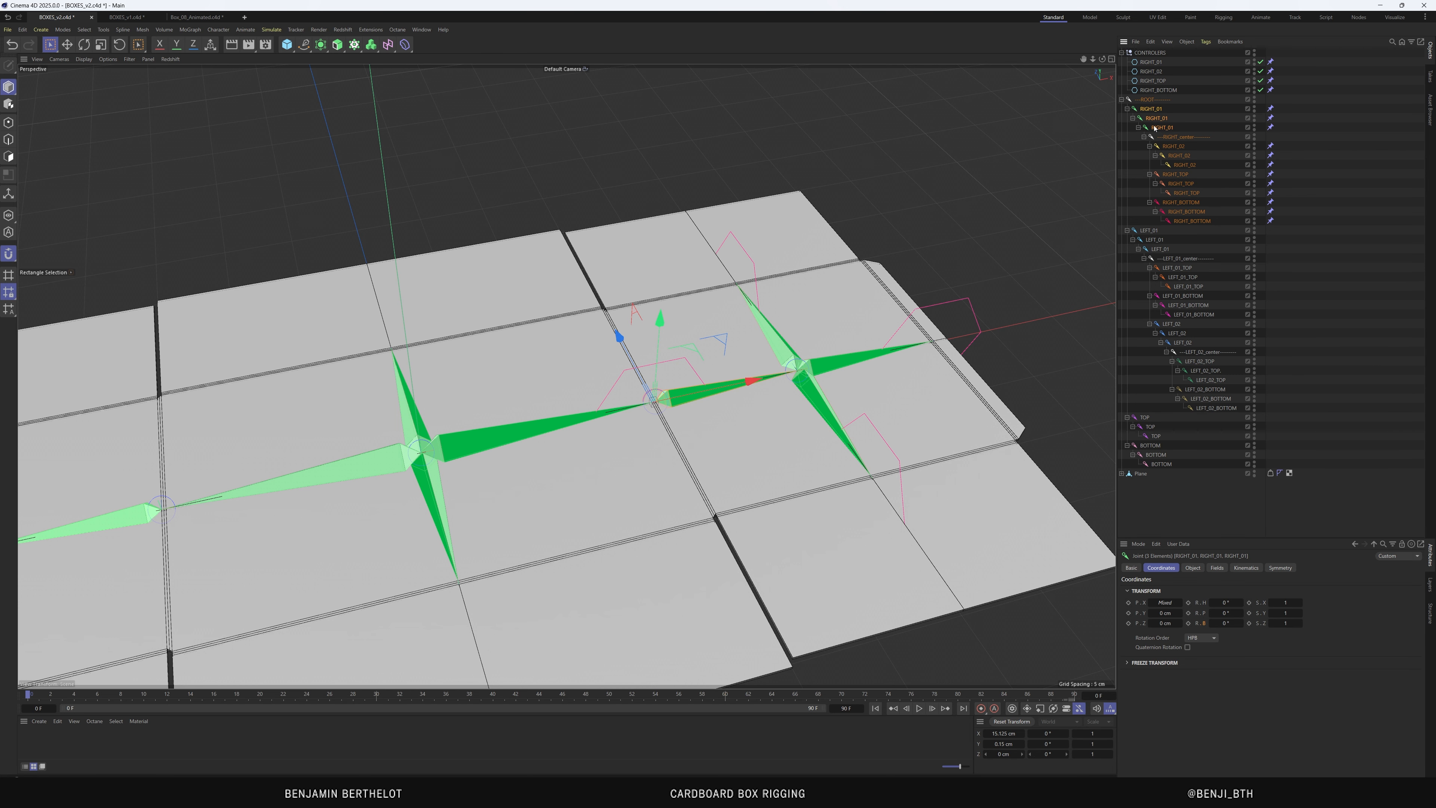
click(1232, 64)
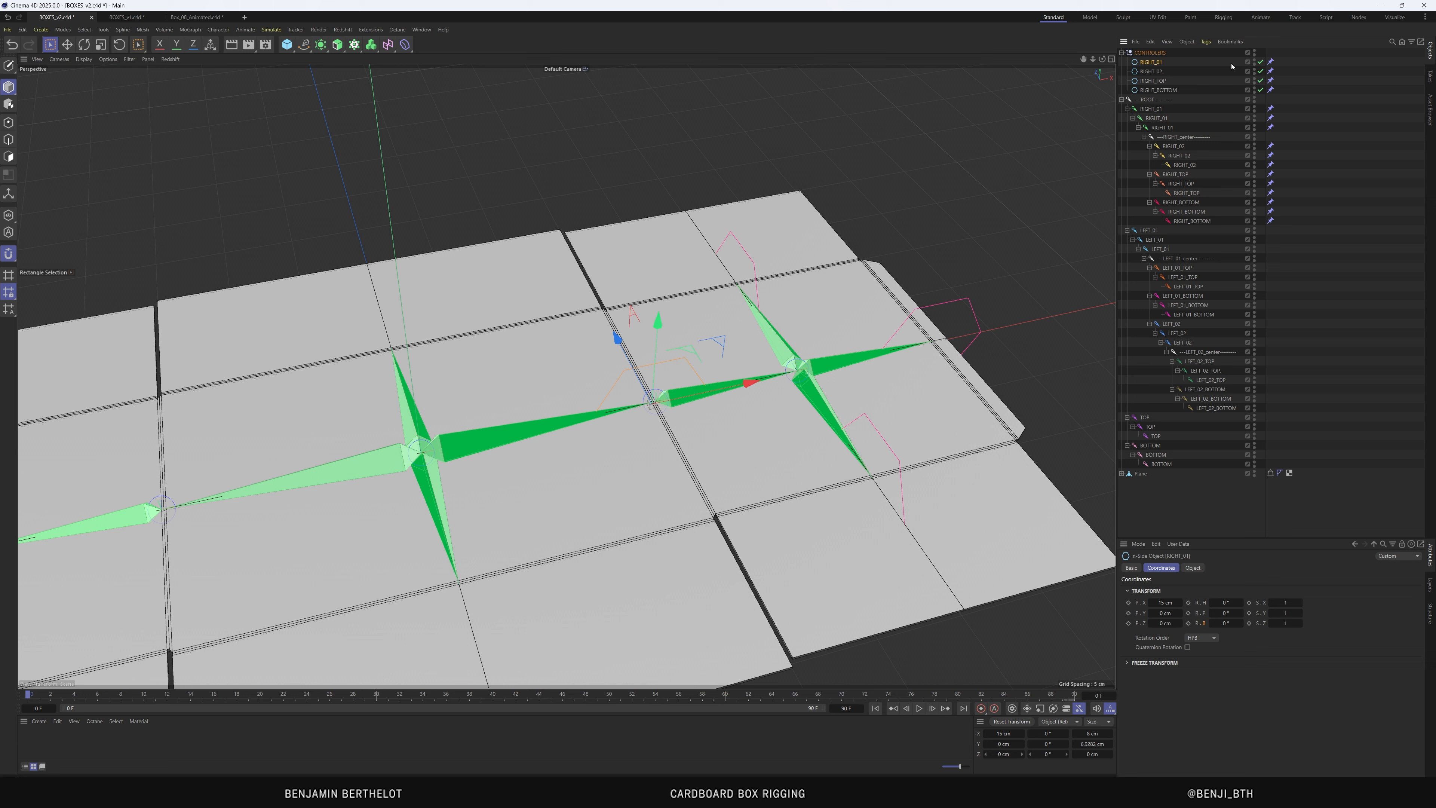
click(1271, 62)
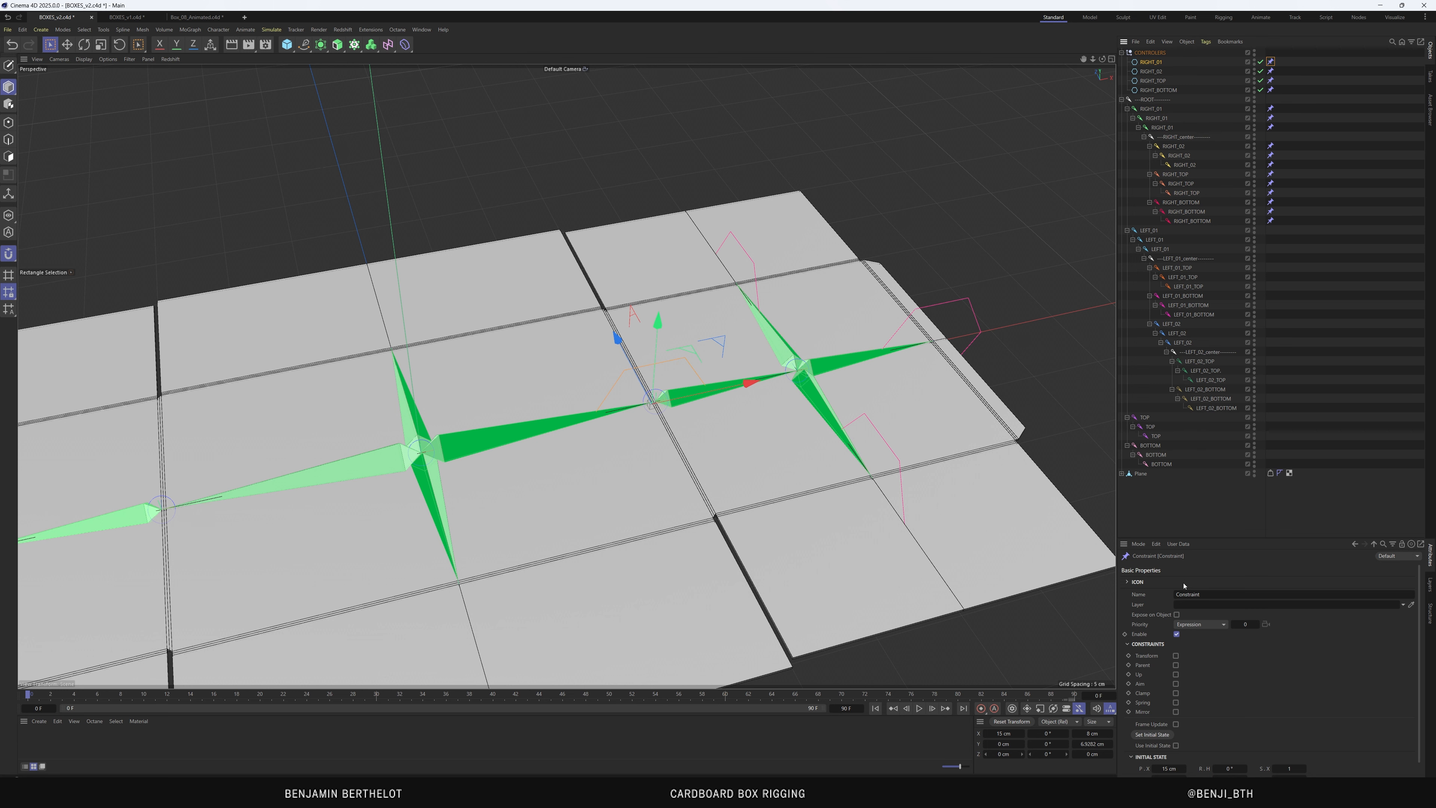
click(1176, 655)
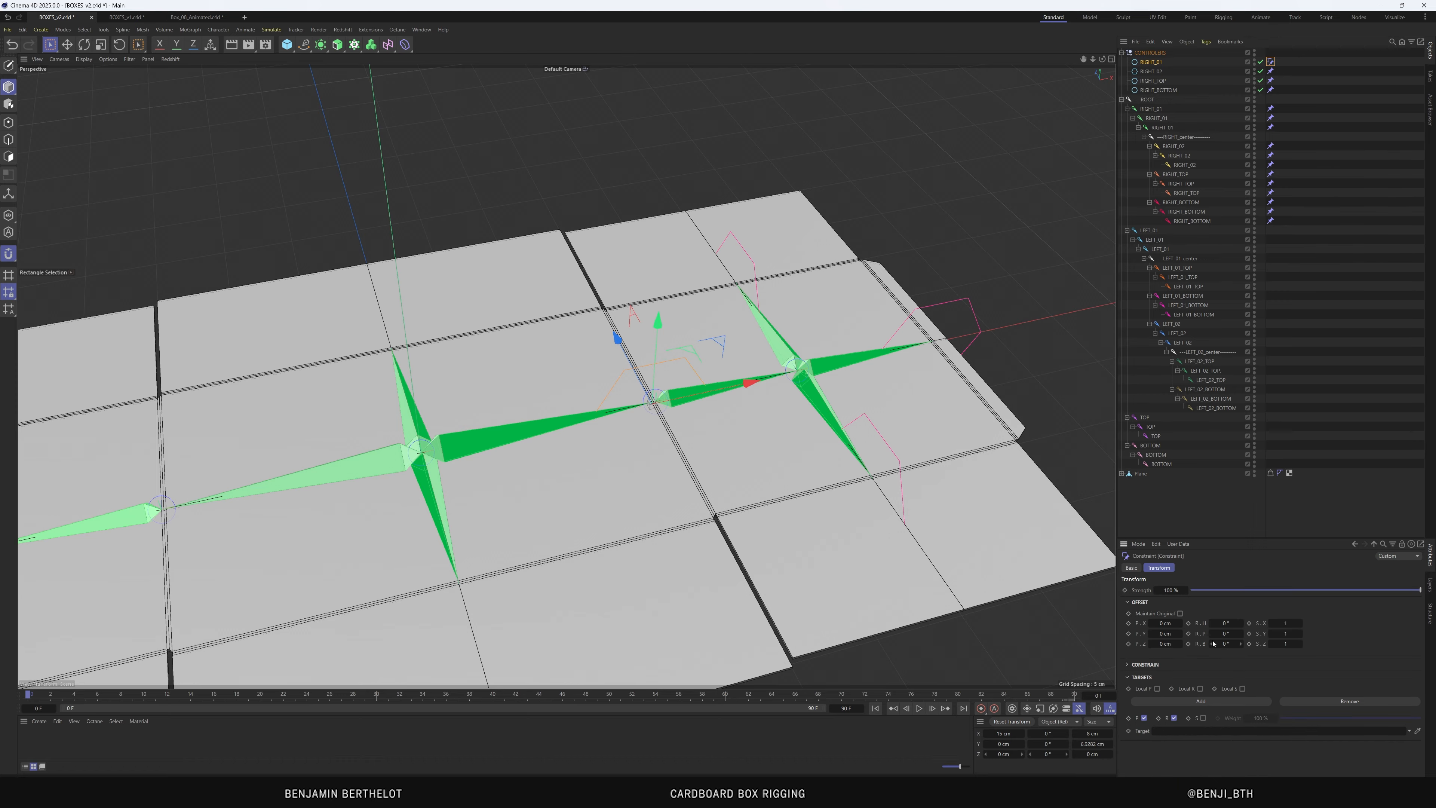
click(1146, 720)
click(1175, 719)
Enable Transform on the three RIGHT_01 joints' Constraint tags, turn off P, and assign the RIGHT_01 controller as target
click(1271, 109)
shift+click(1270, 128)
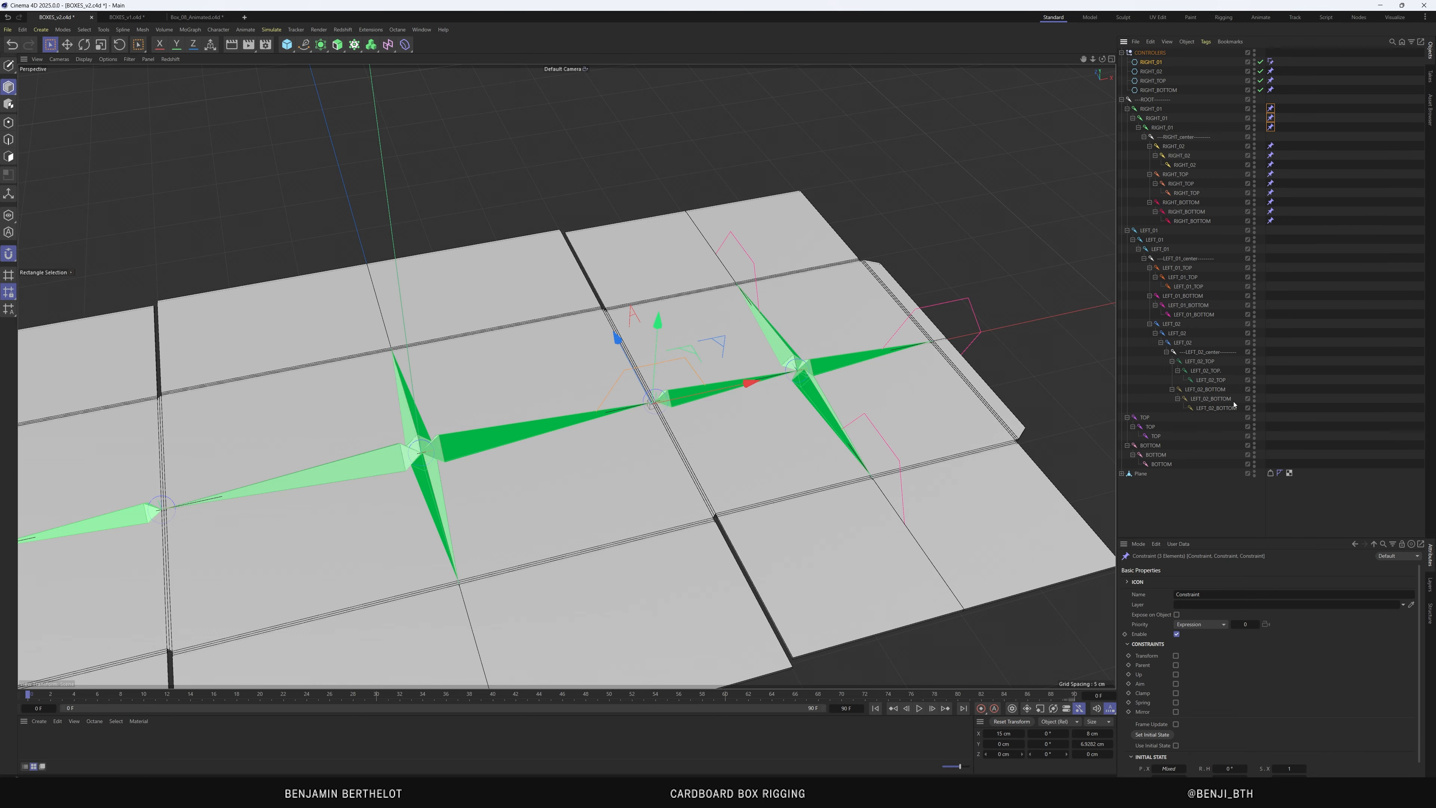
click(1176, 656)
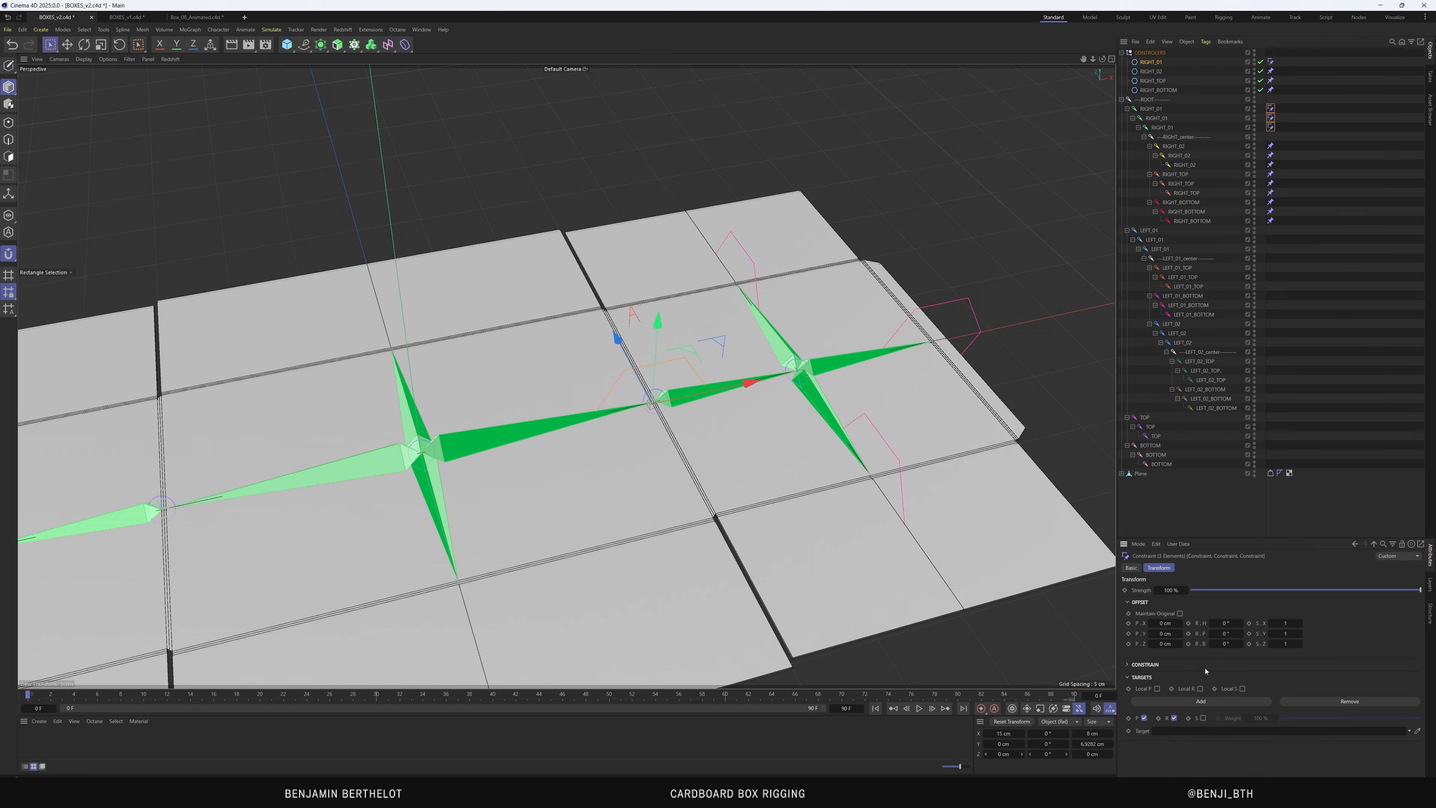
click(1144, 718)
drag(1148, 64, 1185, 734)
Test the RIGHT_01 controller by rotating its bank to -19° to fold the right panel upward
click(1155, 64)
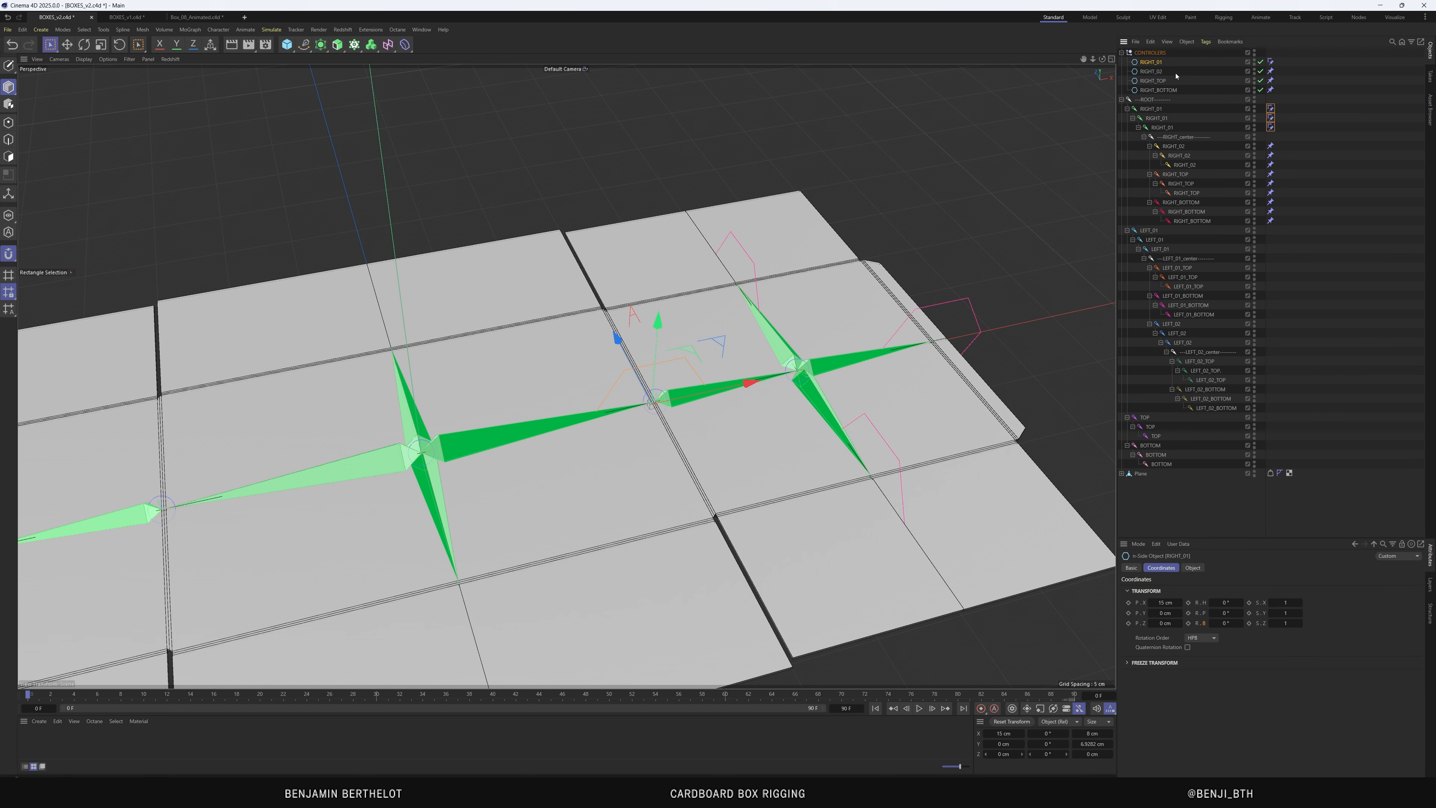
click(1195, 107)
click(1121, 100)
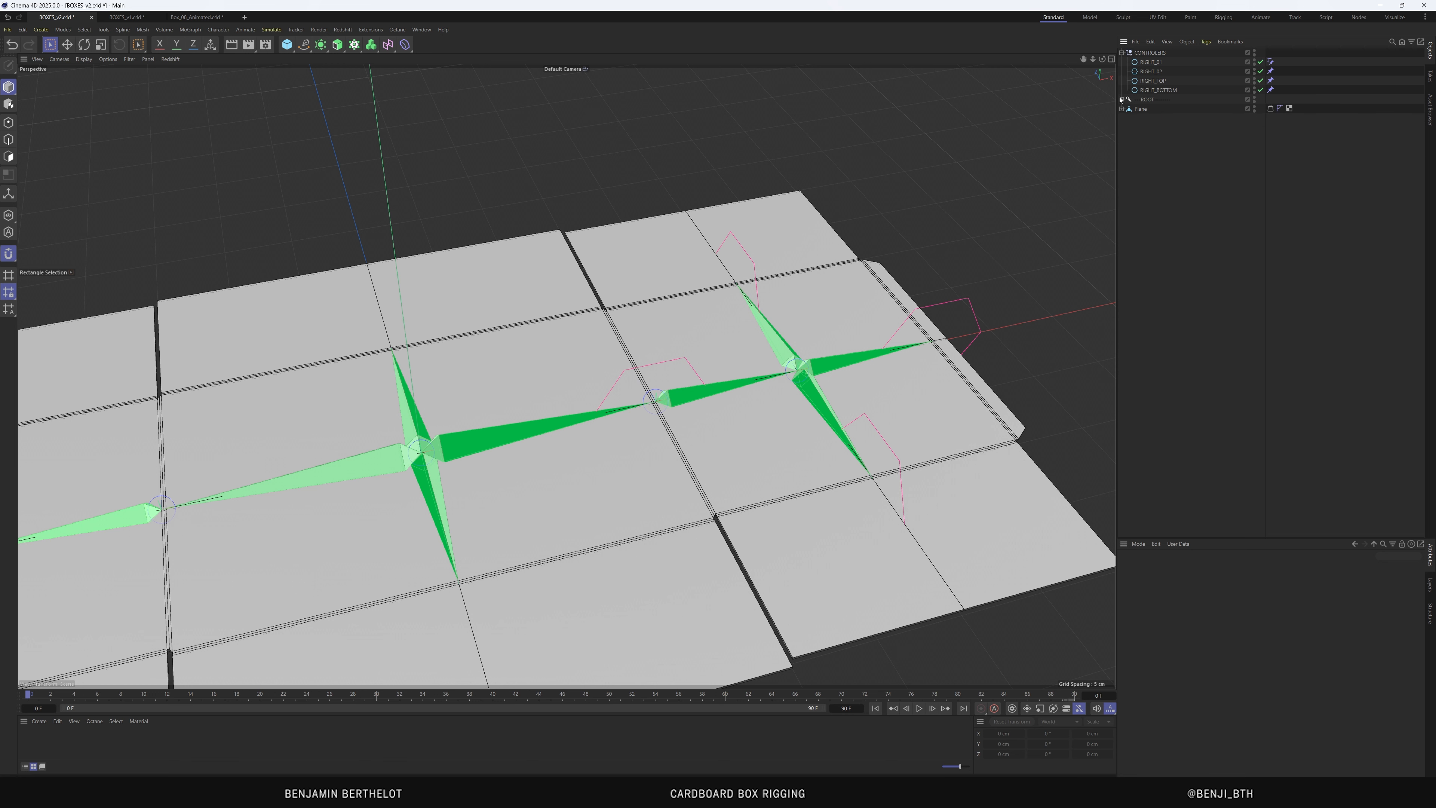
click(1153, 62)
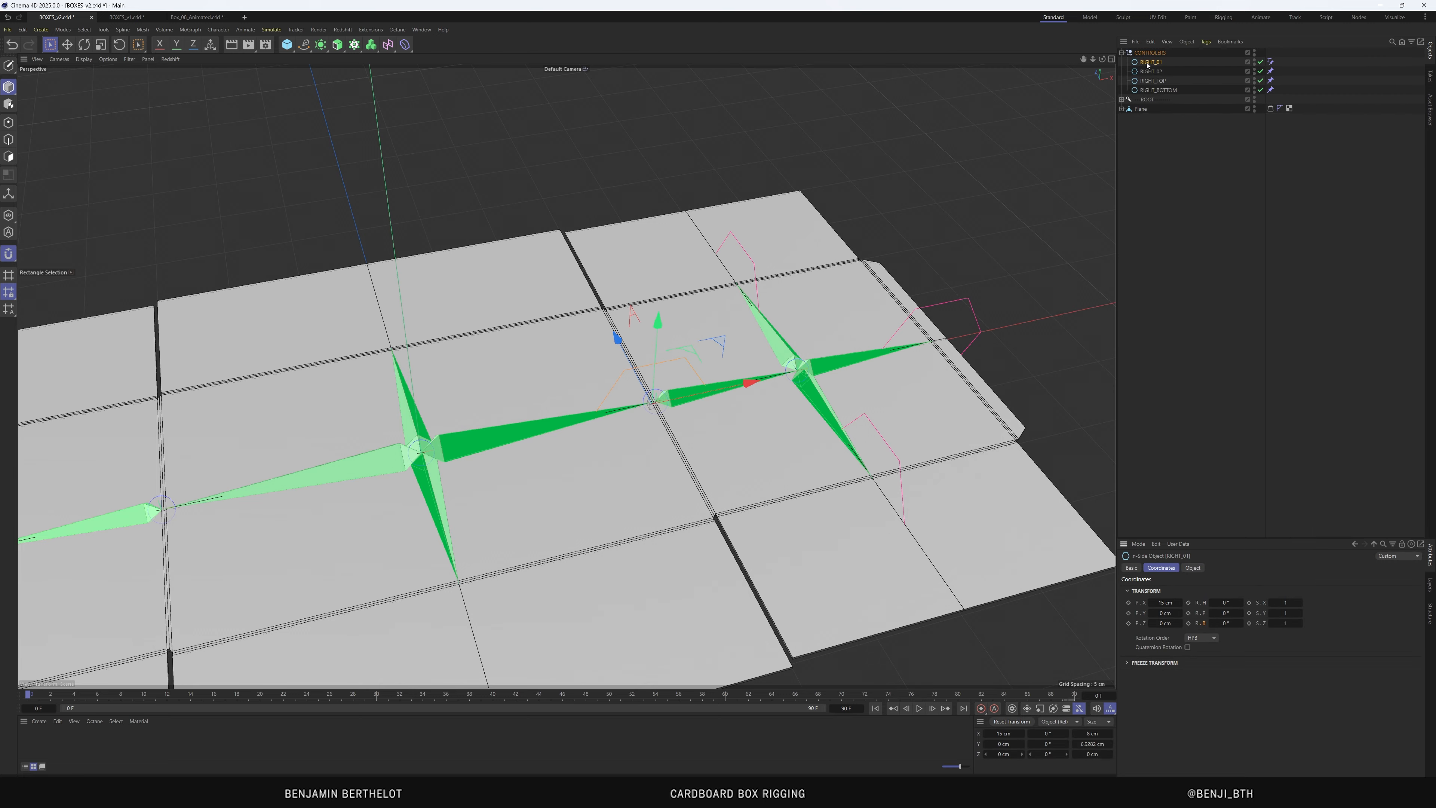
mouse_move(1227, 623)
mouse_down()
mouse_move(1201, 623)
mouse_move(1220, 622)
mouse_up()
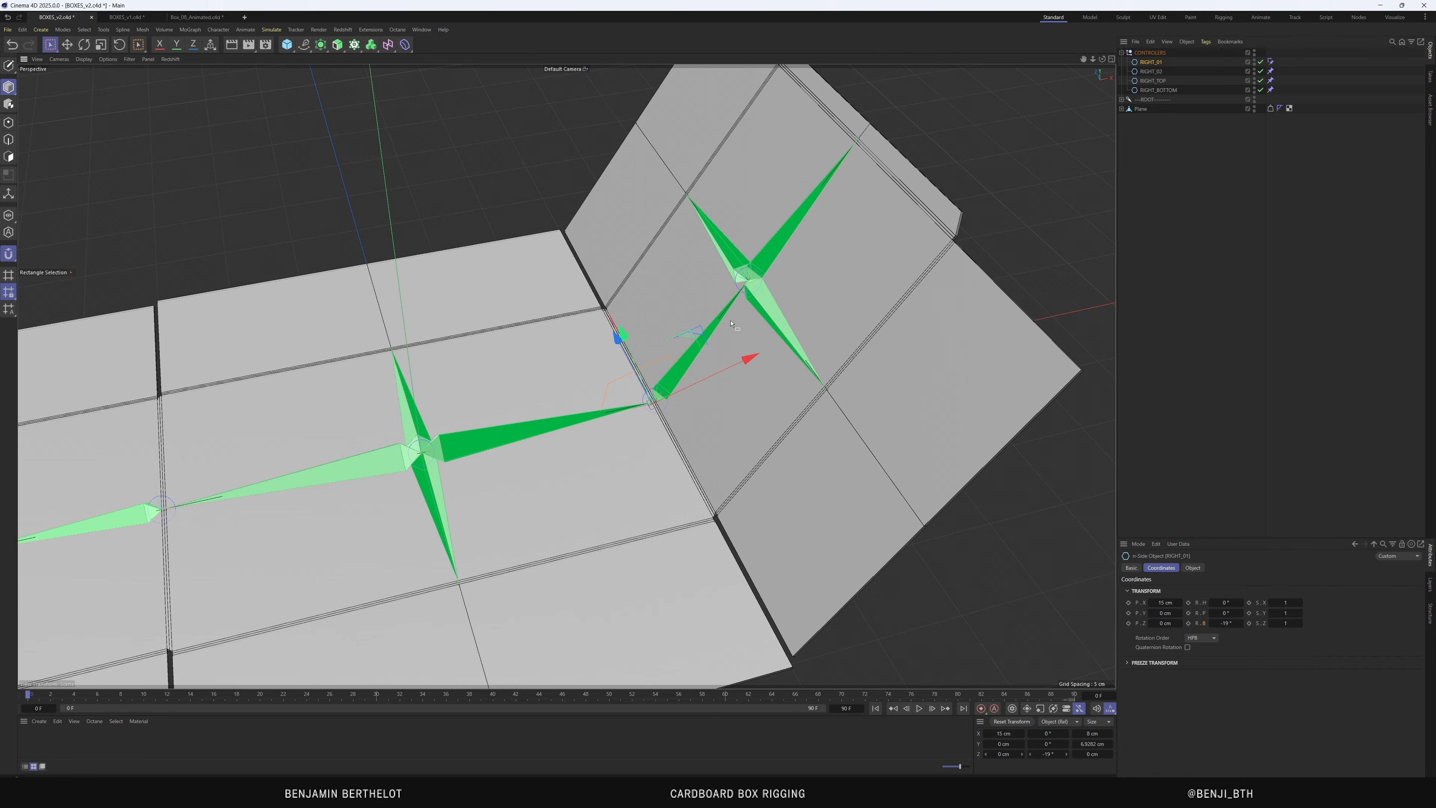
scroll(667, 317, down, 6)
scroll(700, 418, up, 7)
alt+drag(702, 424, 673, 374)
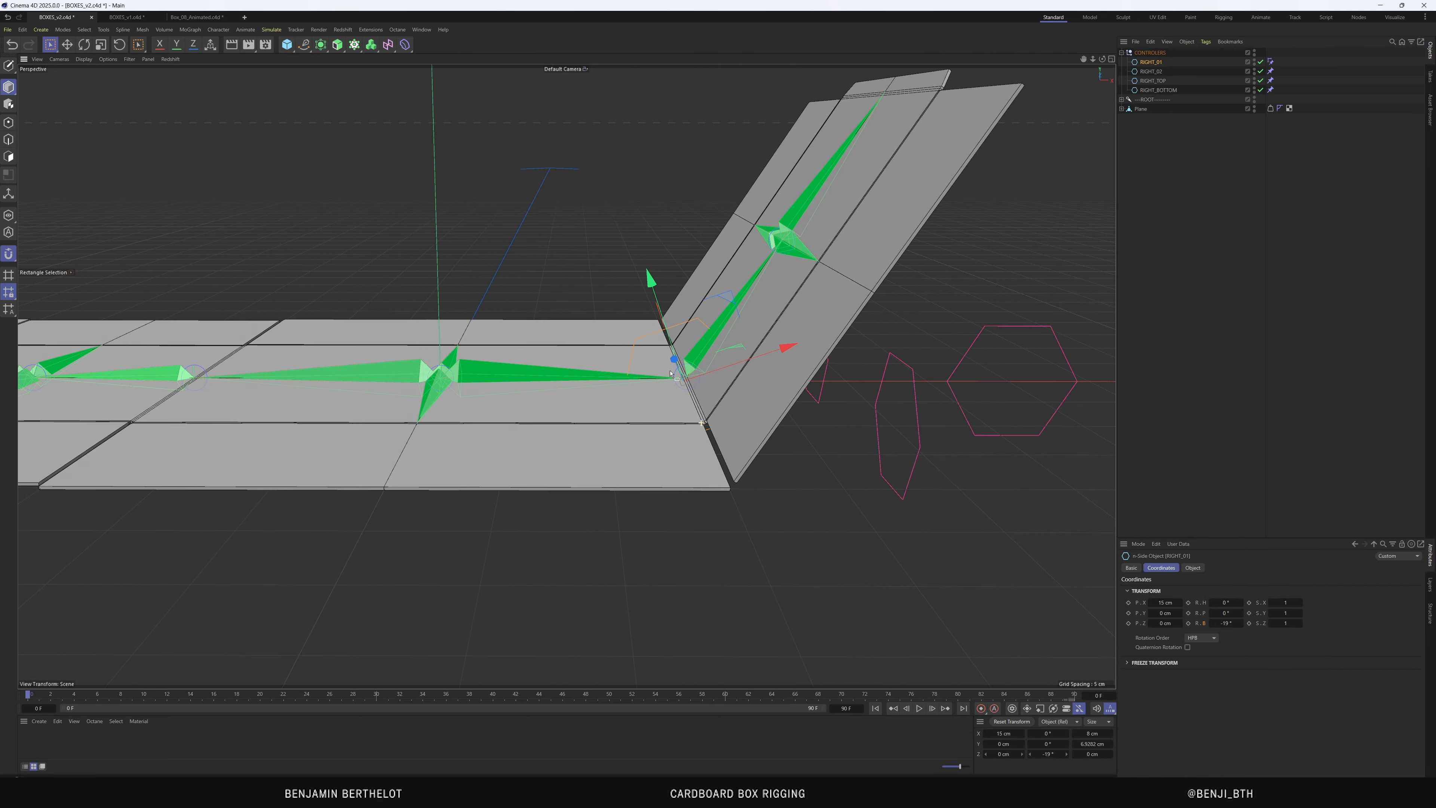
Test the panel fold with the RIGHT_01 controller's bank at 30° and then at -30°
mouse_move(1224, 623)
mouse_down()
mouse_move(1210, 623)
mouse_move(1244, 622)
mouse_move(1204, 623)
mouse_move(1220, 623)
mouse_up()
text(30)
key(Return)
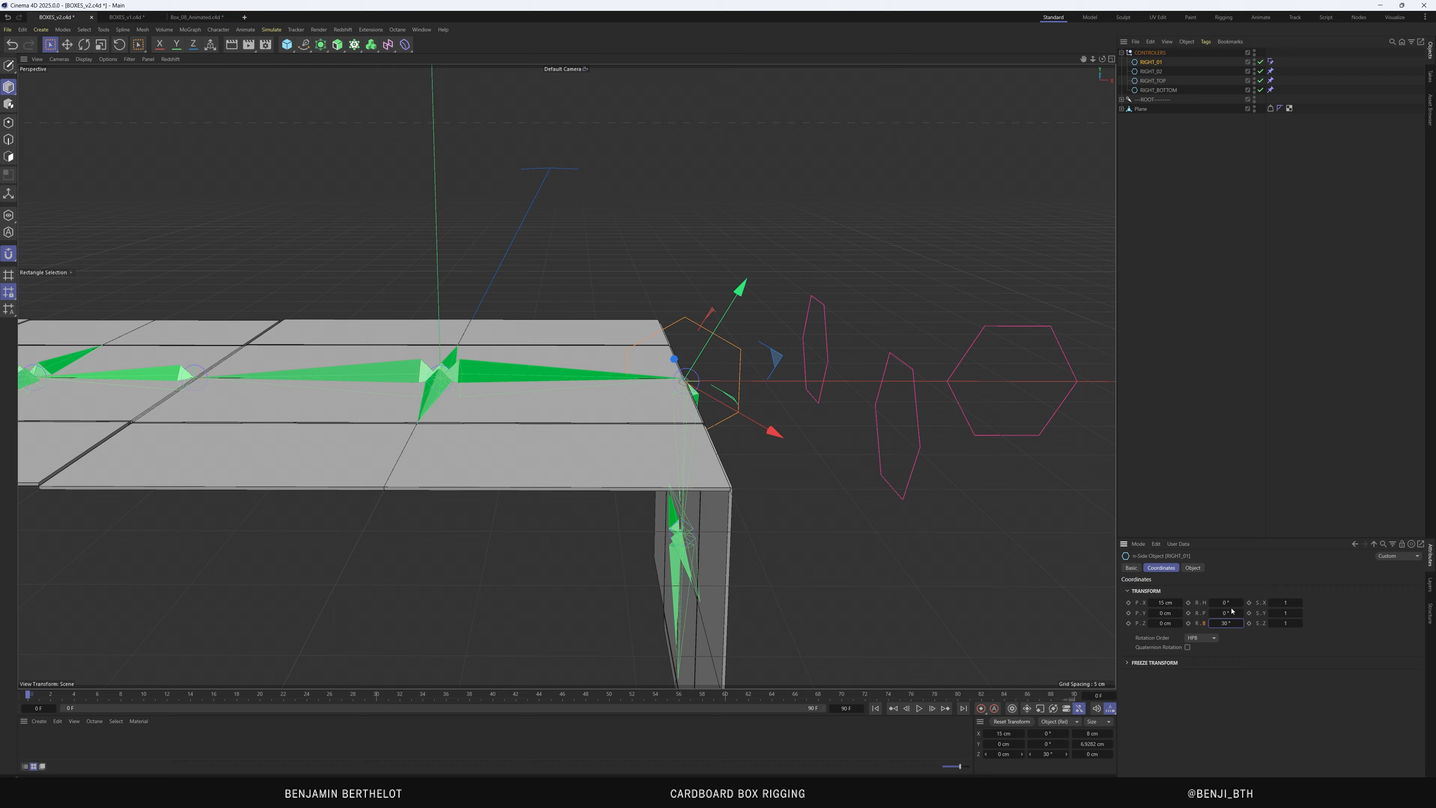
click(1231, 622)
text(-30)
key(Return)
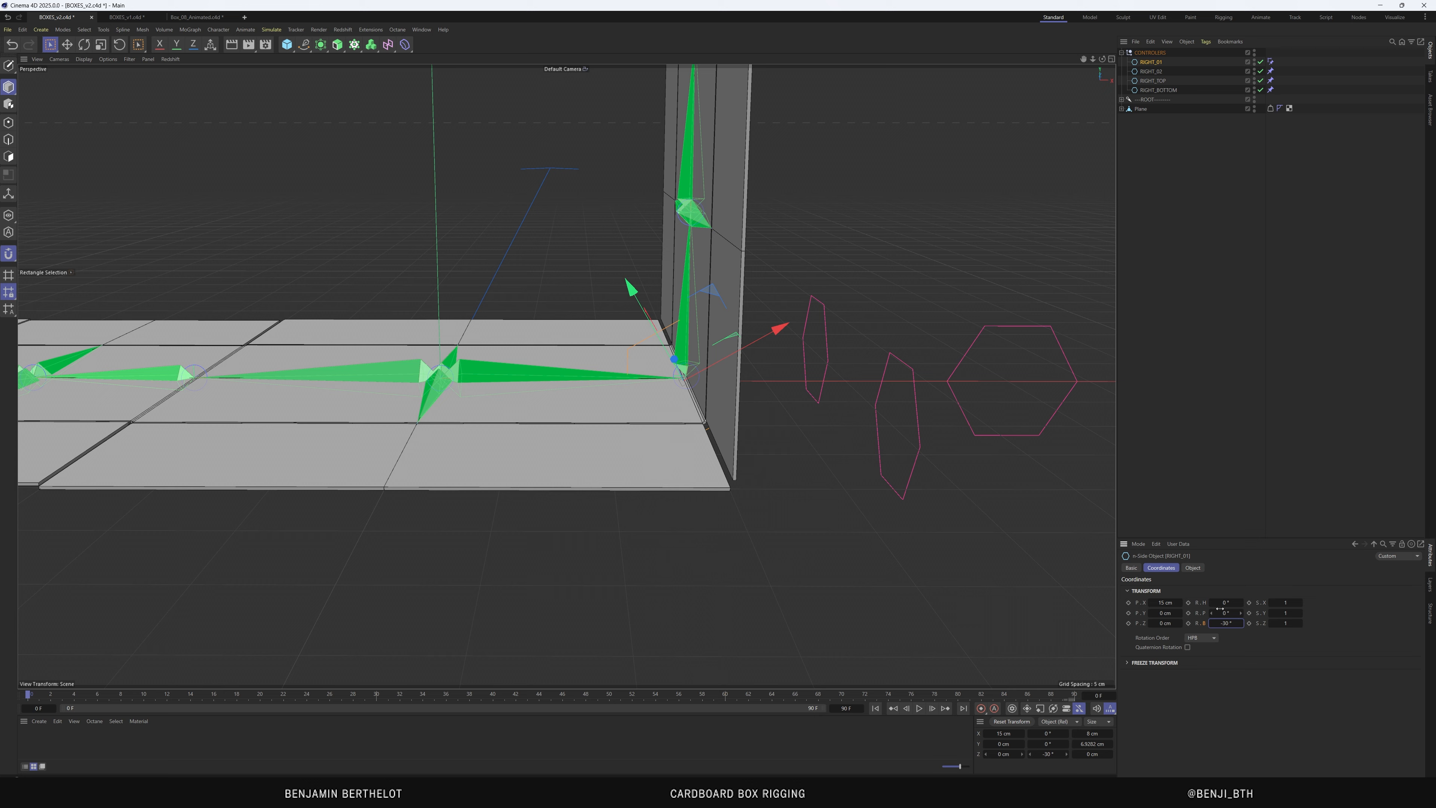
alt+drag(714, 385, 780, 404)
alt+right_drag(600, 345, 650, 345)
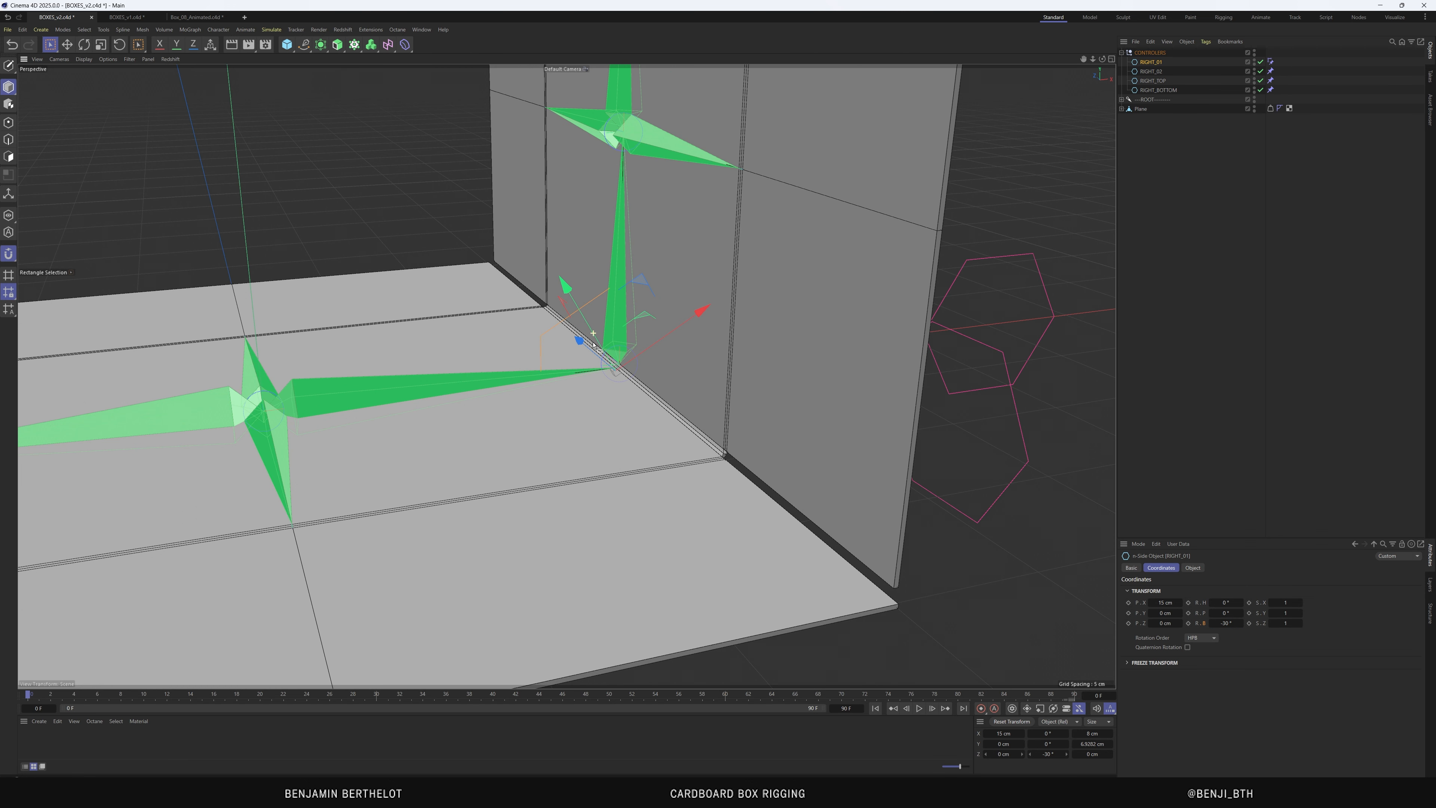
alt+middle_drag(585, 396, 588, 447)
alt+right_drag(588, 447, 566, 447)
scroll(565, 445, down, 1)
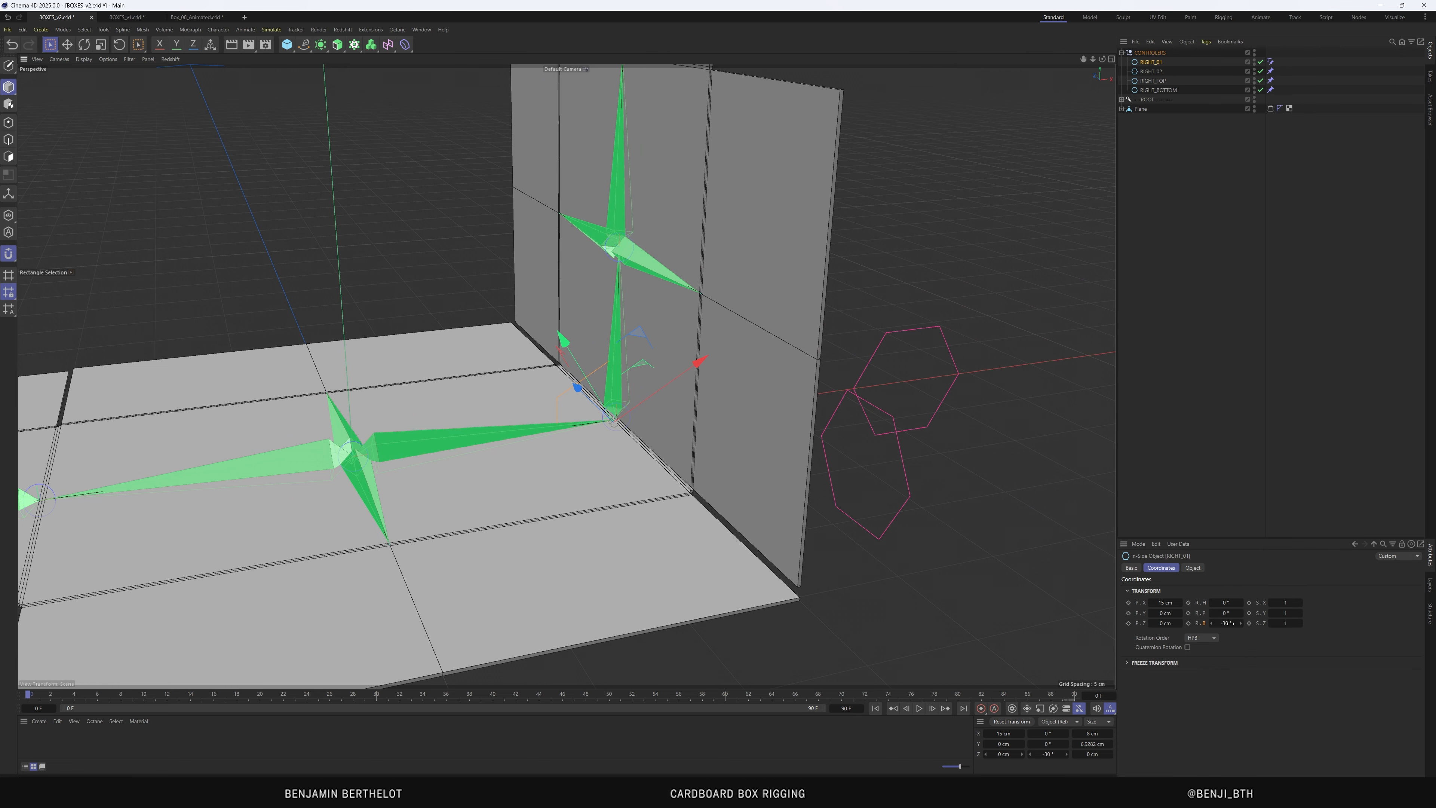
Reset the RIGHT_01 controller's bank to 0°
click(1230, 623)
text(0)
key(Return)
Enable Transform in the Constraint tags of the RIGHT_02, RIGHT_TOP and RIGHT_BOTTOM controllers and turn off P and R
alt+drag(801, 498, 784, 519)
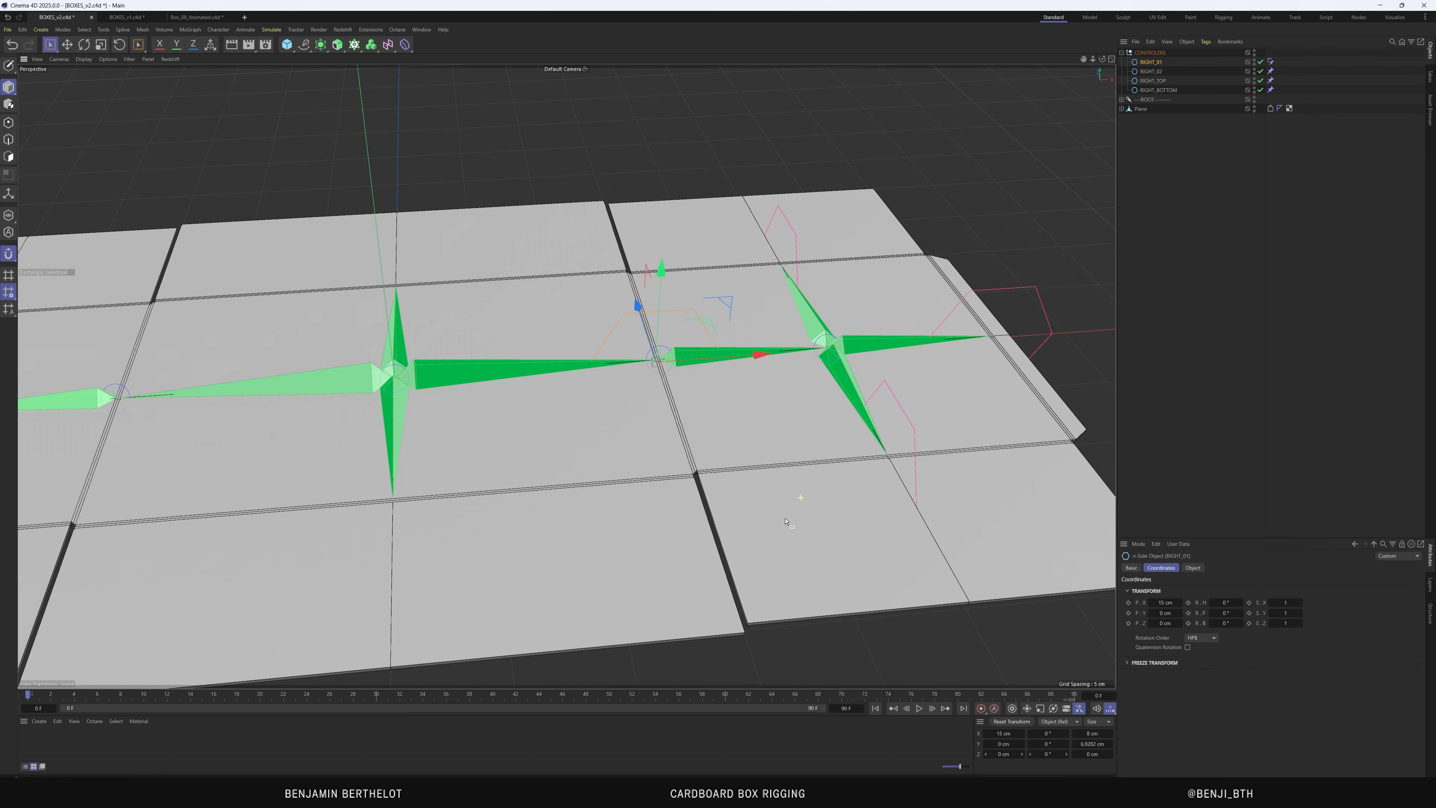
scroll(647, 545, down, 3)
alt+drag(751, 471, 768, 476)
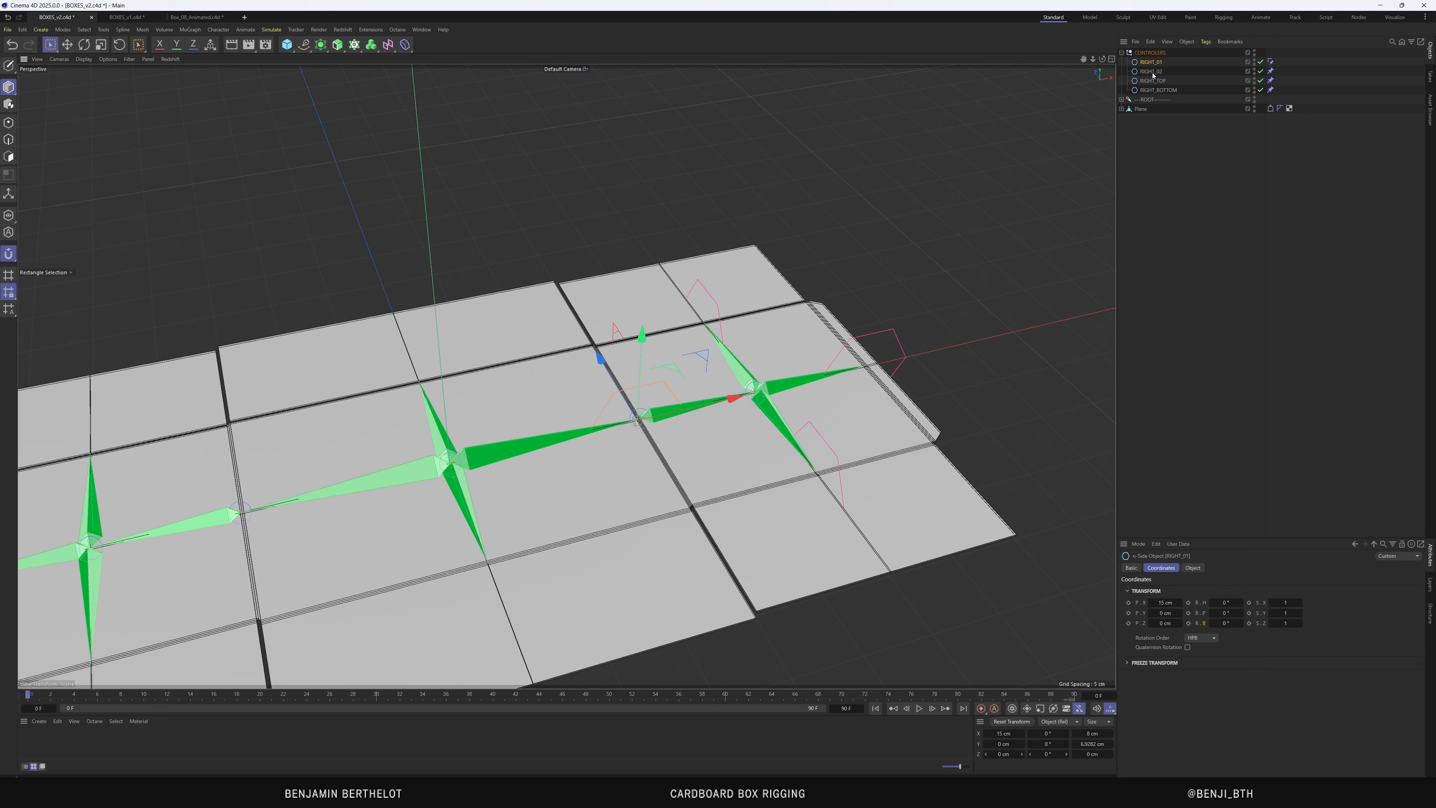
click(1272, 72)
shift+click(1271, 90)
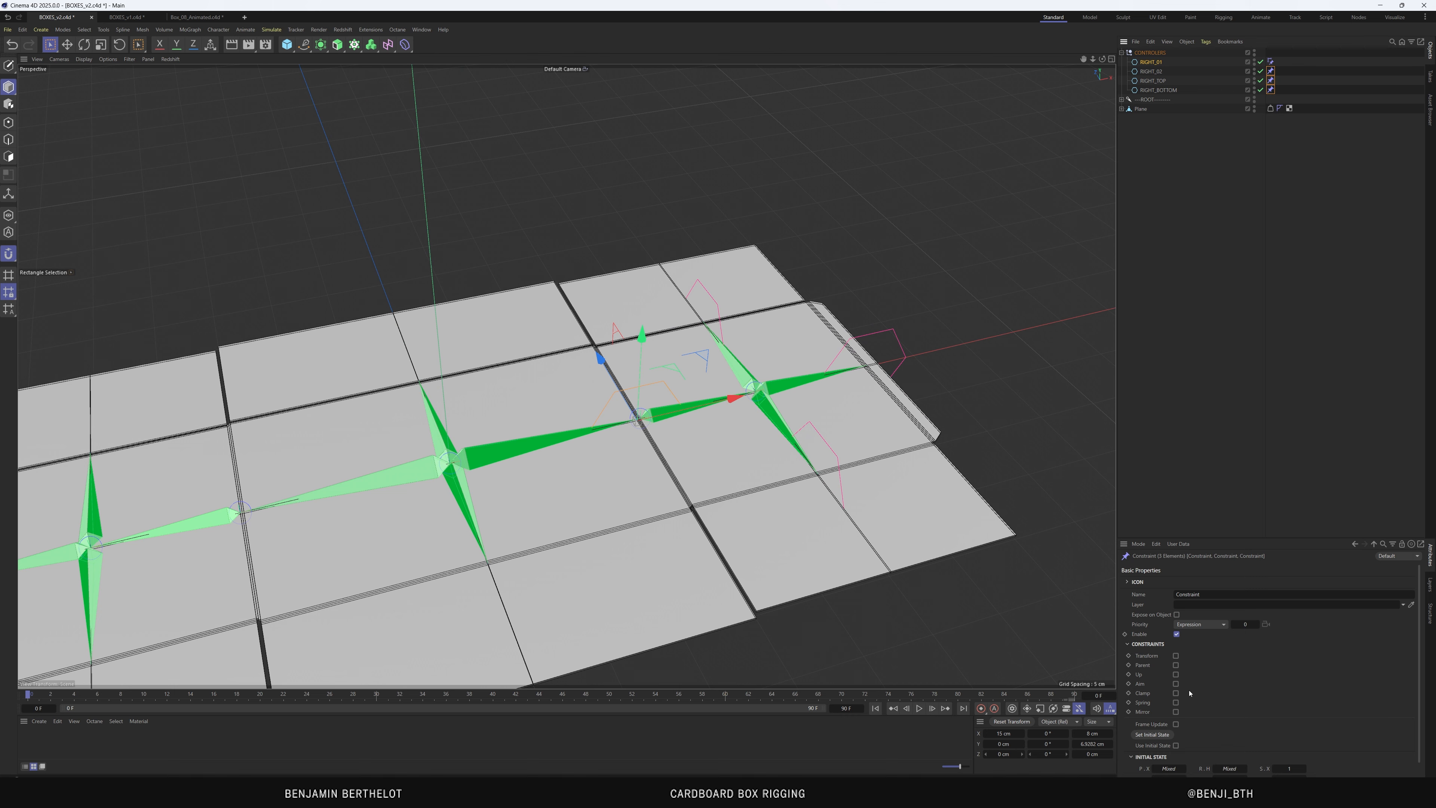
click(1177, 657)
click(1144, 718)
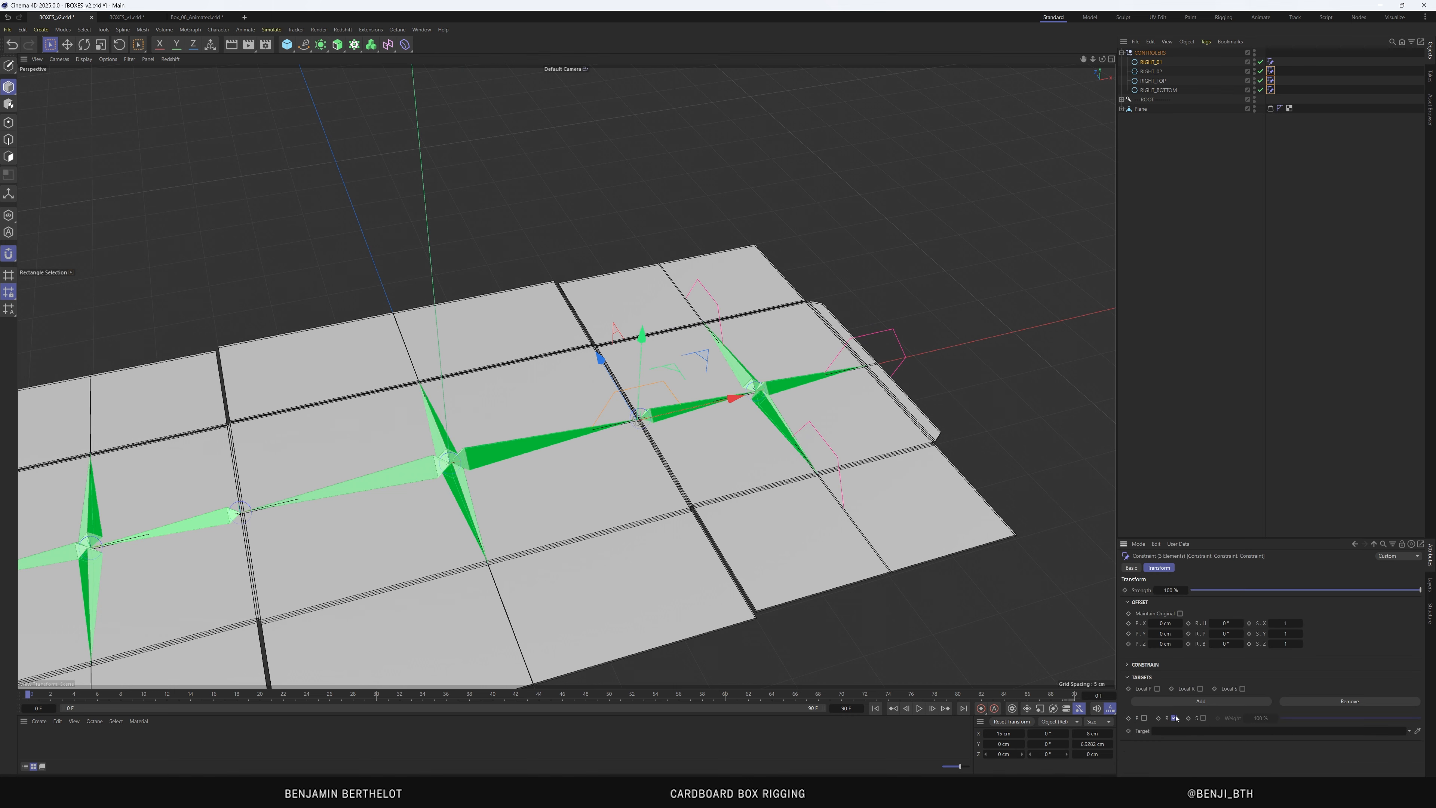
Enable Transform on the three RIGHT_02 joints' Constraint tags, turn off P, turn on Local R, and target the RIGHT_02 controller
click(1122, 100)
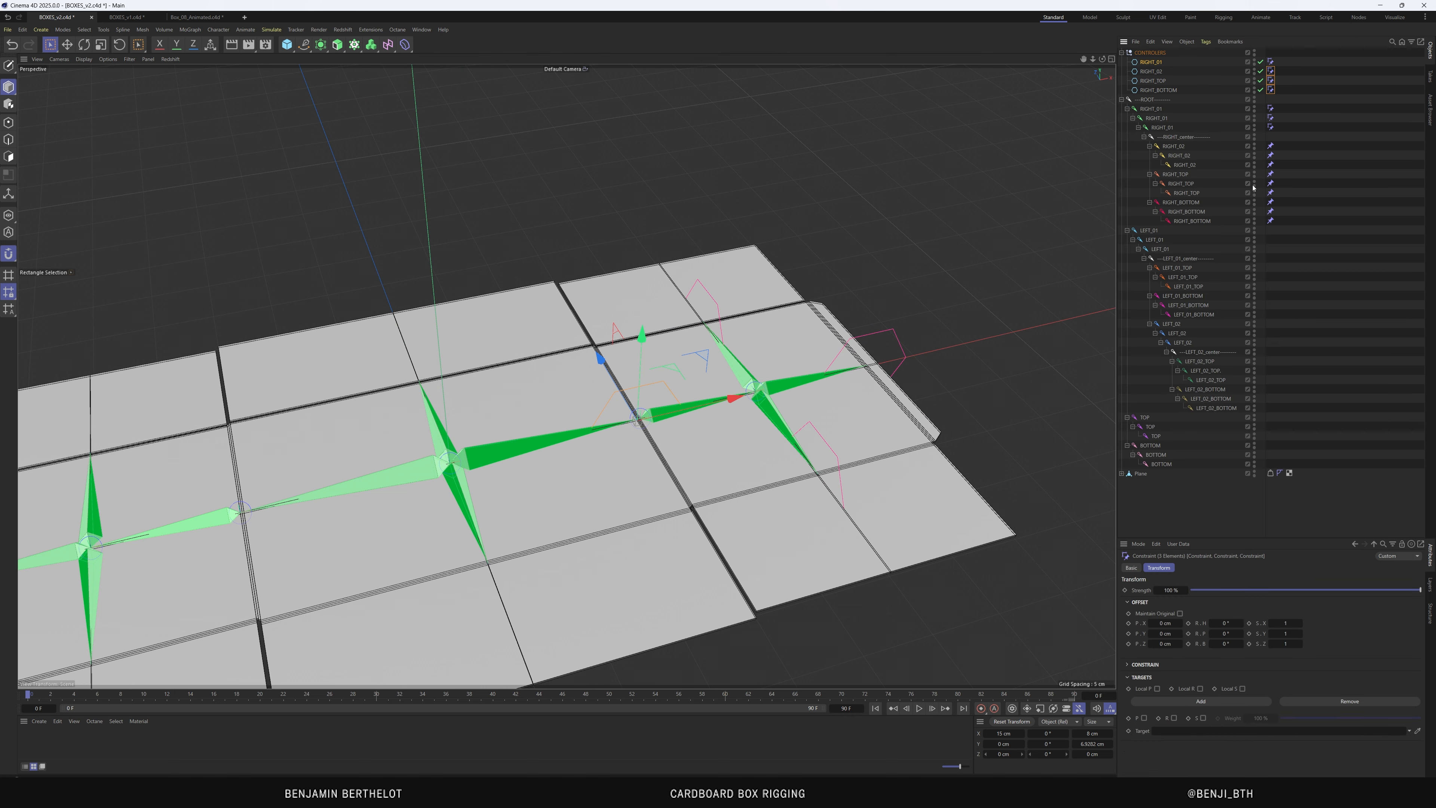
click(1183, 148)
shift+click(1181, 165)
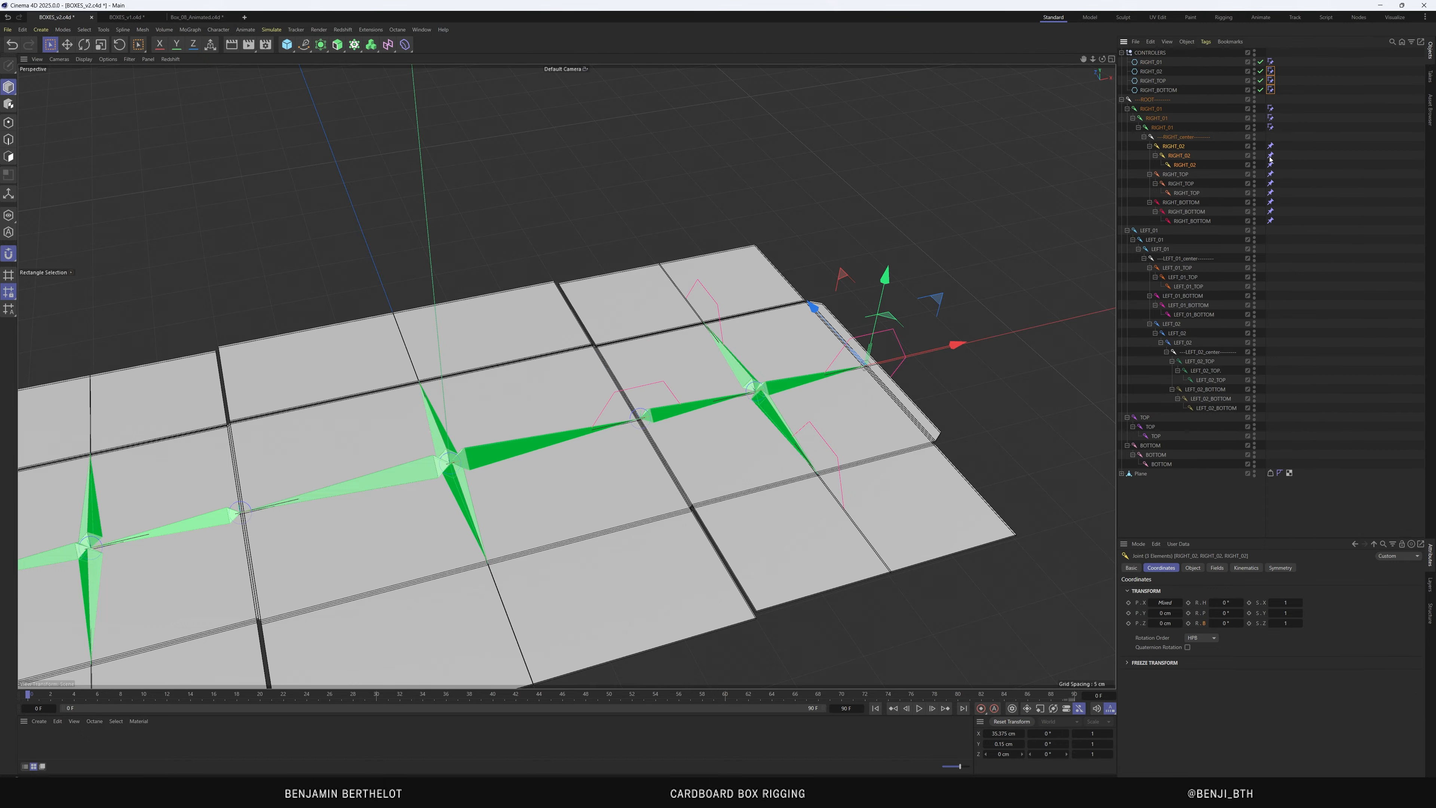
click(1270, 147)
shift+click(1270, 165)
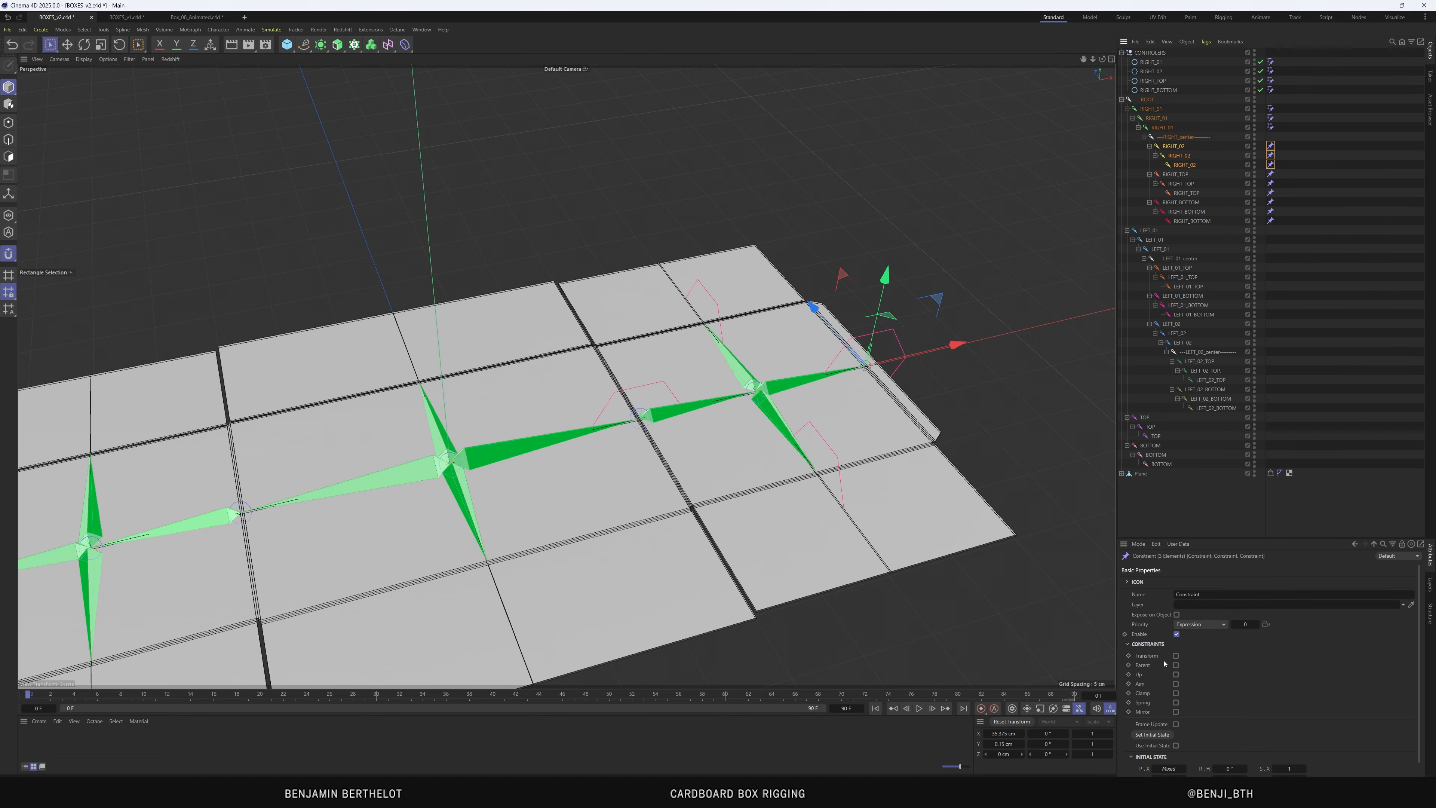
click(1176, 655)
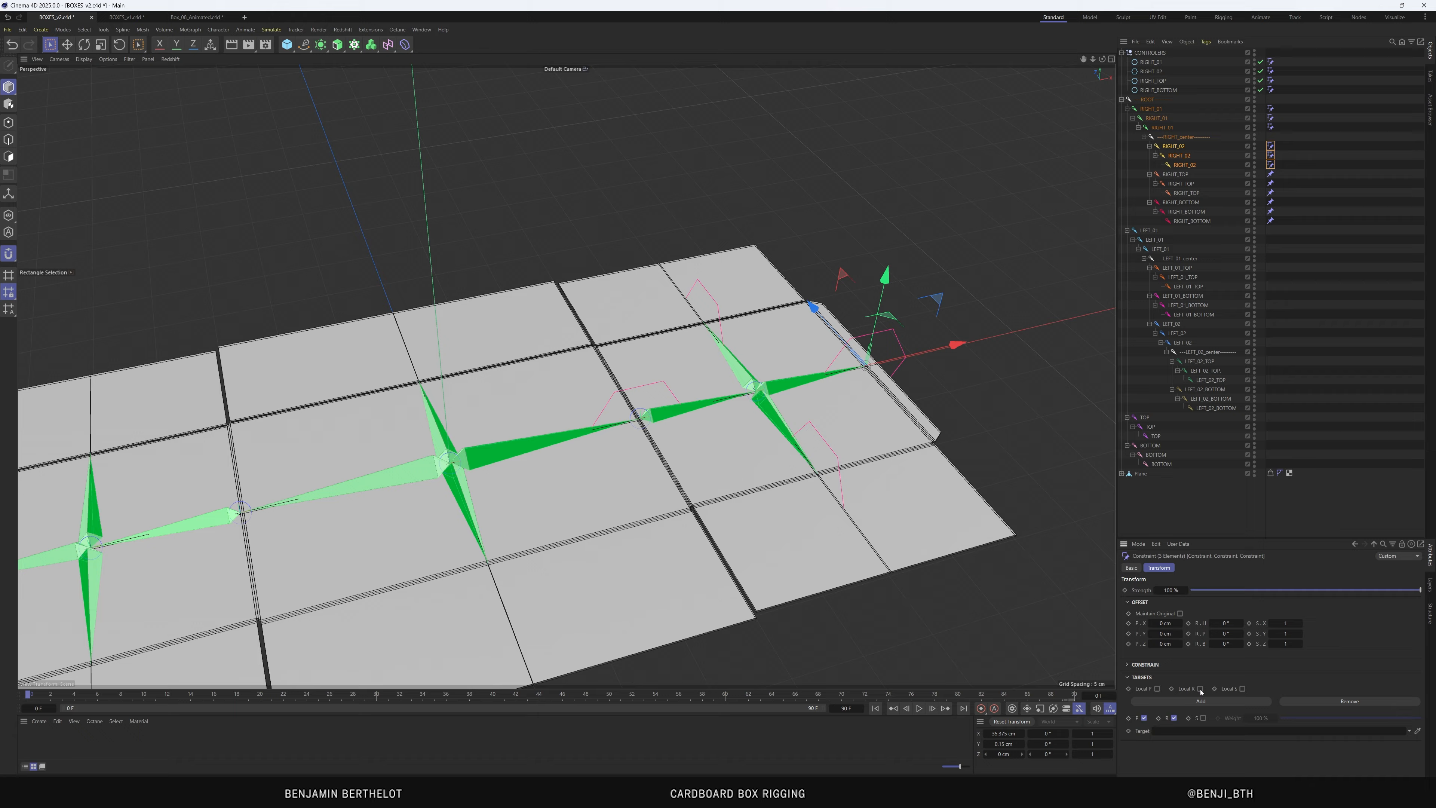
click(1145, 718)
drag(1152, 72, 1170, 731)
Enable Transform on the three RIGHT_TOP joints' Constraint tags with P off and Local R on, targeting the RIGHT_TOP controller
click(1270, 174)
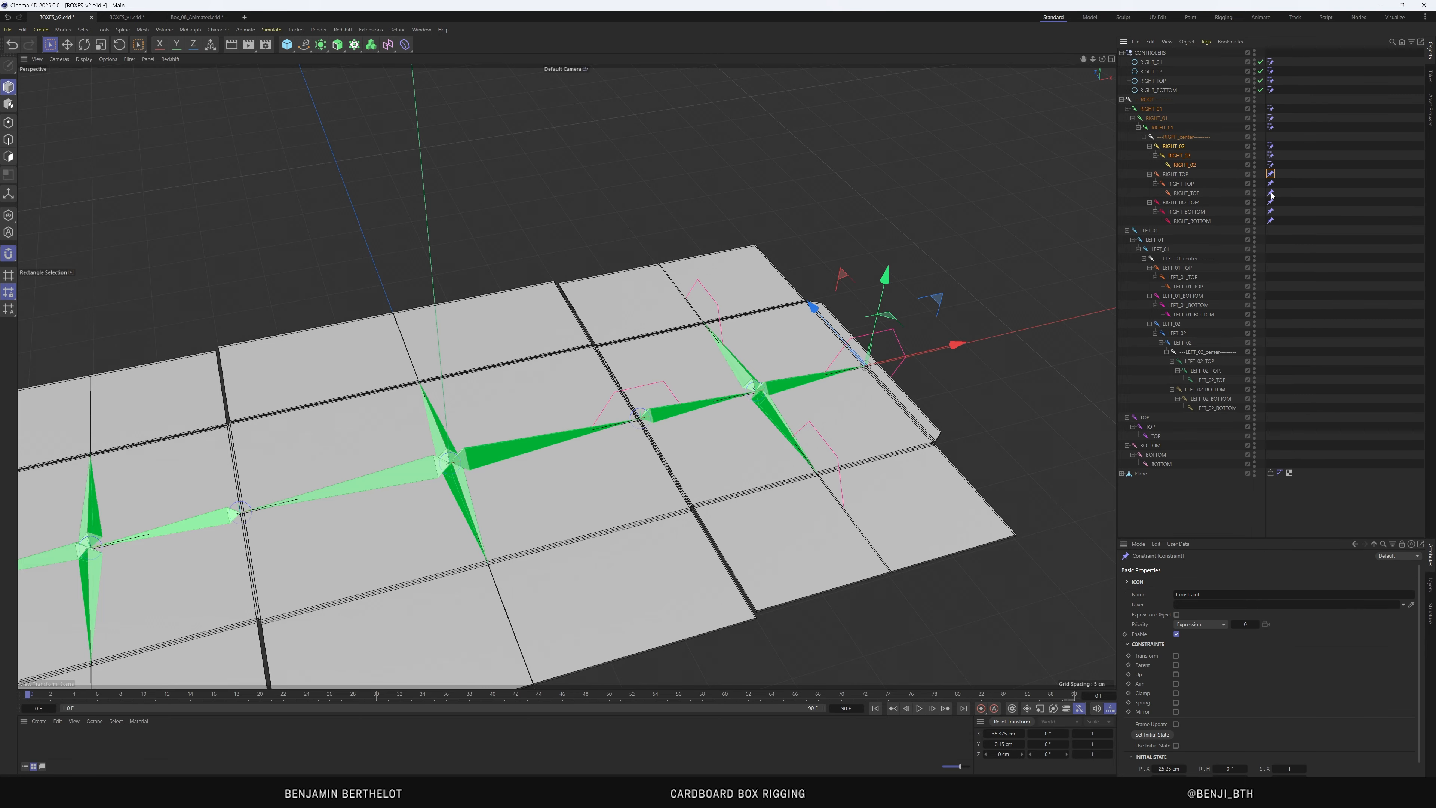
shift+click(1270, 193)
click(1176, 656)
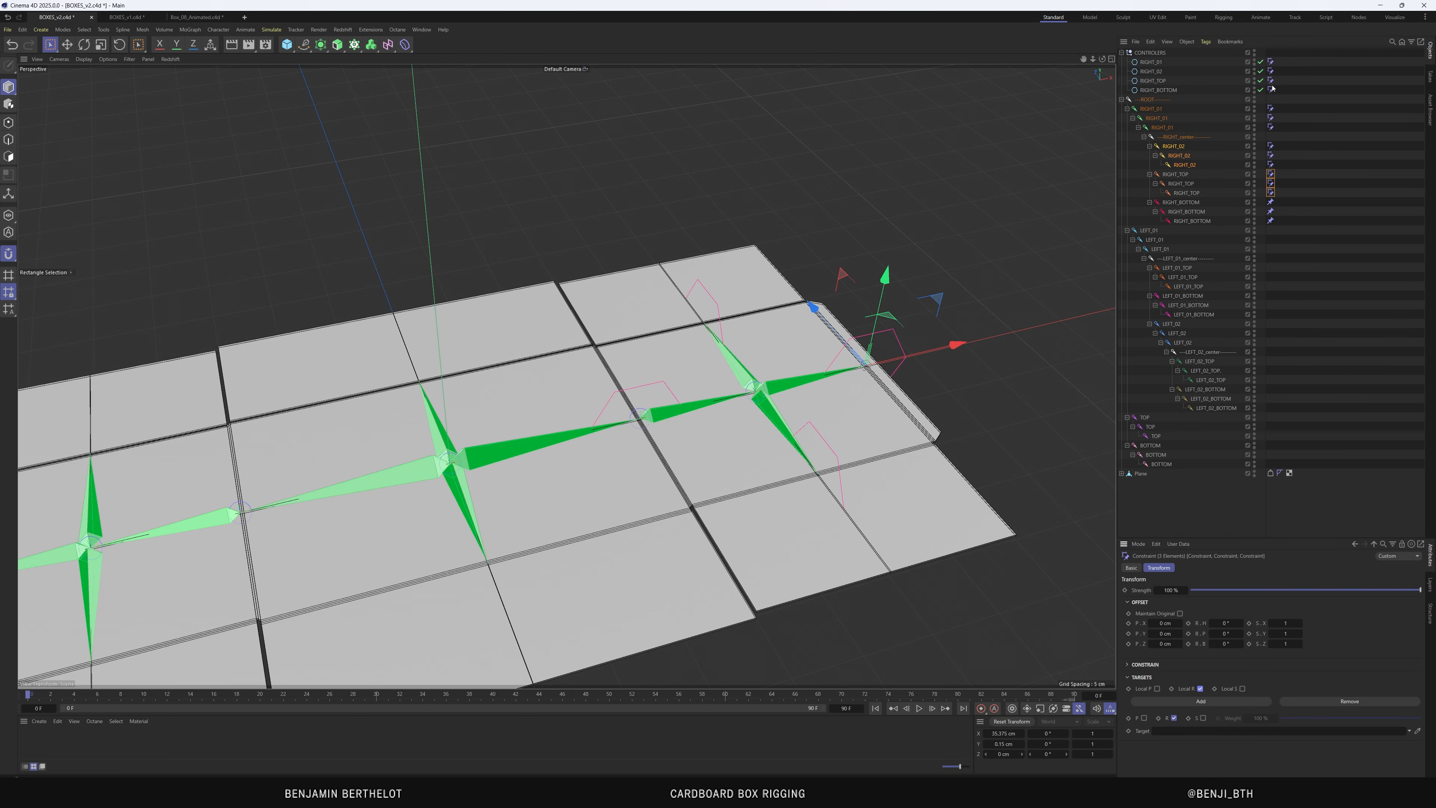
drag(1271, 83, 1188, 733)
ctrl+click(1270, 192)
ctrl+click(1271, 193)
drag(1172, 716, 1172, 730)
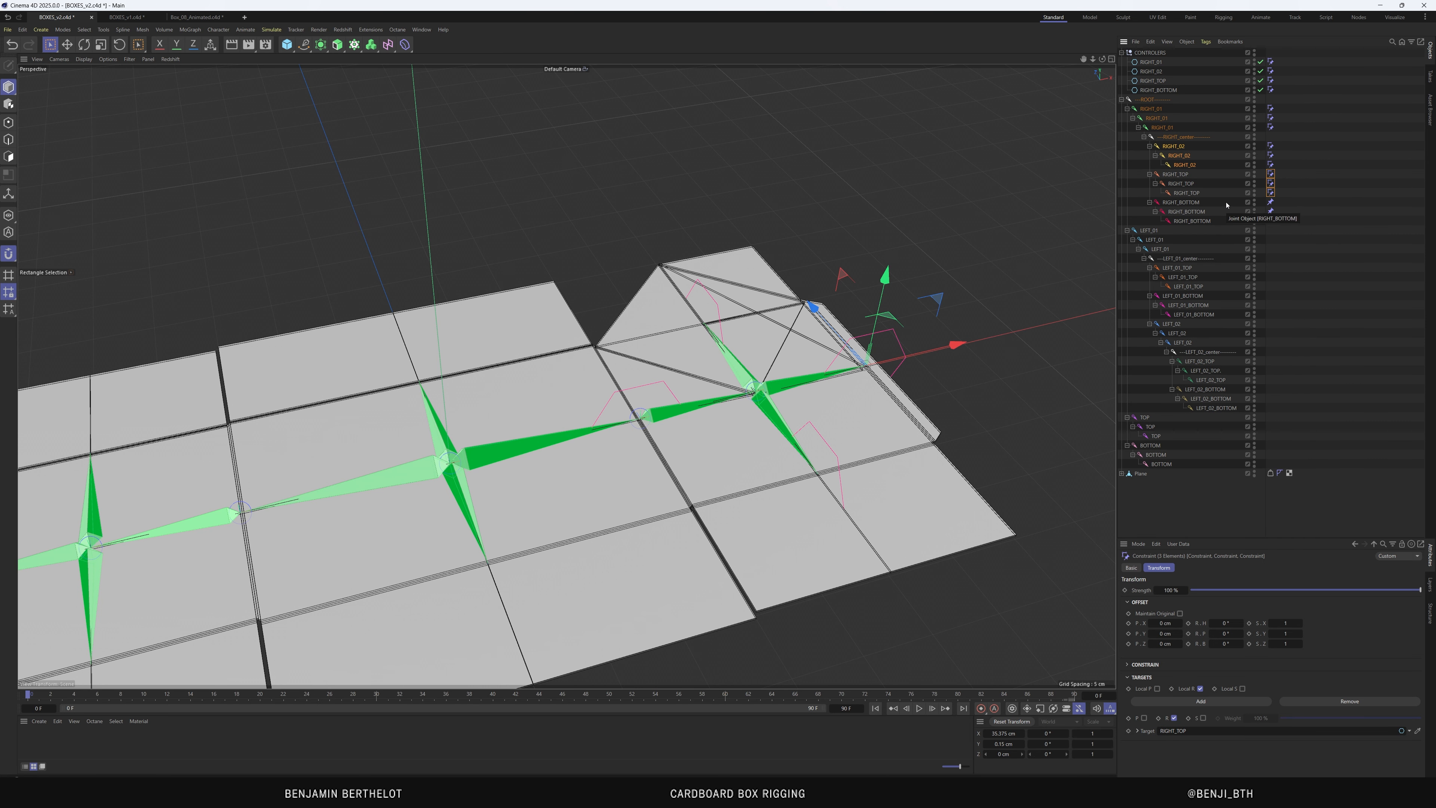
Enable Transform on the three RIGHT_BOTTOM joints' Constraint tags with P off and Local R on, targeting the RIGHT_BOTTOM controller
drag(1265, 198, 1266, 238)
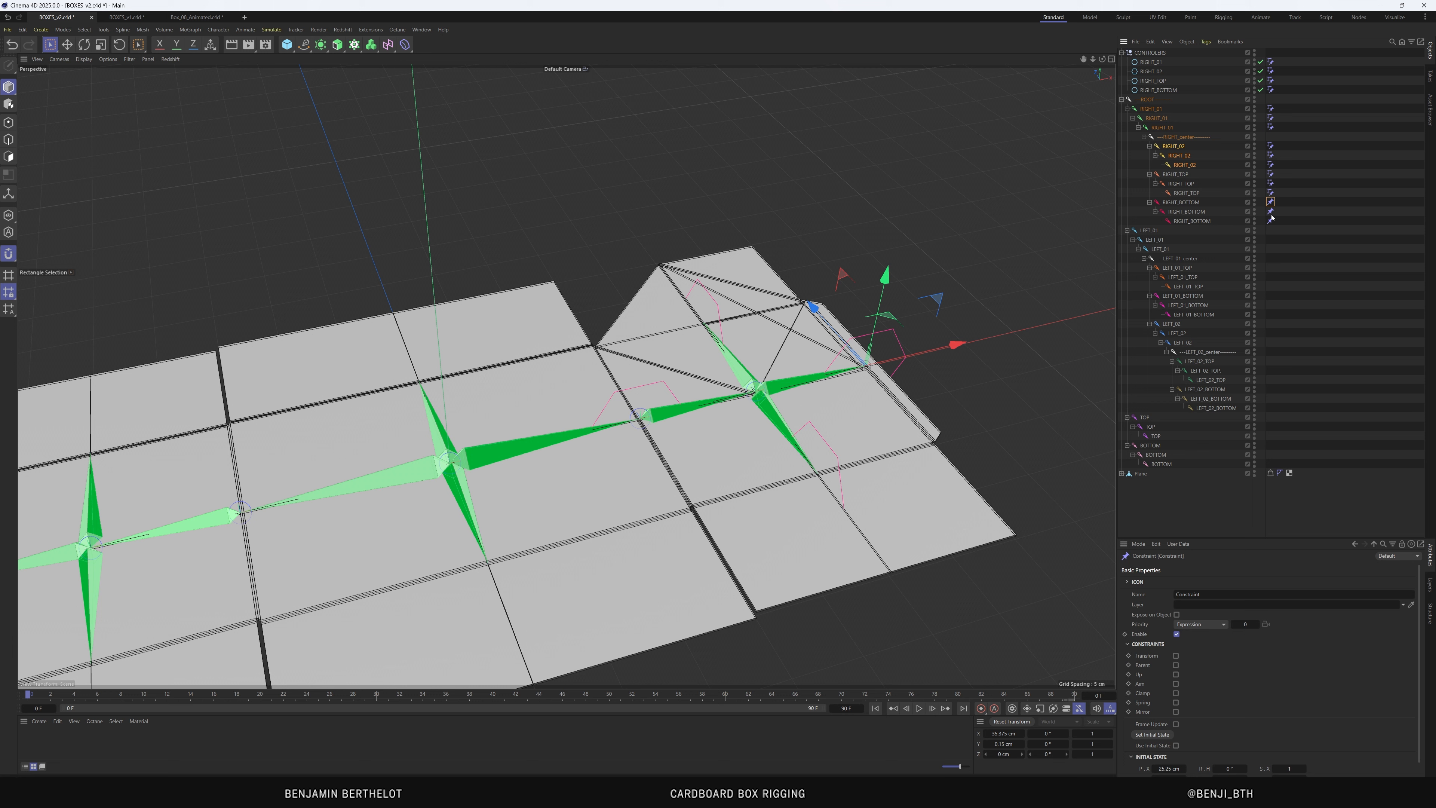
click(1176, 656)
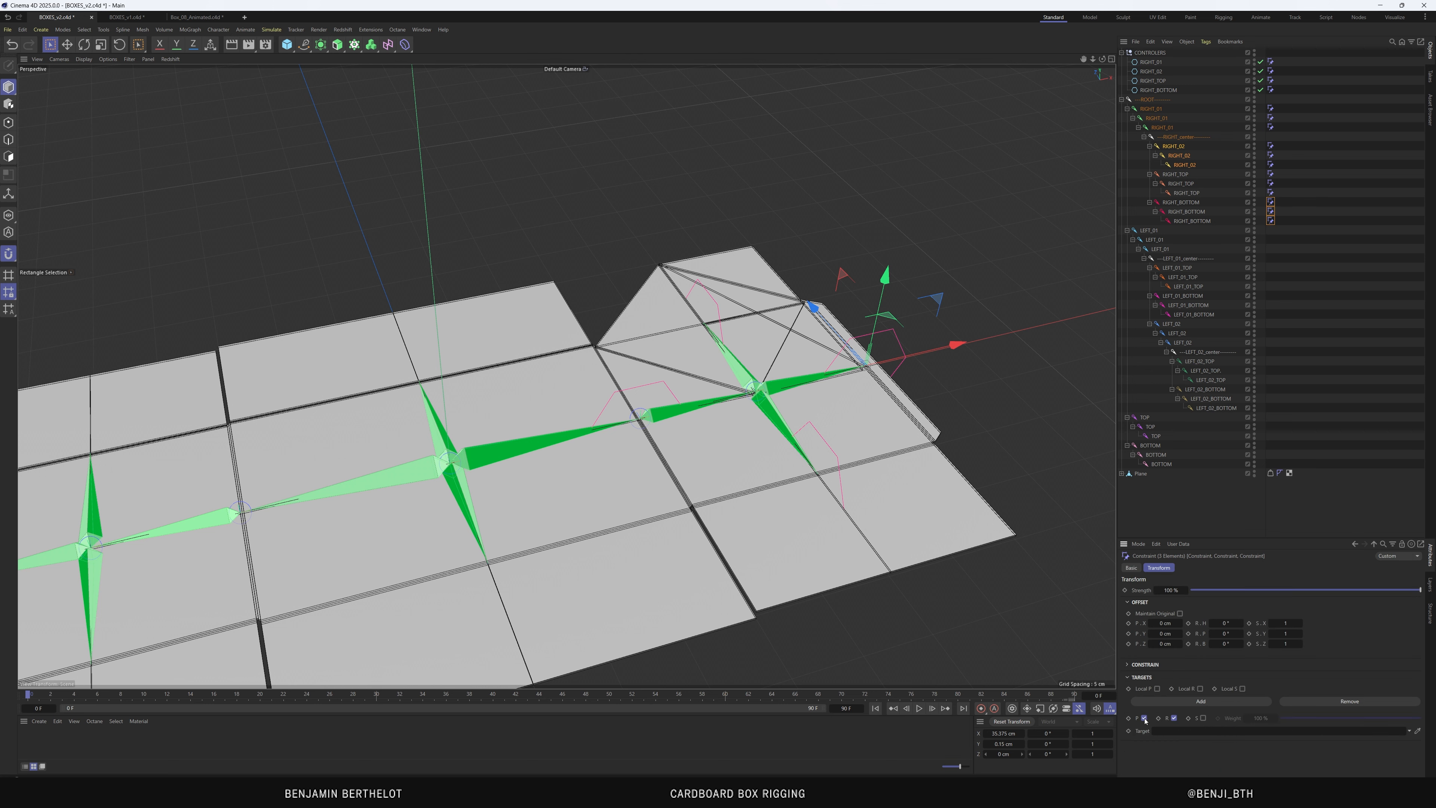
click(1199, 689)
drag(1158, 90, 1188, 731)
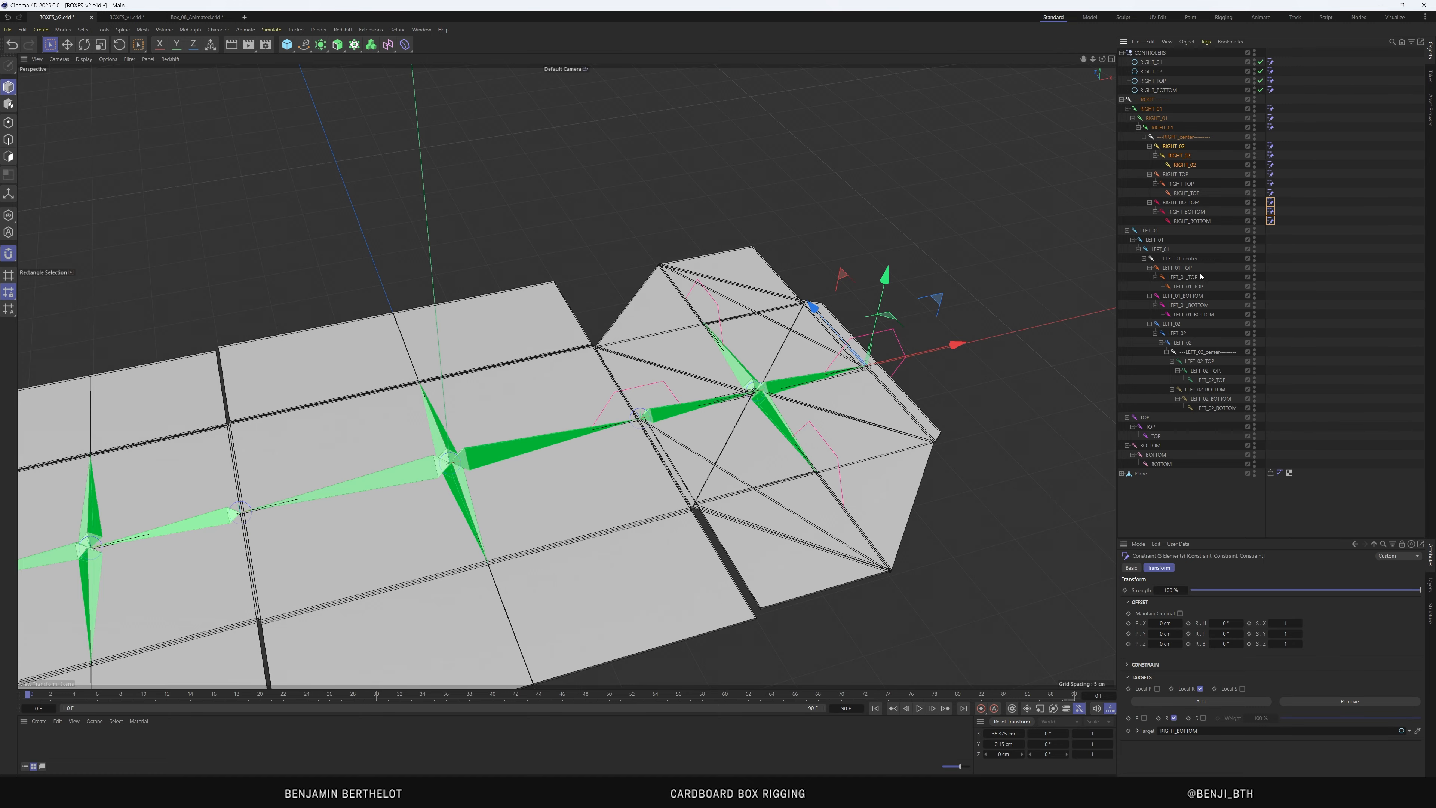
Try turning the RIGHT_TOP controller's heading and set it back to 90°
click(1157, 90)
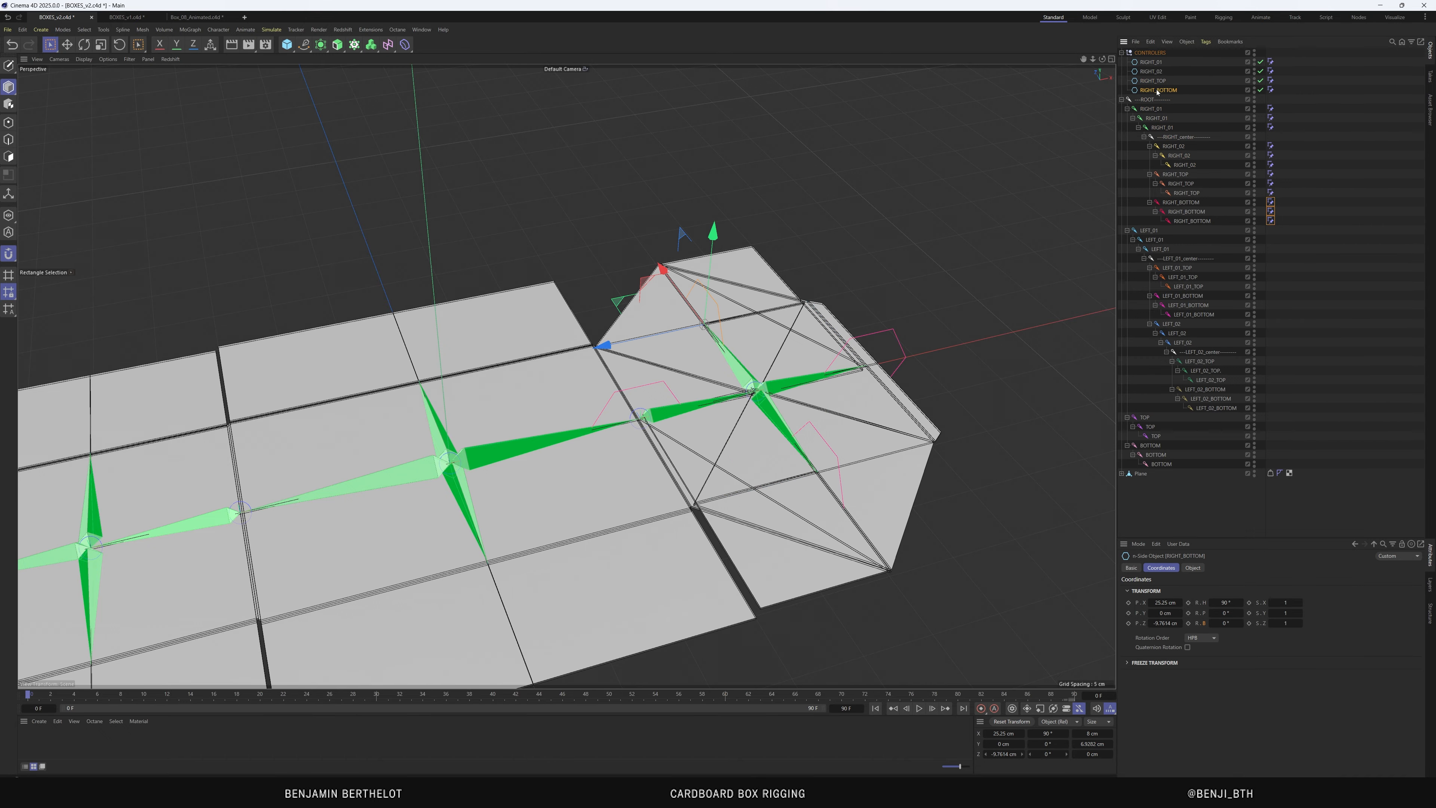
key(Up)
drag(1224, 602, 1191, 603)
text(9)
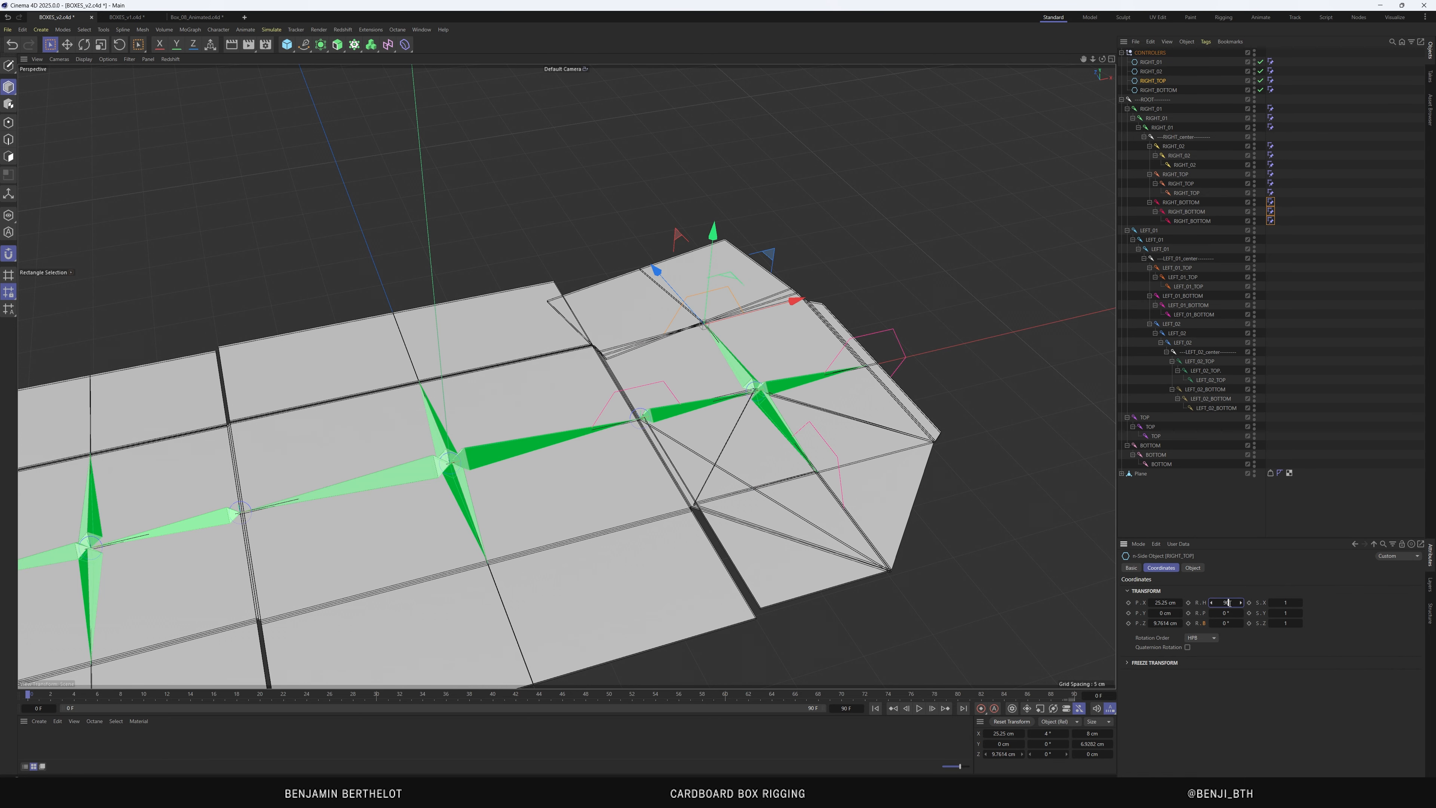
text(0)
key(Return)
Set the heading rotation offset to -90° in the three RIGHT_TOP joints' Constraint tags
click(1271, 175)
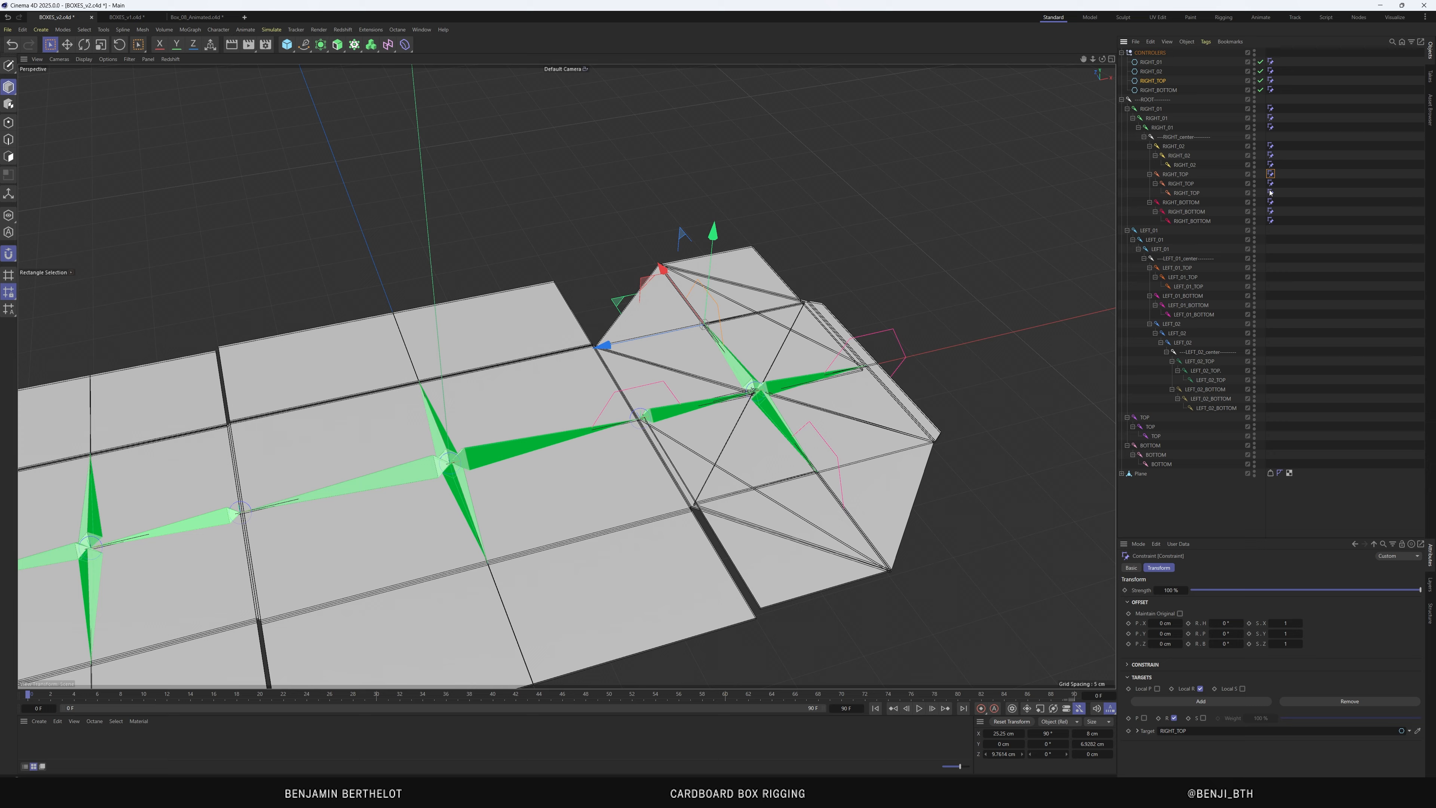
shift+click(1271, 193)
click(1225, 623)
text(90)
key(Return)
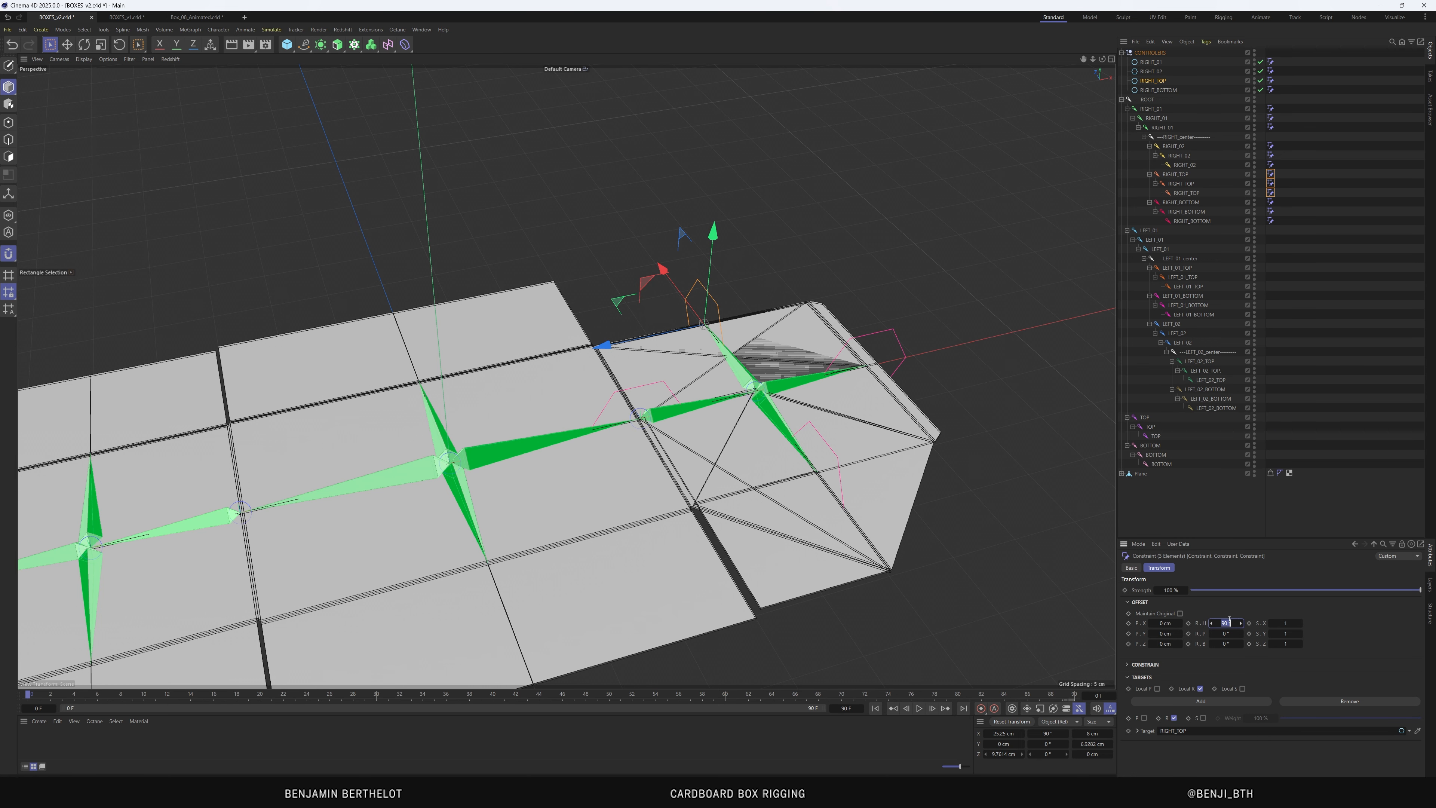
text(-90)
key(Return)
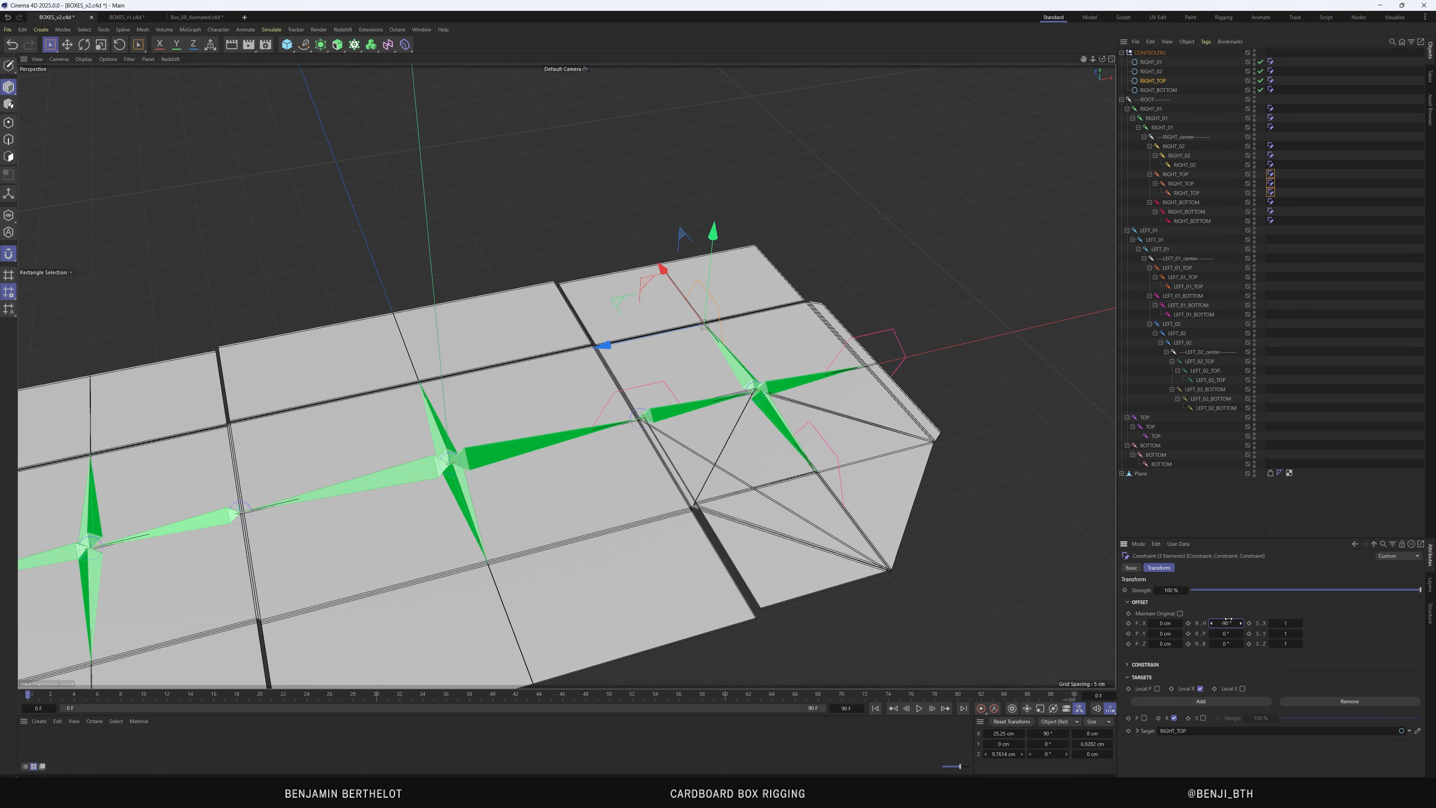
Set the heading rotation offset to -90° in the three RIGHT_BOTTOM joints' Constraint tags
click(1273, 203)
shift+click(1271, 220)
click(1225, 623)
text(-90)
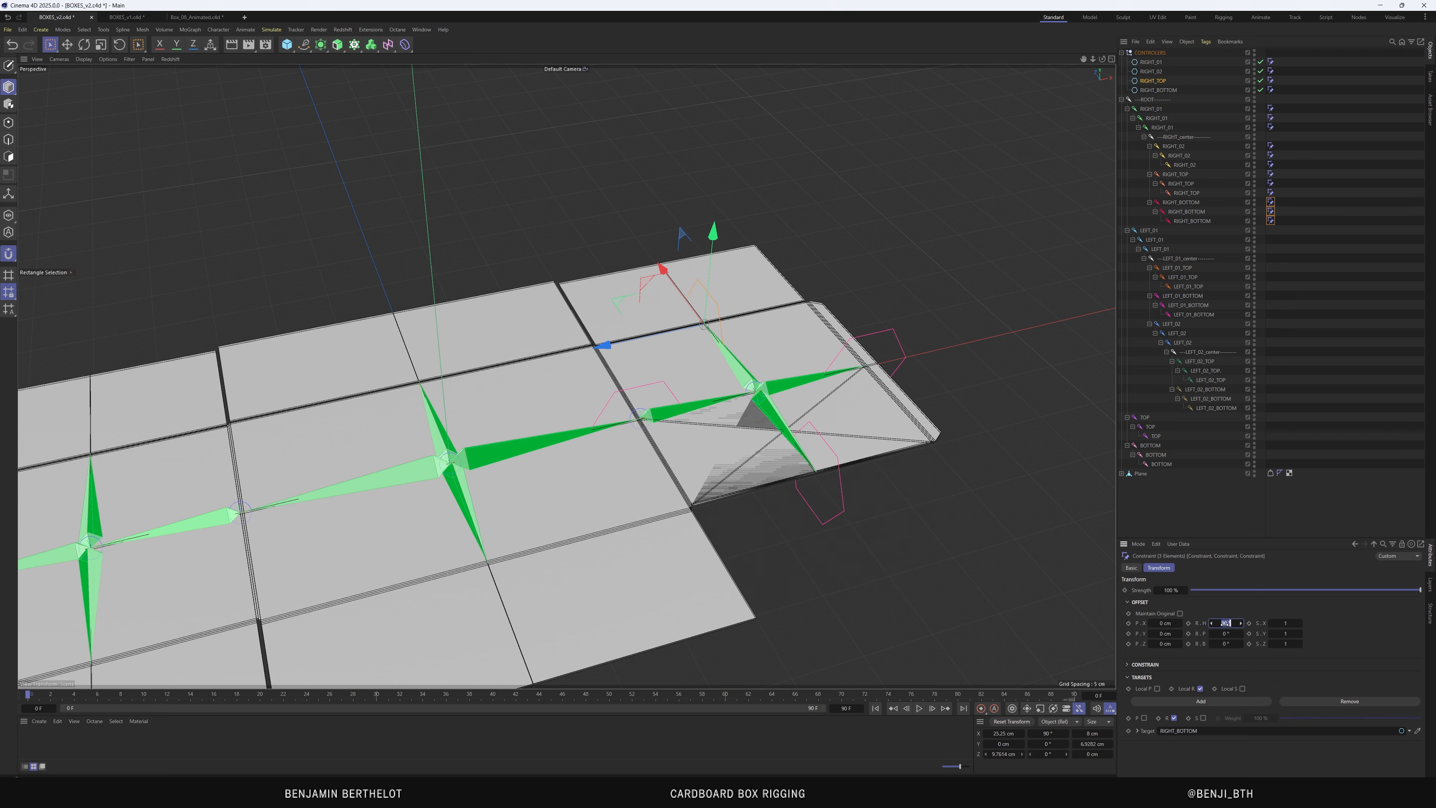
key(Return)
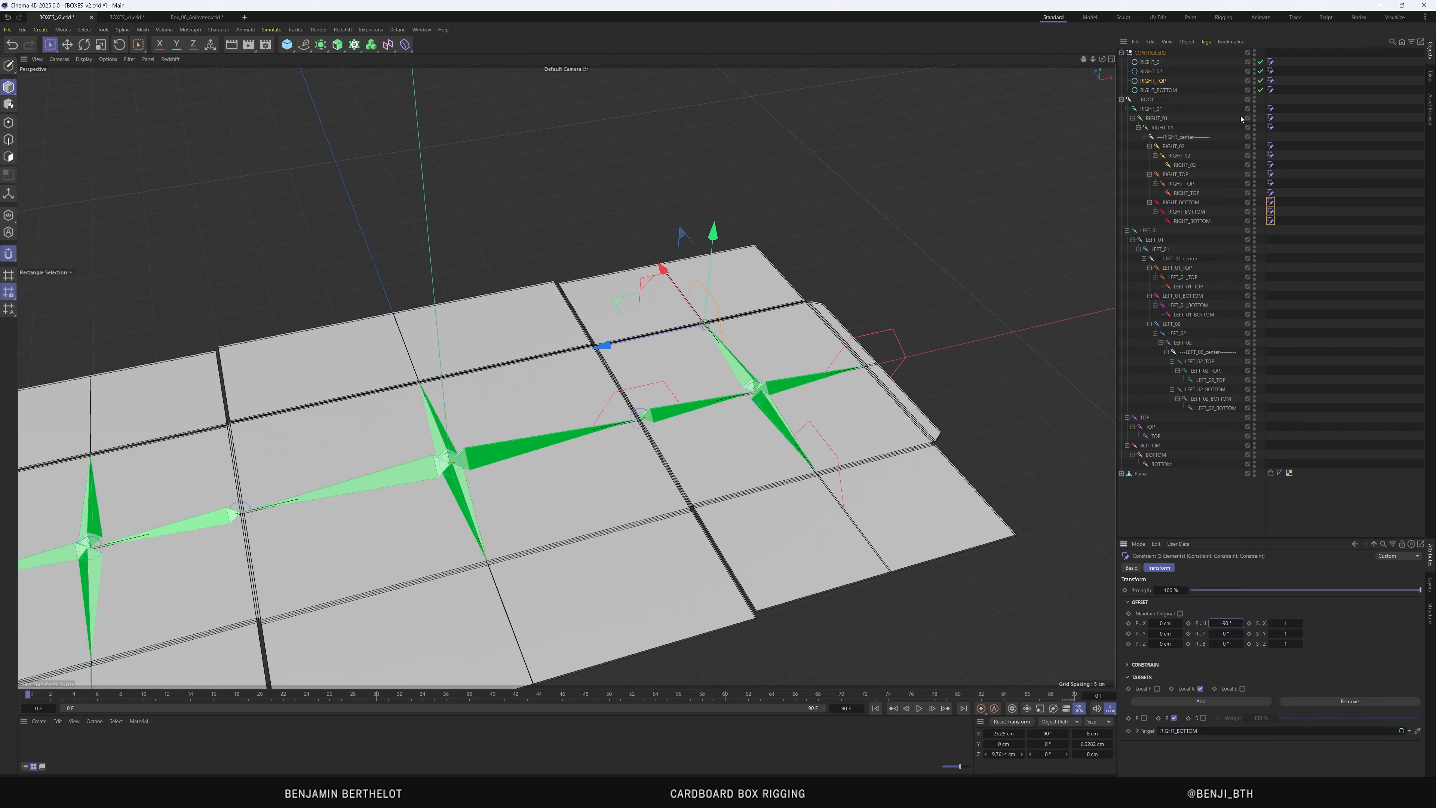
Test the RIGHT_TOP controller by rotating its bank and reset the value to 0°
click(1153, 81)
drag(1222, 623, 1205, 622)
double_click(1223, 623)
text(0)
key(Return)
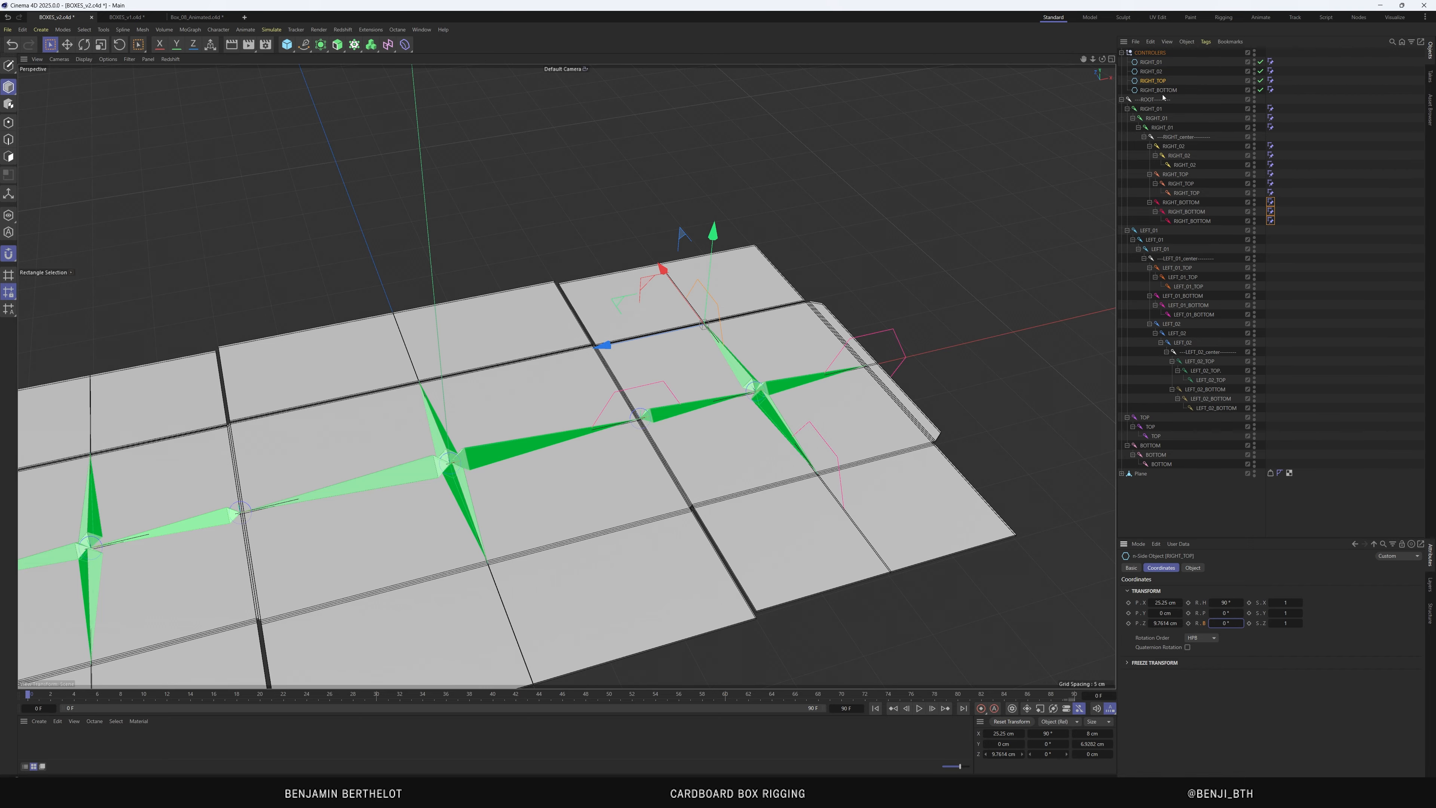
Keyframe the bank rotation of all four RIGHT controllers at frame 0 and move the playhead to frame 90
click(1162, 90)
shift+click(1153, 63)
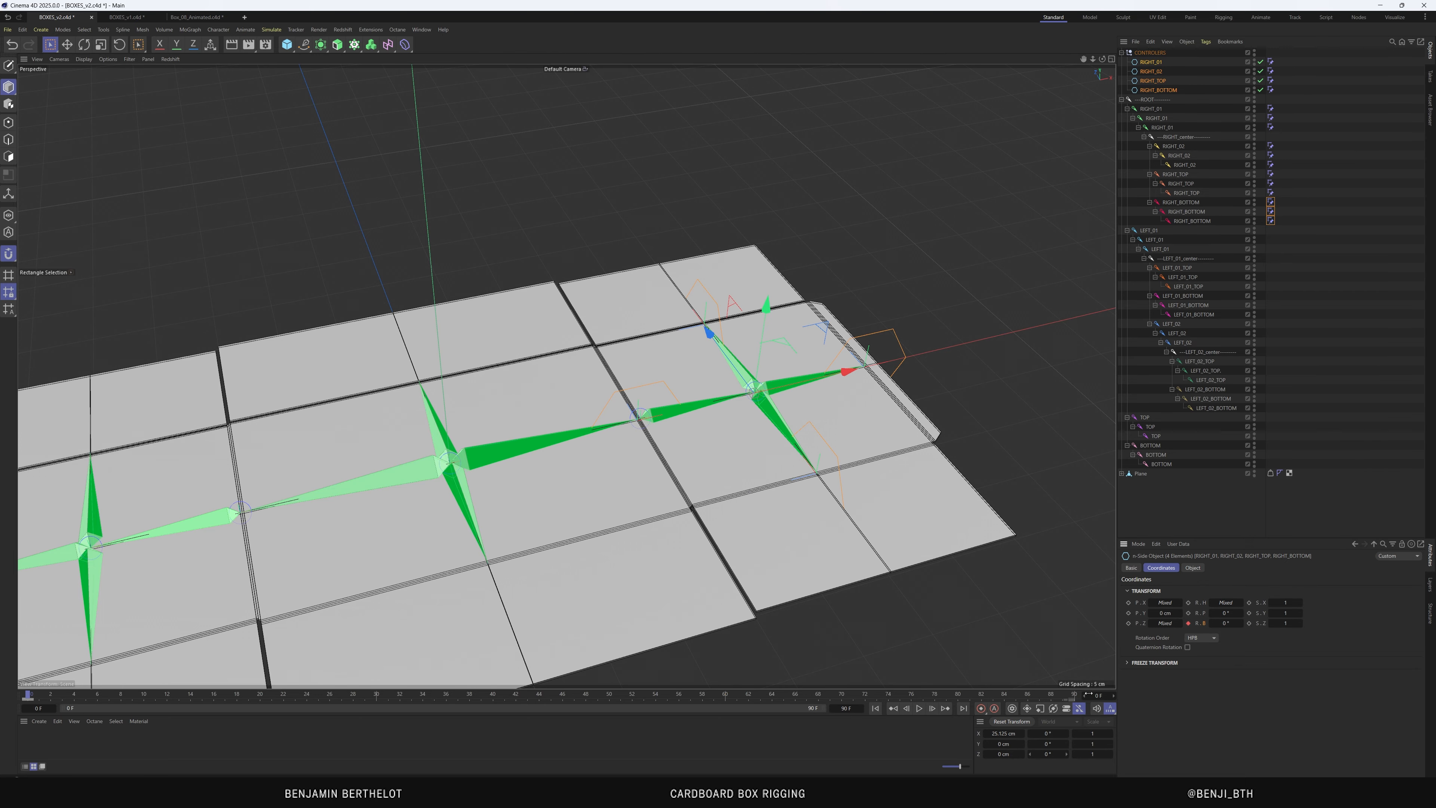
click(1073, 695)
click(1339, 304)
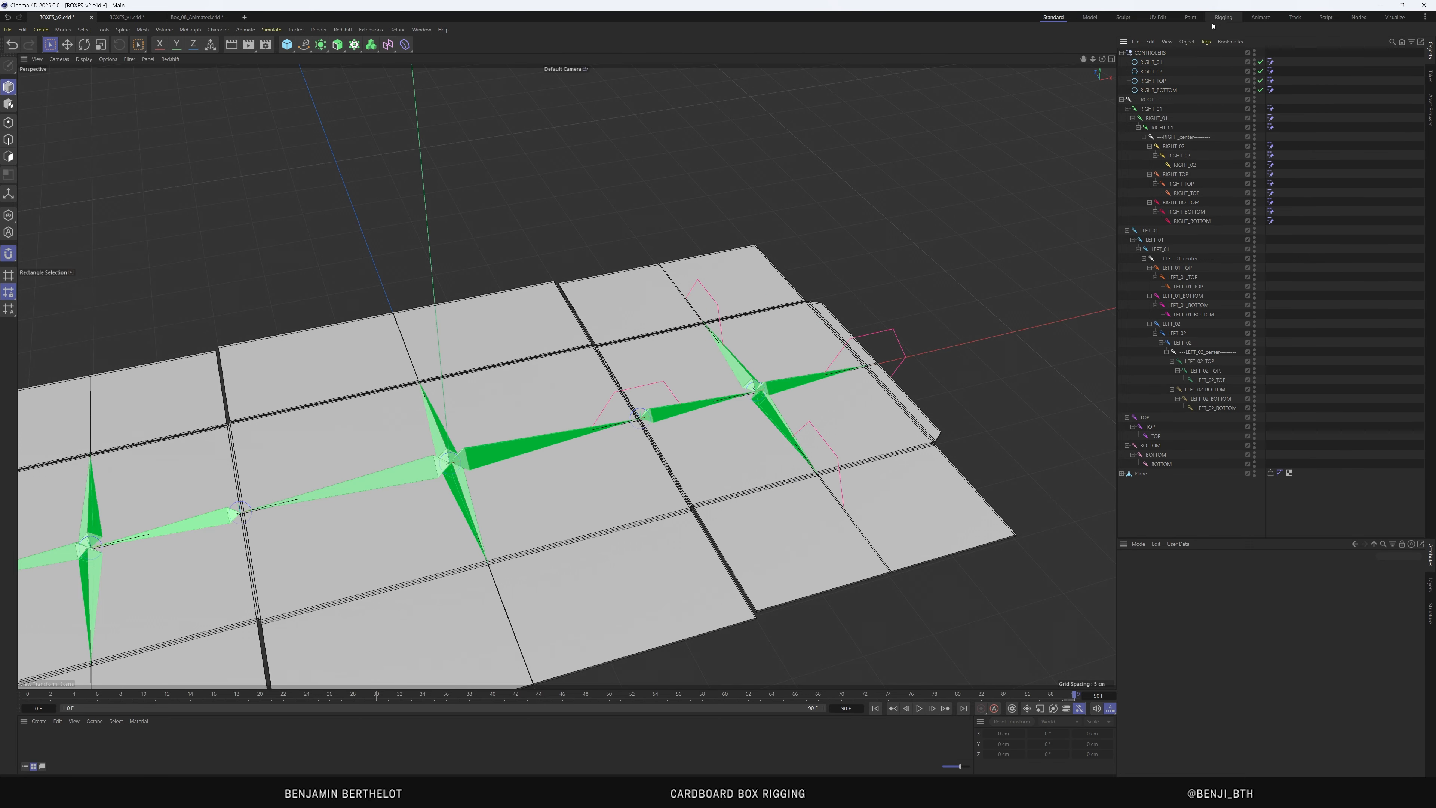
Set the bank of the RIGHT_01 and RIGHT_02 controllers to -30° each at frame 90
click(1153, 63)
mouse_move(1224, 623)
mouse_down()
mouse_move(1209, 623)
mouse_move(1225, 622)
mouse_up()
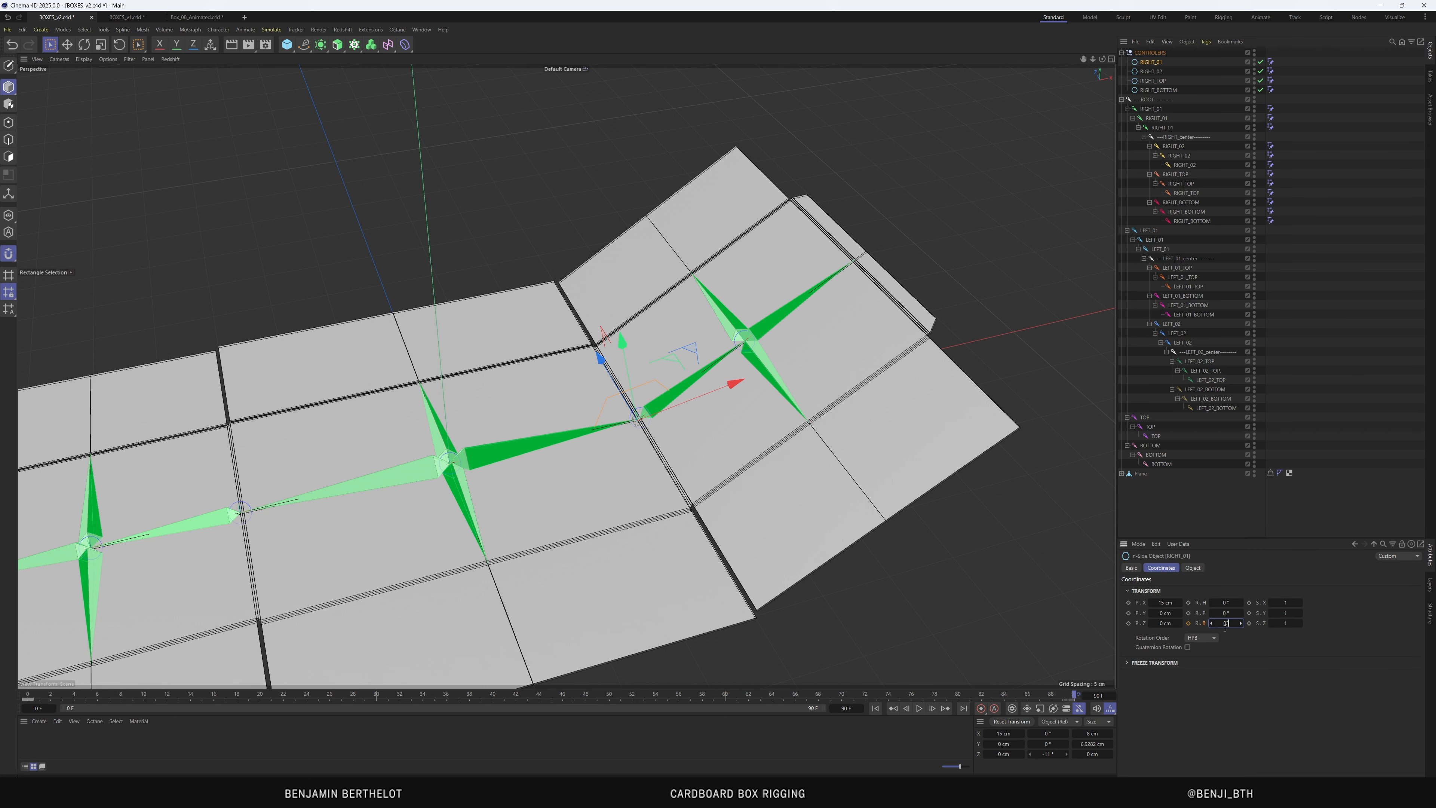
text(-30)
key(Return)
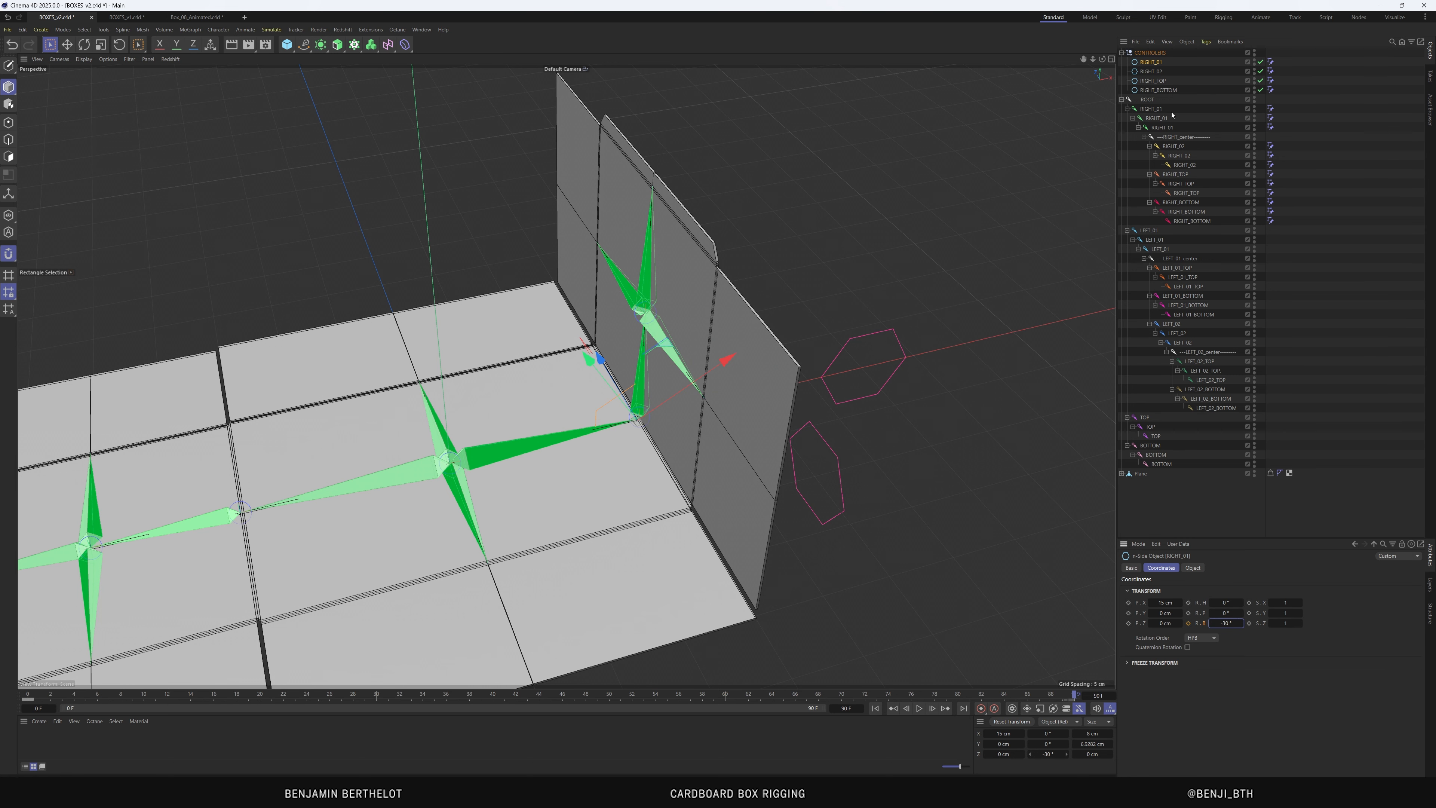
click(1152, 72)
drag(1223, 623, 1226, 623)
text(-30)
key(Return)
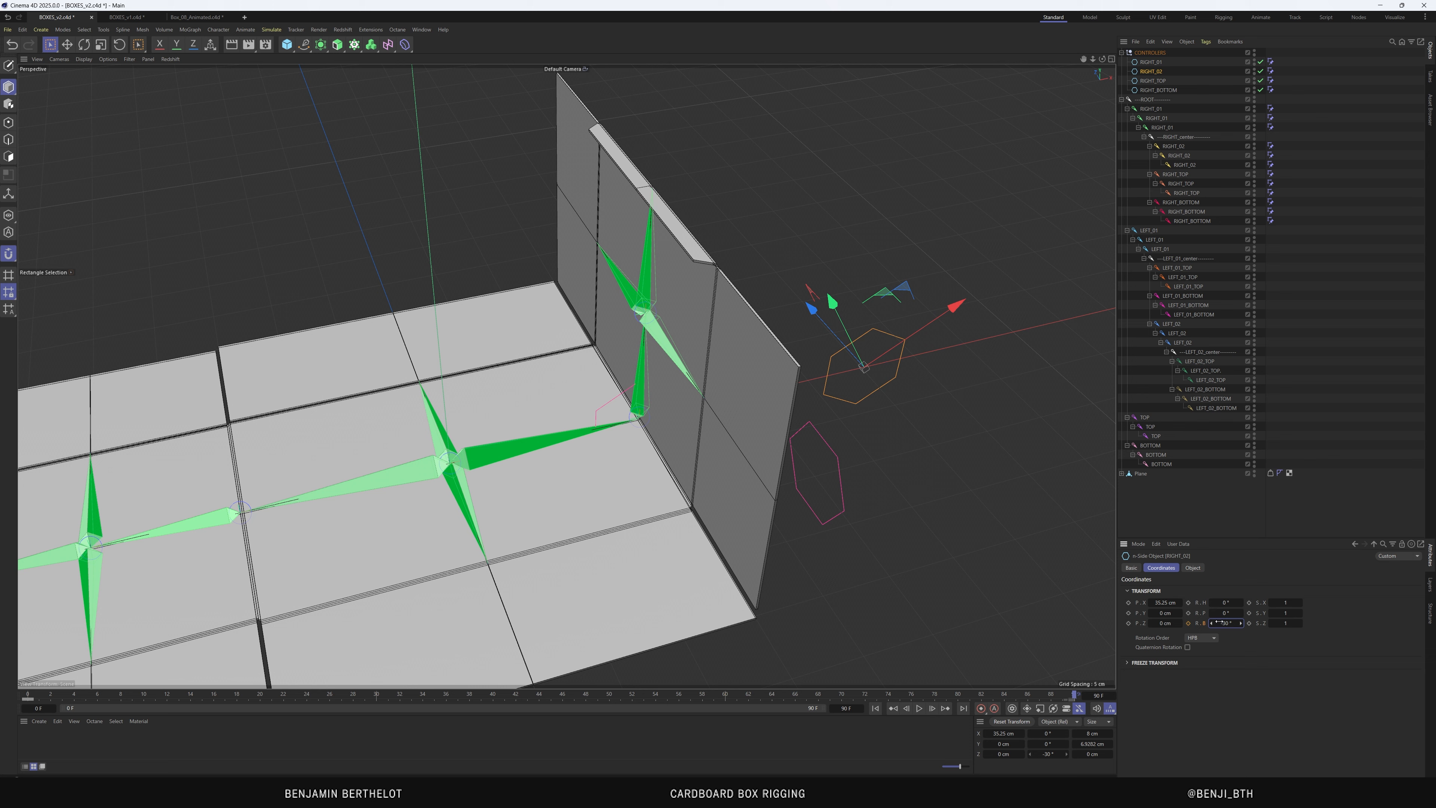
Set the RIGHT_TOP controller's bank to -30° and the RIGHT_BOTTOM controller's bank to 30°
click(1152, 81)
drag(1224, 623, 1219, 623)
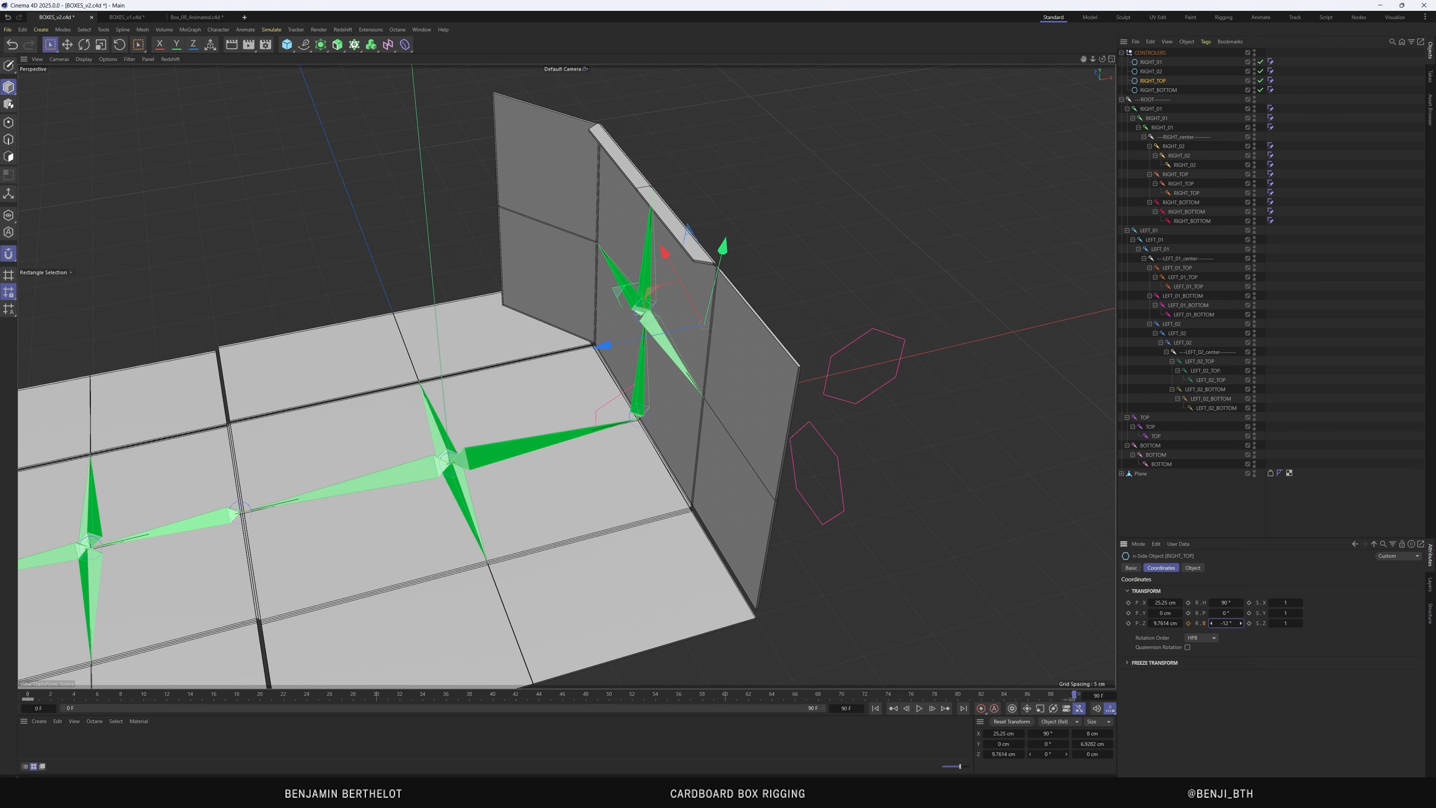
text(-30)
key(Return)
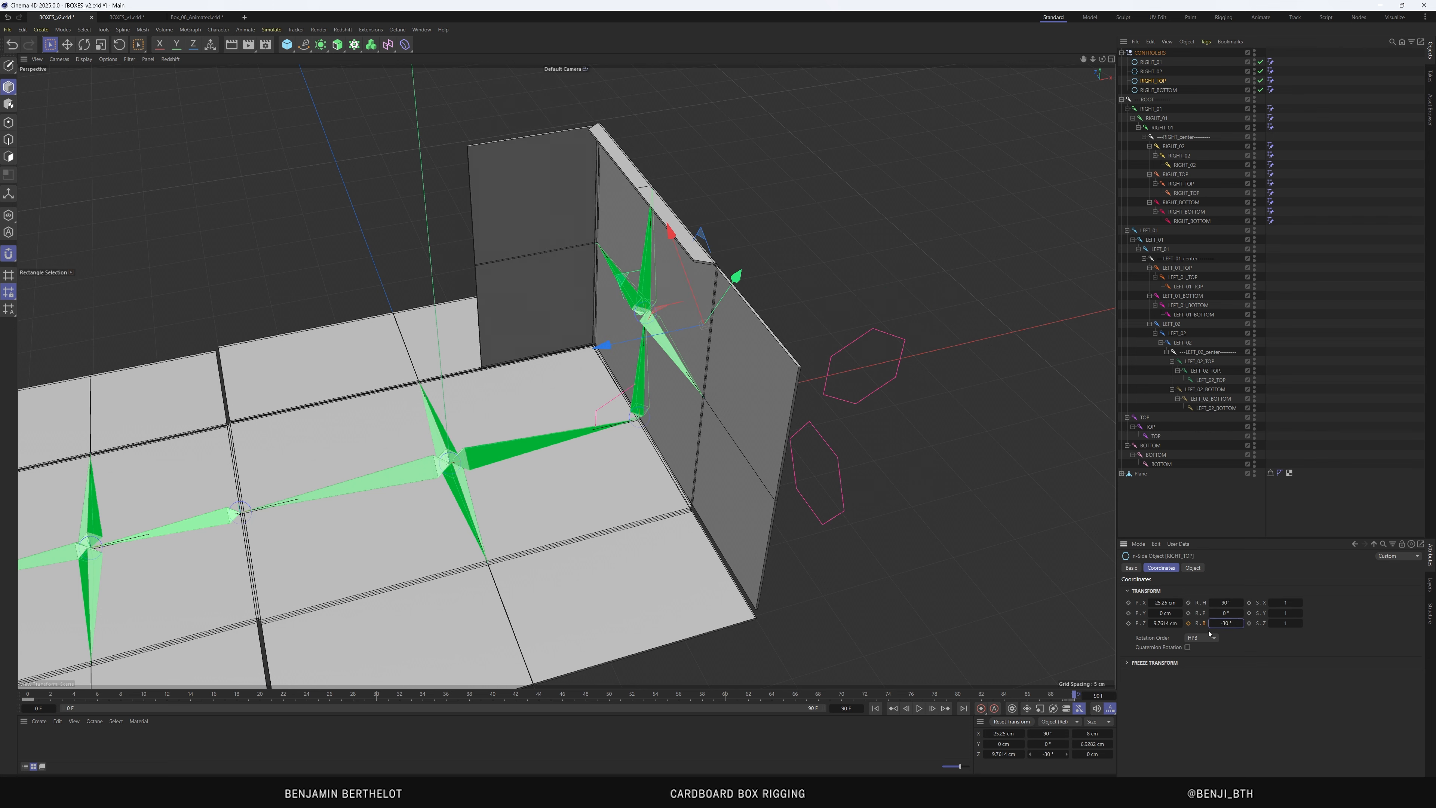
click(1158, 90)
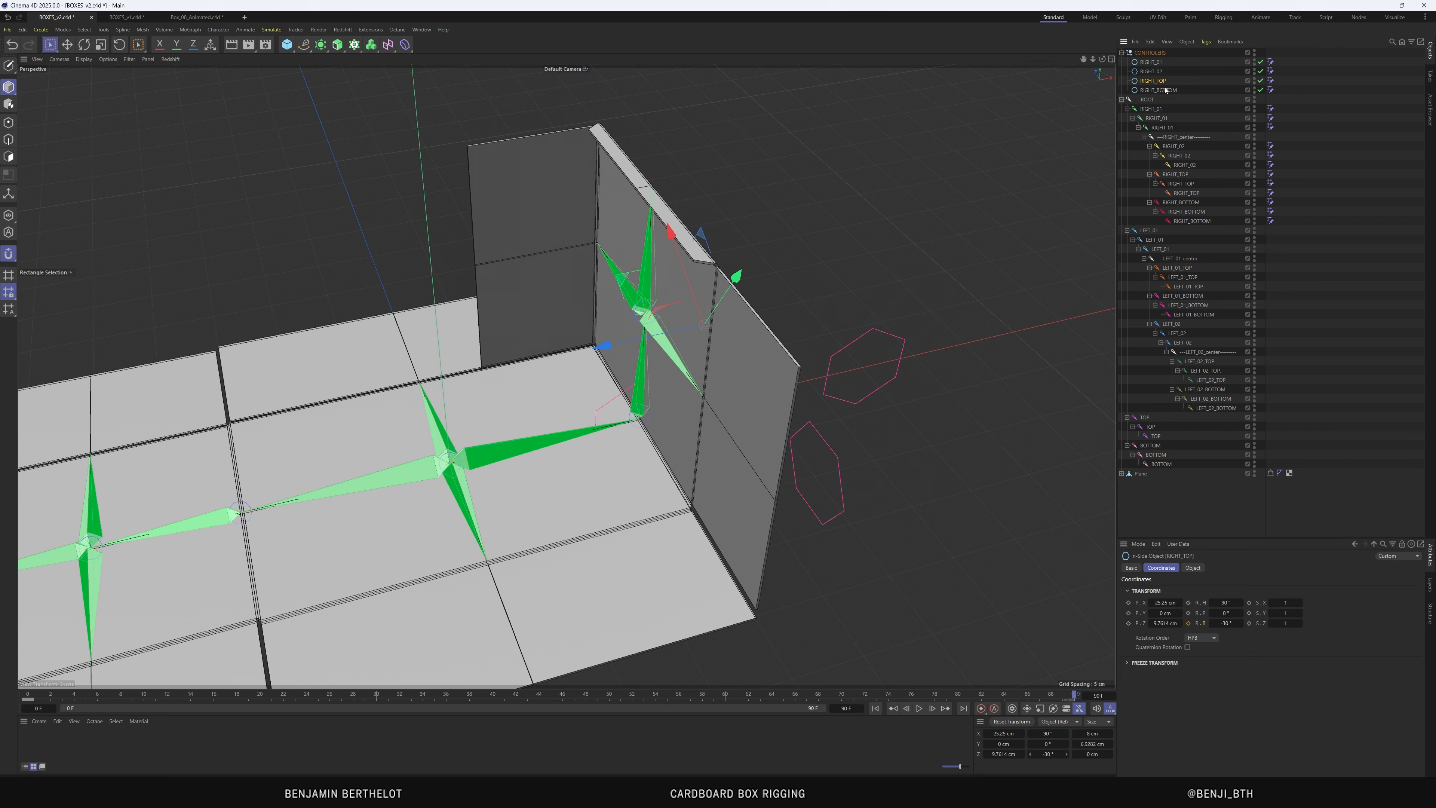
click(1225, 622)
text(30)
key(Return)
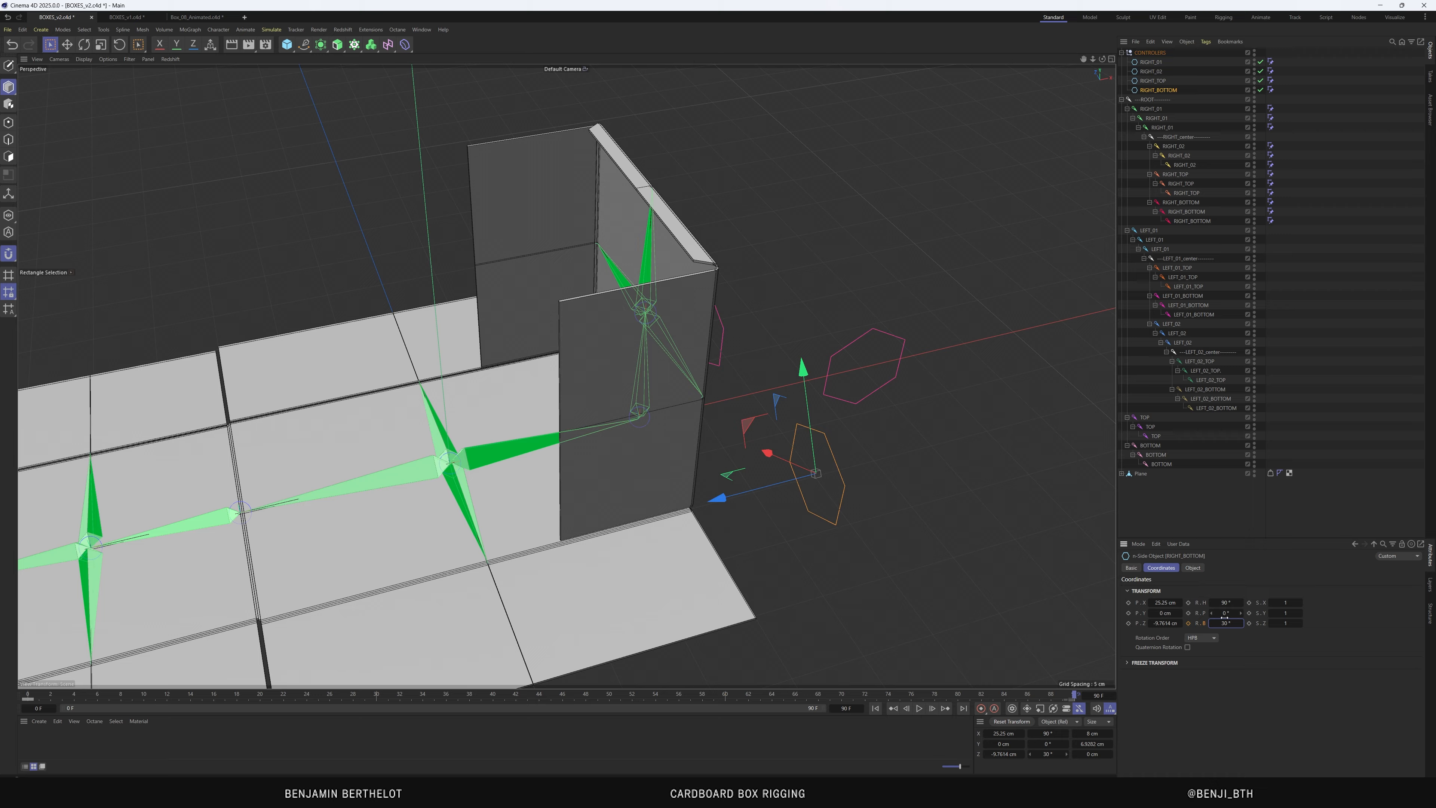
Keyframe the bank rotation of all four RIGHT controllers at frame 90 and play the animation from the start
shift+click(1151, 62)
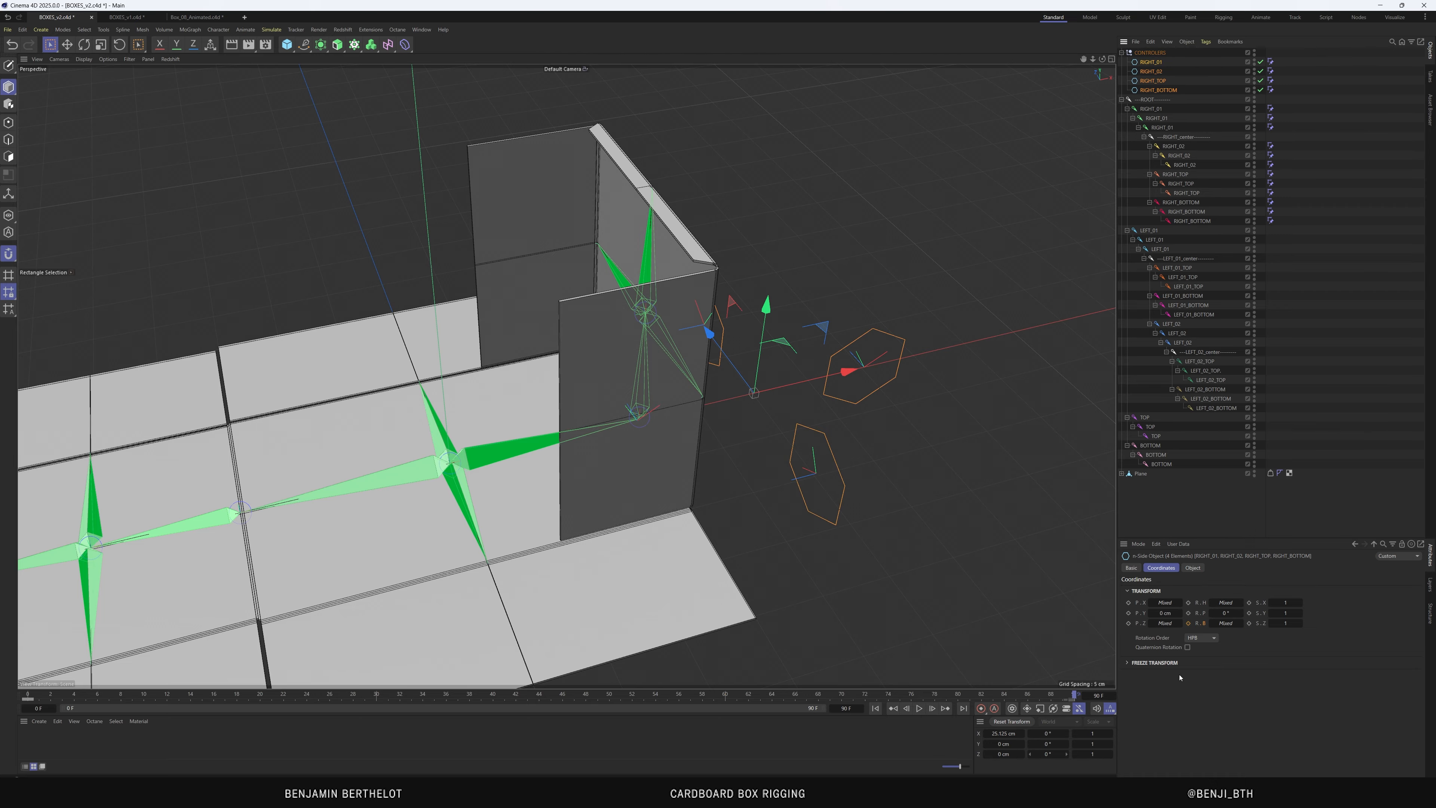
click(1189, 622)
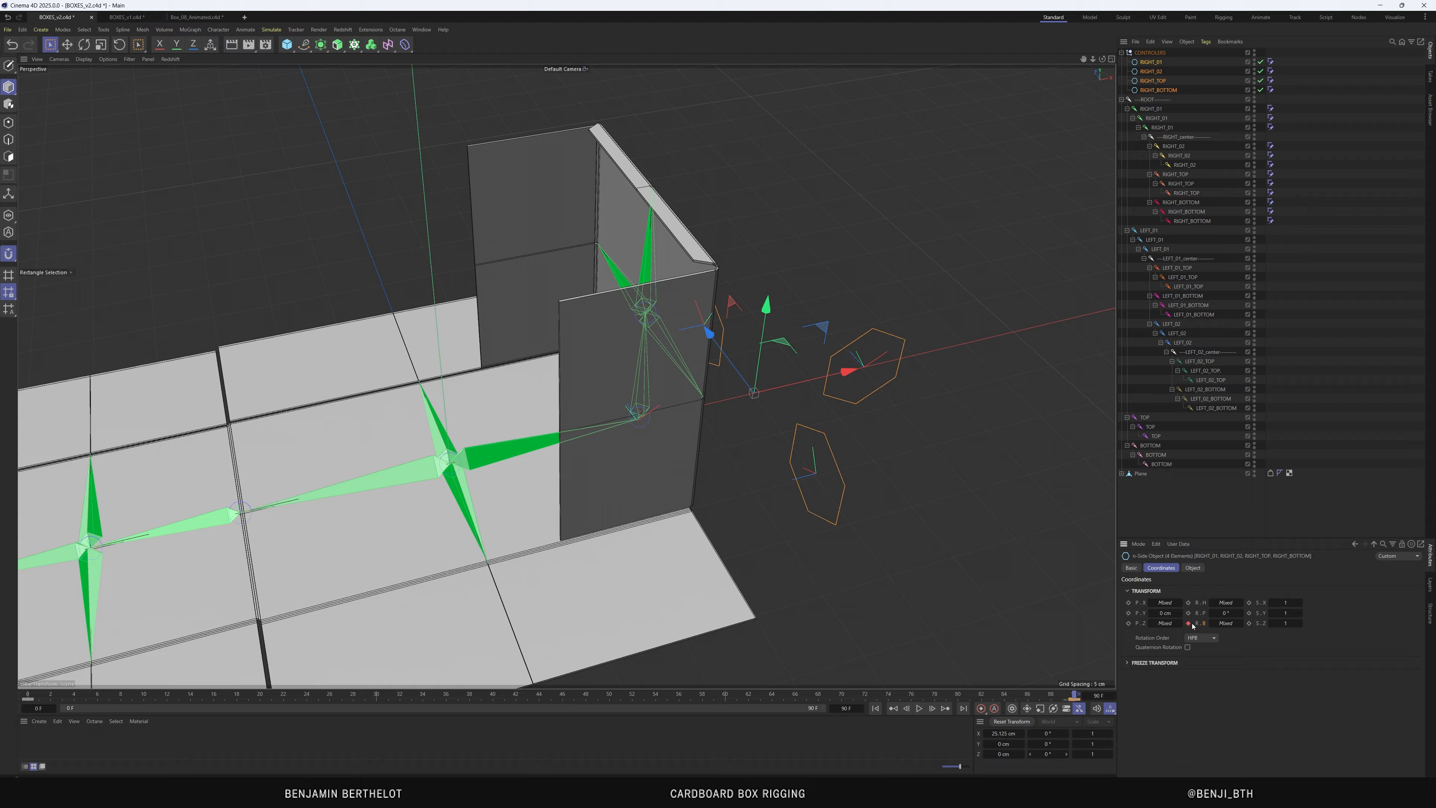
click(877, 709)
click(919, 708)
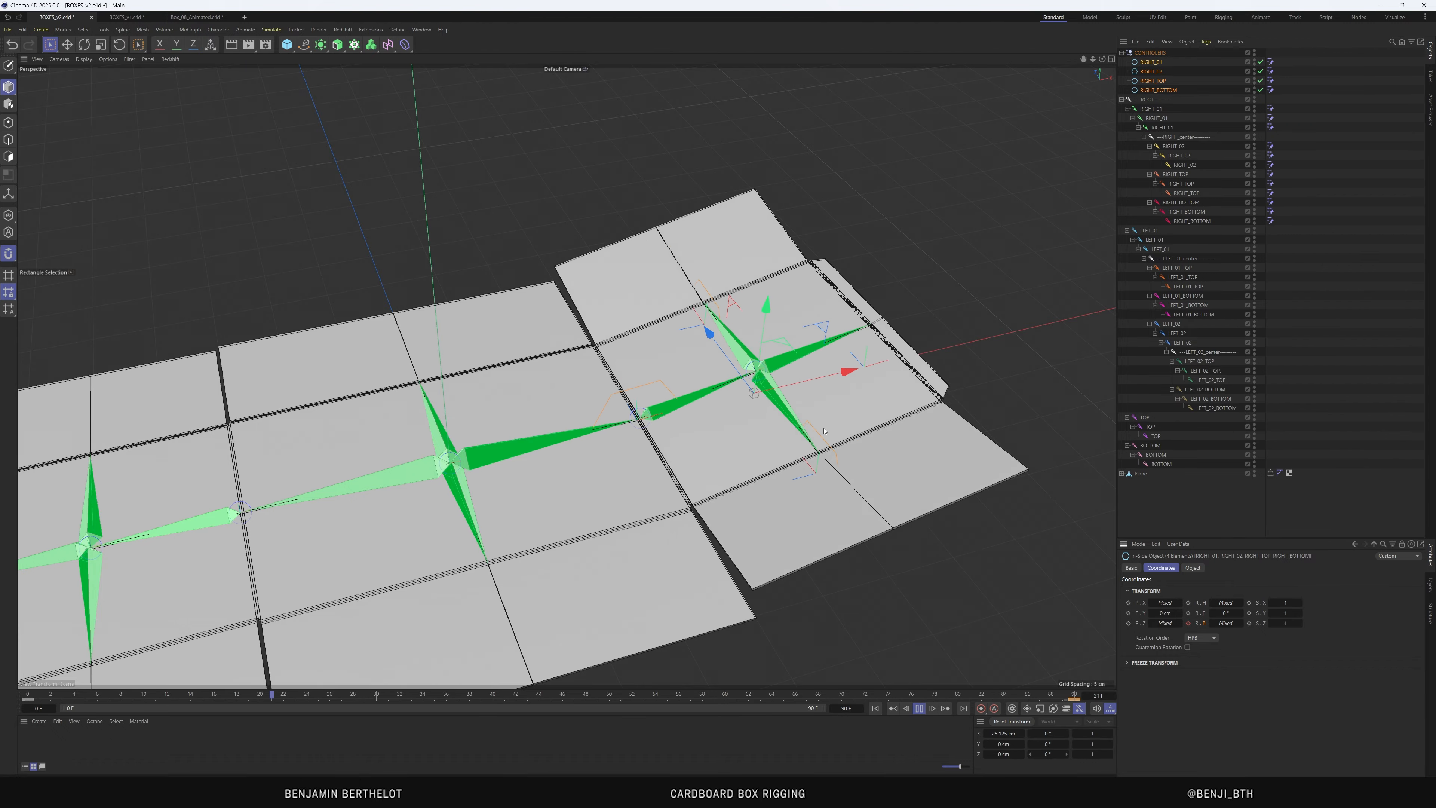
Examine the folding of the right panel and its flaps from several angles during playback and stop the animation
scroll(848, 396, down, 5)
alt+drag(785, 319, 724, 315)
scroll(775, 312, up, 3)
alt+drag(764, 255, 625, 390)
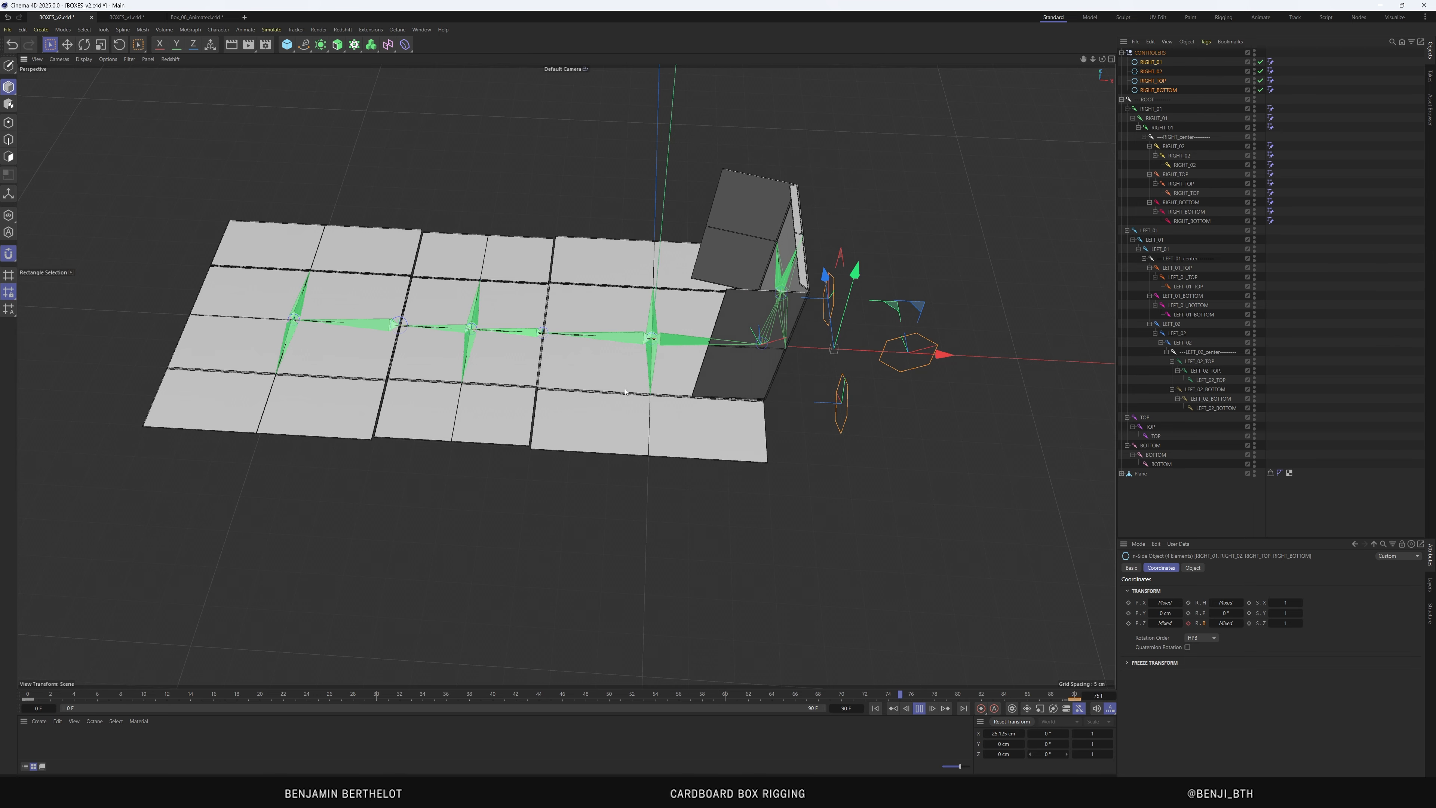
alt+drag(625, 391, 845, 293)
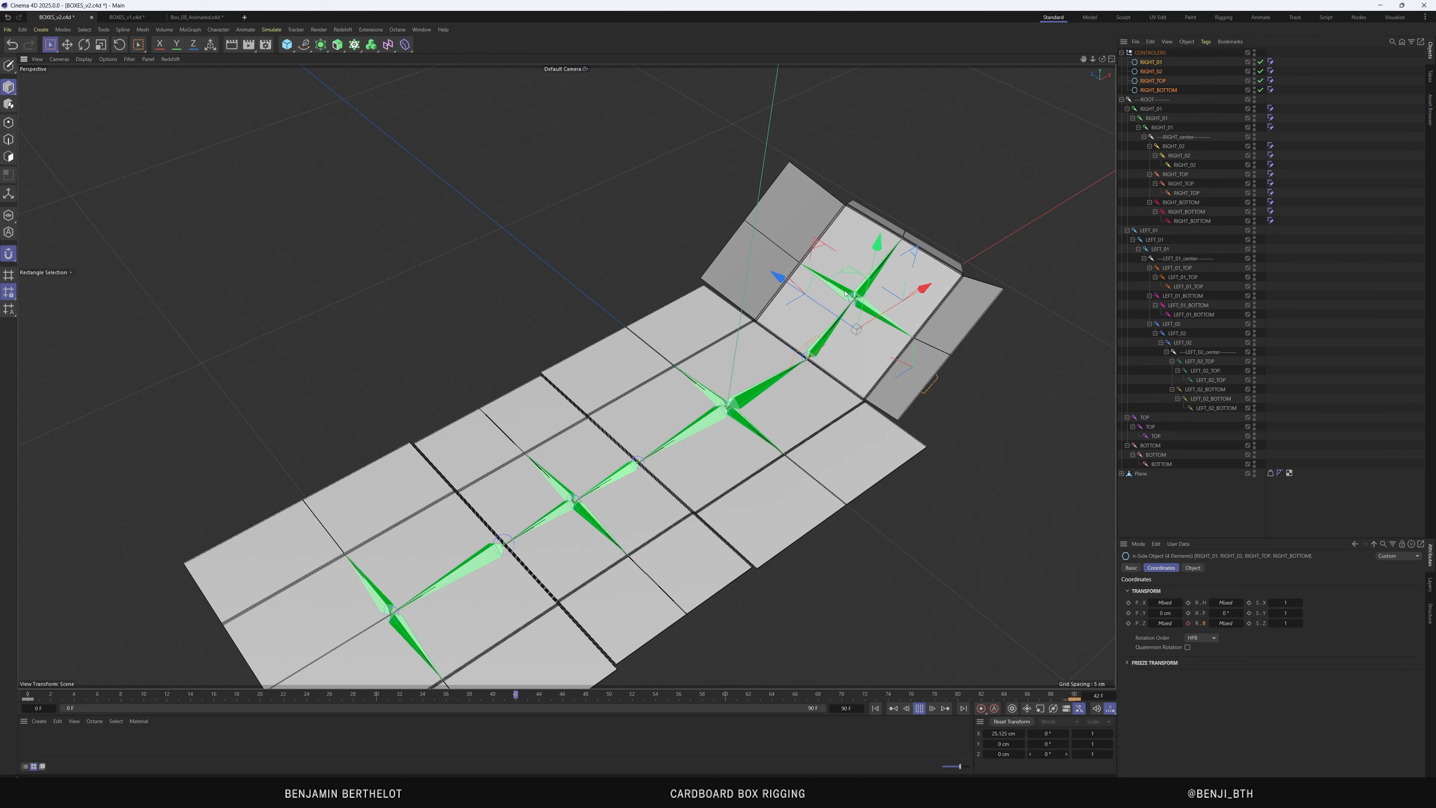
drag(730, 358, 773, 358)
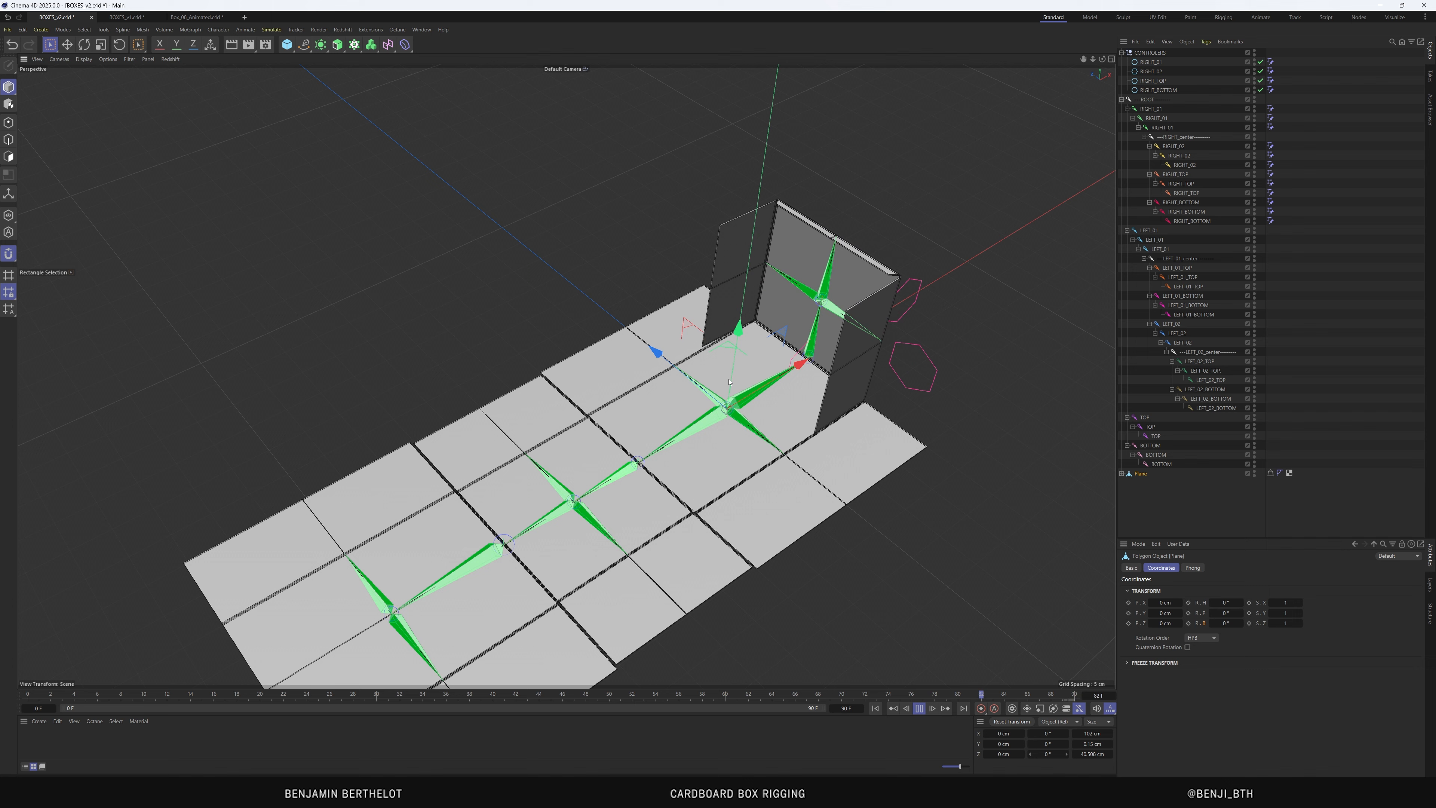
click(919, 709)
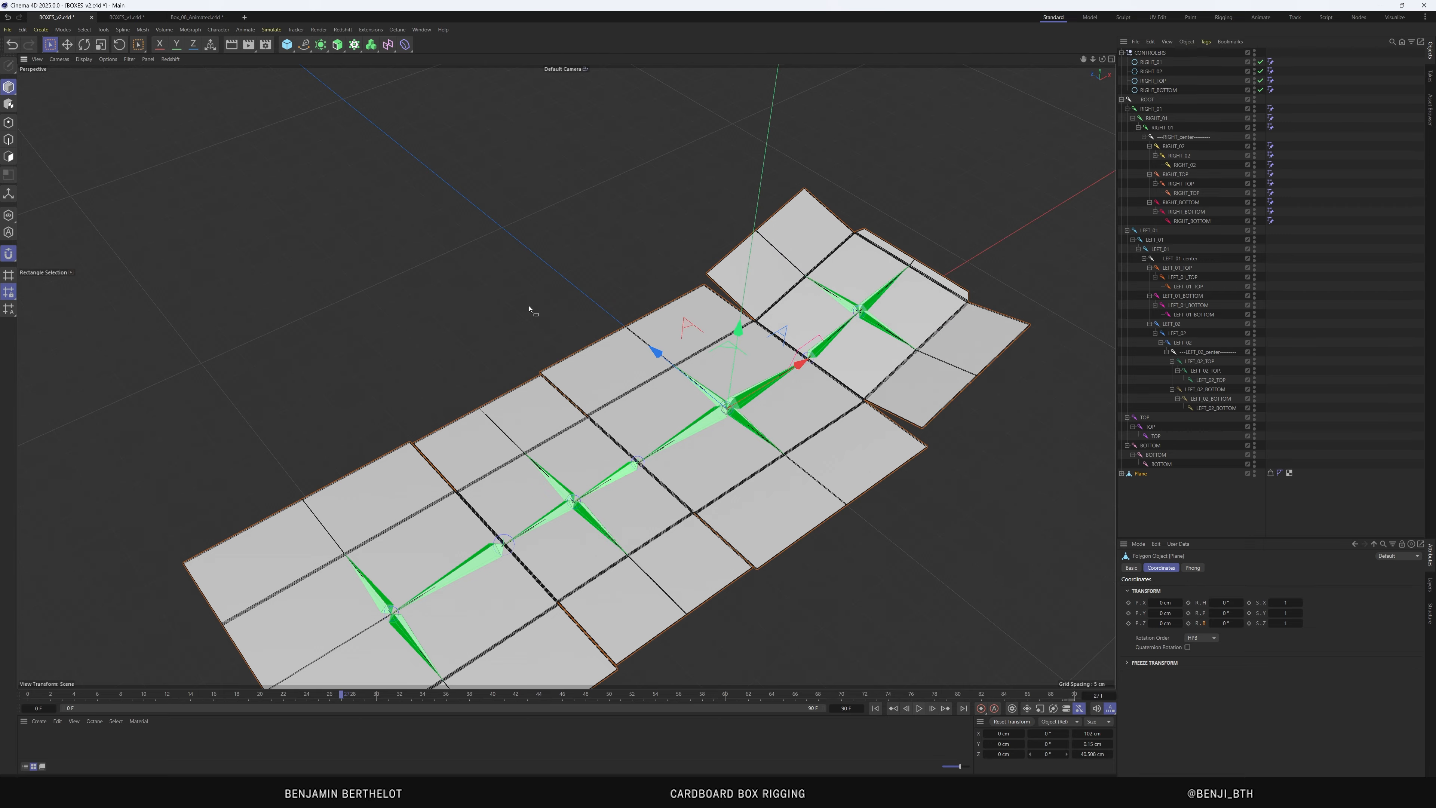
Switch to the Box_08_Animated file to view its complete box rig and controllers
click(217, 18)
scroll(780, 371, down, 2)
scroll(910, 375, down, 2)
scroll(519, 431, up, 2)
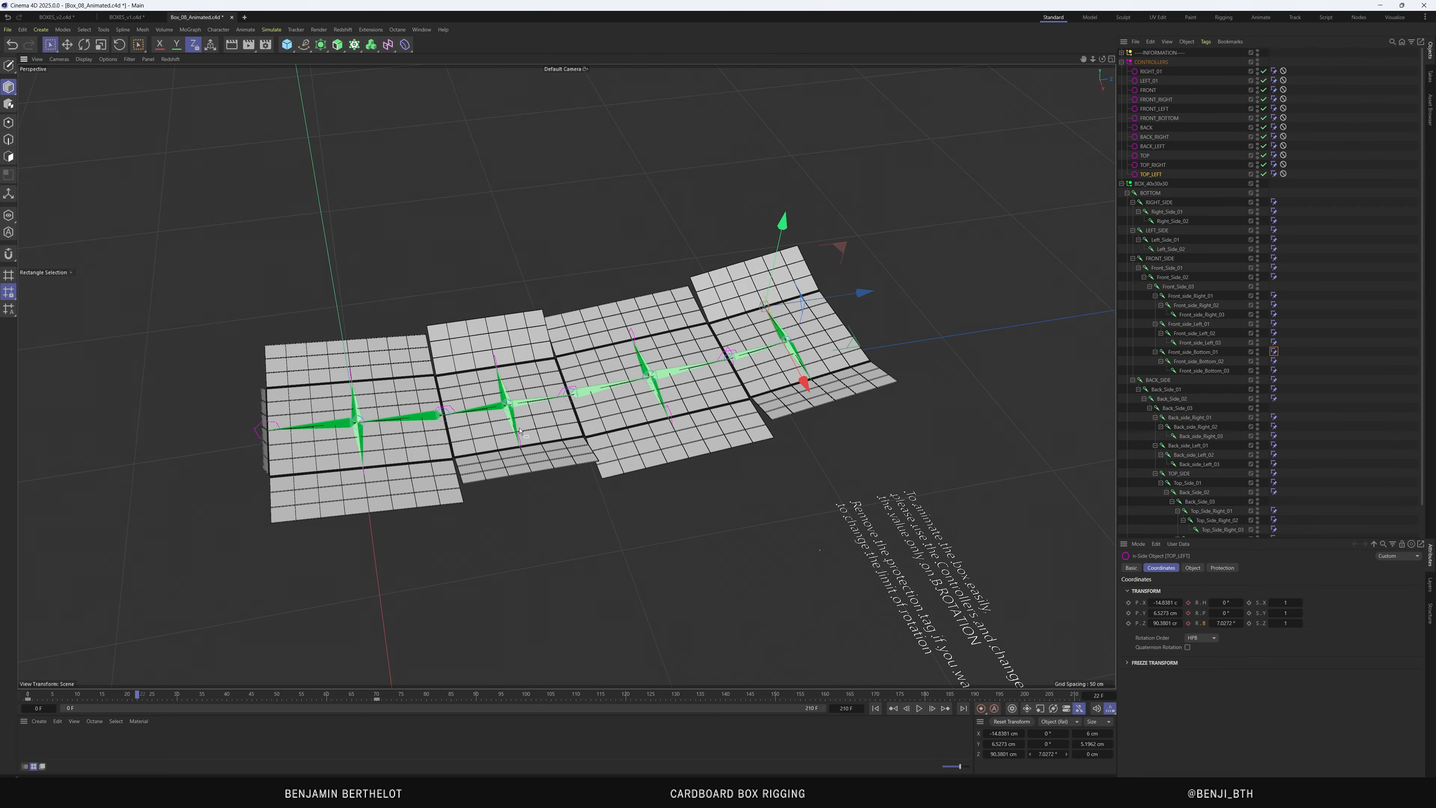
Play the finished box animation from the start and examine the BOX_40x30x30 joint hierarchy and its TOP, BACK and FRONT controllers
click(875, 709)
click(919, 708)
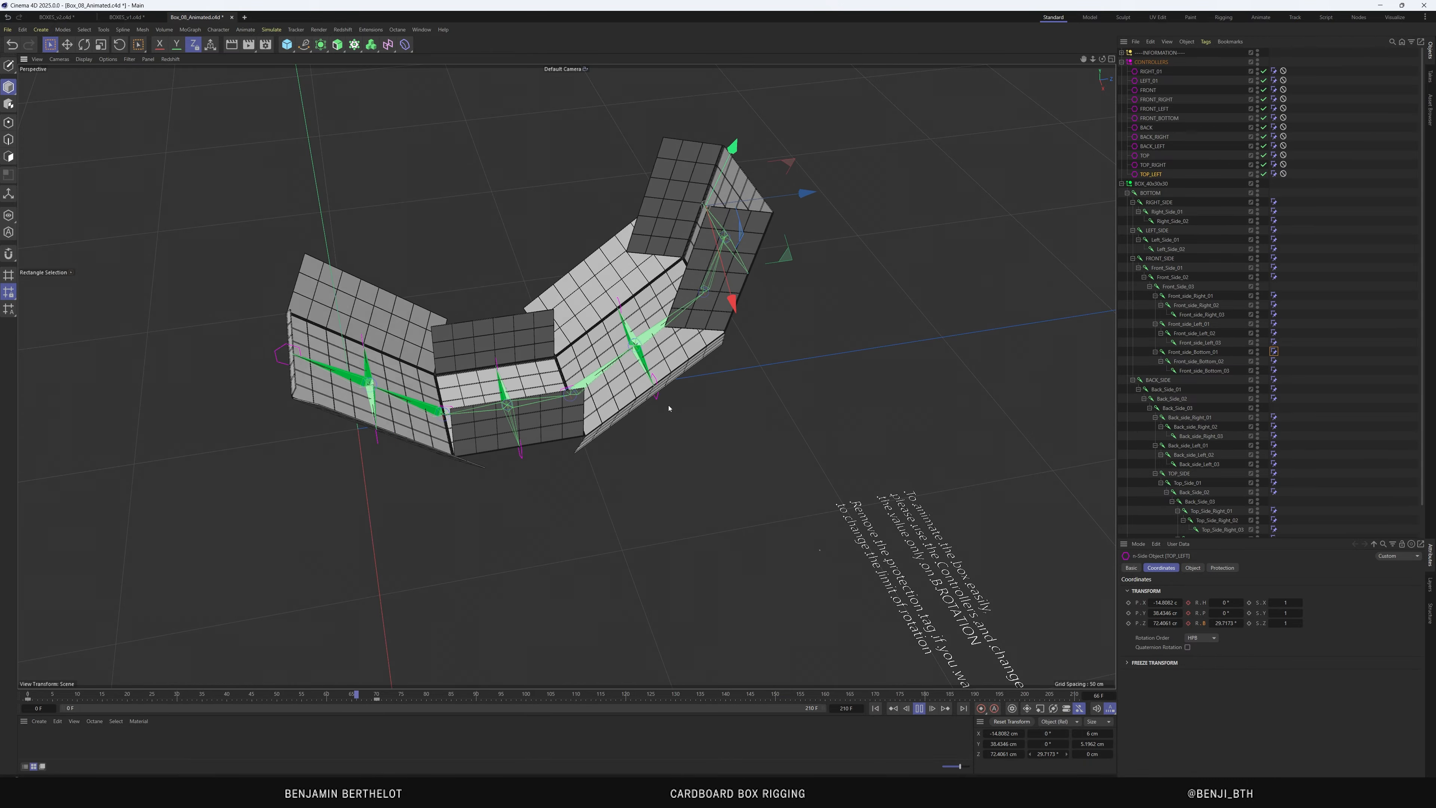
click(1121, 183)
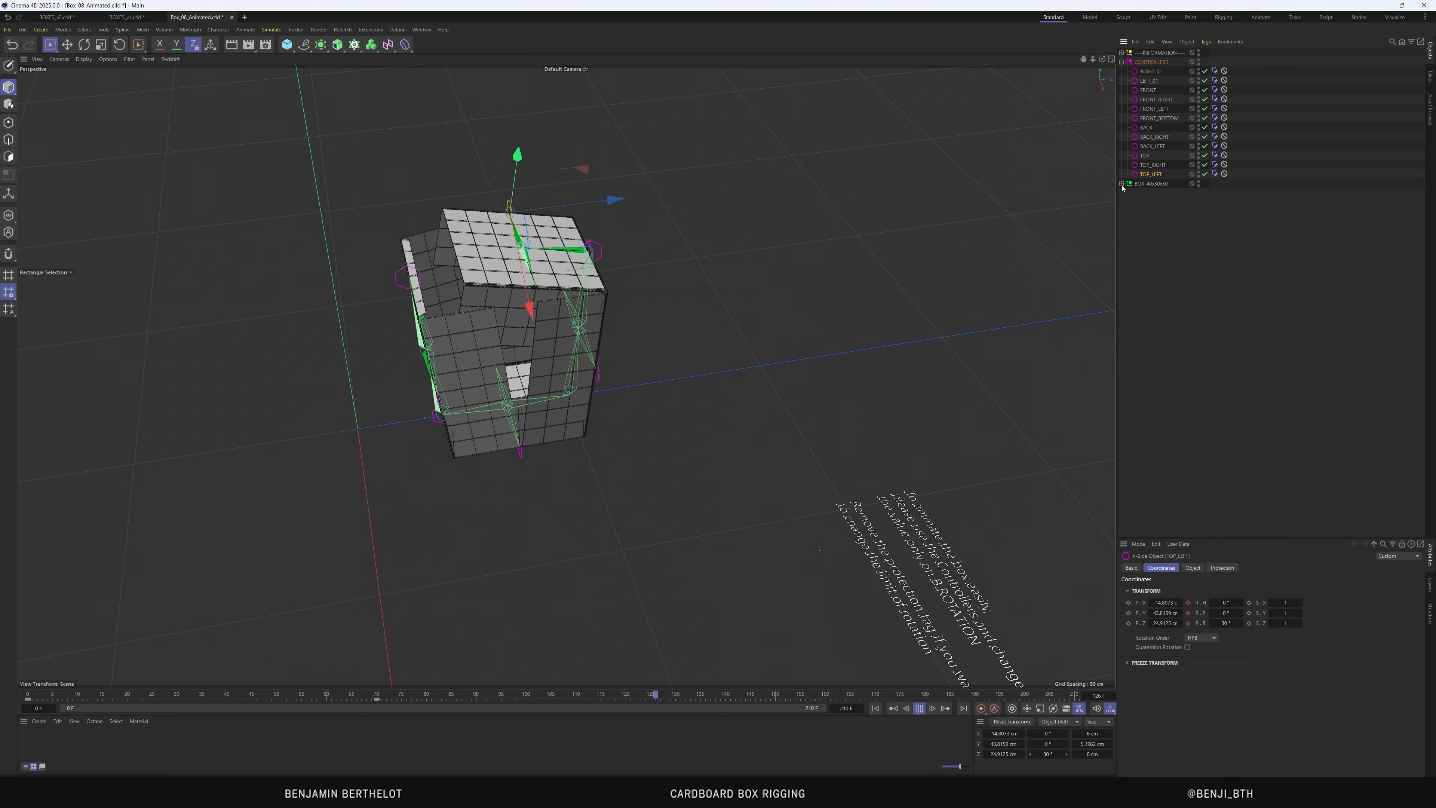
click(1147, 184)
click(1121, 183)
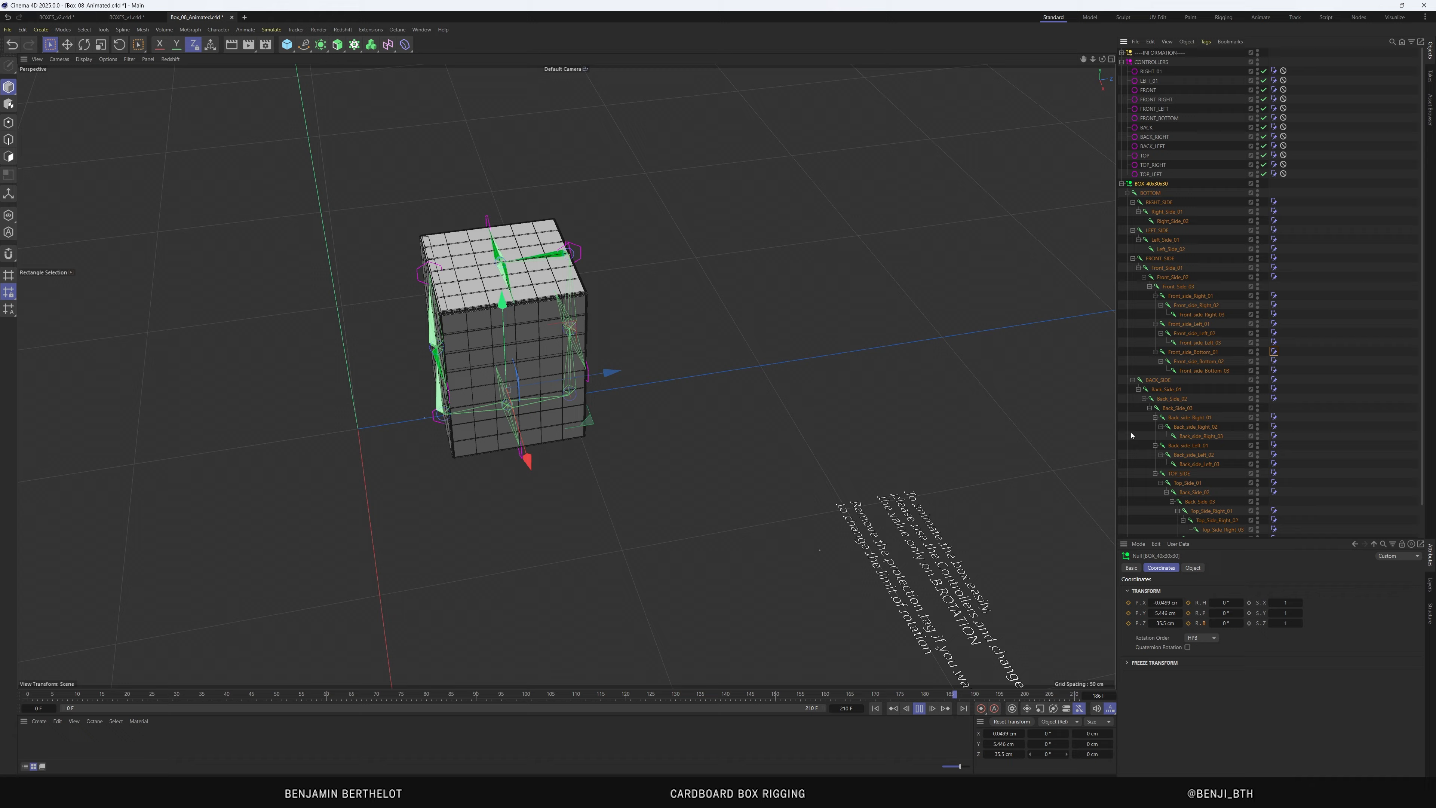
click(1122, 183)
click(1153, 137)
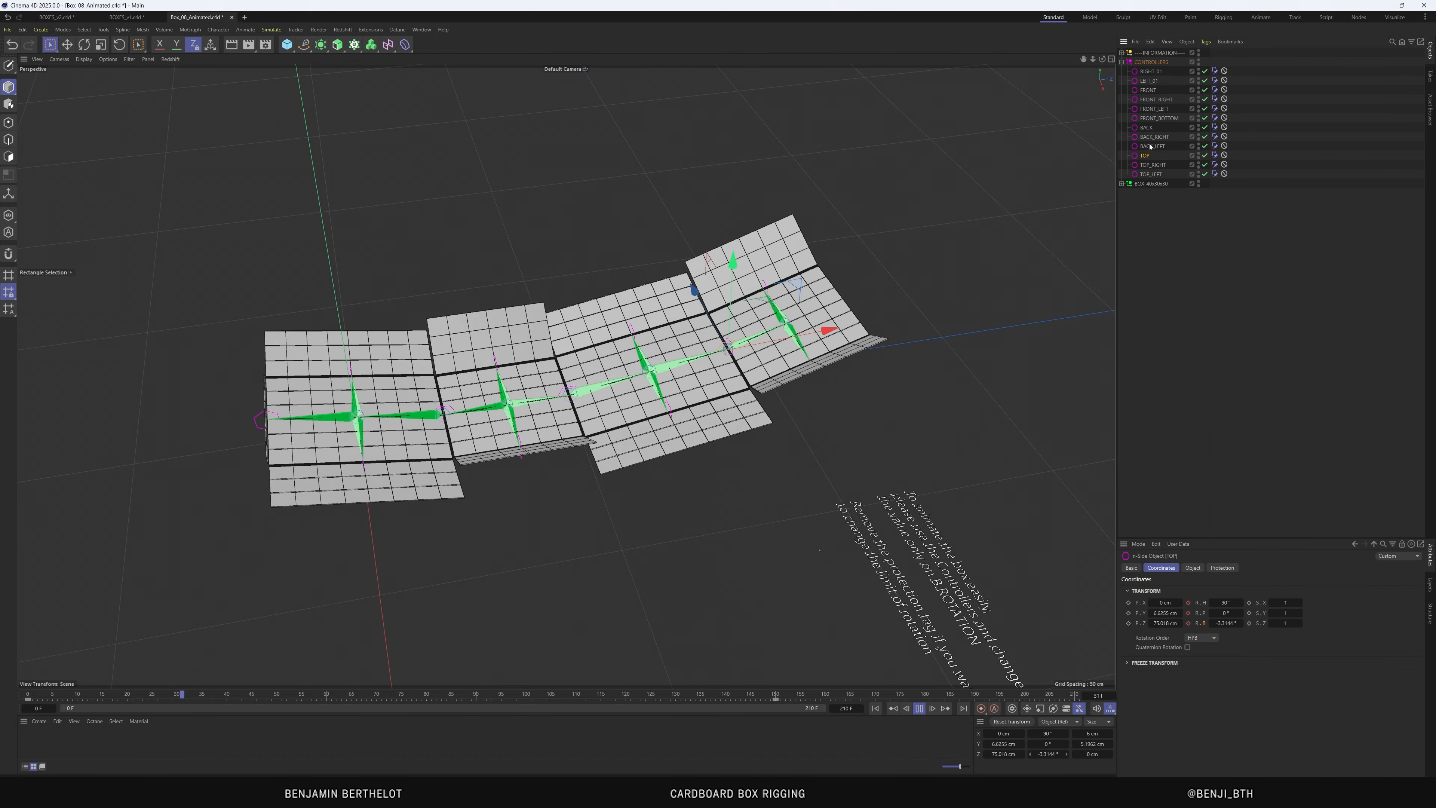
click(1147, 90)
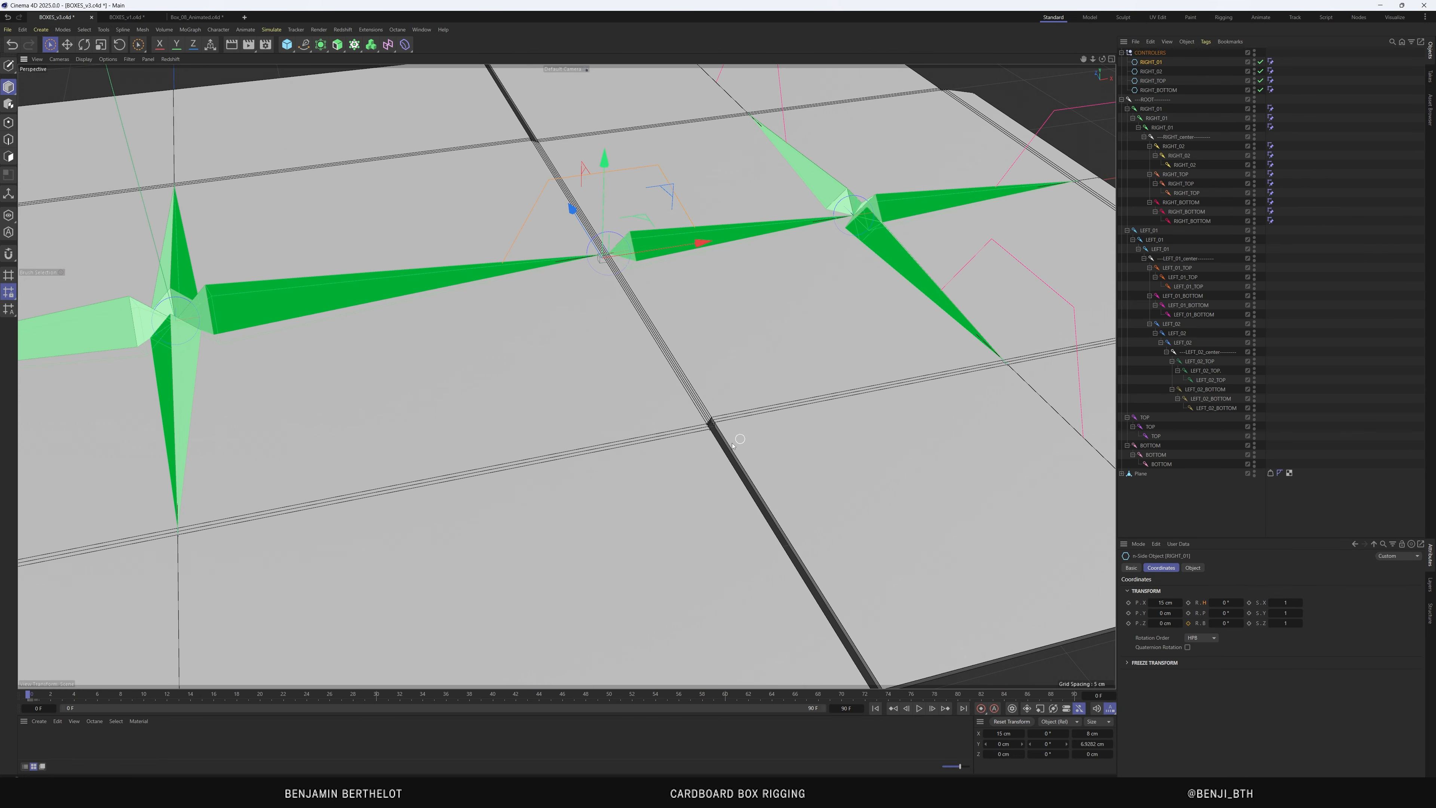
In the BOXES_v3 file, rotate the RIGHT_01 controller's bank to -37° while inspecting the crease between the panels up close and from the side
scroll(732, 446, up, 5)
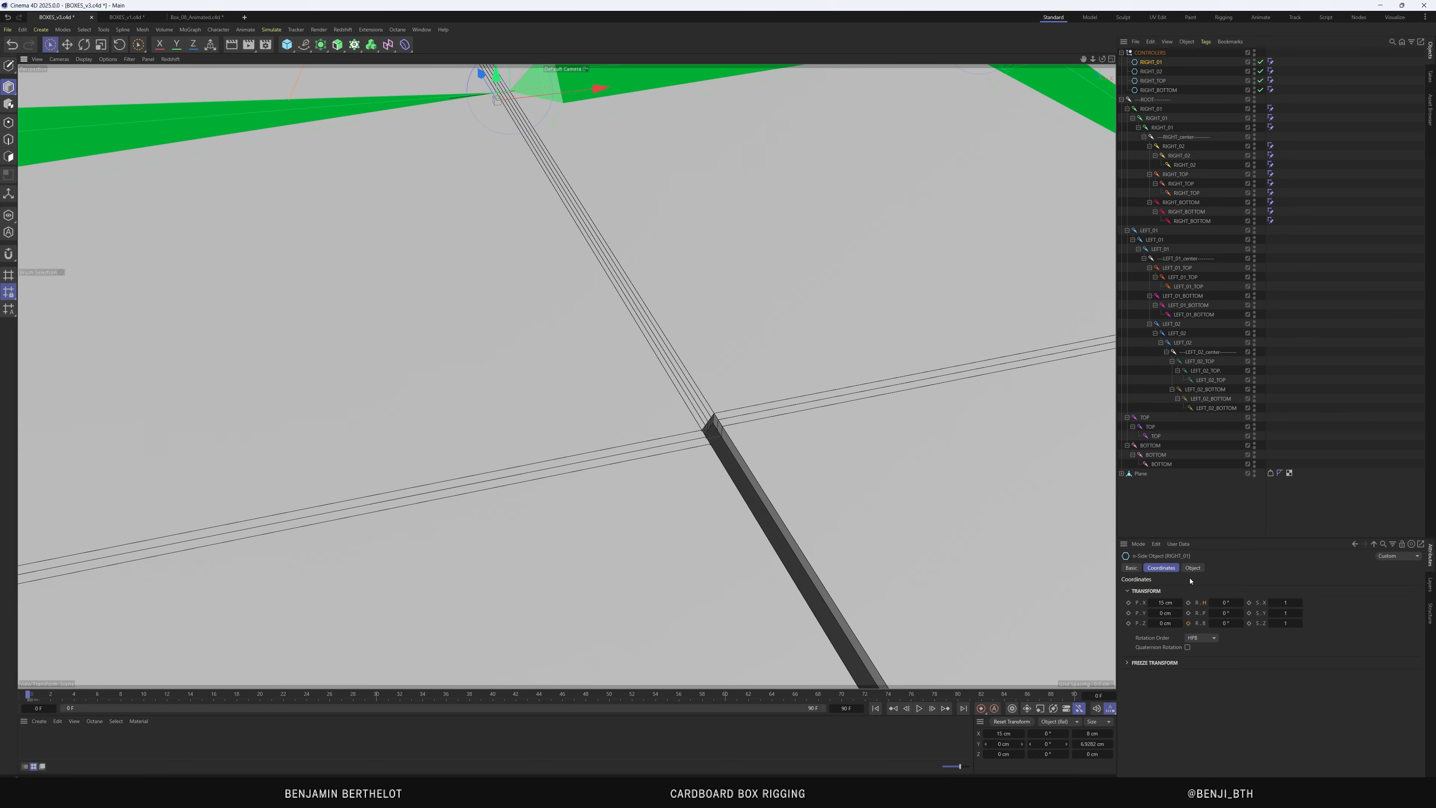
click(1225, 623)
drag(1225, 622, 1208, 623)
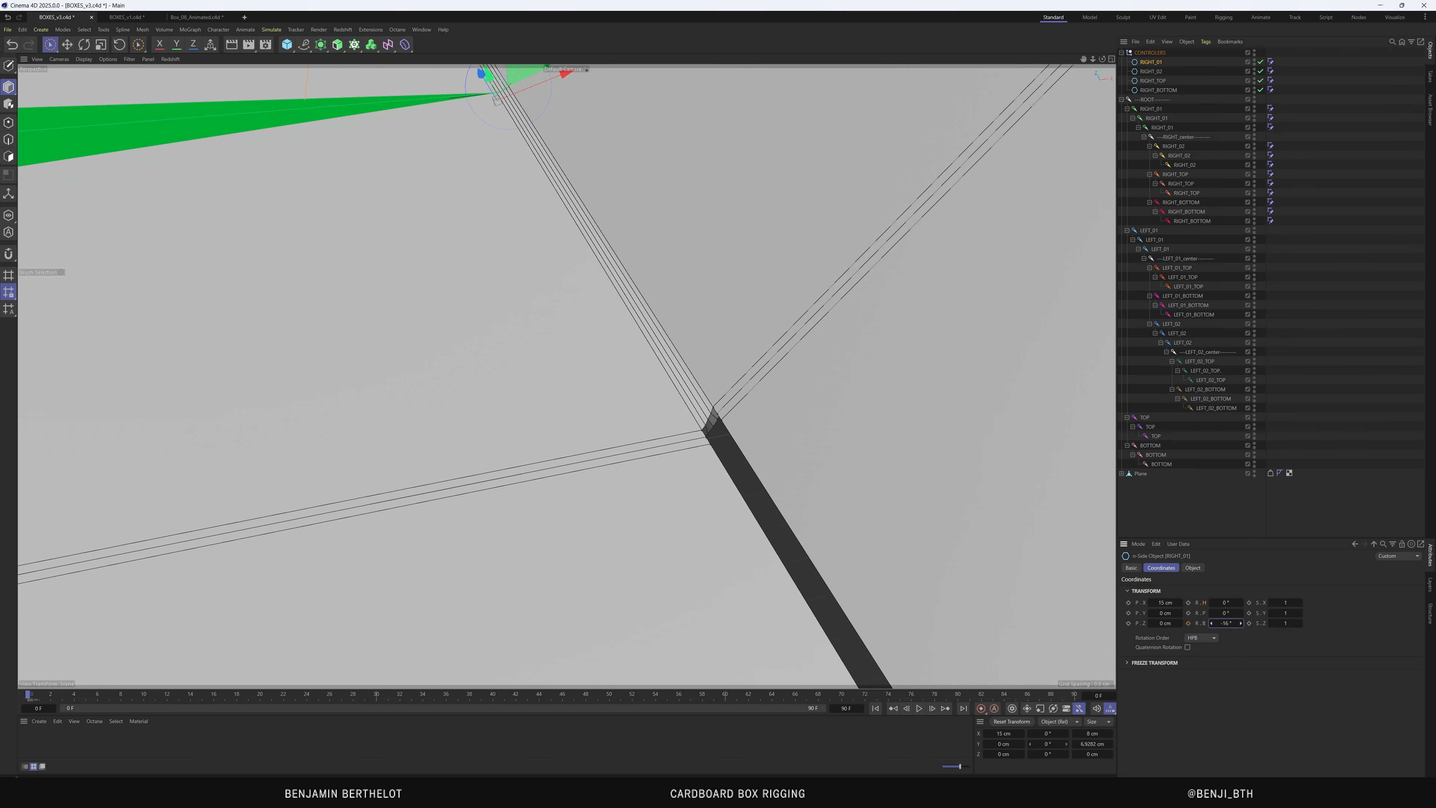
alt+drag(673, 346, 751, 371)
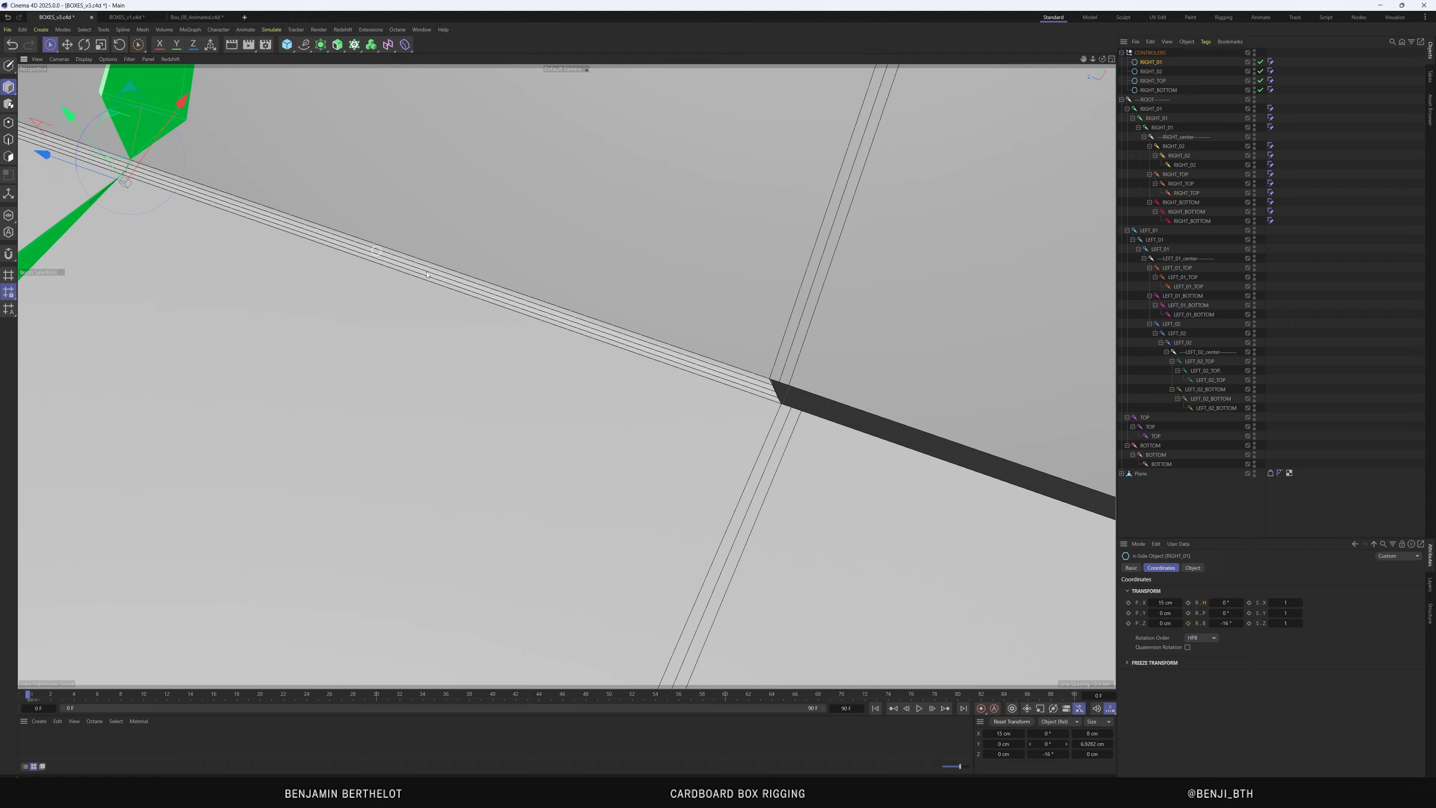
alt+drag(661, 436, 557, 370)
alt+drag(737, 429, 652, 361)
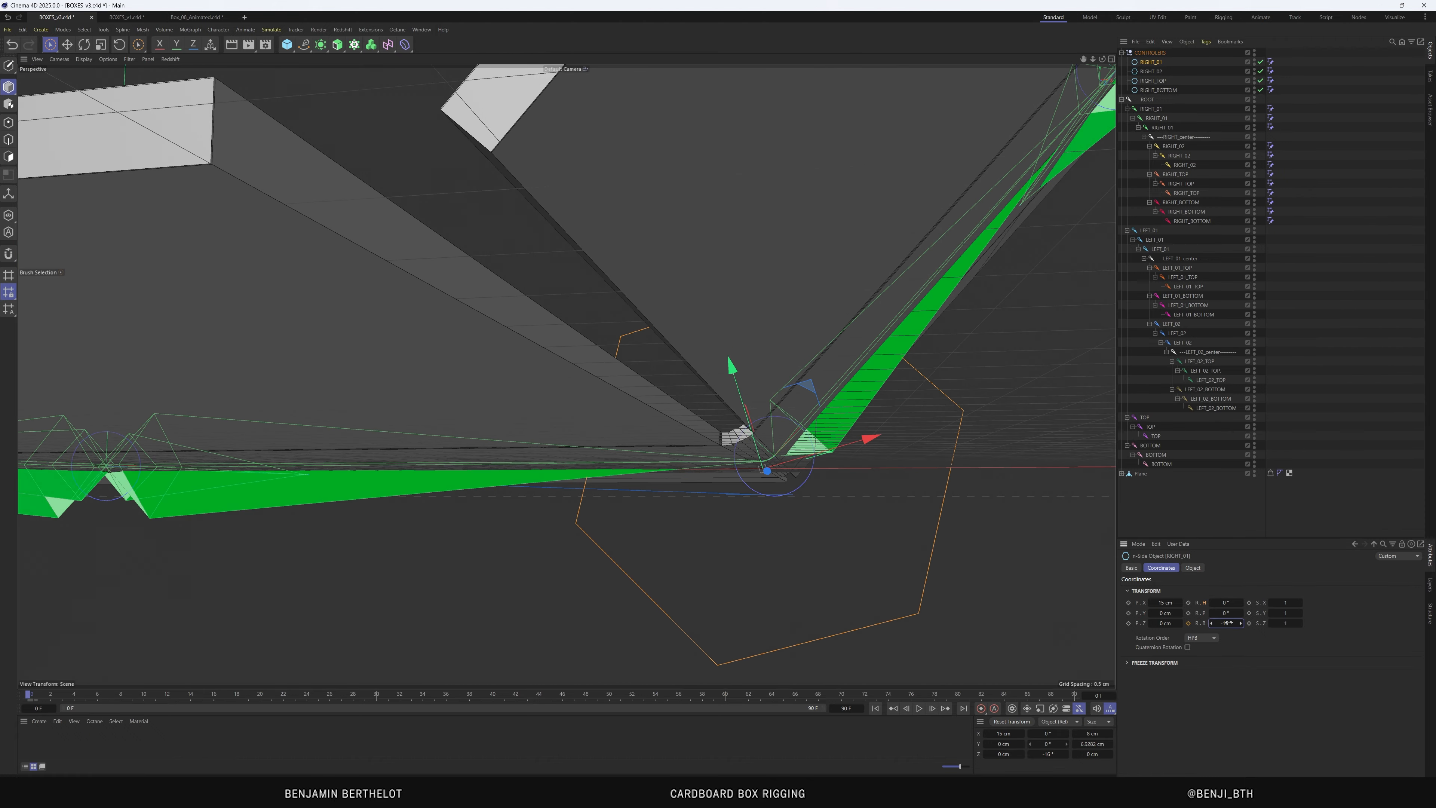
drag(1240, 623, 1228, 623)
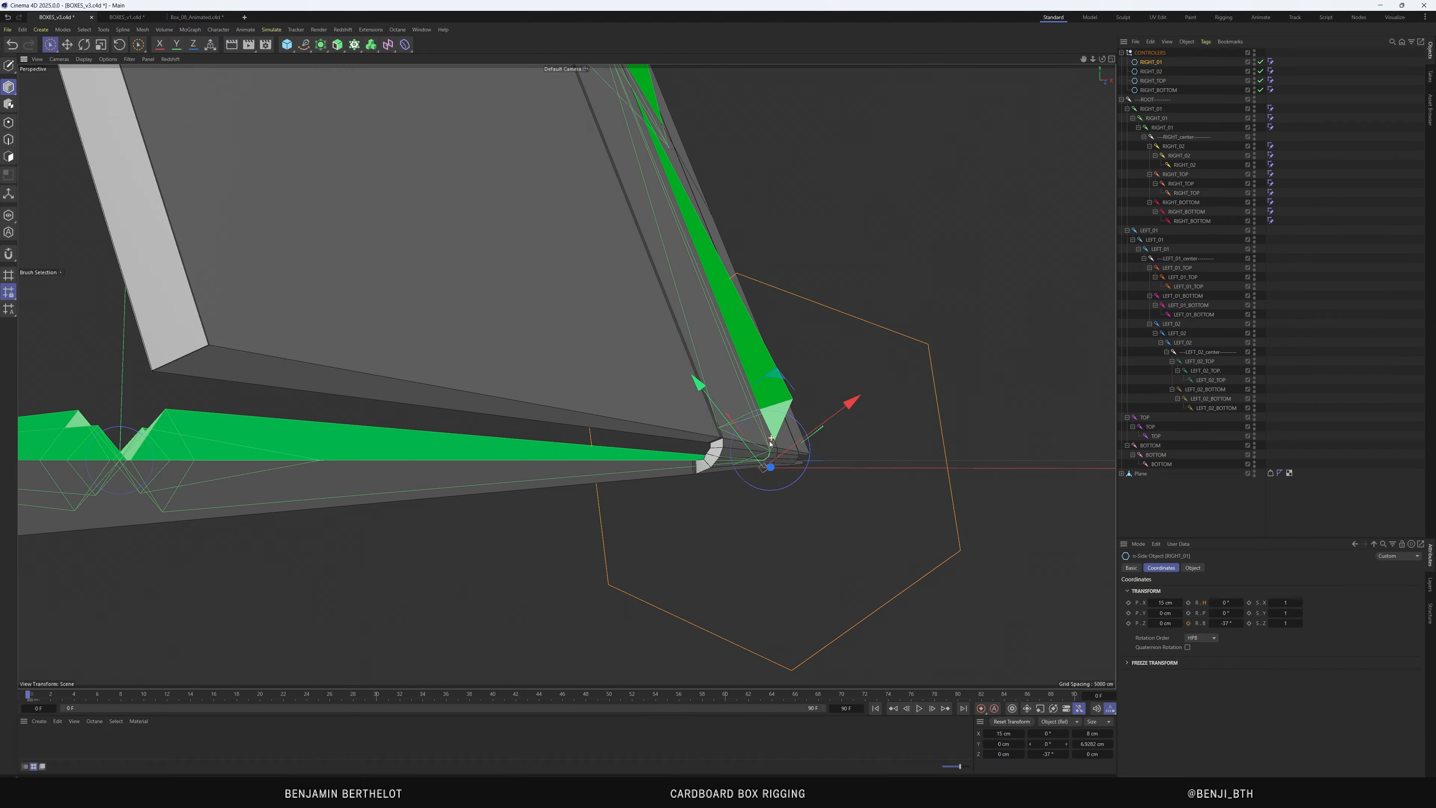